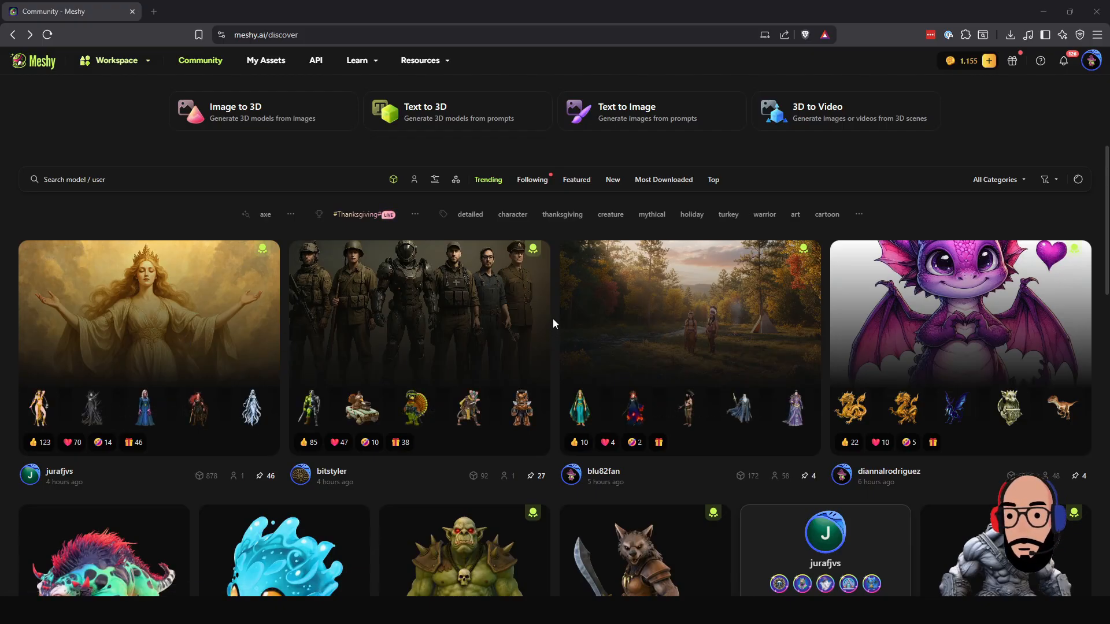
# Browse the trending community models and open the Steampunk Adventurer model
pyautogui.scroll(-5, 269, 345)
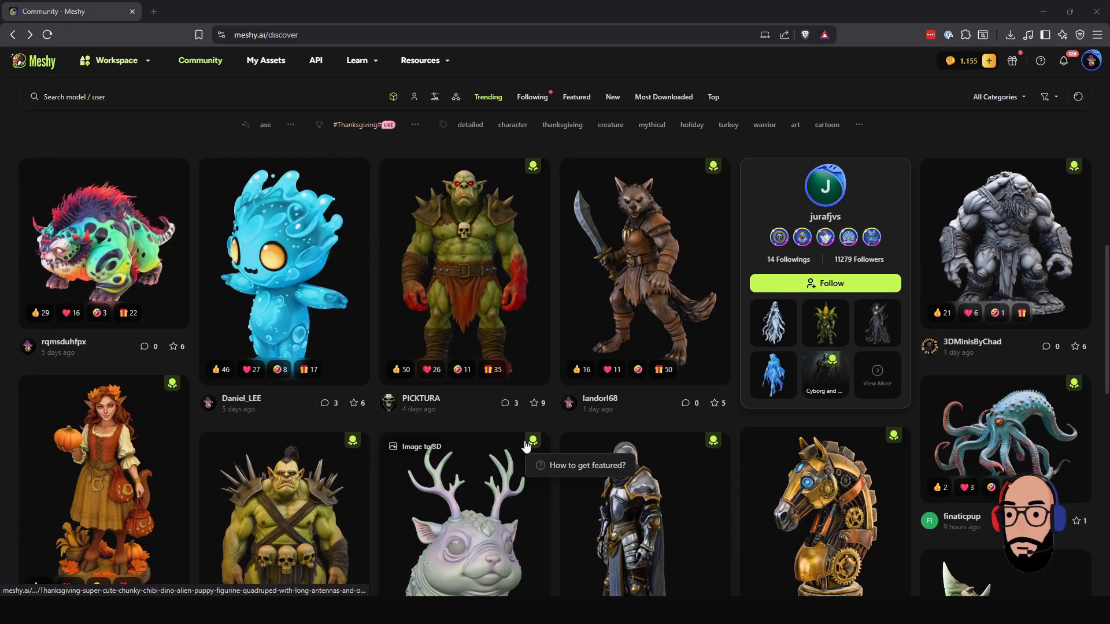
pyautogui.scroll(-2, 489, 428)
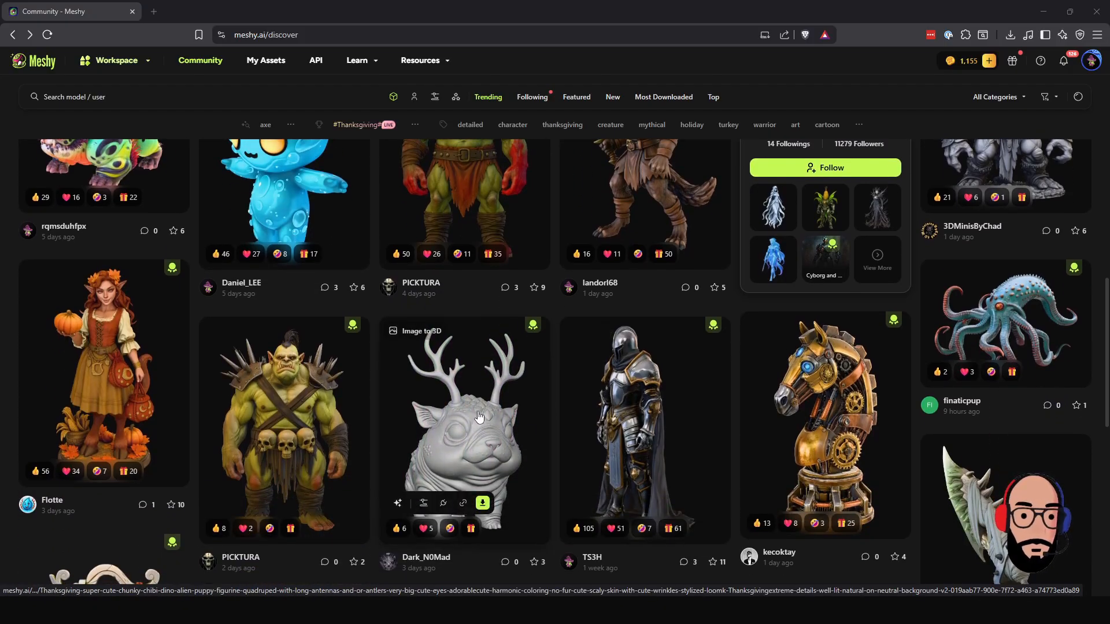
pyautogui.scroll(-6, 480, 411)
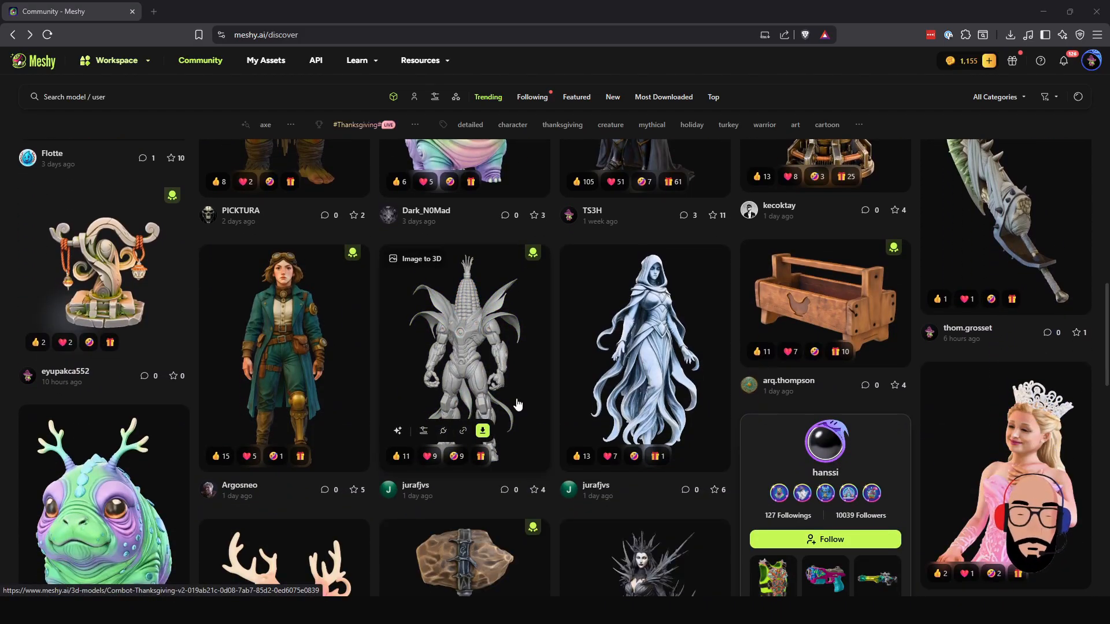
pyautogui.scroll(-1, 514, 401)
pyautogui.scroll(-4, 514, 401)
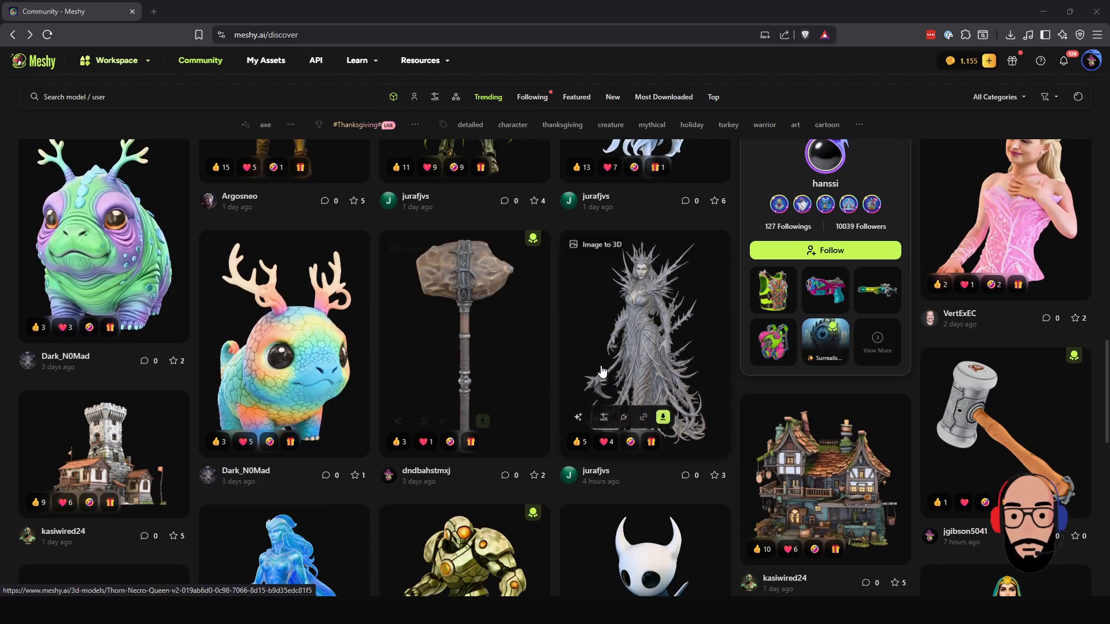
pyautogui.scroll(-4, 396, 412)
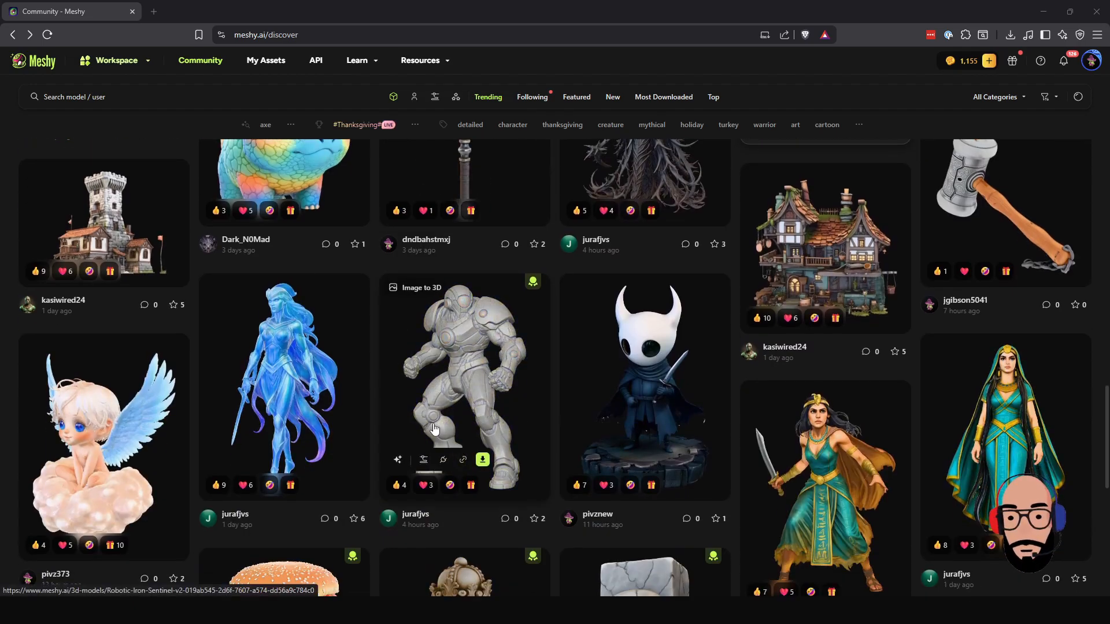
pyautogui.scroll(5, 435, 427)
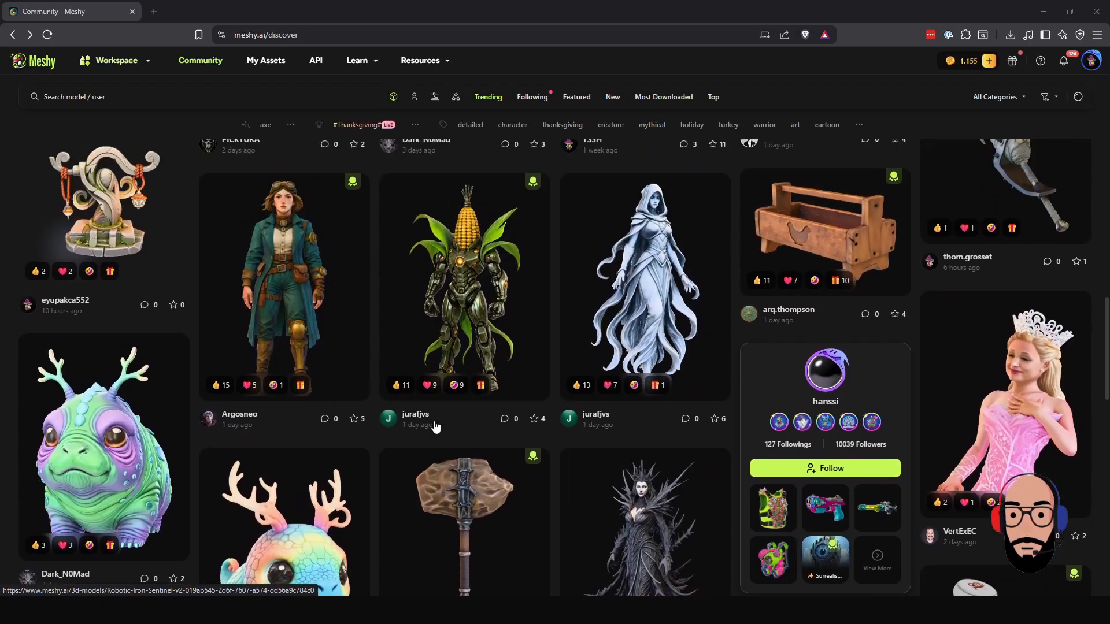
pyautogui.scroll(-1, 283, 405)
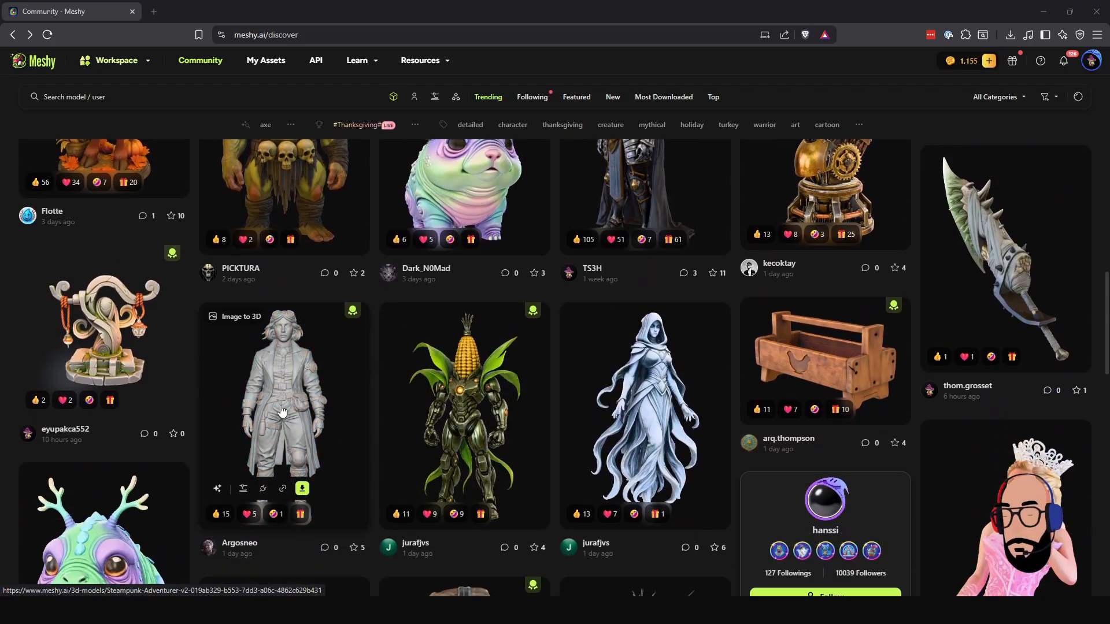
pyautogui.click(283, 405)
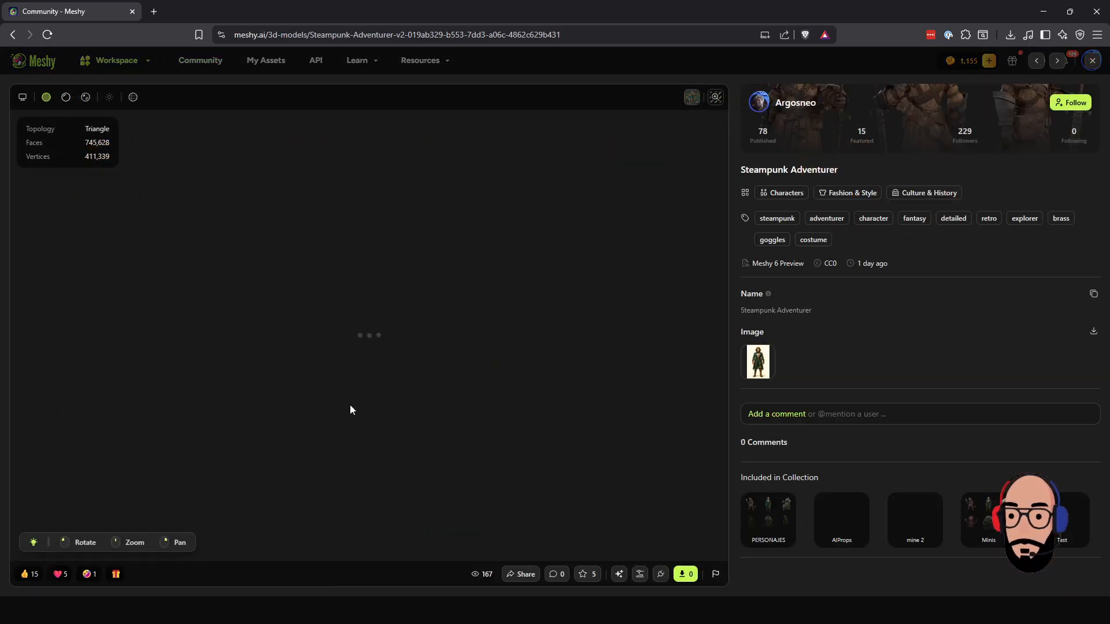
# Examine the sculpted detail of the untextured Steampunk Adventurer up close and as a full figure
pyautogui.moveTo(463, 376); pyautogui.dragTo(345, 279)
pyautogui.scroll(4, 359, 276)
pyautogui.scroll(-4, 364, 298)
pyautogui.scroll(3, 439, 317)
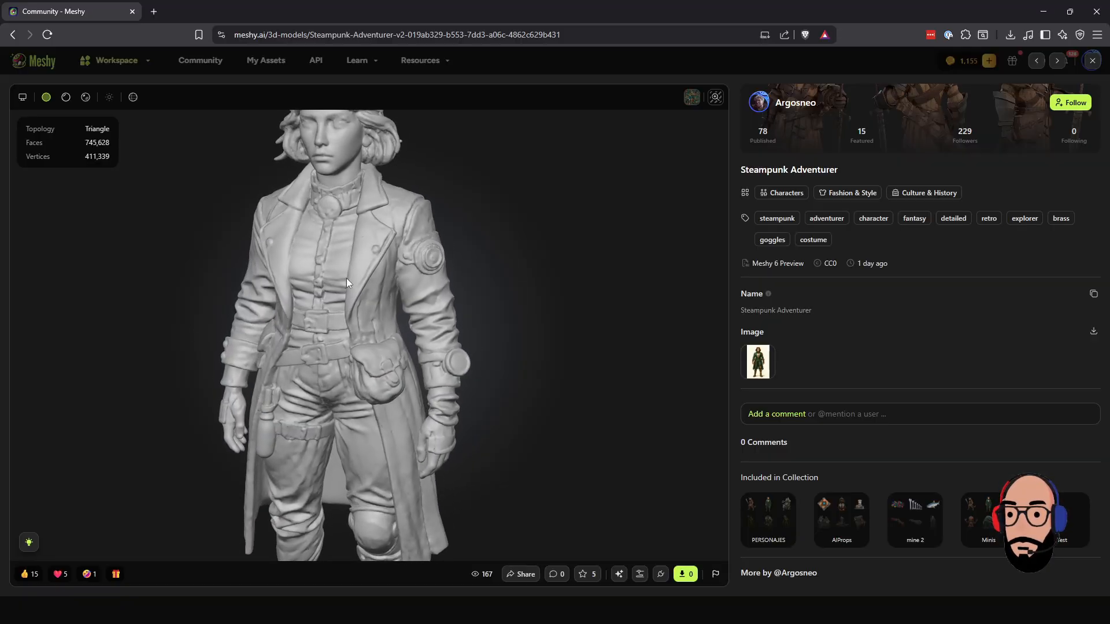
pyautogui.scroll(5, 345, 304)
pyautogui.moveTo(360, 346)
pyautogui.mouseDown()
pyautogui.moveTo(440, 350)
pyautogui.moveTo(546, 320)
pyautogui.moveTo(335, 338)
pyautogui.moveTo(369, 346)
pyautogui.mouseUp()
pyautogui.scroll(-4, 369, 346)
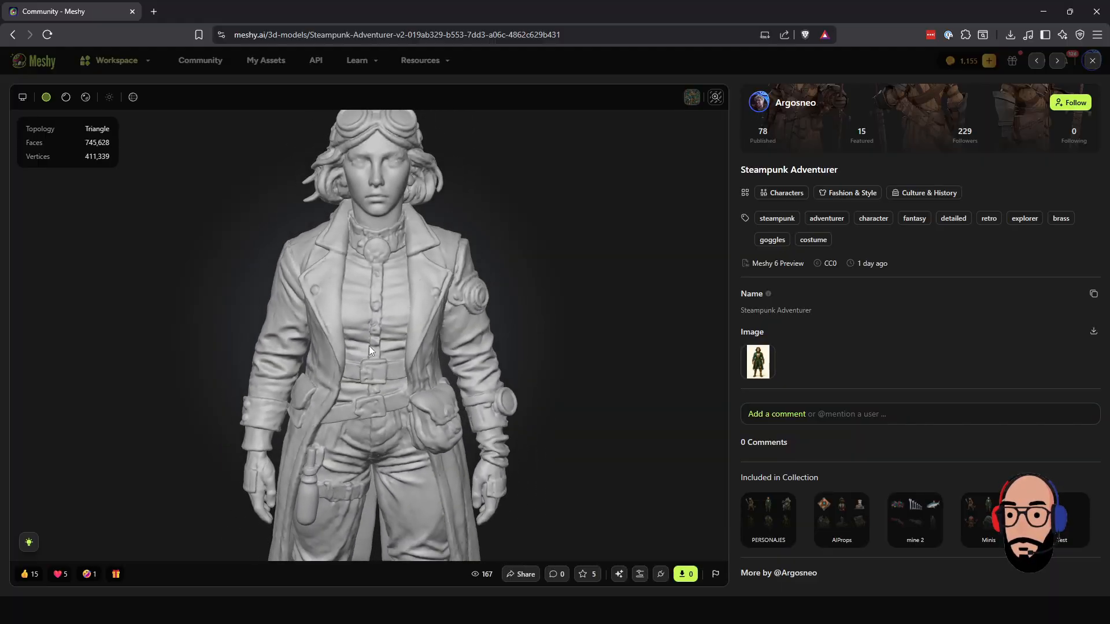
pyautogui.moveTo(404, 337); pyautogui.dragTo(403, 322, button='right')
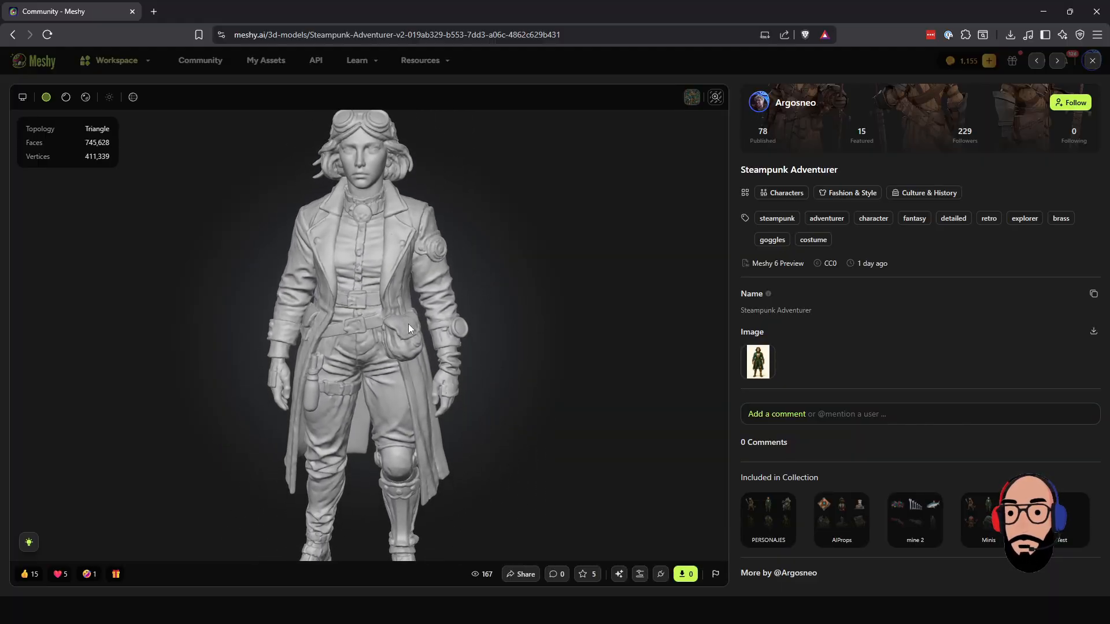
pyautogui.moveTo(408, 324)
pyautogui.mouseDown()
pyautogui.moveTo(401, 336)
pyautogui.moveTo(315, 353)
pyautogui.moveTo(223, 334)
pyautogui.moveTo(301, 317)
pyautogui.moveTo(415, 330)
pyautogui.mouseUp()
pyautogui.scroll(-4, 352, 362)
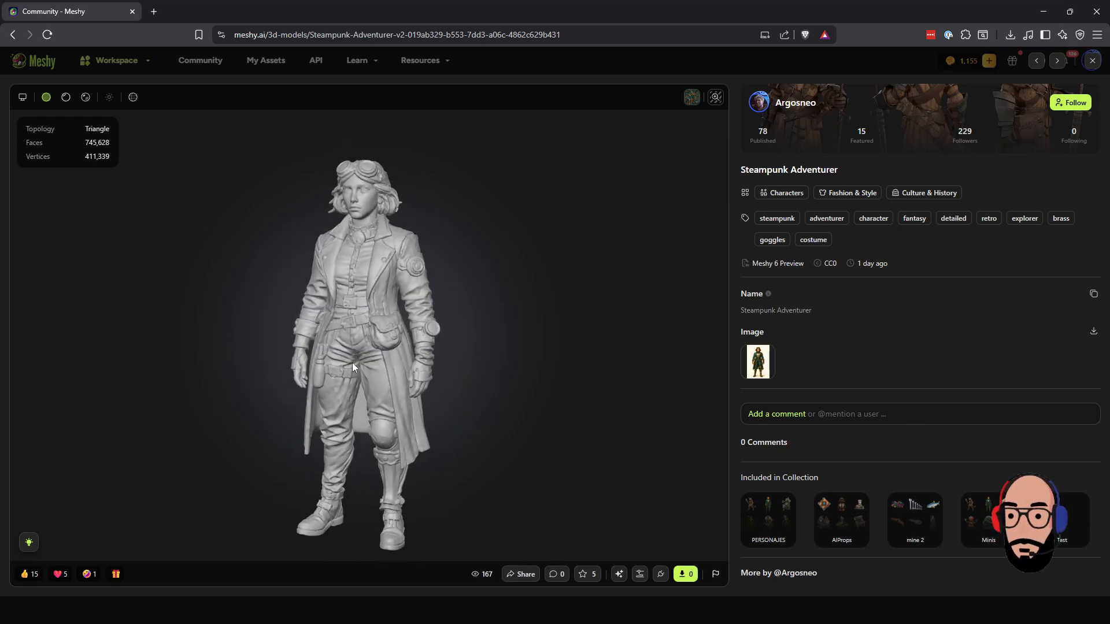
pyautogui.scroll(5, 351, 362)
pyautogui.moveTo(352, 363); pyautogui.dragTo(317, 330)
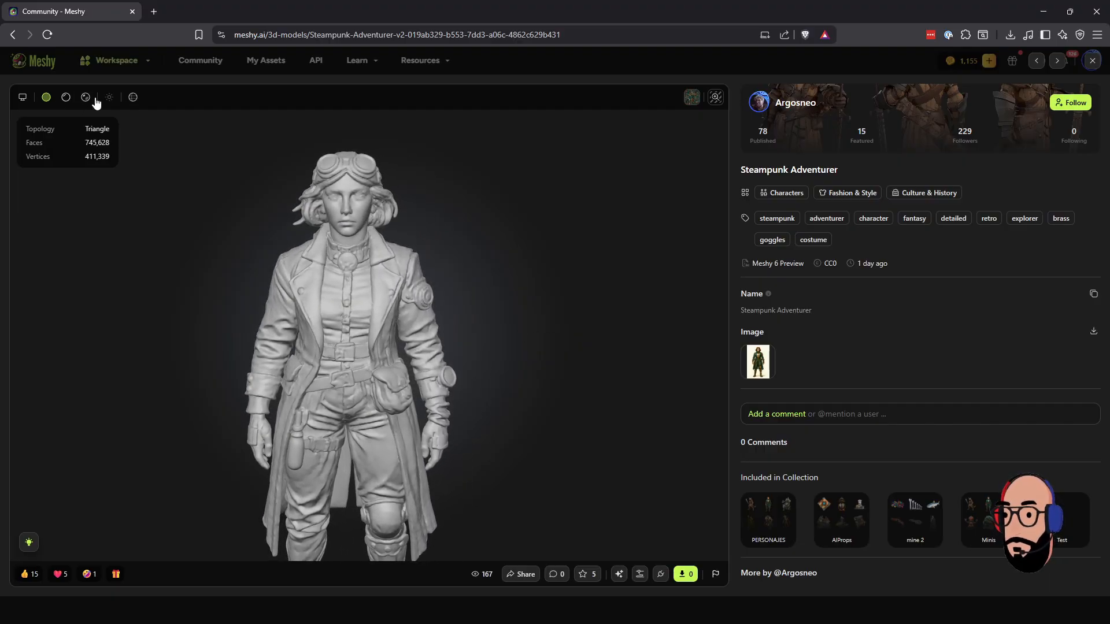
# Overlay the wireframe on the Steampunk Adventurer, inspect its mesh density around the torso, and turn the overlay off
pyautogui.click(130, 99)
pyautogui.scroll(5, 355, 392)
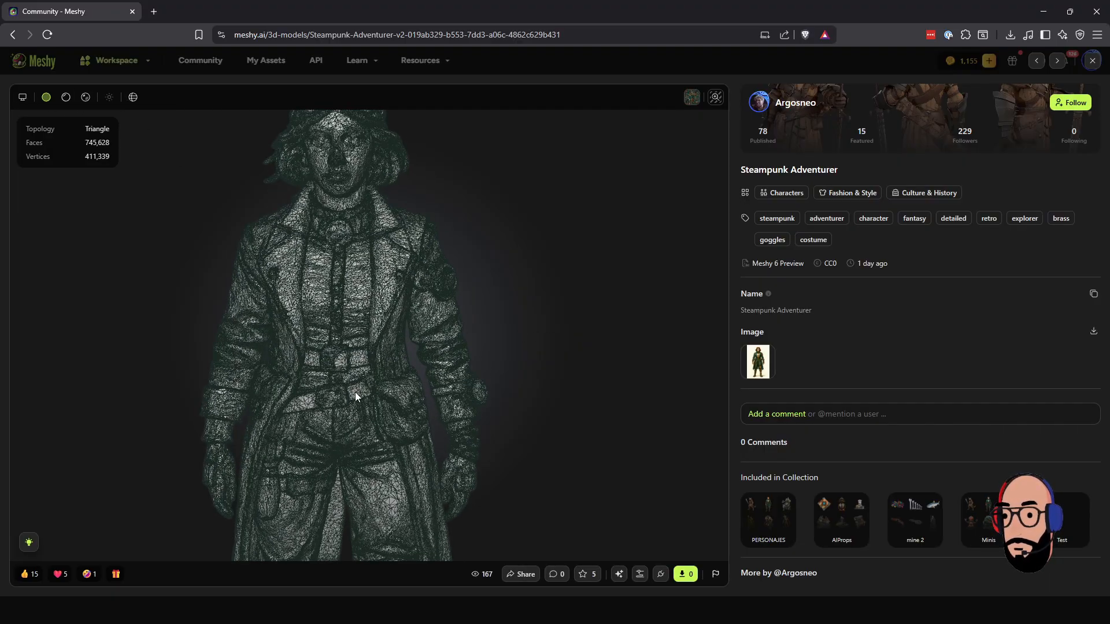
pyautogui.scroll(1, 355, 392)
pyautogui.moveTo(316, 346); pyautogui.dragTo(364, 405, button='right')
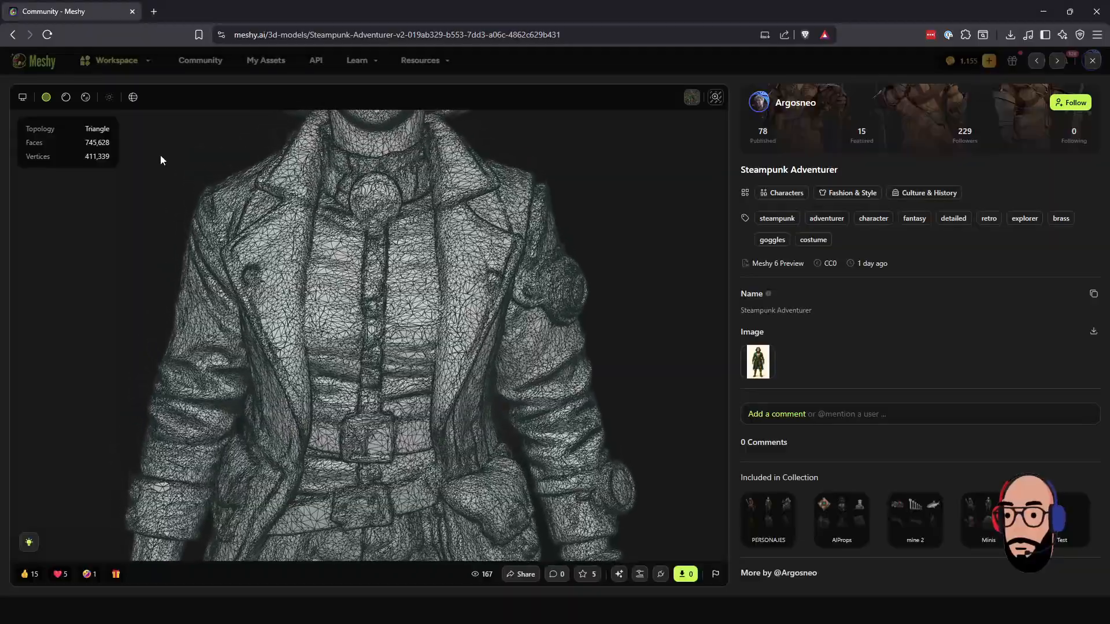
pyautogui.moveTo(286, 319); pyautogui.dragTo(493, 332)
pyautogui.scroll(-3, 428, 352)
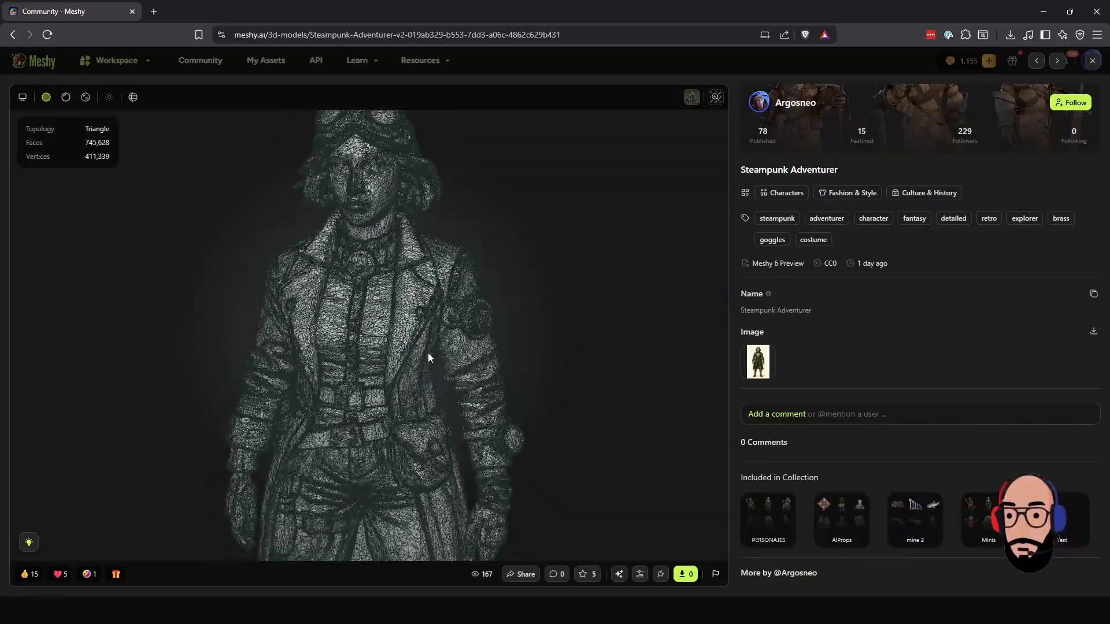
pyautogui.click(66, 98)
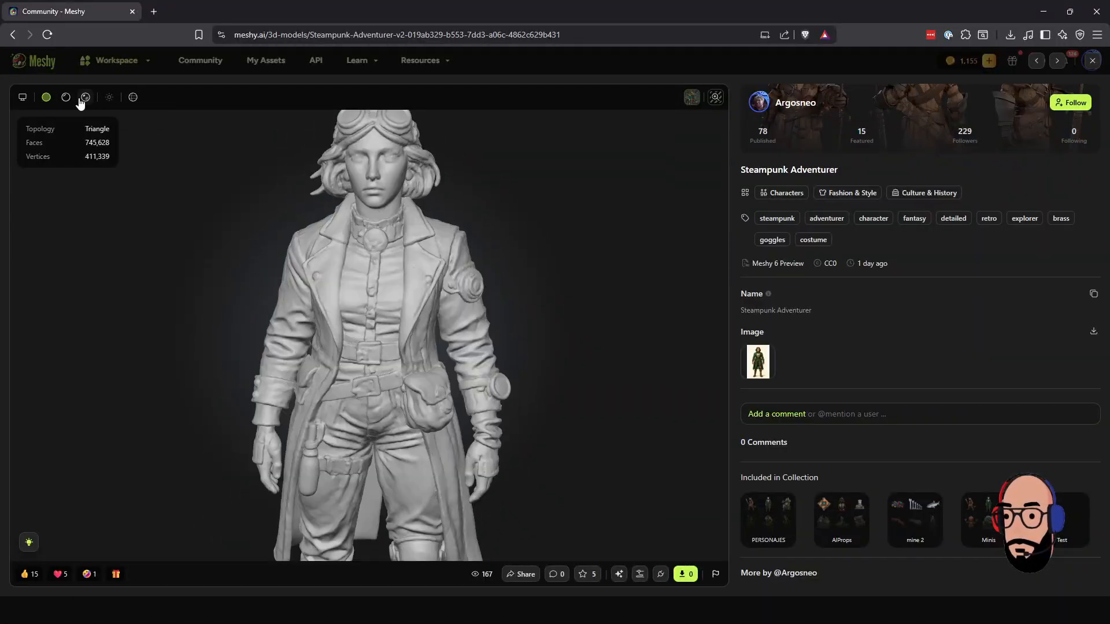
# View the Steampunk Adventurer with its shaded textures and with its flat base color, from the side and front
pyautogui.click(86, 97)
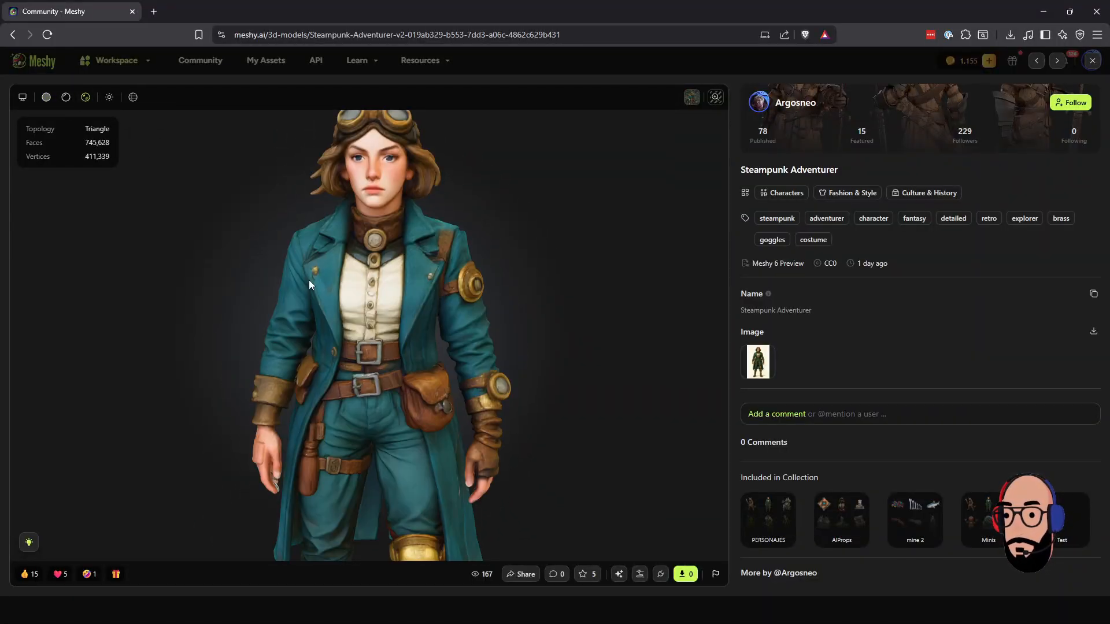
pyautogui.moveTo(413, 352); pyautogui.dragTo(381, 280)
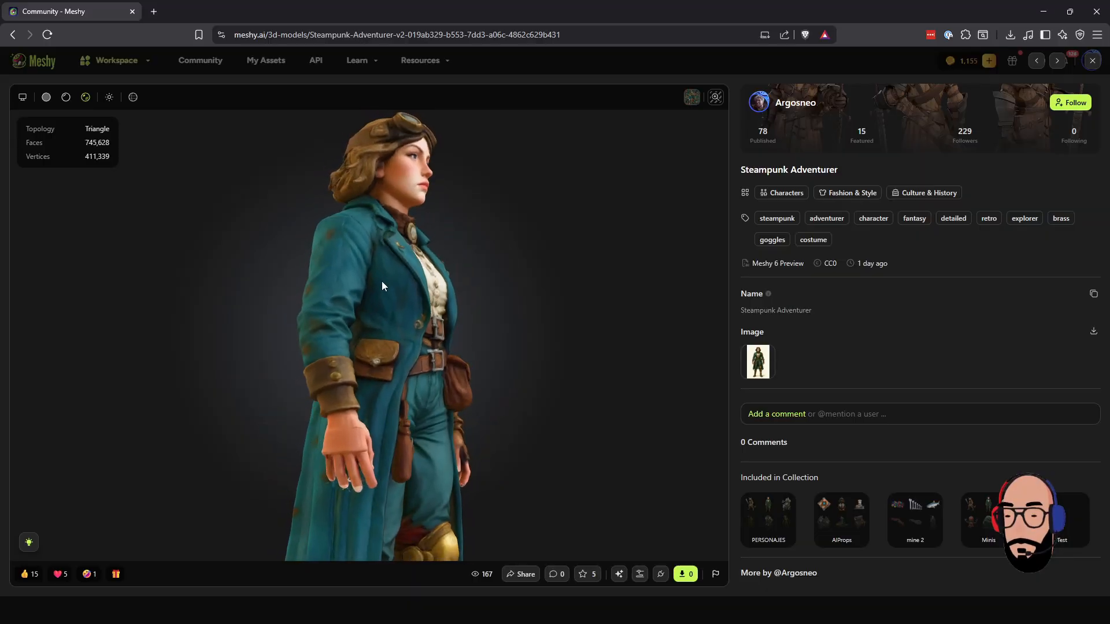
pyautogui.click(65, 97)
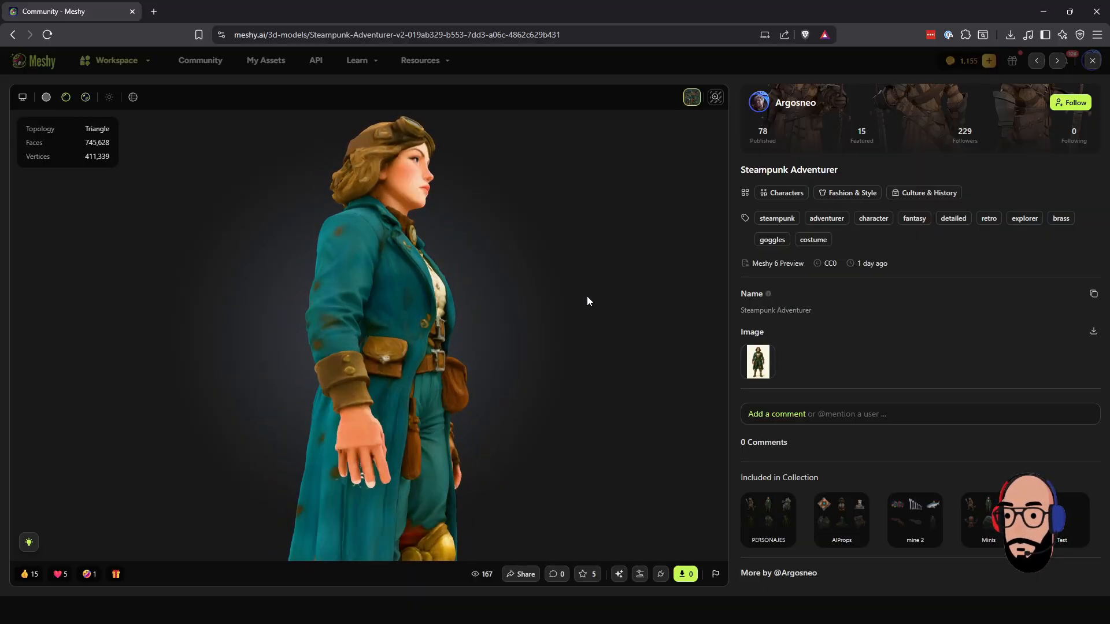
pyautogui.moveTo(587, 297)
pyautogui.mouseDown()
pyautogui.moveTo(449, 331)
pyautogui.moveTo(409, 307)
pyautogui.moveTo(301, 306)
pyautogui.moveTo(541, 320)
pyautogui.mouseUp()
pyautogui.scroll(-6, 459, 326)
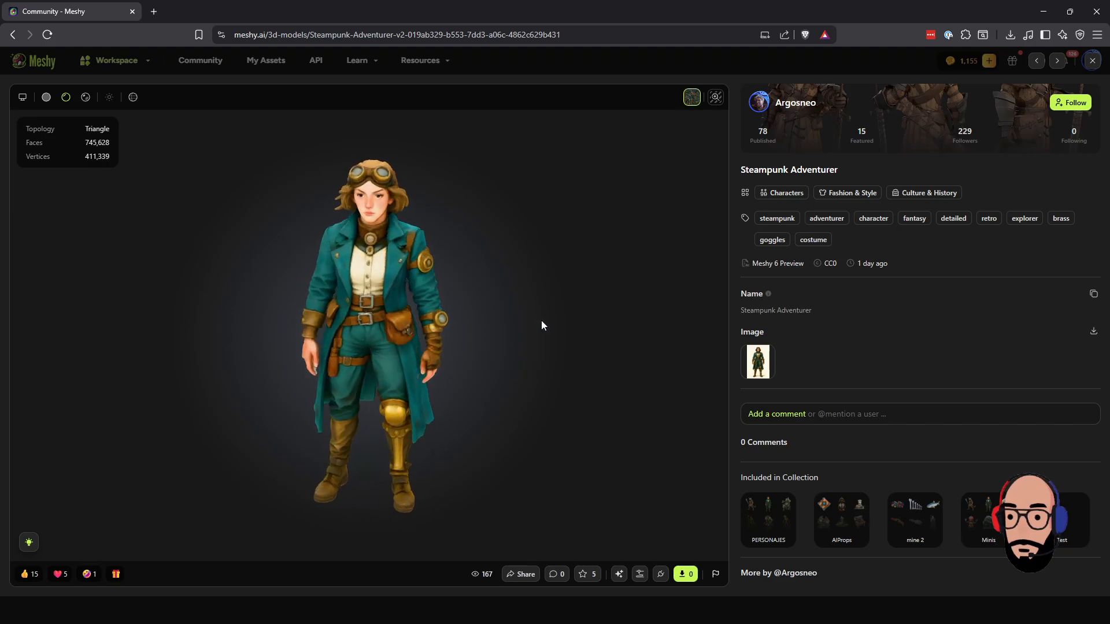
# Return the Steampunk Adventurer to the untextured view and compare the figure with its enlarged source image
pyautogui.click(46, 97)
pyautogui.moveTo(257, 274)
pyautogui.mouseDown()
pyautogui.moveTo(347, 274)
pyautogui.moveTo(281, 271)
pyautogui.moveTo(355, 293)
pyautogui.mouseUp()
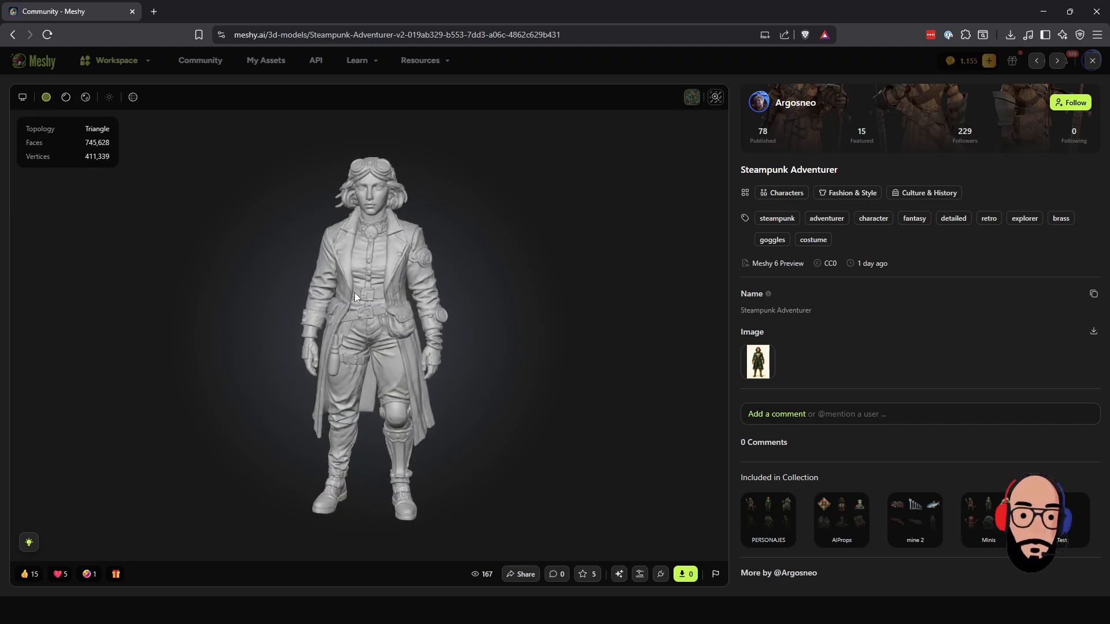
pyautogui.click(767, 374)
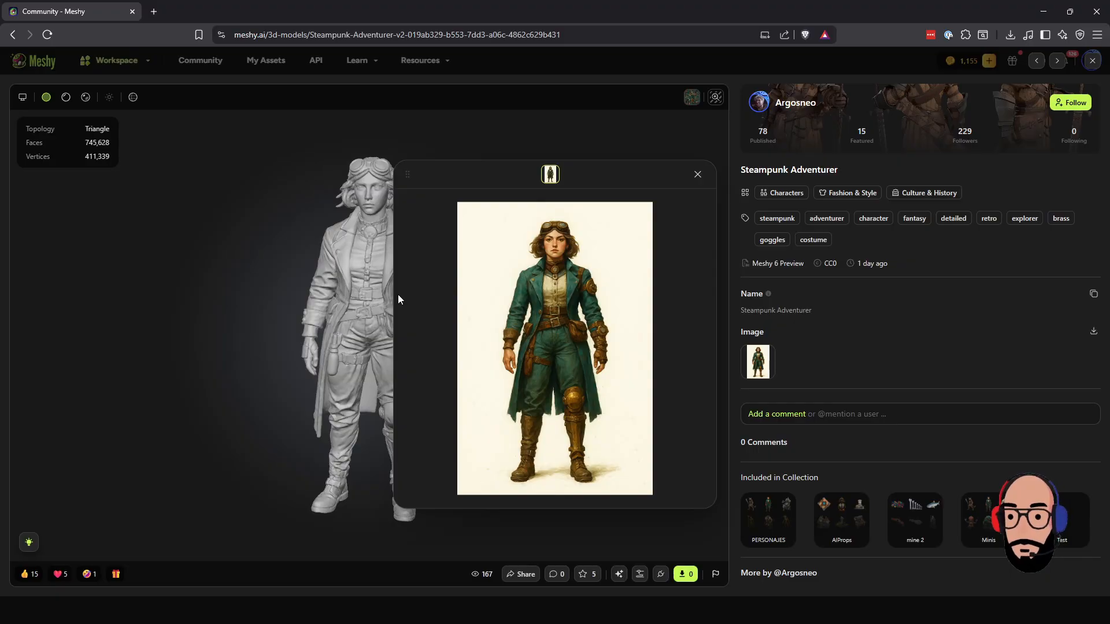
pyautogui.click(697, 174)
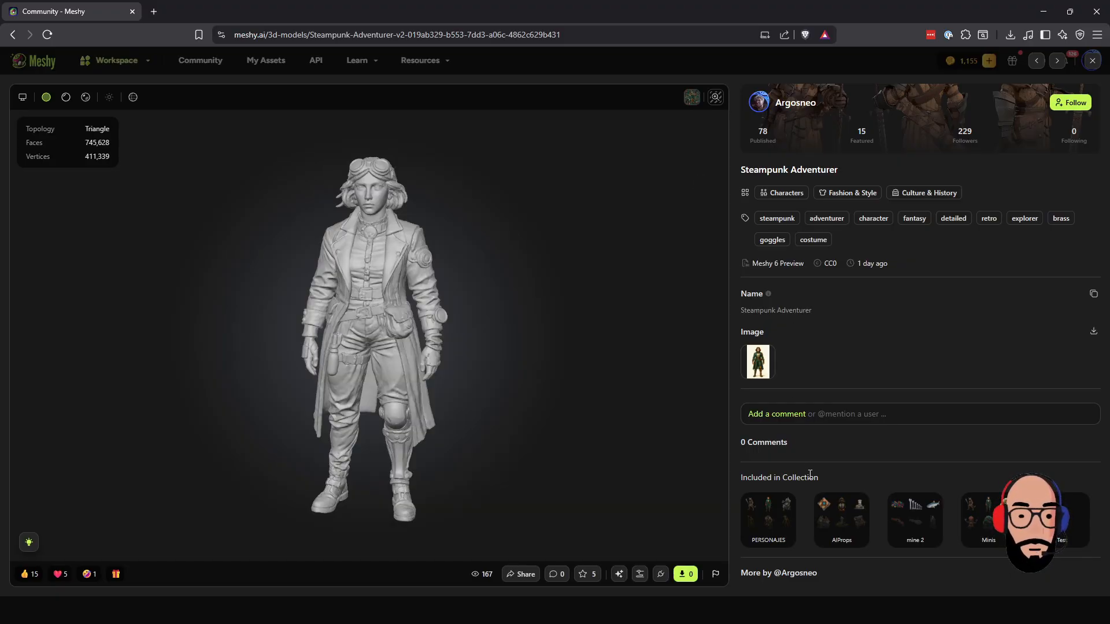
pyautogui.scroll(2, 407, 357)
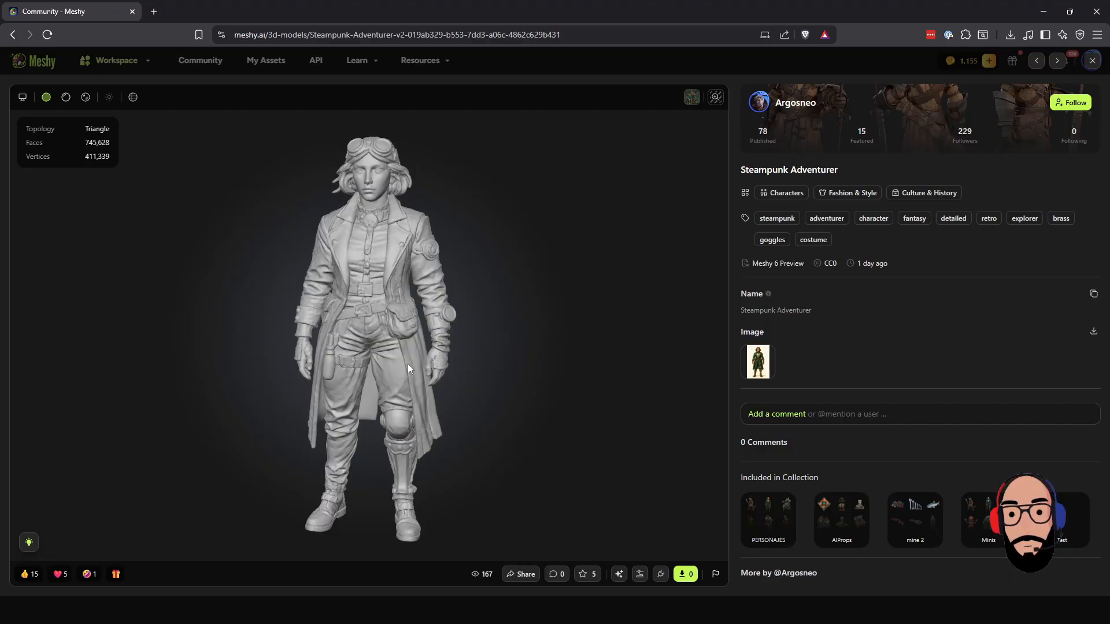
pyautogui.moveTo(255, 322); pyautogui.dragTo(550, 374)
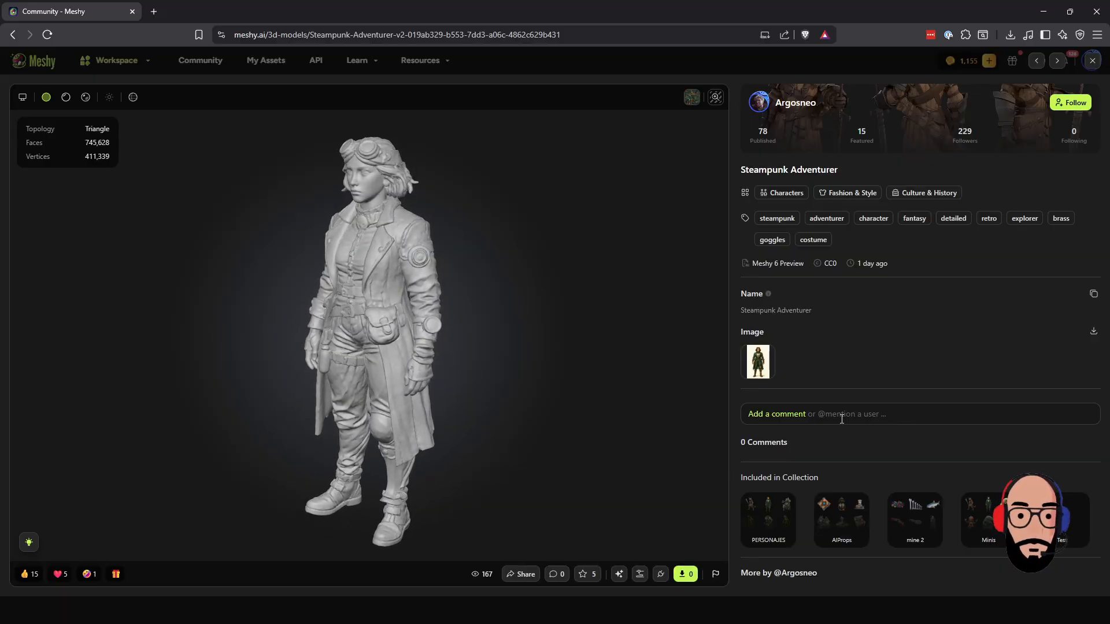
# Look through the same creator's other models and open the Garden dress
pyautogui.scroll(-3, 806, 460)
pyautogui.scroll(-2, 779, 366)
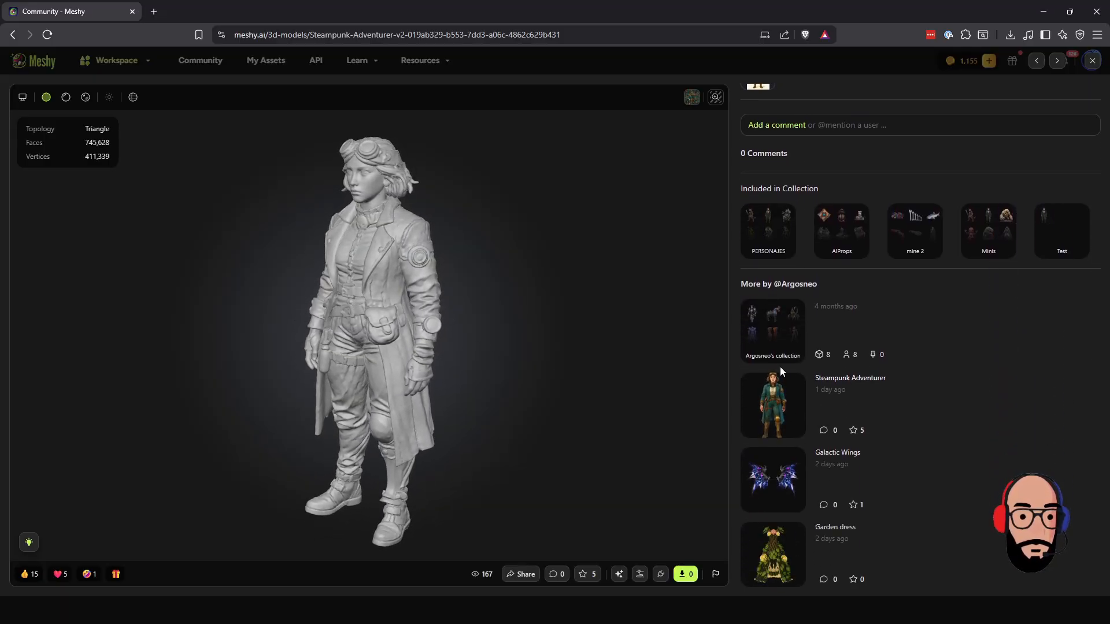
pyautogui.scroll(4, 780, 424)
pyautogui.scroll(-4, 779, 414)
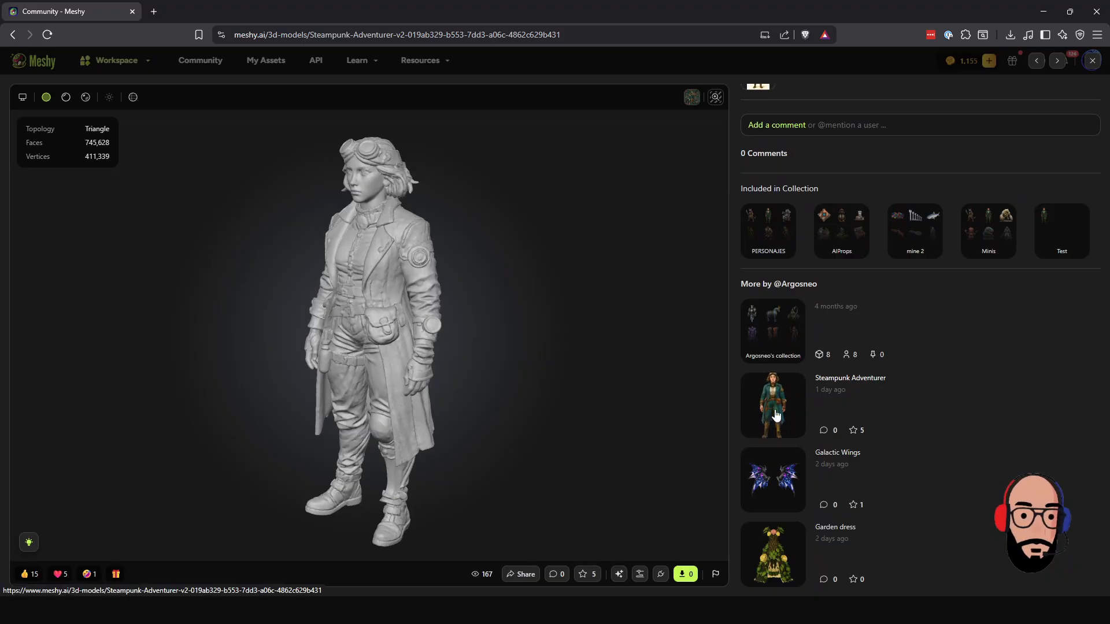
pyautogui.scroll(-2, 775, 430)
pyautogui.click(769, 451)
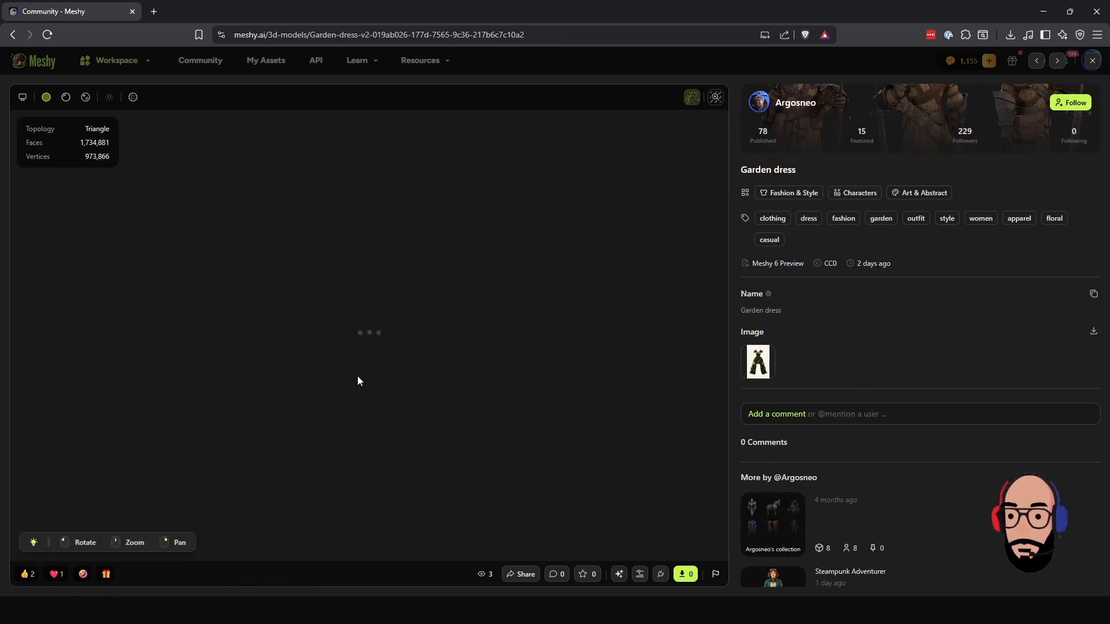
# Examine the floral and leaf detail of the Garden dress up close and as a whole
pyautogui.moveTo(330, 308); pyautogui.dragTo(335, 359)
pyautogui.scroll(5, 369, 379)
pyautogui.scroll(-5, 264, 361)
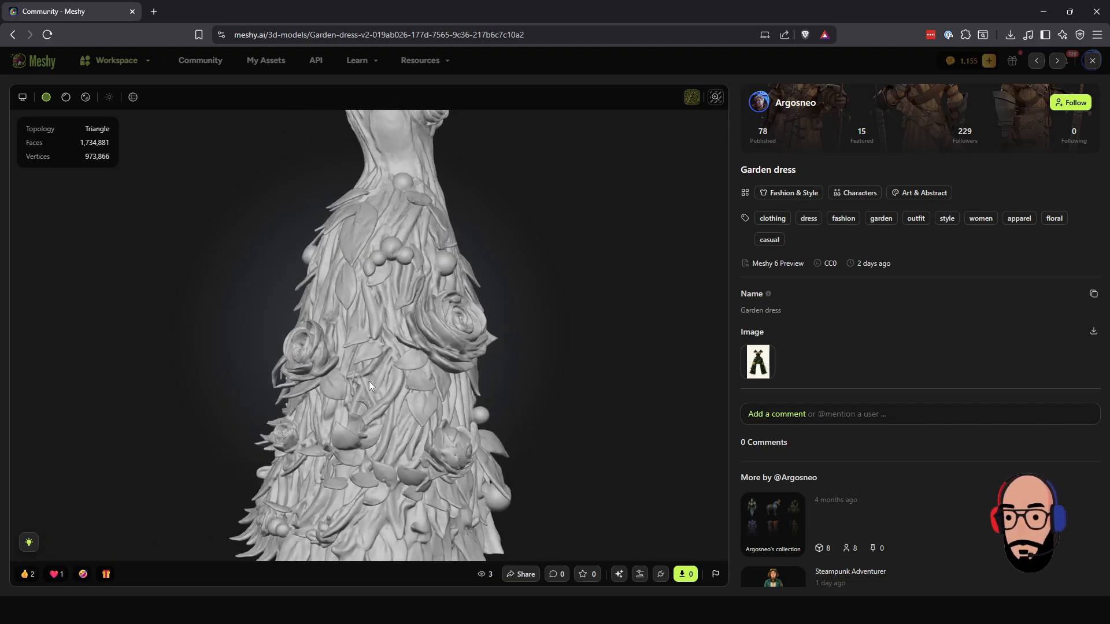
pyautogui.moveTo(377, 365)
pyautogui.mouseDown()
pyautogui.moveTo(333, 366)
pyautogui.moveTo(419, 359)
pyautogui.moveTo(232, 352)
pyautogui.moveTo(403, 351)
pyautogui.moveTo(372, 349)
pyautogui.mouseUp()
pyautogui.scroll(3, 372, 348)
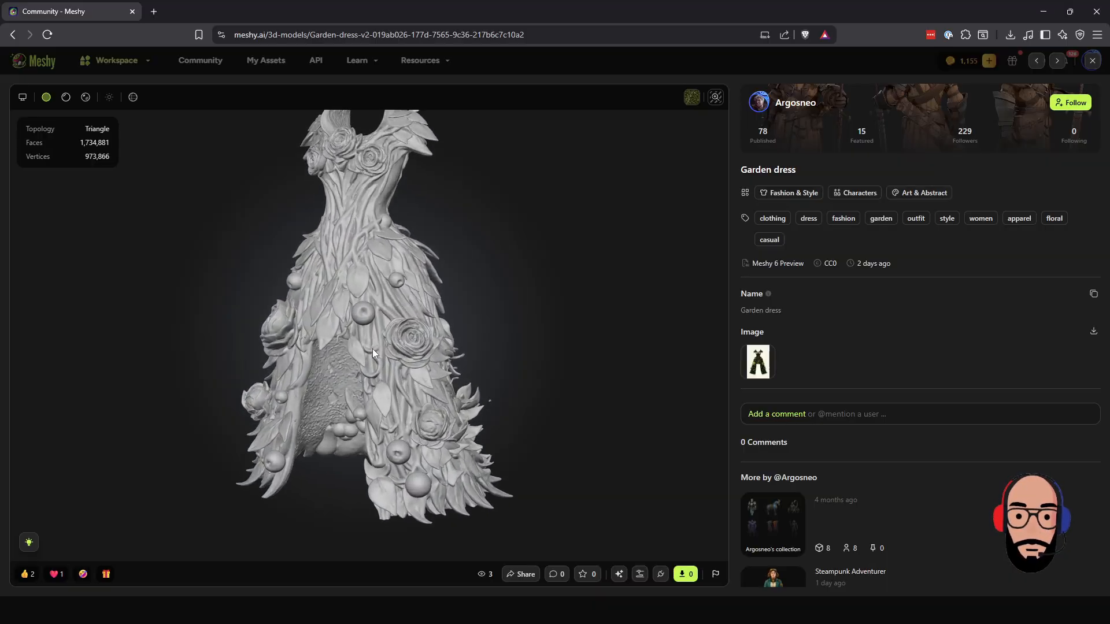
pyautogui.moveTo(759, 381)
pyautogui.scroll(-3, 476, 375)
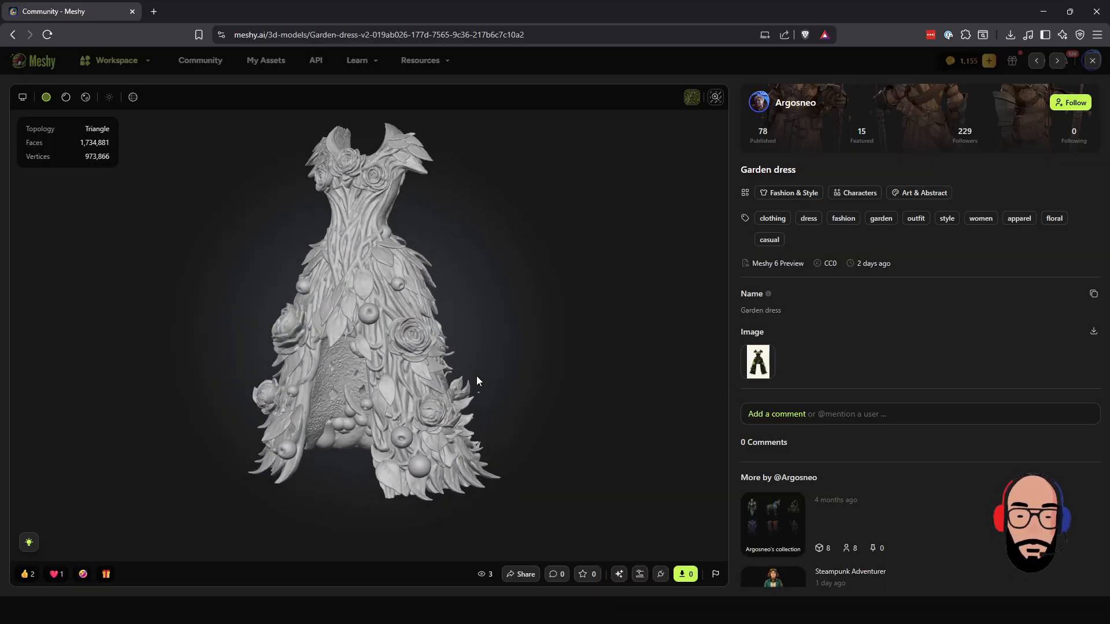
# Close the Garden dress and open the Robotic Iron Sentinel model from the community feed
pyautogui.click(1090, 65)
pyautogui.scroll(-3, 539, 331)
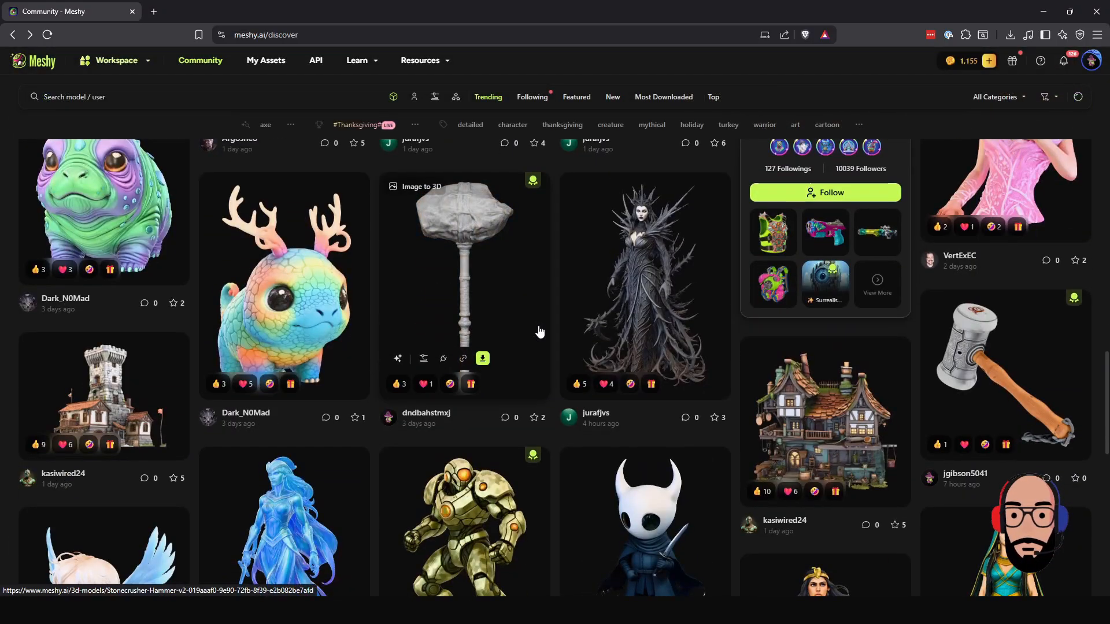
pyautogui.scroll(-5, 539, 331)
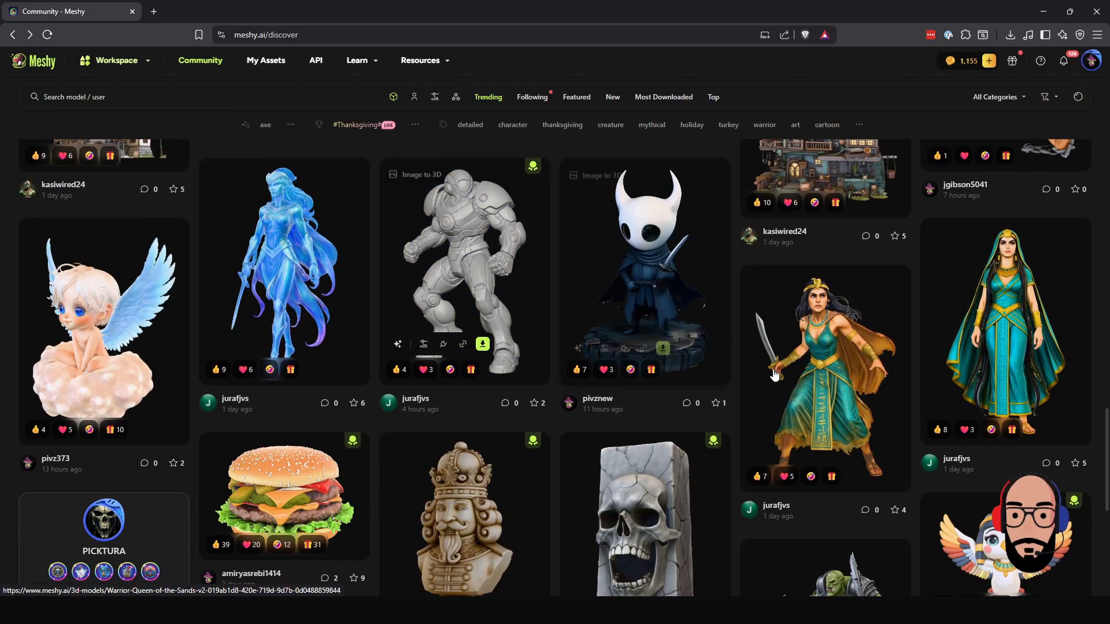
pyautogui.click(472, 264)
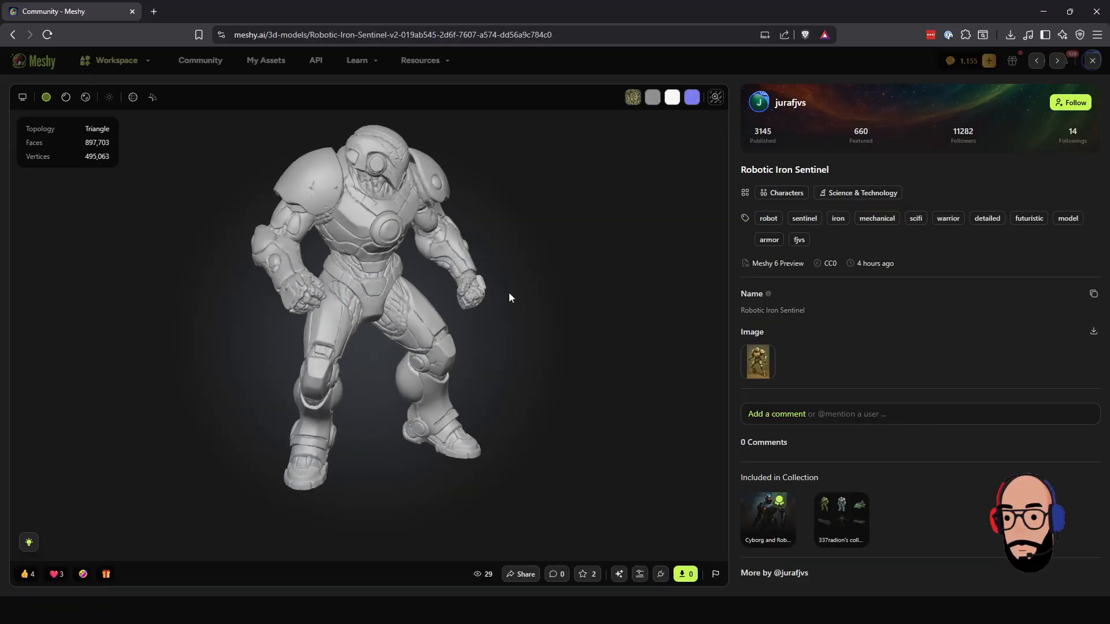
# Examine the Robotic Iron Sentinel's fists and armour up close and from the front
pyautogui.scroll(10, 286, 296)
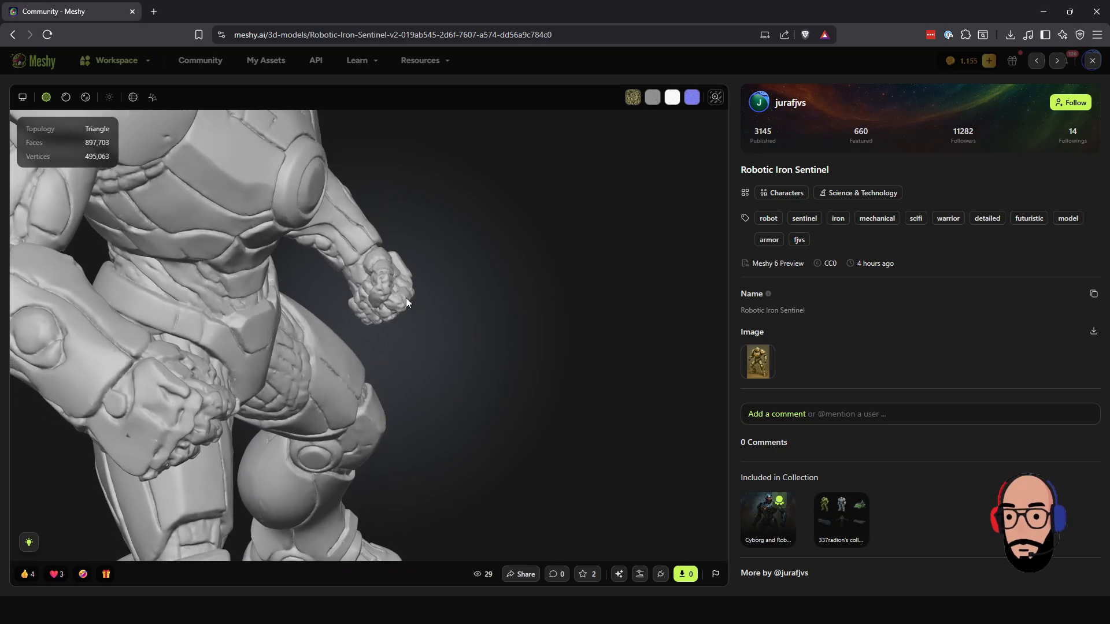
pyautogui.moveTo(406, 298); pyautogui.dragTo(307, 245)
pyautogui.scroll(-4, 312, 254)
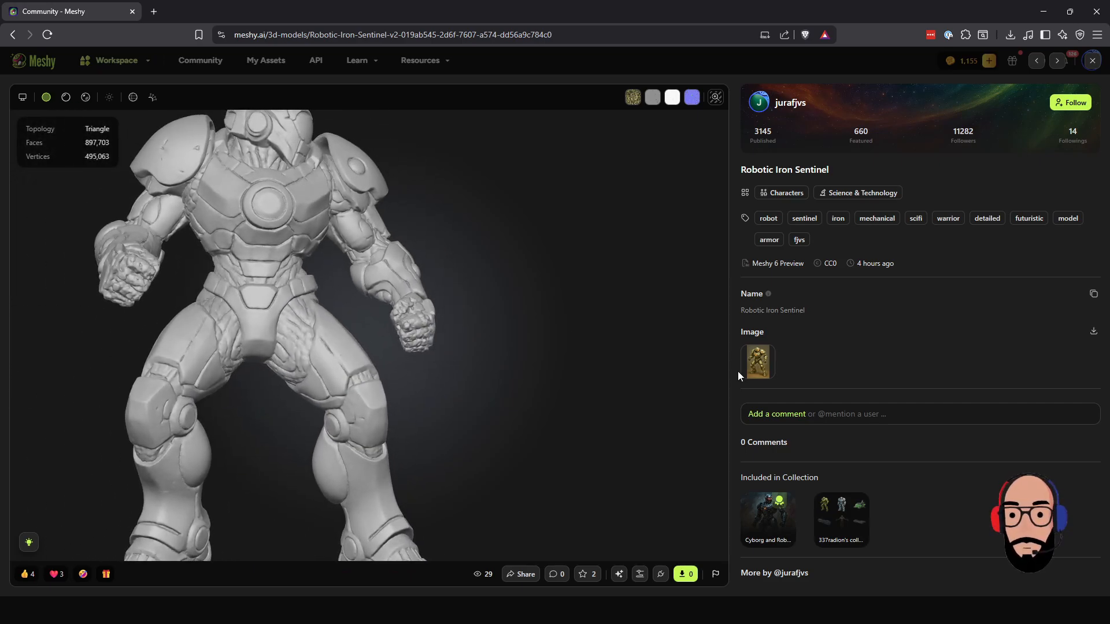
# Compare the untextured Robotic Iron Sentinel with its enlarged source image and turn the figure to match the pose
pyautogui.click(752, 370)
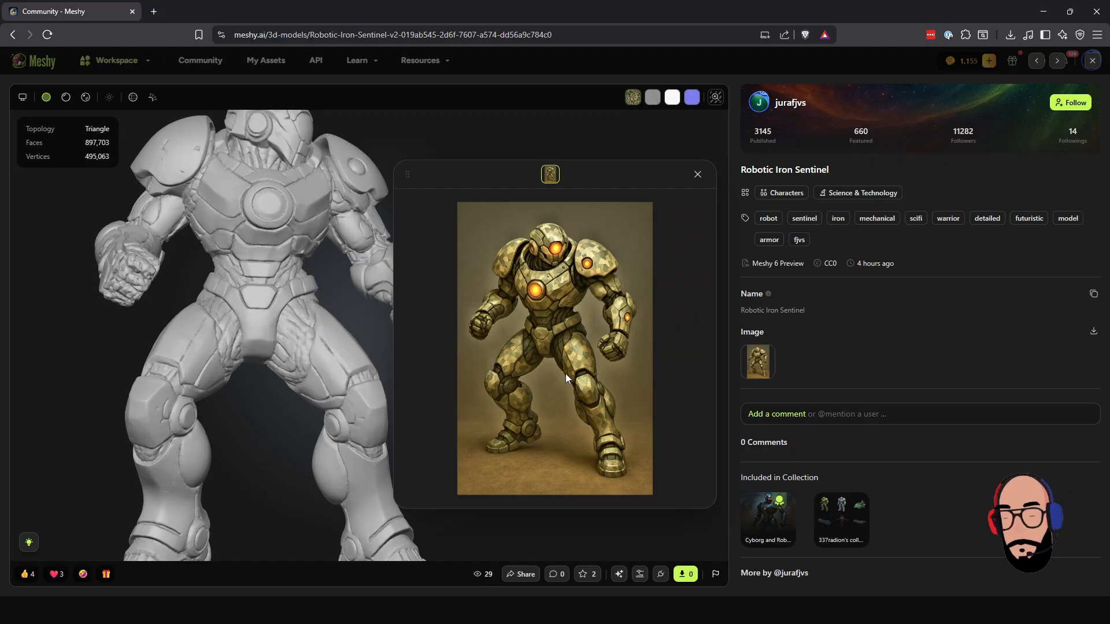
pyautogui.click(698, 175)
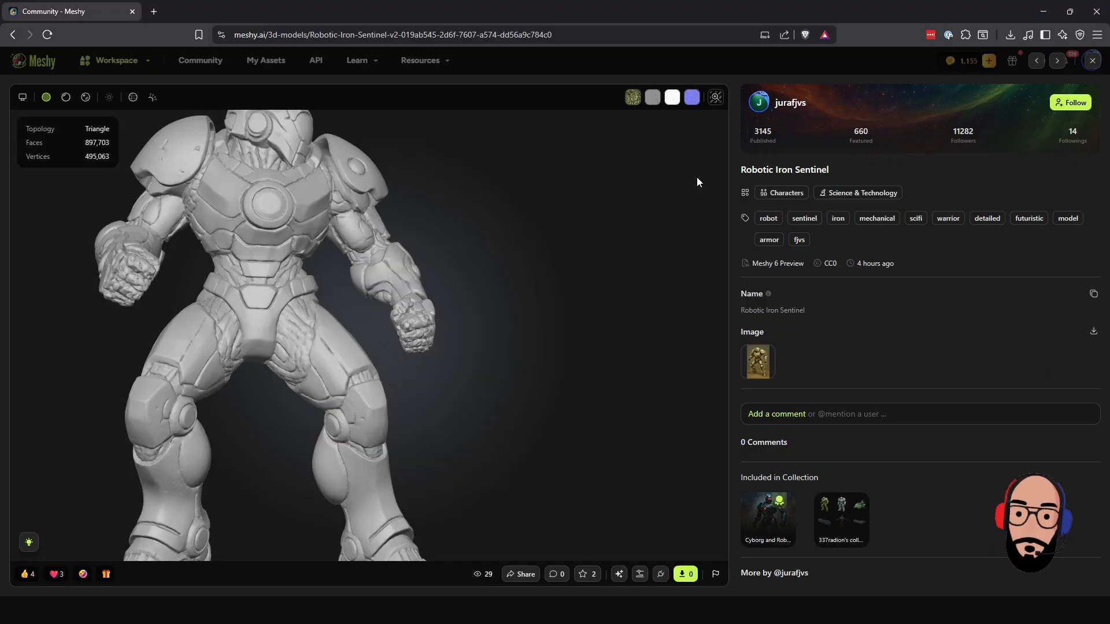
pyautogui.scroll(-3, 271, 312)
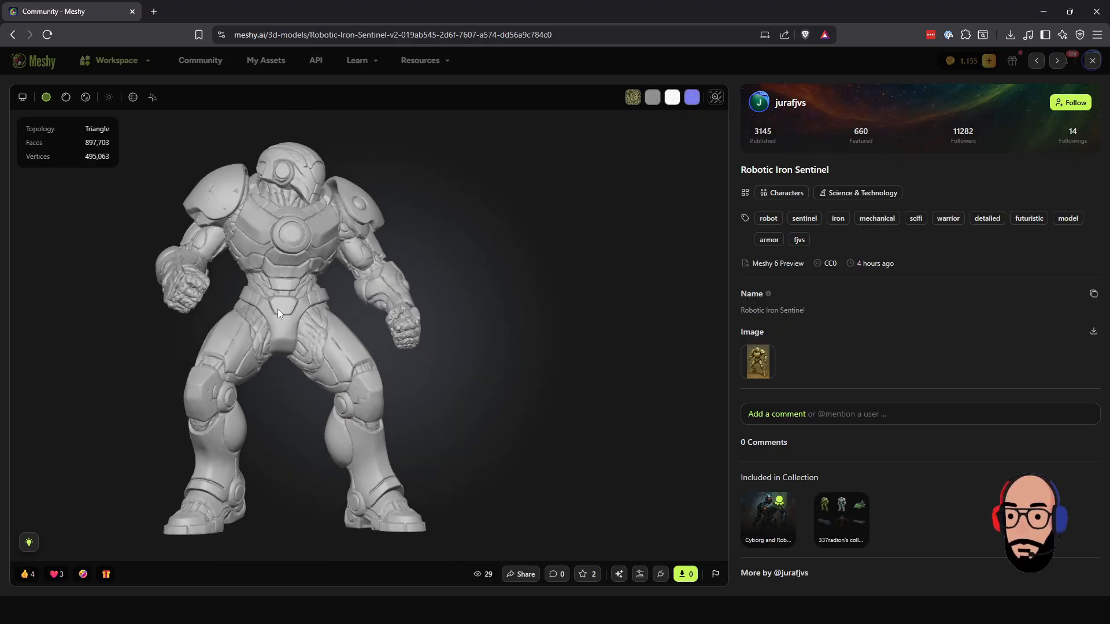
pyautogui.click(752, 377)
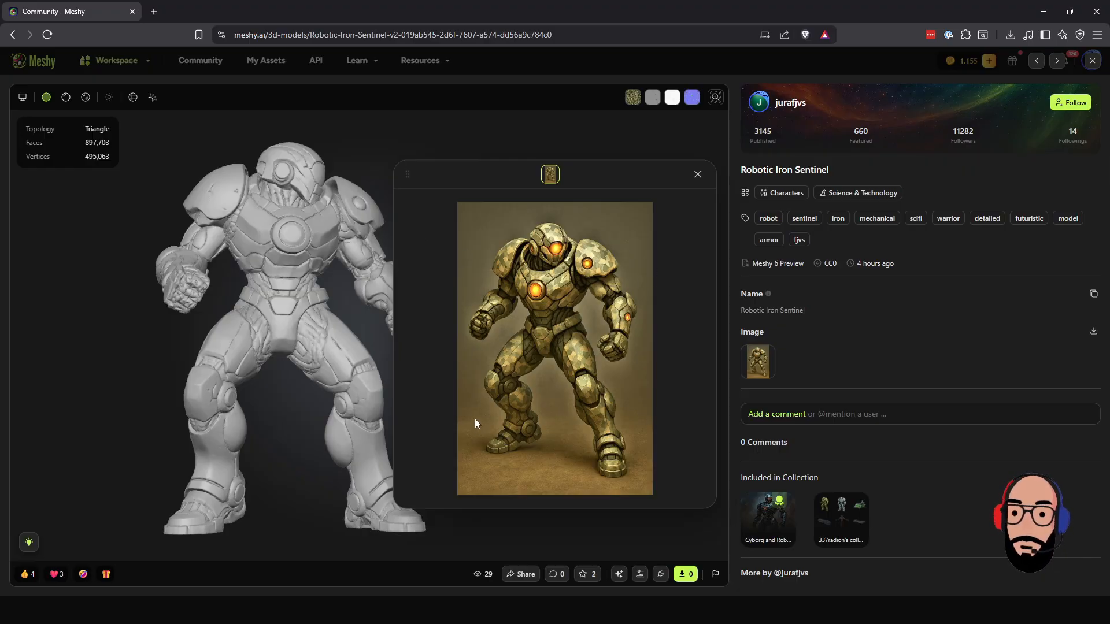
pyautogui.click(697, 174)
pyautogui.moveTo(404, 390); pyautogui.dragTo(299, 384)
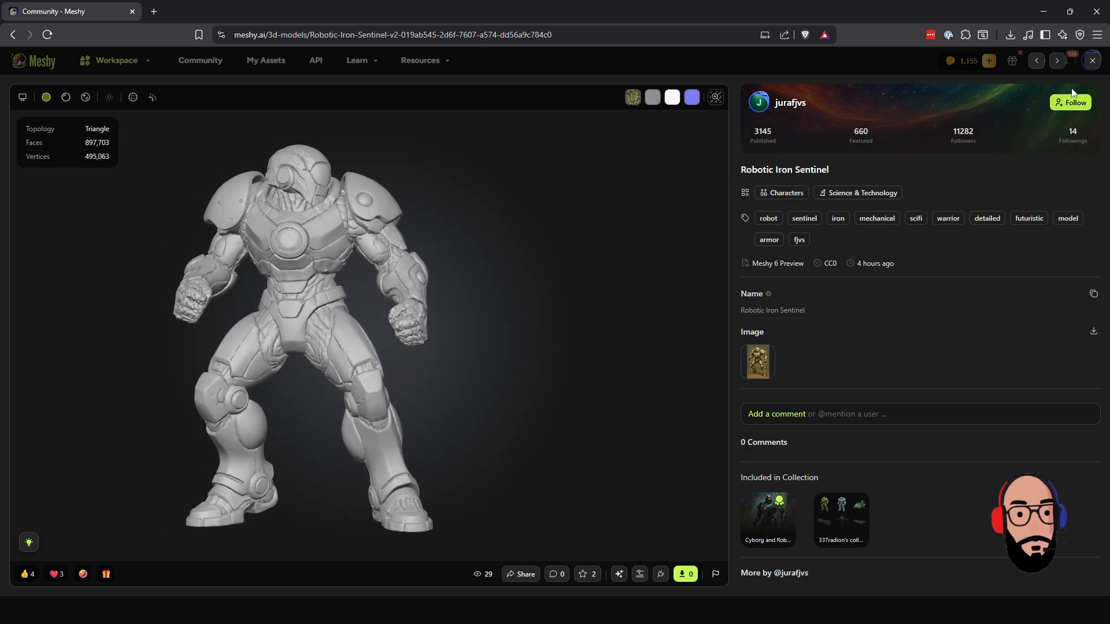
# Close the Robotic Iron Sentinel and open the Ancient Sentinel model from the community feed
pyautogui.click(1092, 60)
pyautogui.scroll(-5, 512, 442)
pyautogui.scroll(-1, 511, 442)
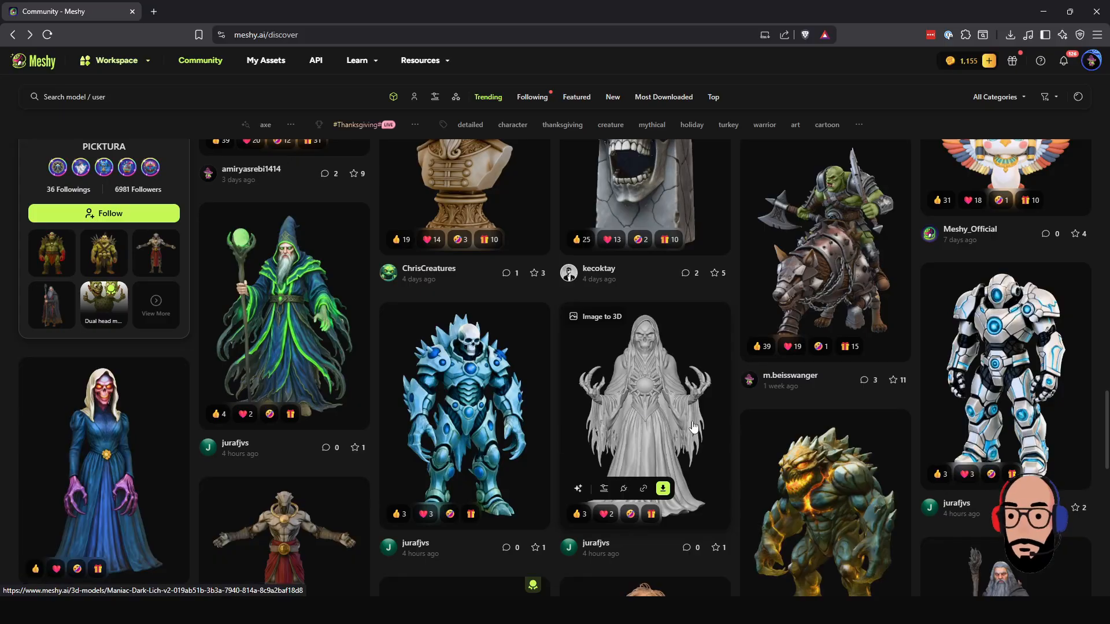
pyautogui.click(155, 262)
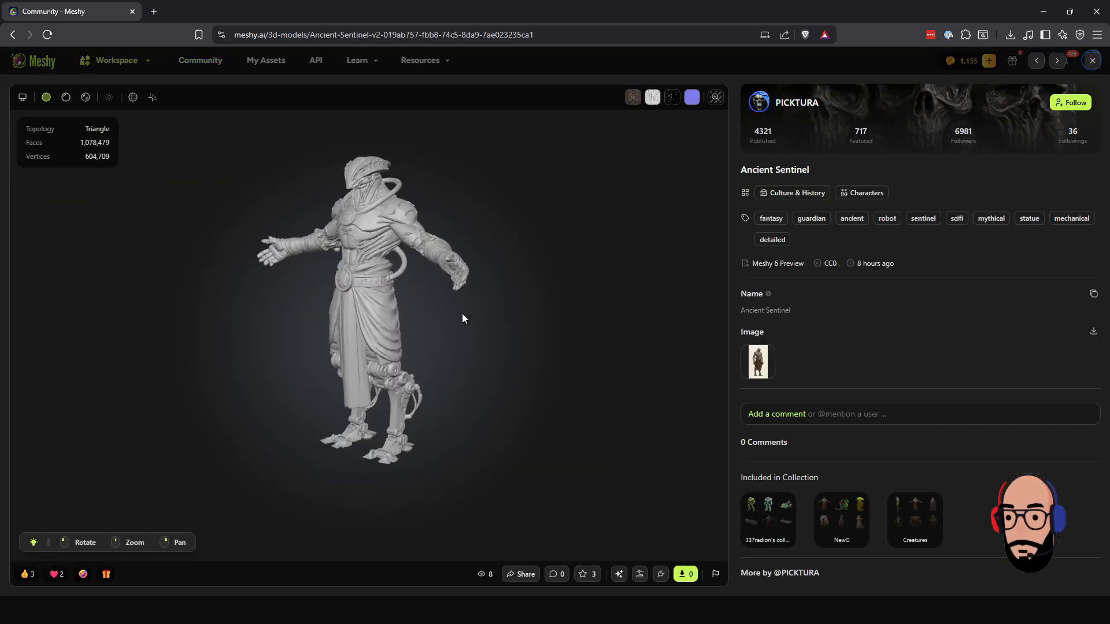
# Inspect the Ancient Sentinel's bare geometry from several sides and show it with its textures
pyautogui.moveTo(462, 313); pyautogui.dragTo(524, 301)
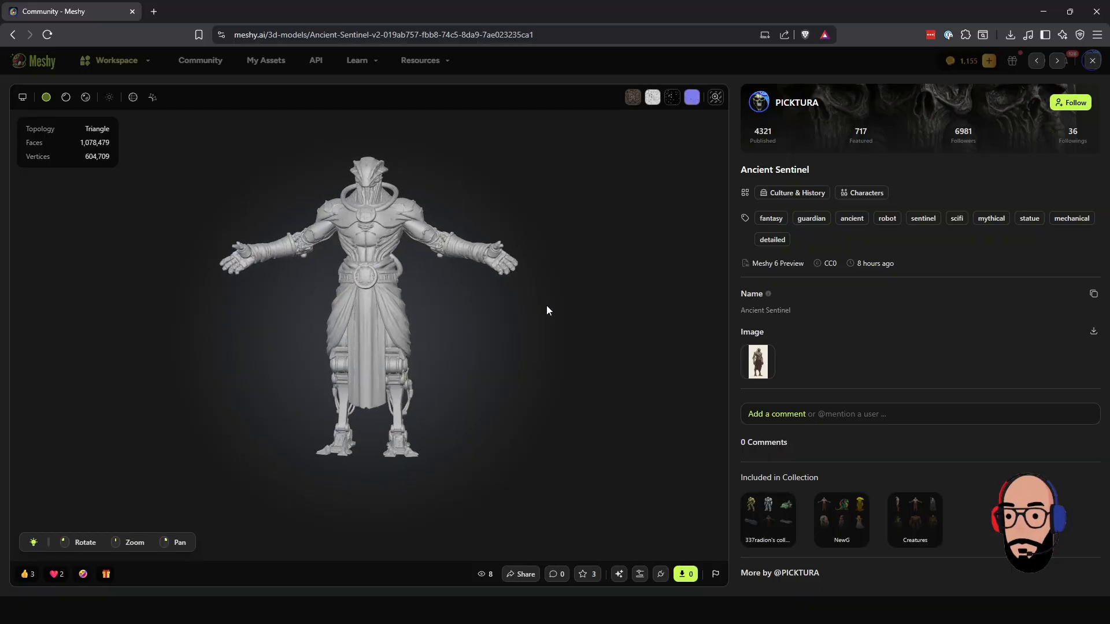
pyautogui.moveTo(345, 248); pyautogui.dragTo(373, 245)
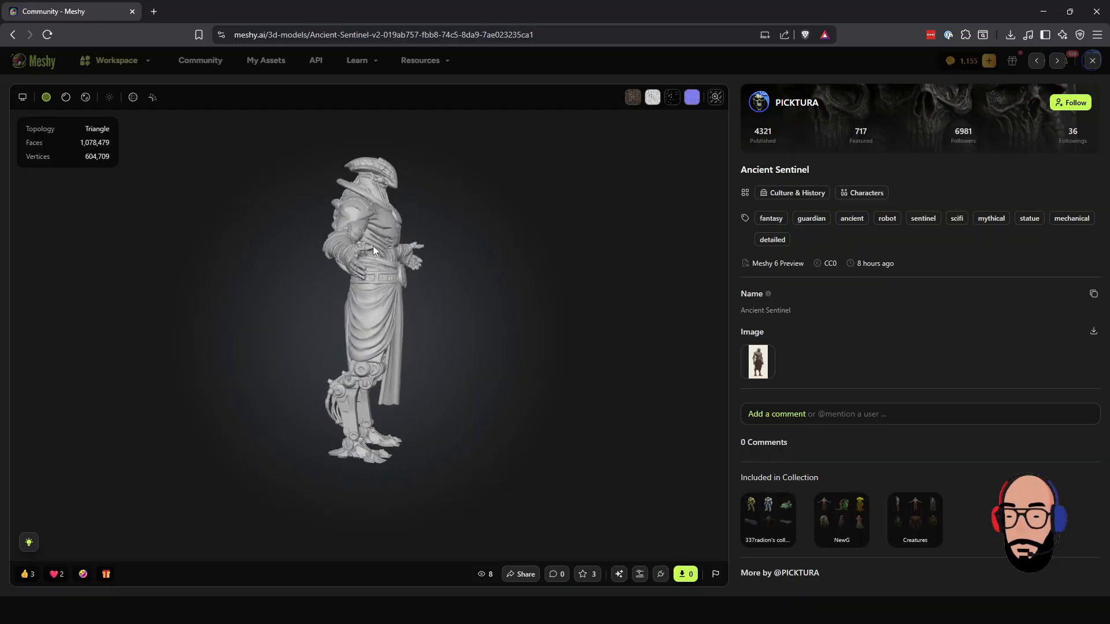
pyautogui.click(66, 97)
pyautogui.click(82, 98)
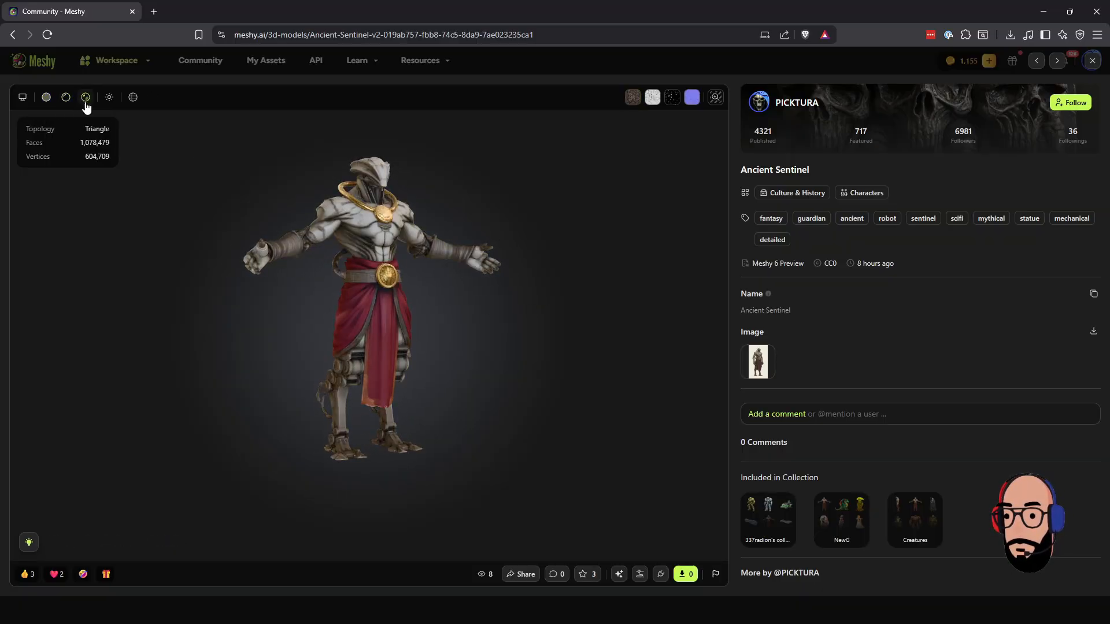
pyautogui.moveTo(386, 286); pyautogui.dragTo(446, 294)
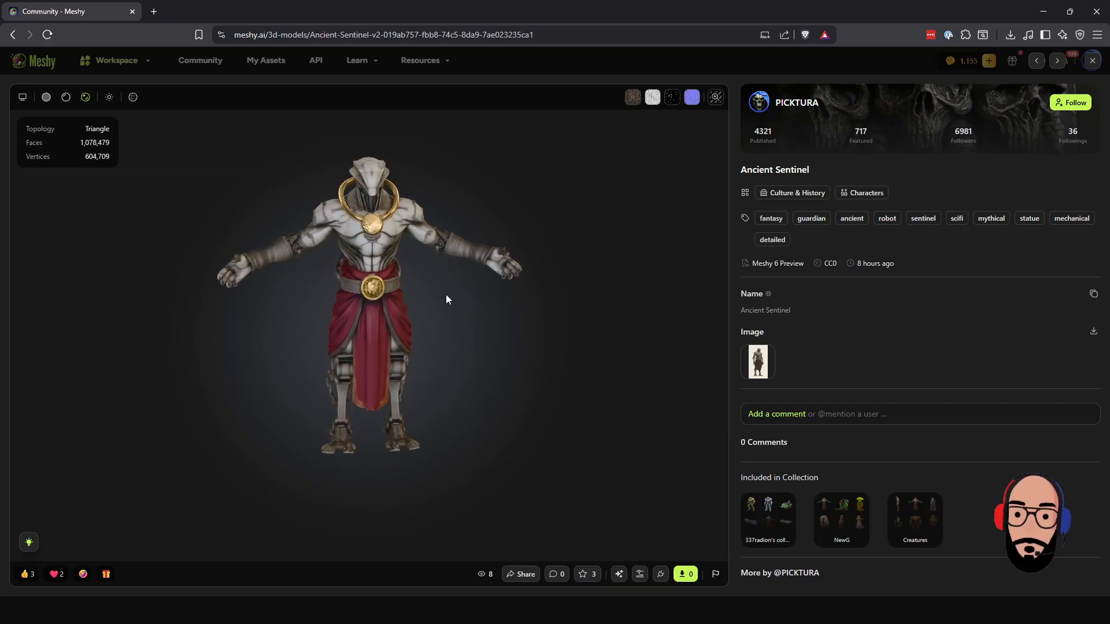
# Close the Ancient Sentinel and look through the trending community models, ending at the start of the Community page
pyautogui.click(1092, 61)
pyautogui.scroll(-5, 578, 424)
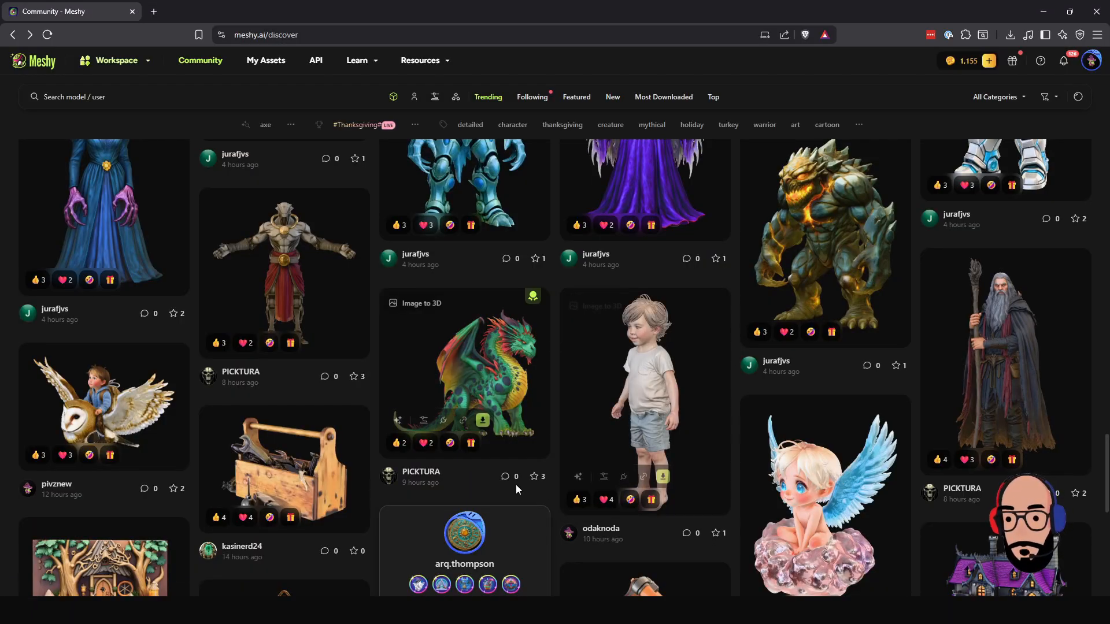
pyautogui.scroll(-5, 546, 505)
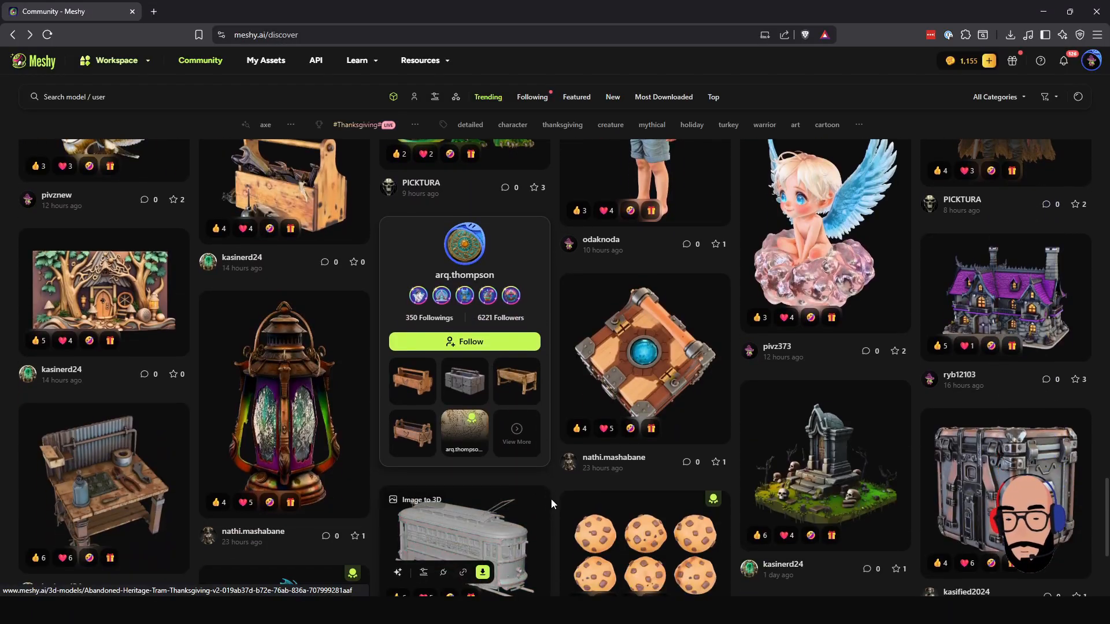
pyautogui.scroll(-4, 553, 497)
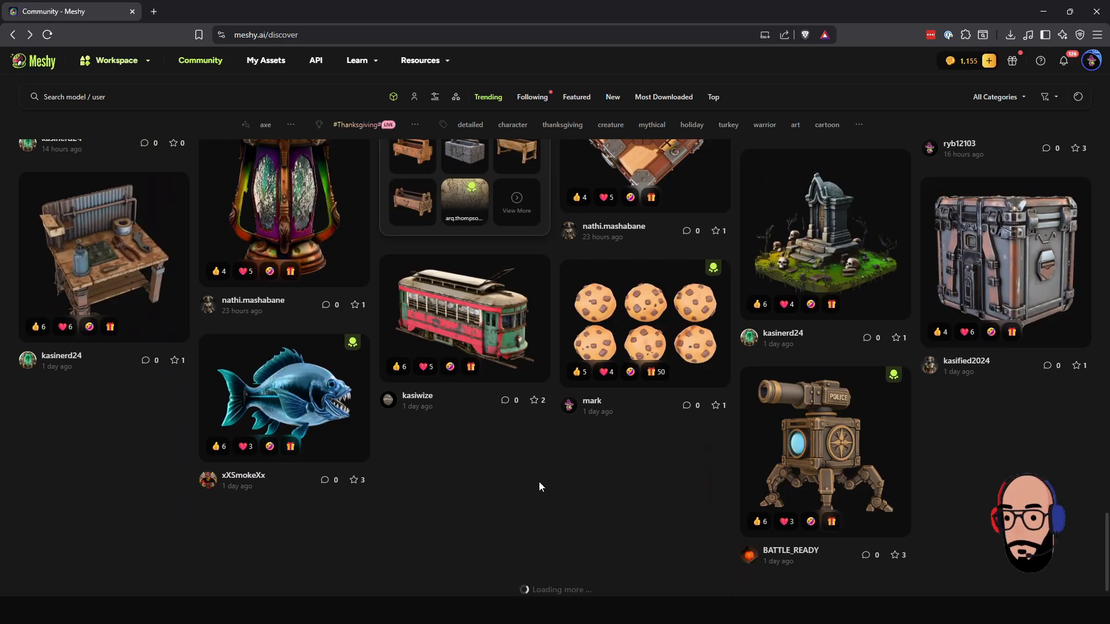
pyautogui.scroll(20, 538, 483)
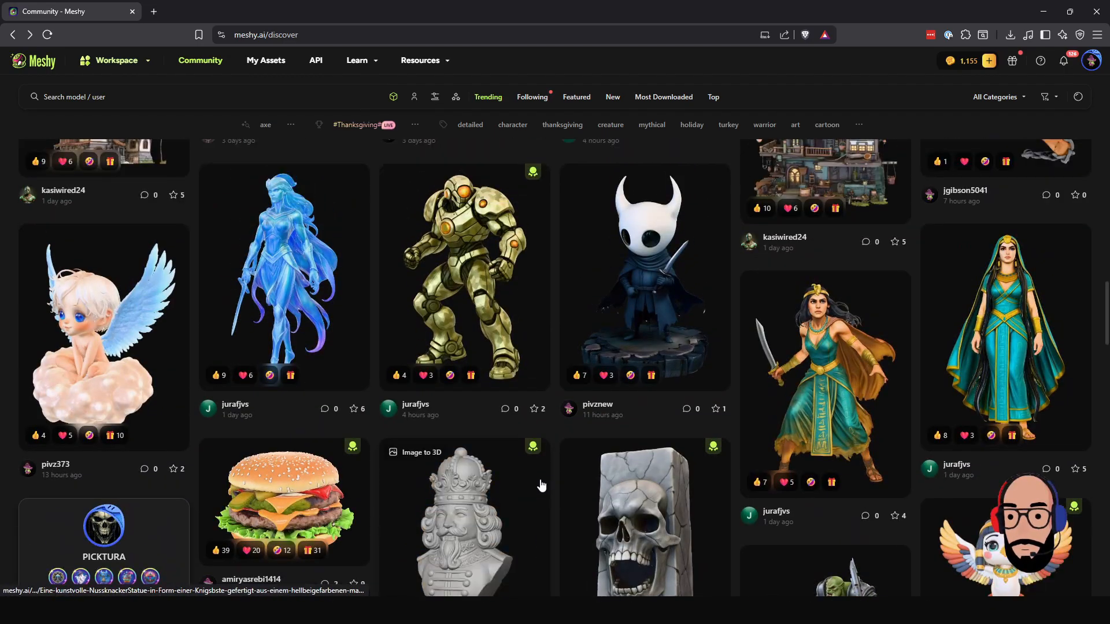
pyautogui.scroll(15, 541, 484)
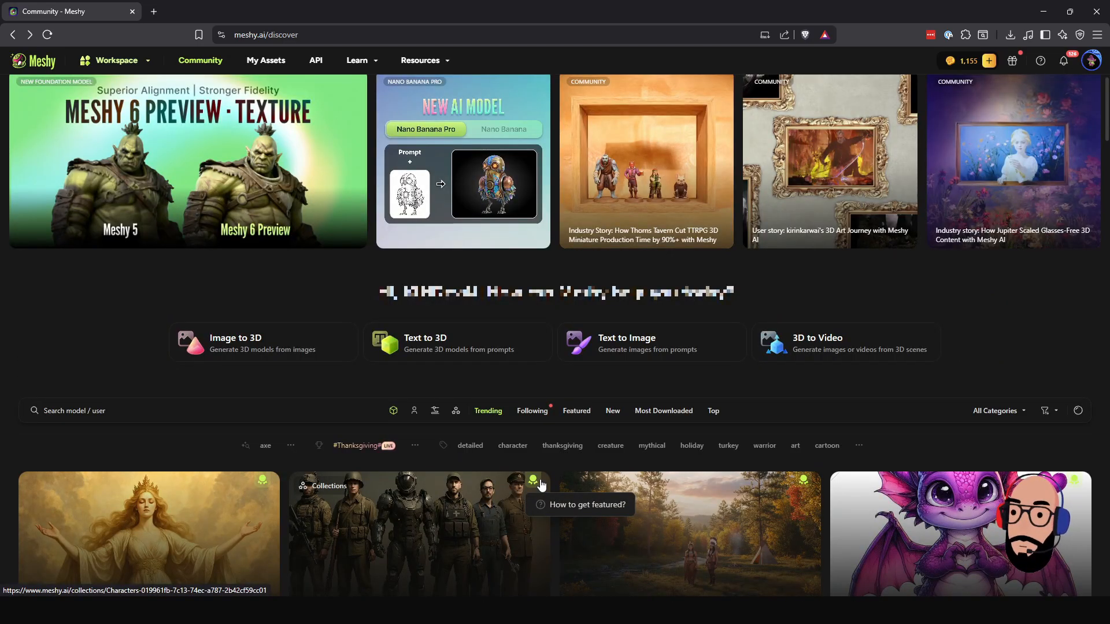
# Find the Steampunk Adventurer in the community feed, open it and load its source image into a new image-to-3D model
pyautogui.scroll(-5, 537, 482)
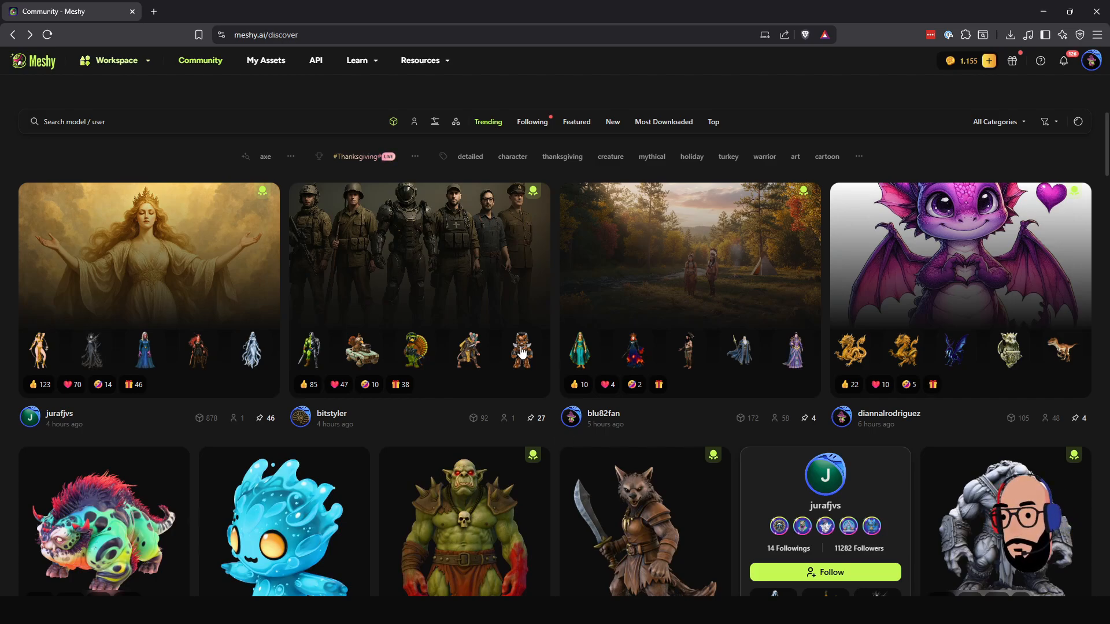
pyautogui.moveTo(124, 65)
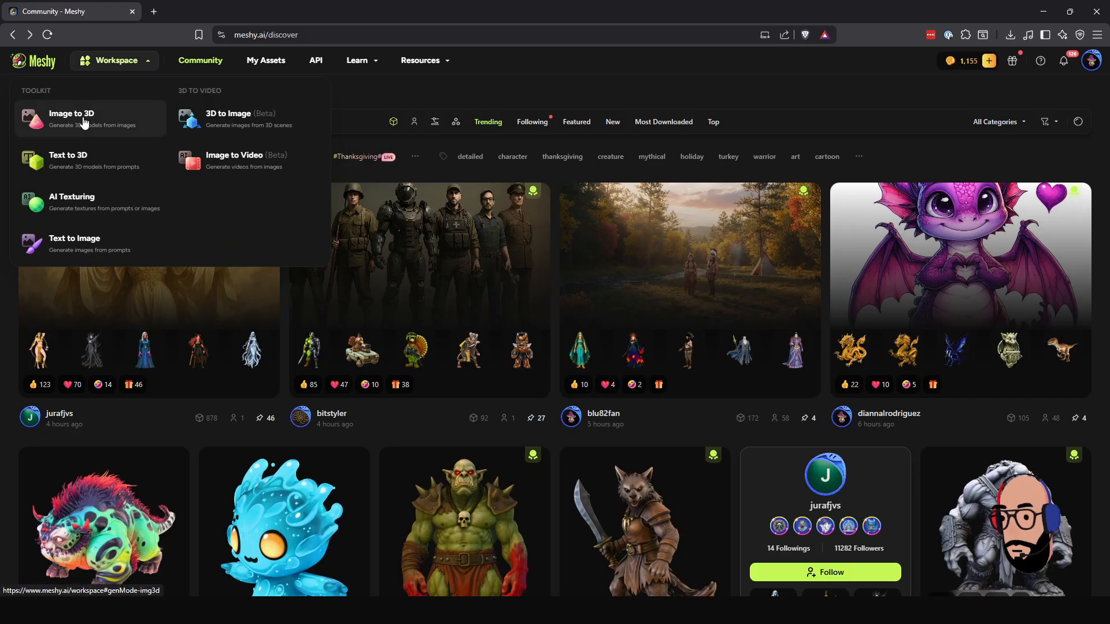
pyautogui.scroll(-6, 509, 595)
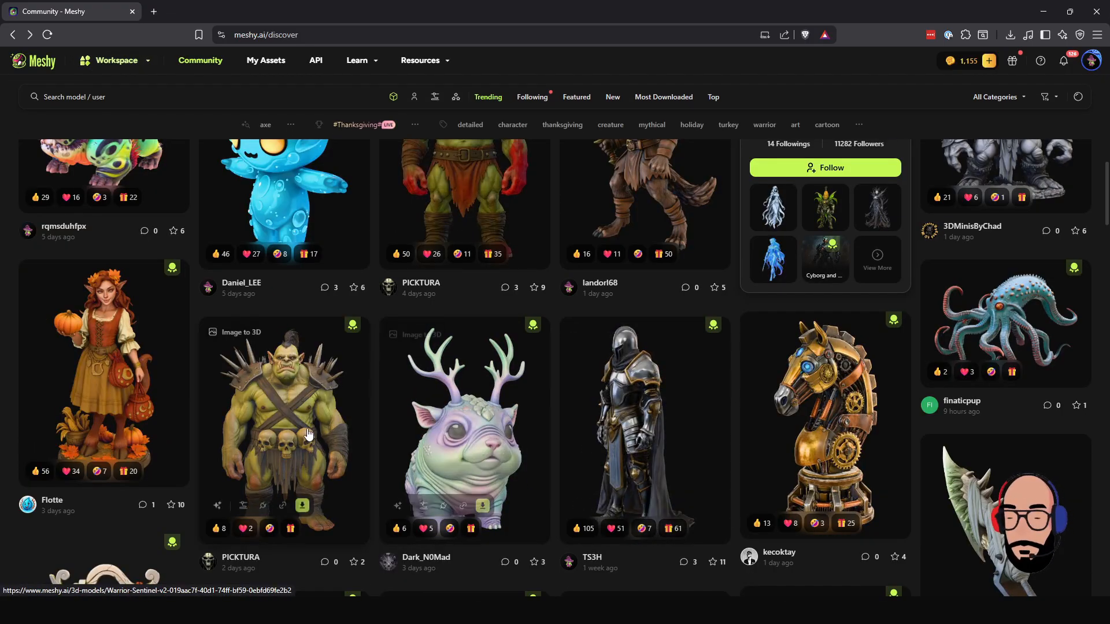
pyautogui.scroll(3, 292, 410)
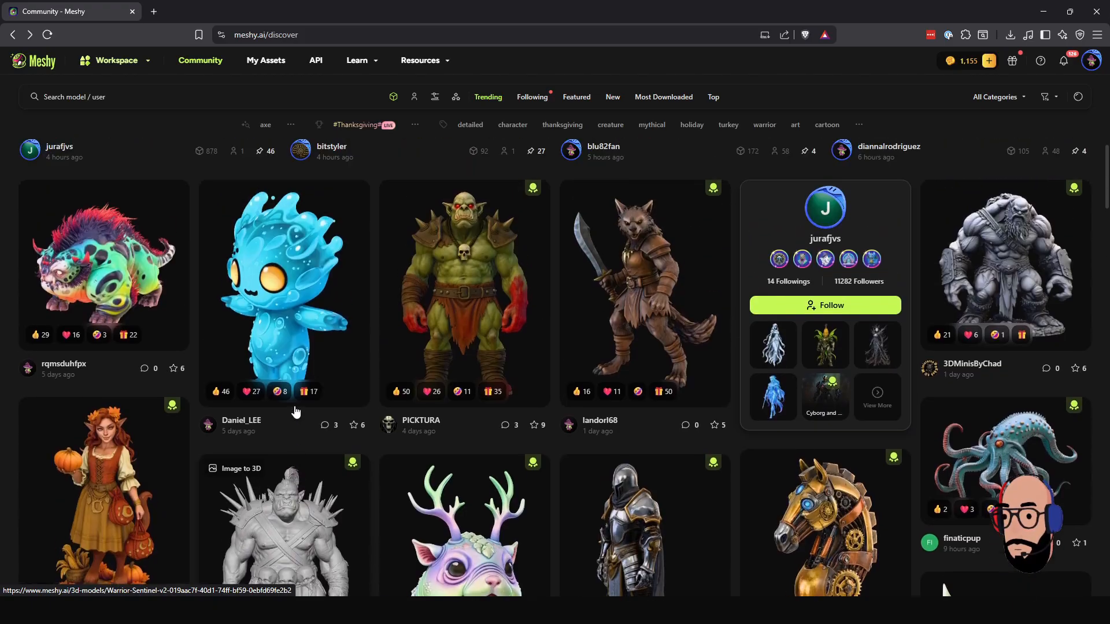
pyautogui.scroll(-10, 358, 407)
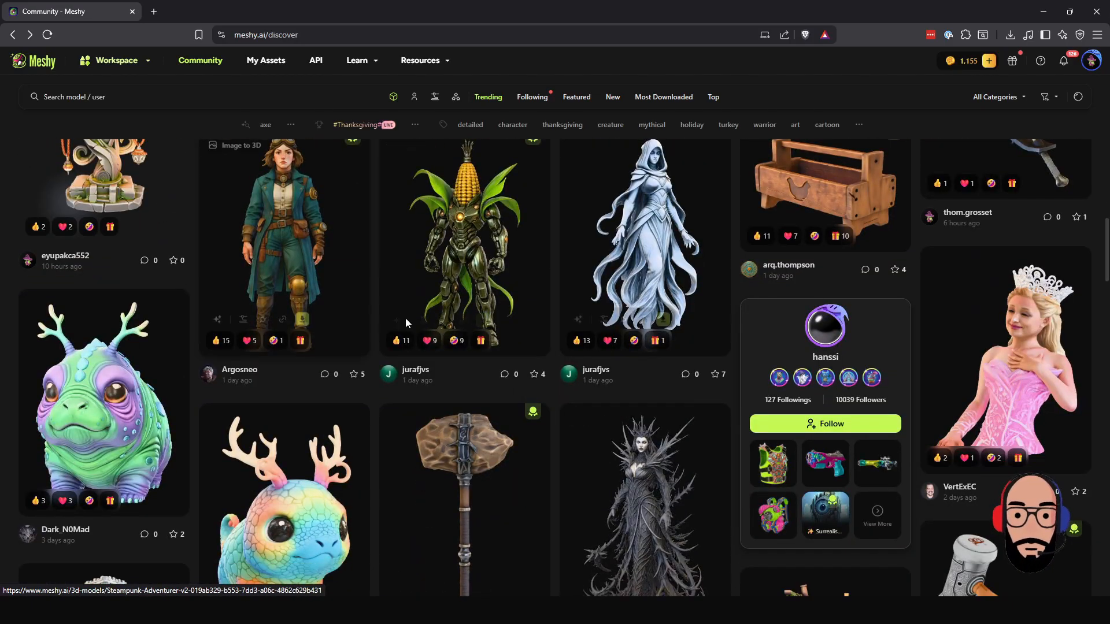
pyautogui.scroll(-1, 318, 282)
pyautogui.scroll(-1, 318, 282)
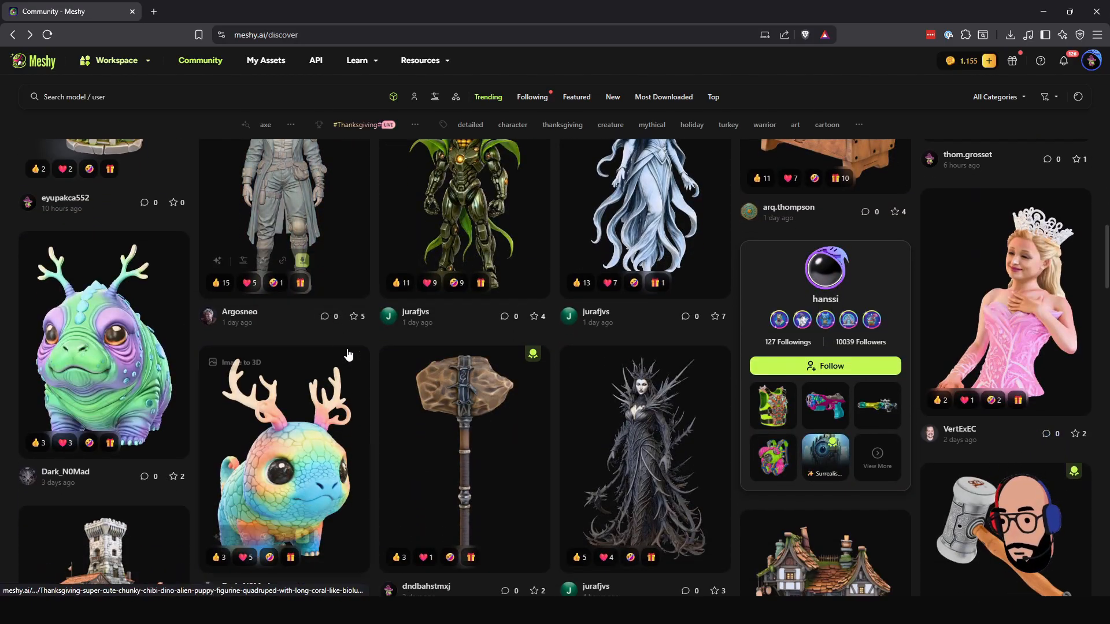
pyautogui.scroll(1, 312, 272)
pyautogui.click(305, 256)
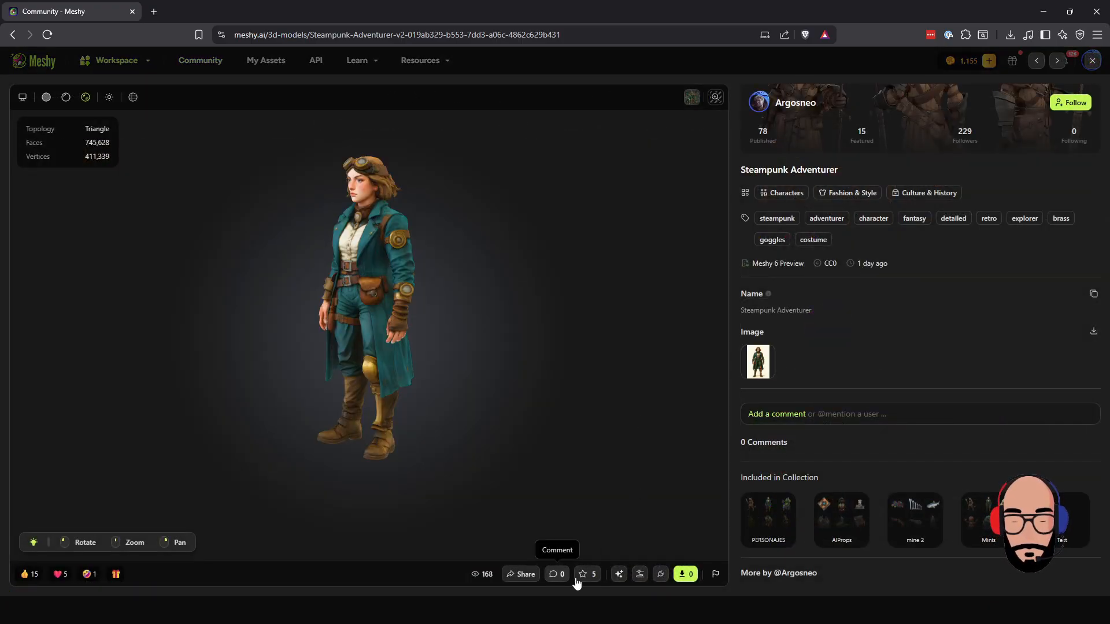
pyautogui.click(620, 575)
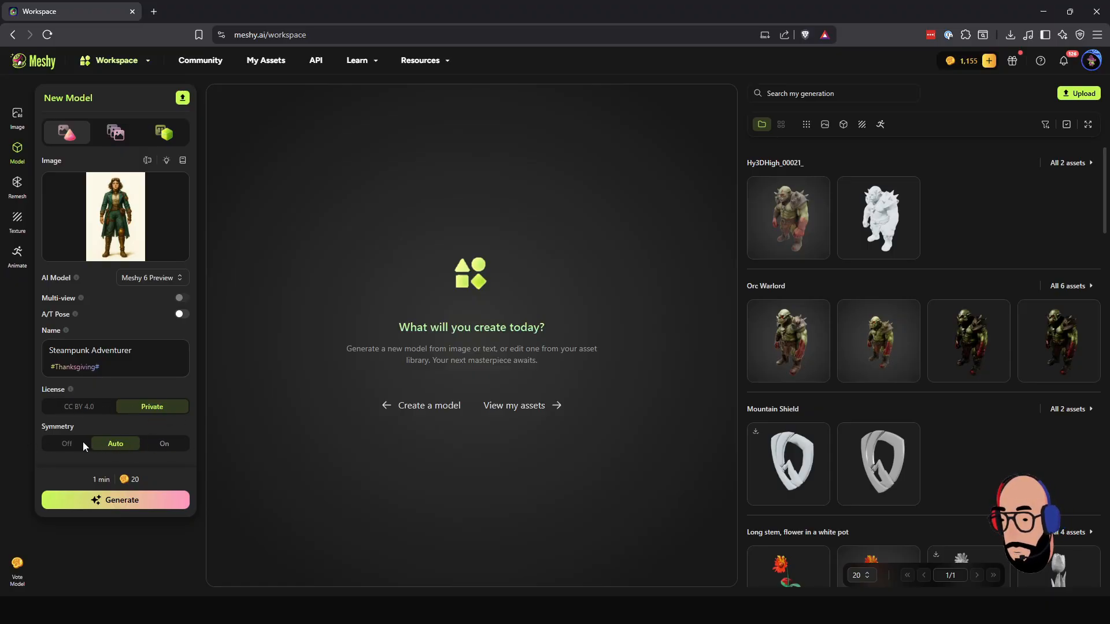
# Try the Meshy 5 and Meshy-4 AI models to compare their generation cost, returning to Meshy 6 Preview
pyautogui.click(147, 277)
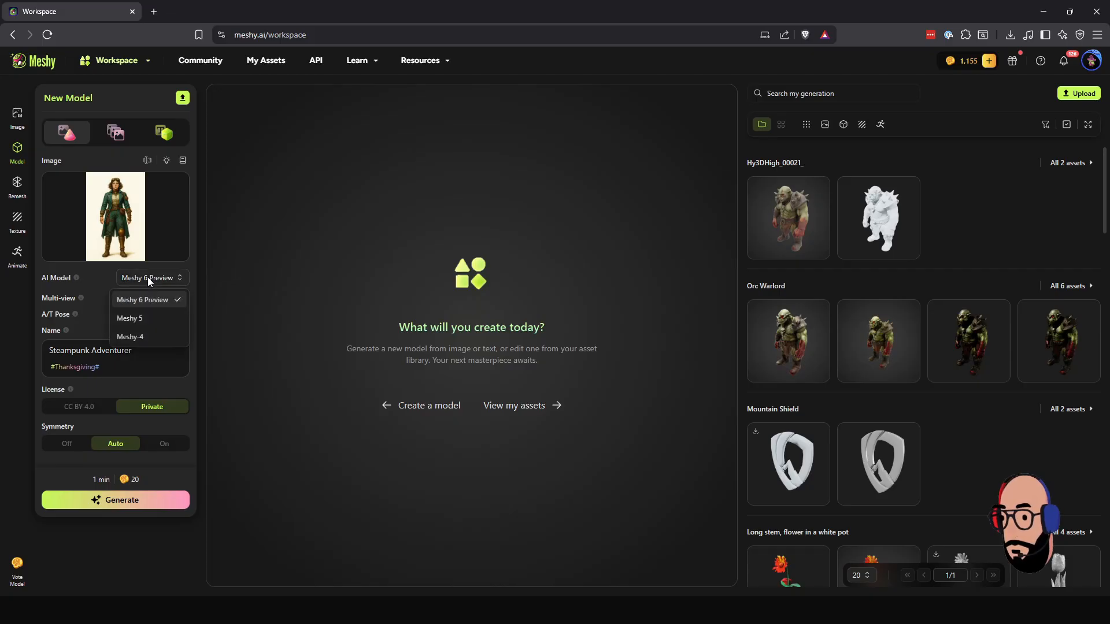
pyautogui.click(138, 319)
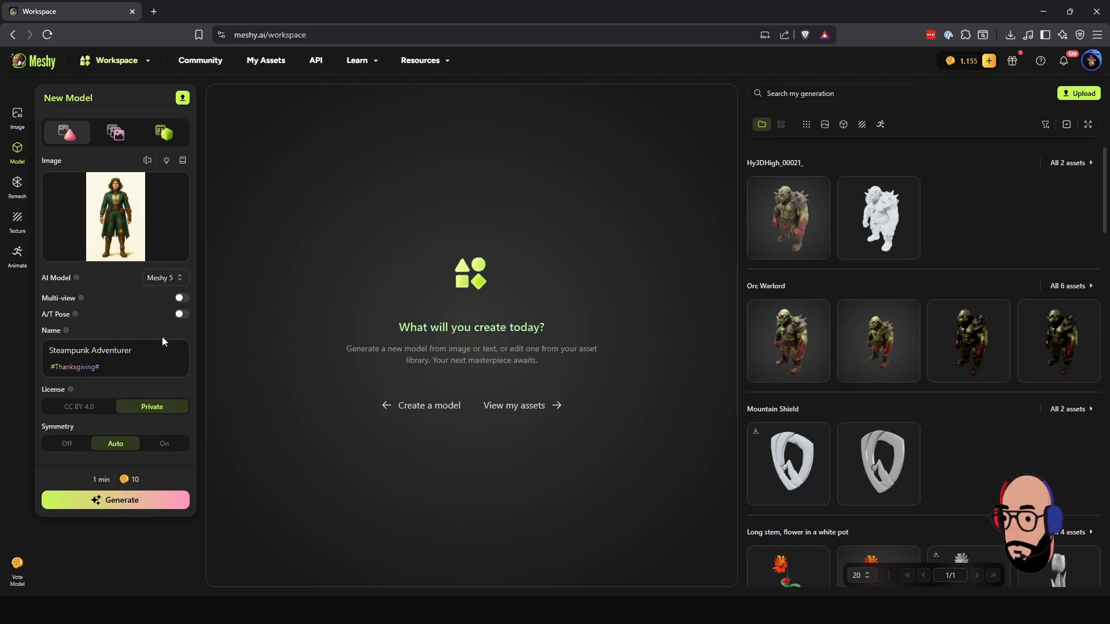
pyautogui.click(163, 278)
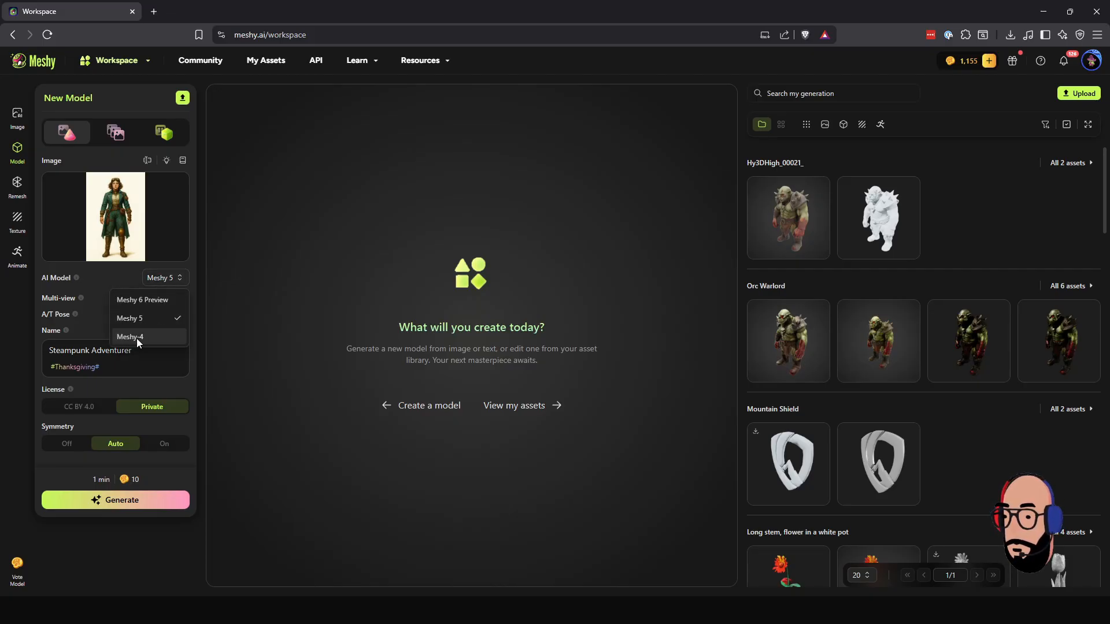
pyautogui.click(136, 339)
pyautogui.click(164, 277)
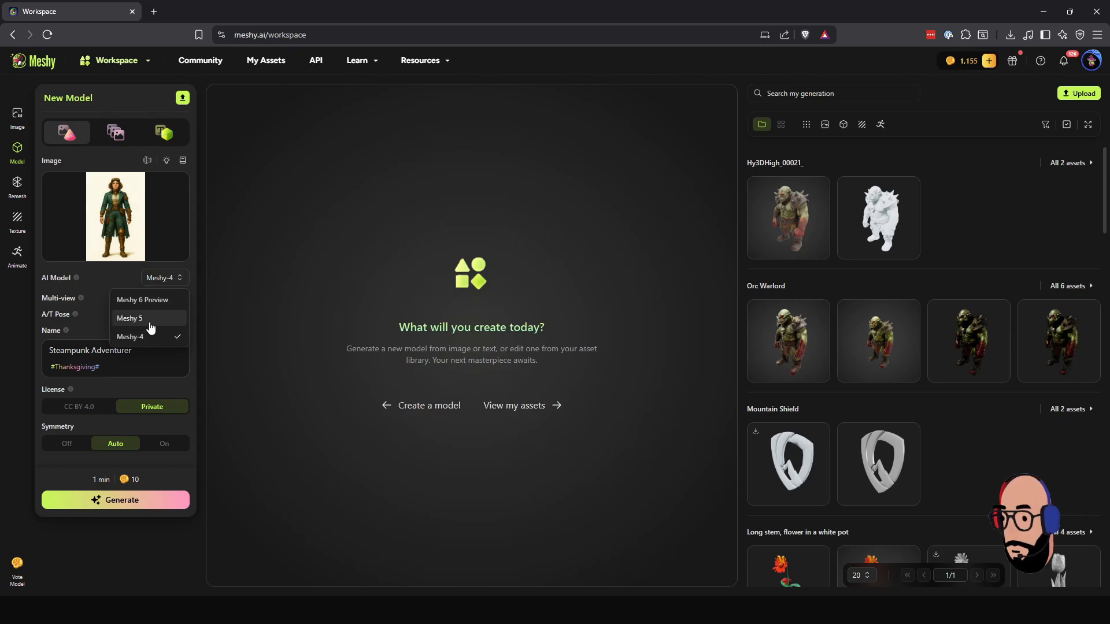
pyautogui.click(149, 319)
pyautogui.click(163, 278)
pyautogui.click(143, 300)
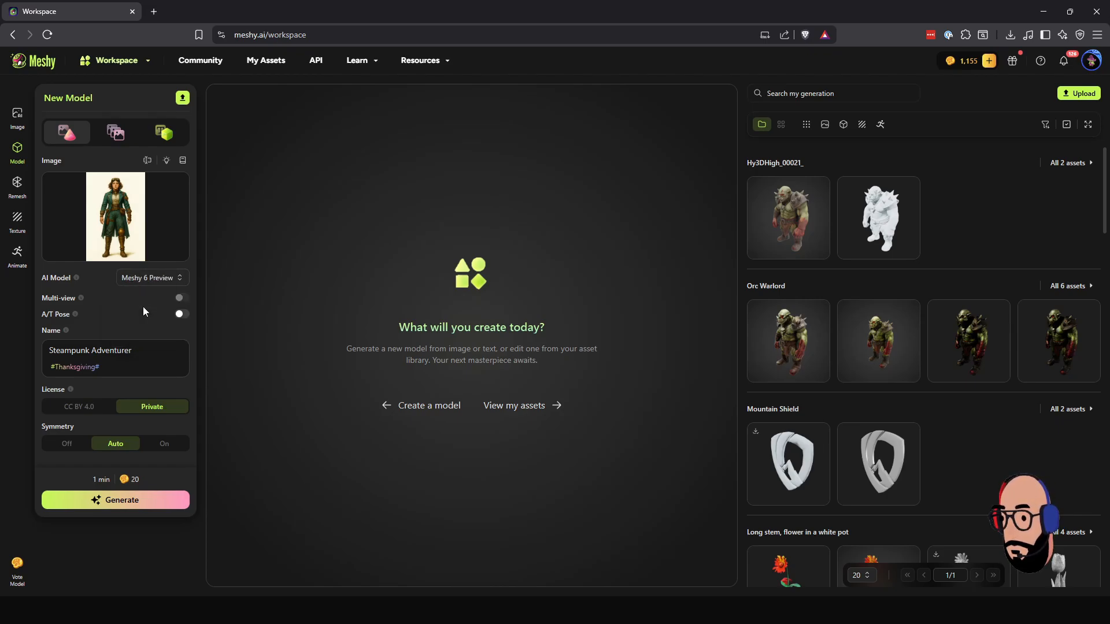
pyautogui.click(157, 278)
pyautogui.click(138, 319)
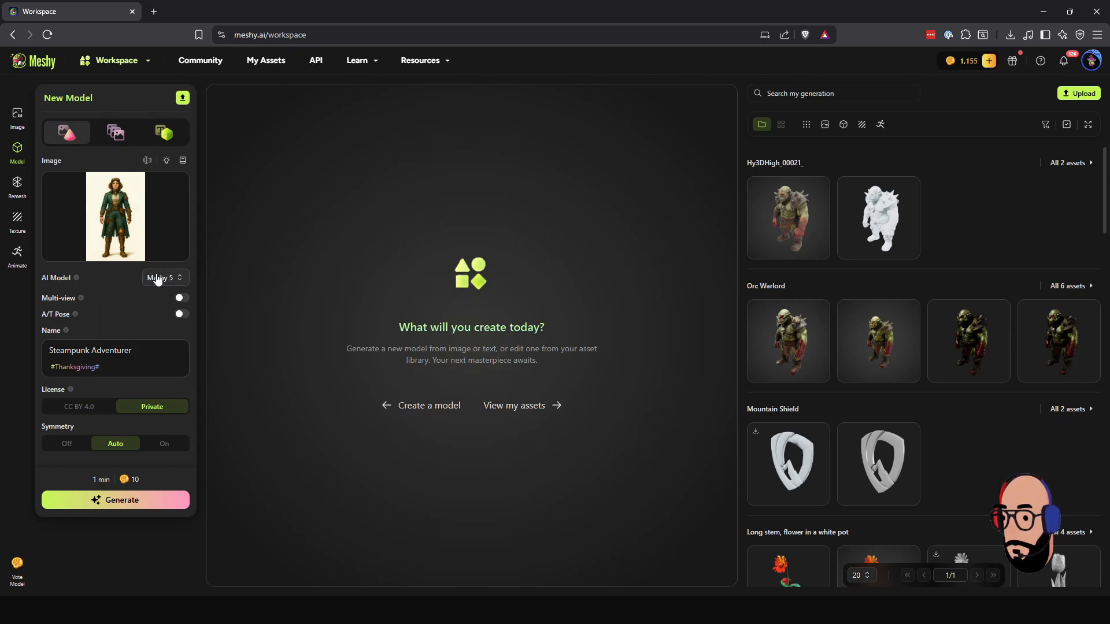
pyautogui.click(157, 278)
pyautogui.click(145, 300)
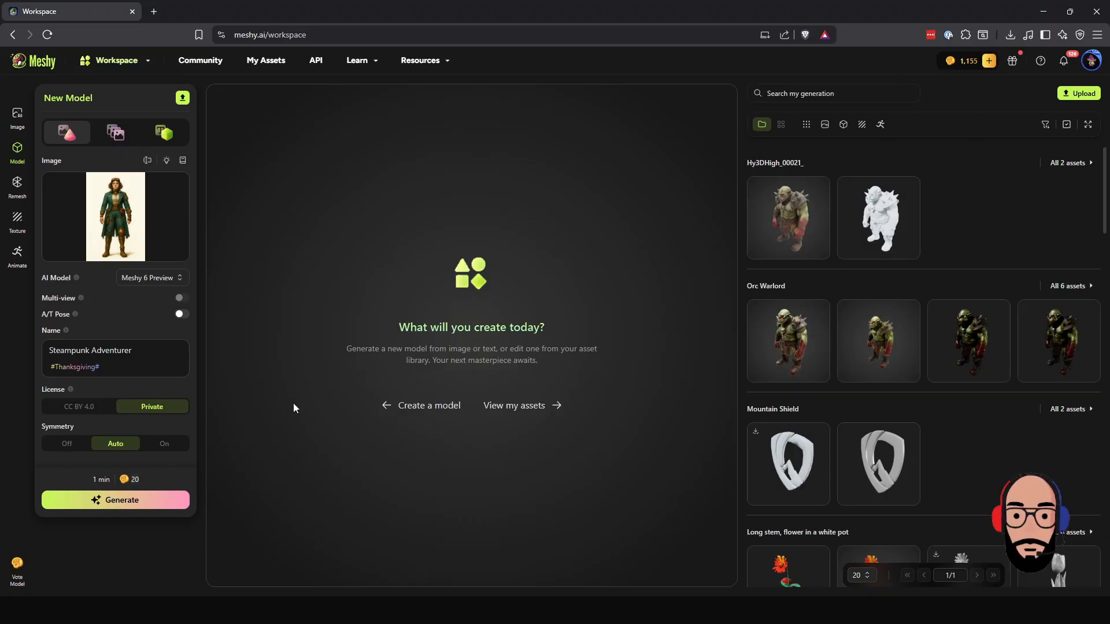
# Generate the Steampunk Adventurer model with Meshy 6 Preview and look through the previously generated assets
pyautogui.click(144, 503)
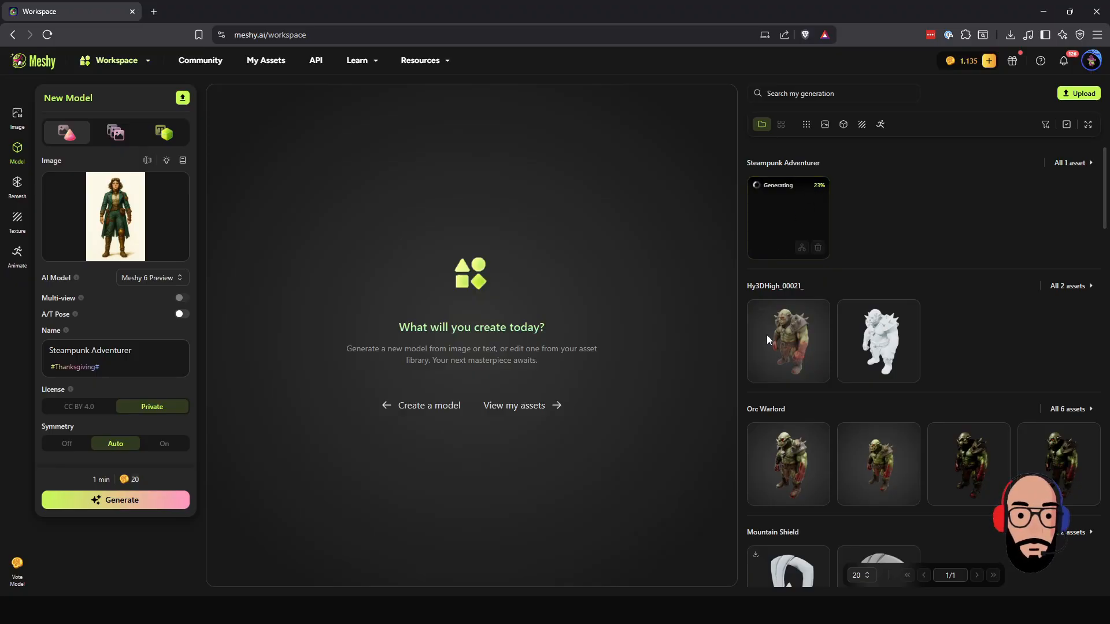
pyautogui.scroll(-1, 782, 402)
pyautogui.scroll(-8, 783, 402)
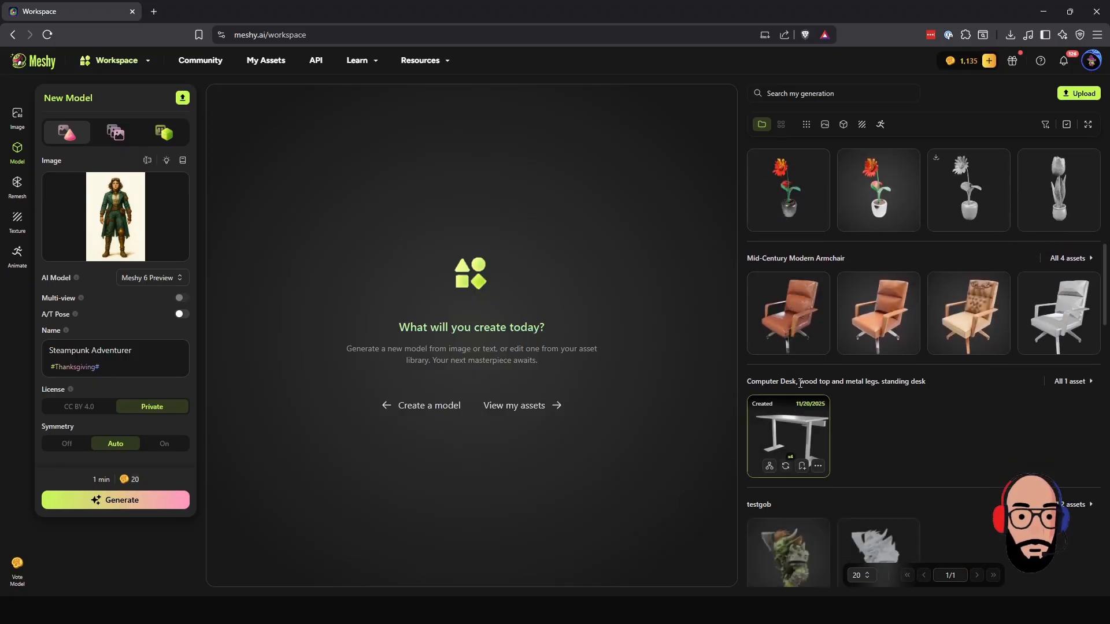
# Open the textured Hy3D_textured_00013_ postbox, inspect it and check the Steampunk Adventurer's generation progress
pyautogui.scroll(-6, 841, 350)
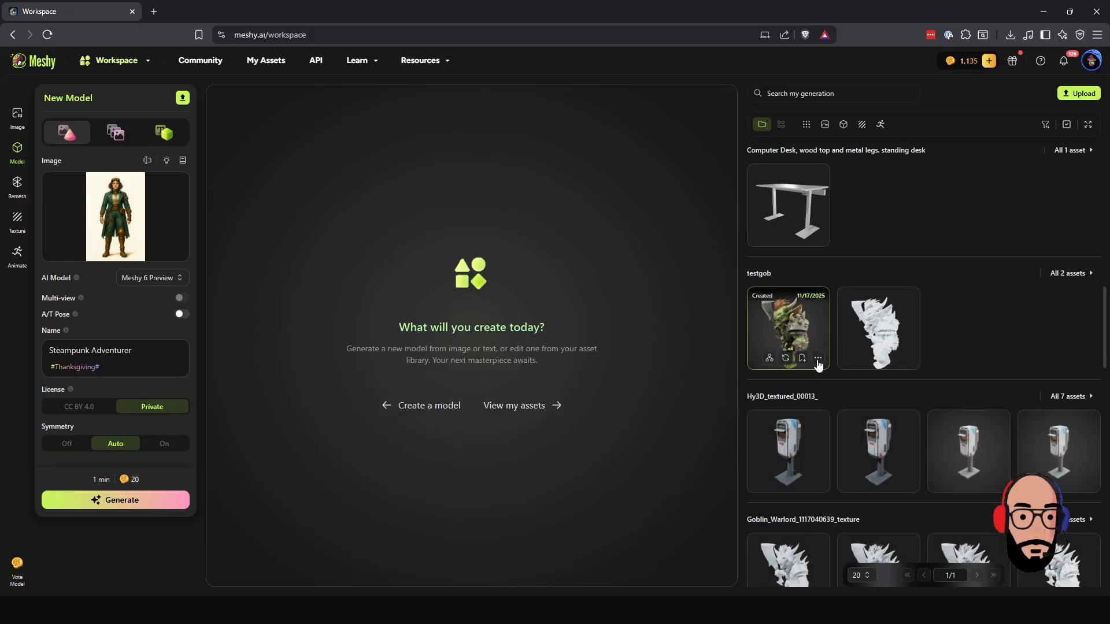
pyautogui.click(788, 337)
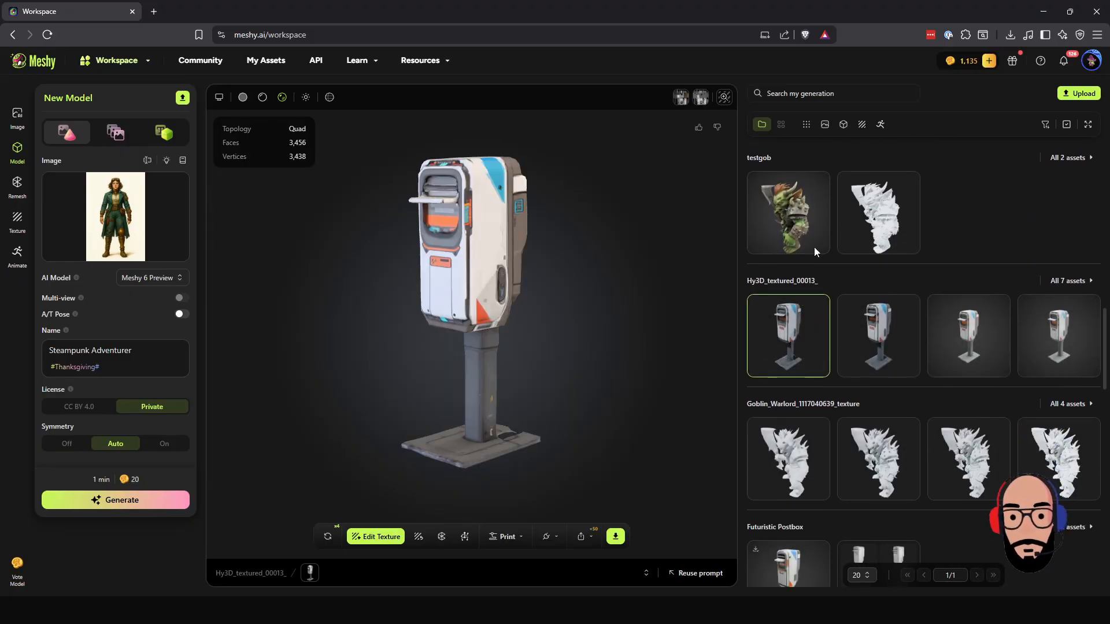
pyautogui.scroll(15, 820, 396)
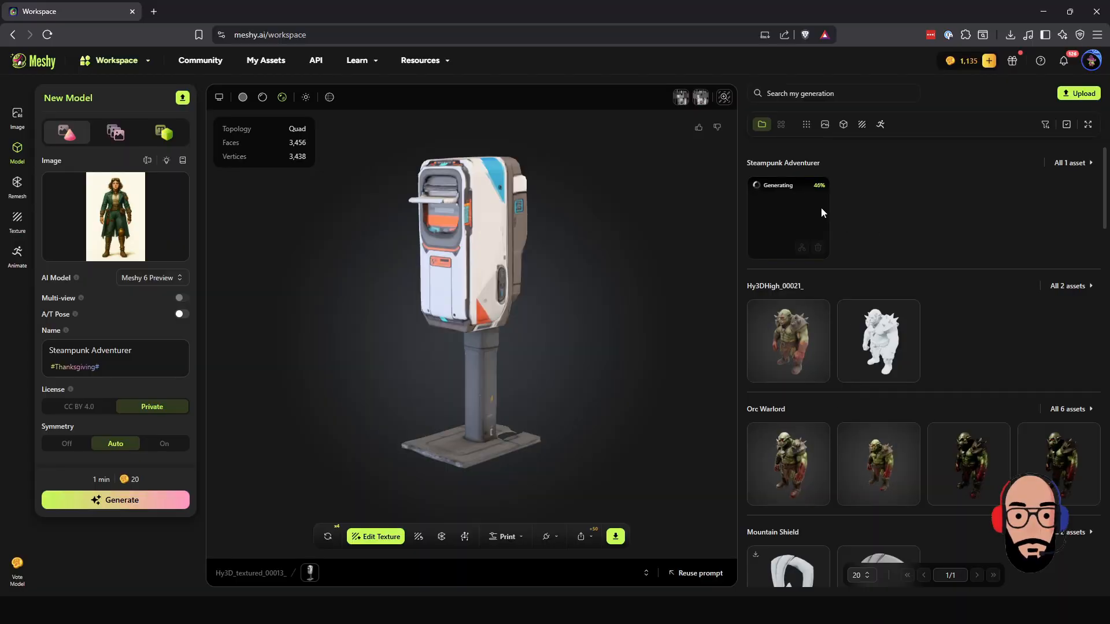
pyautogui.moveTo(505, 320); pyautogui.dragTo(582, 376)
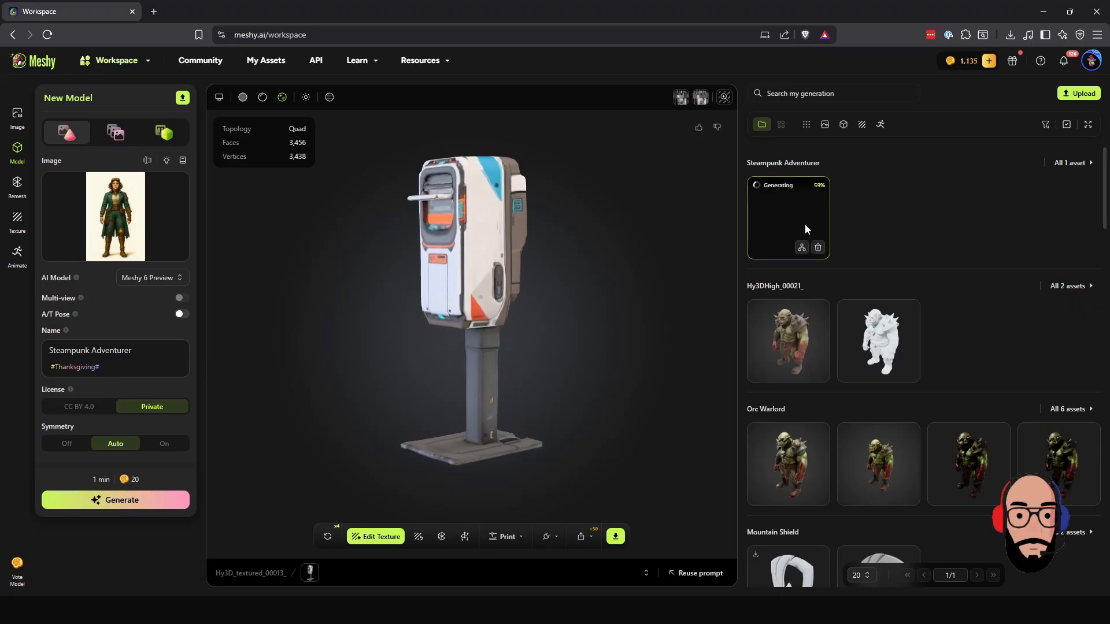
# Look through the earlier generated assets down to the Geometric Office Chair Design, returning to the Steampunk Adventurer entry
pyautogui.scroll(-6, 803, 364)
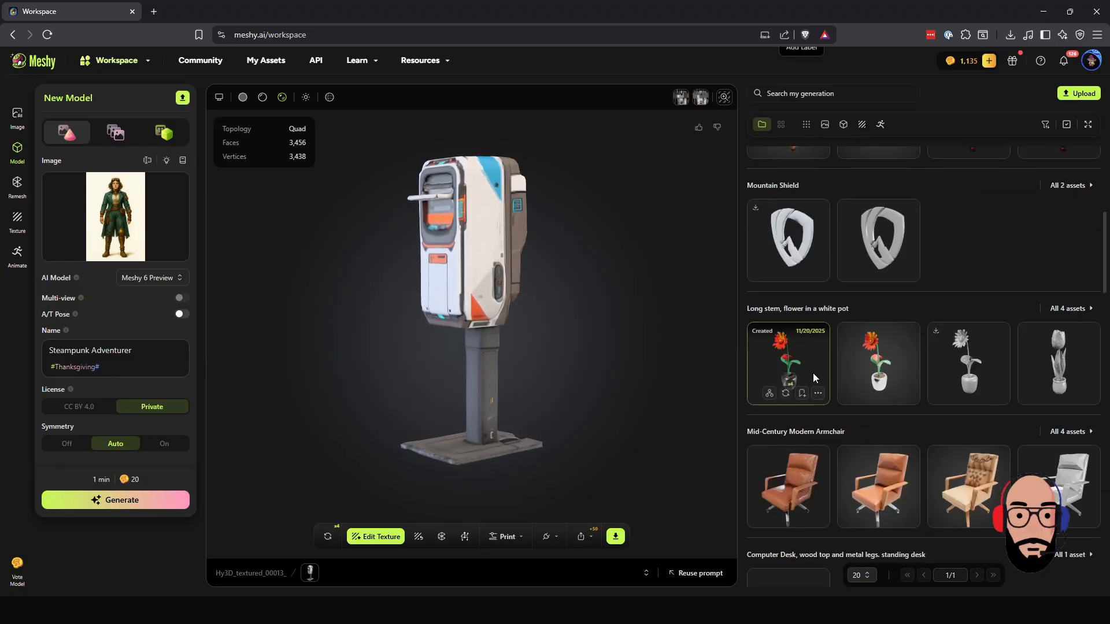
pyautogui.scroll(-15, 813, 377)
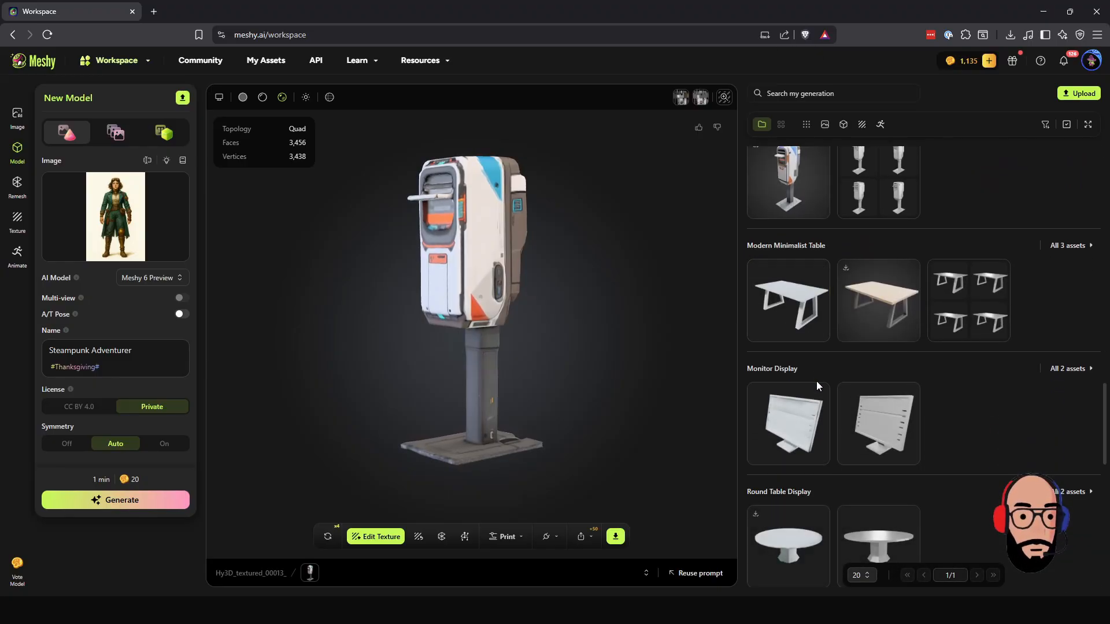
pyautogui.scroll(-9, 816, 380)
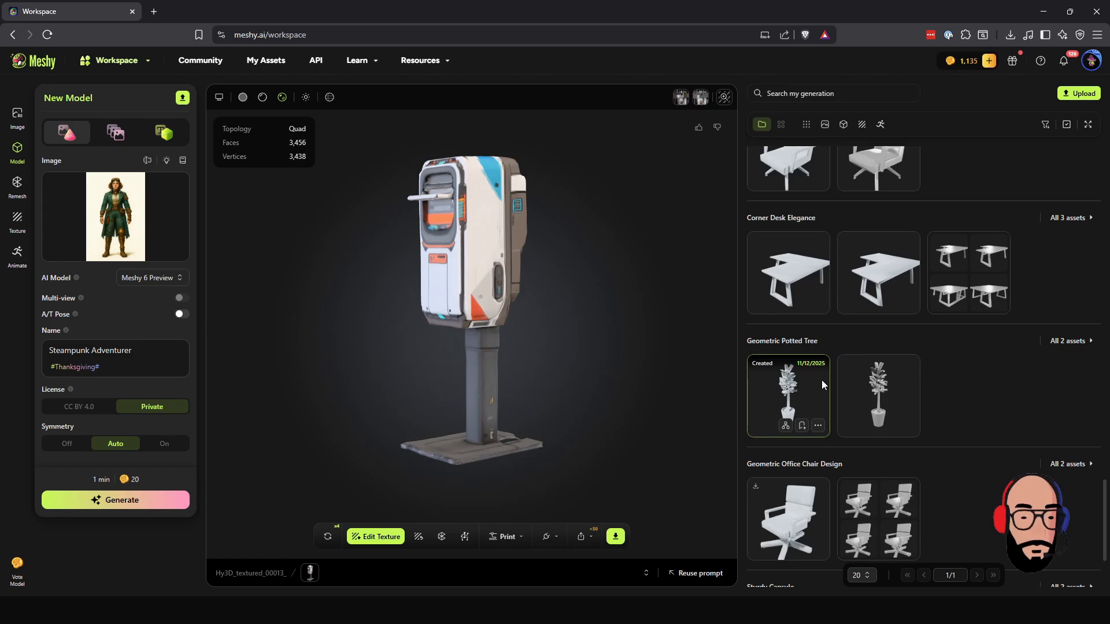
pyautogui.scroll(20, 821, 380)
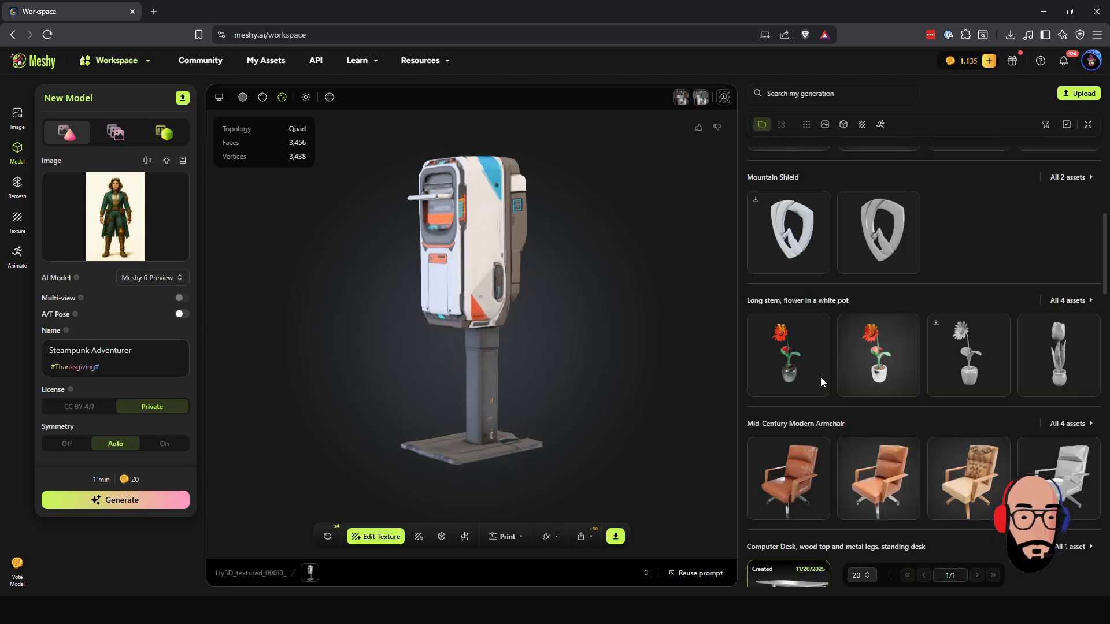
pyautogui.scroll(5, 820, 376)
pyautogui.moveTo(547, 307); pyautogui.dragTo(545, 349, button='right')
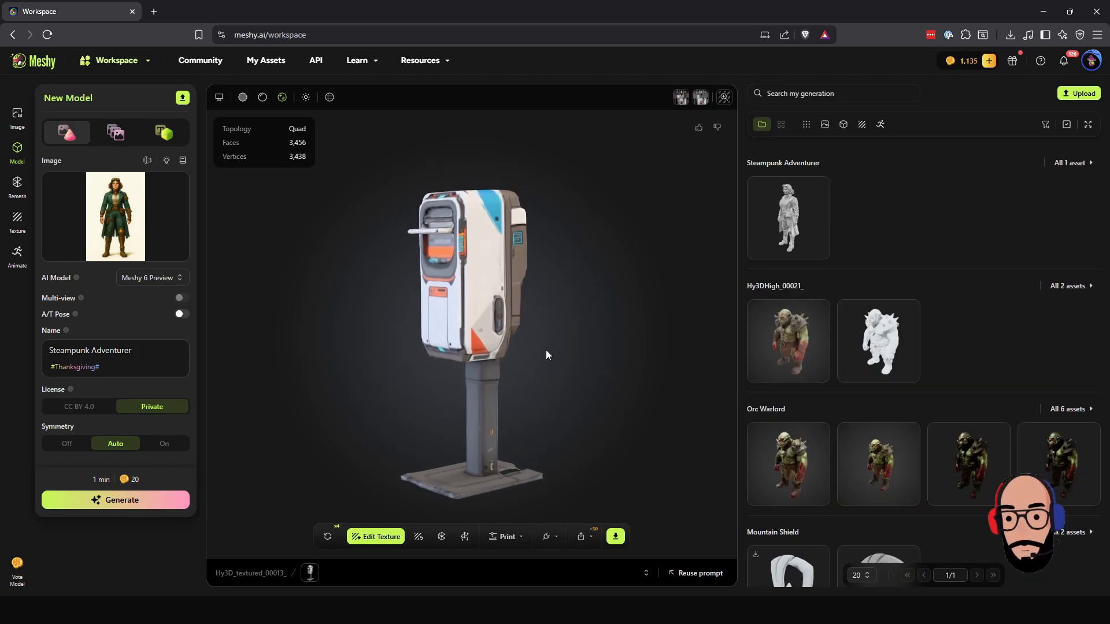
# Open the generated Steampunk Adventurer model and inspect its untextured mesh from the side, front and up close
pyautogui.click(762, 216)
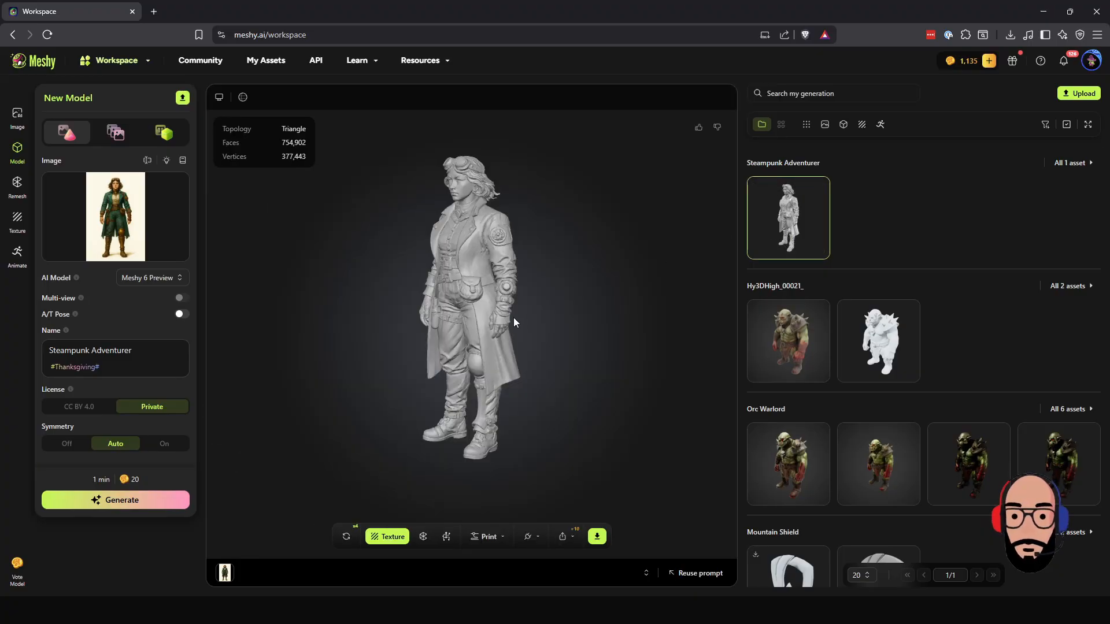
pyautogui.moveTo(566, 306); pyautogui.dragTo(592, 303)
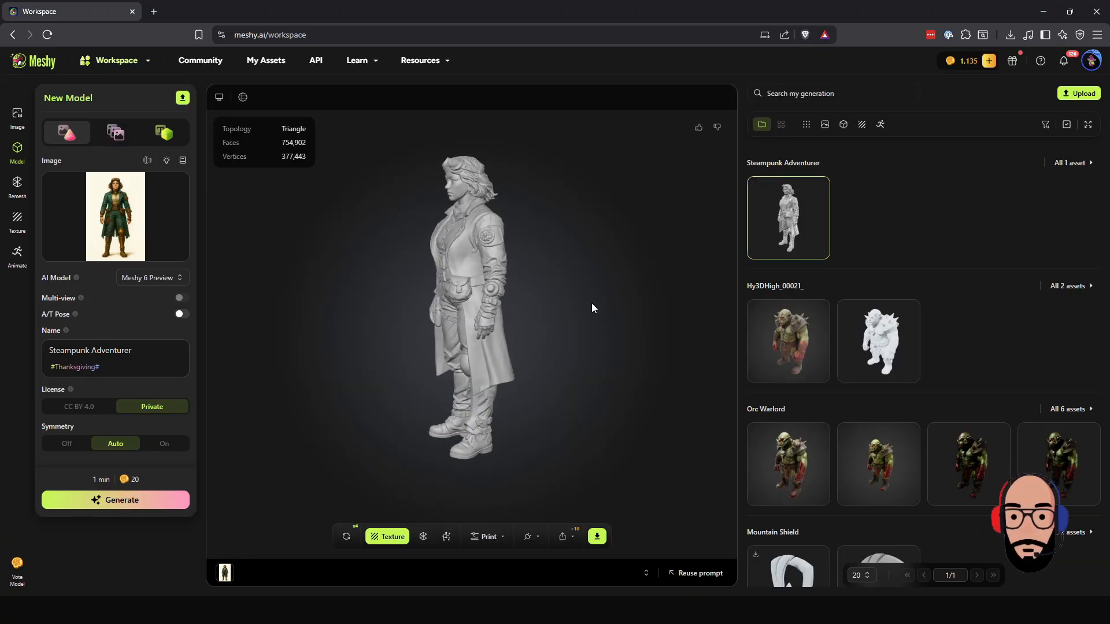
pyautogui.scroll(5, 485, 305)
pyautogui.moveTo(485, 305); pyautogui.dragTo(483, 348, button='right')
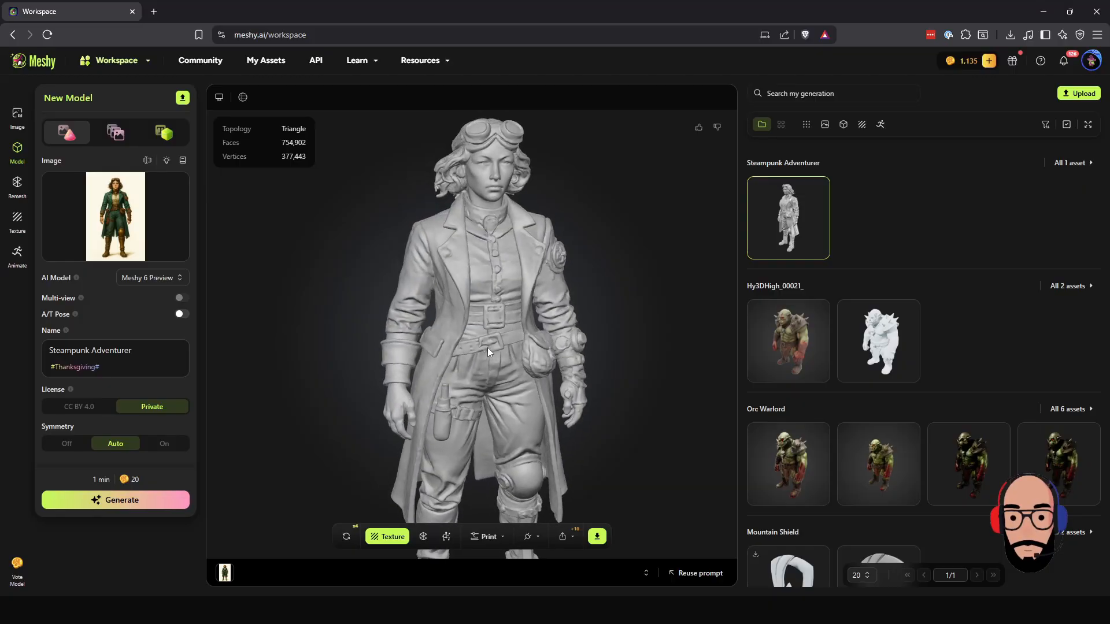
pyautogui.moveTo(488, 348); pyautogui.dragTo(660, 347)
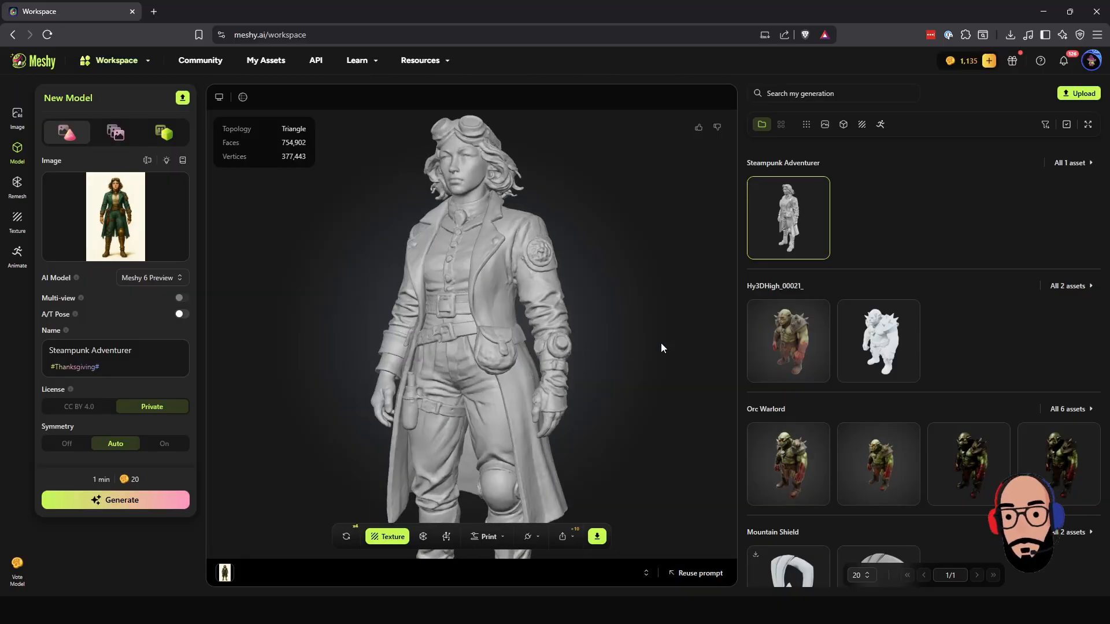
pyautogui.scroll(-5, 504, 365)
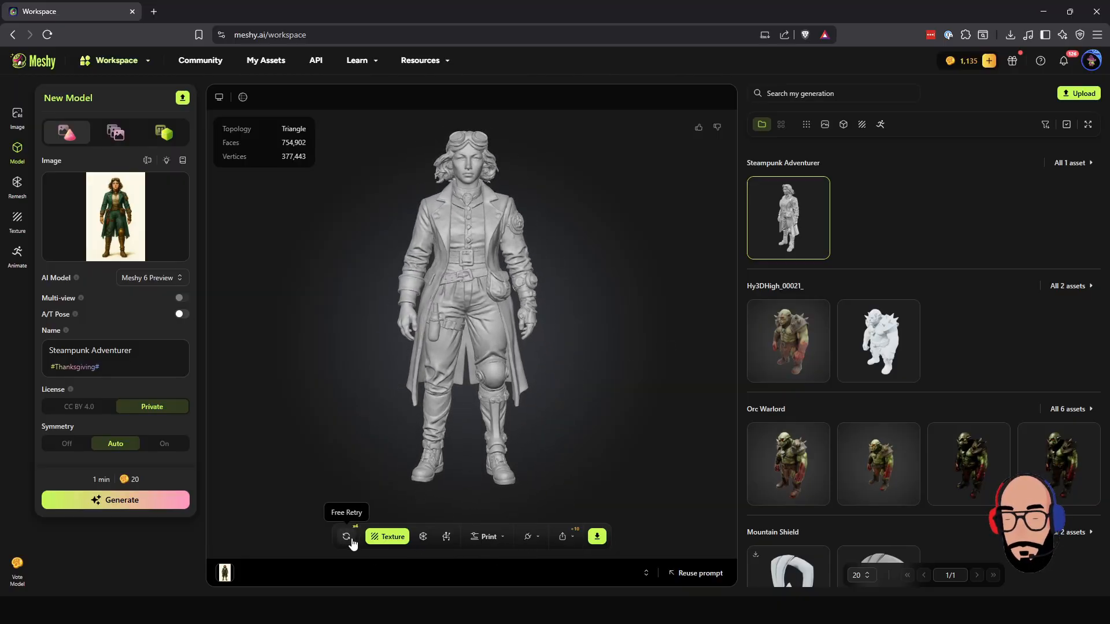
pyautogui.moveTo(459, 348); pyautogui.dragTo(407, 363)
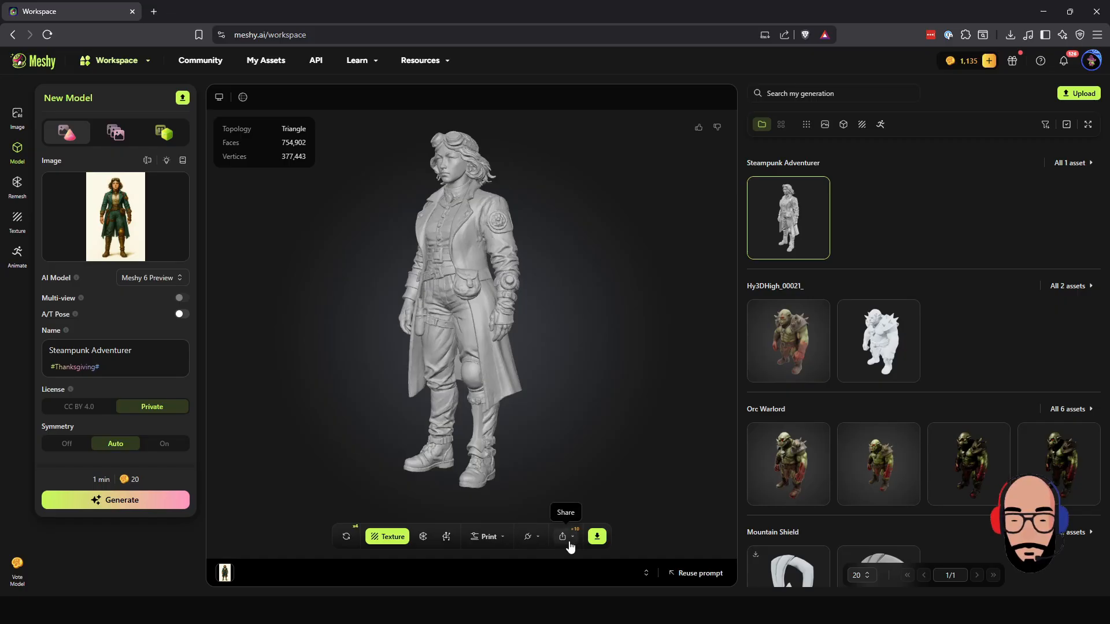
# Open texturing for the Steampunk Adventurer and view the text prompt option, returning to image input with the source image
pyautogui.click(376, 536)
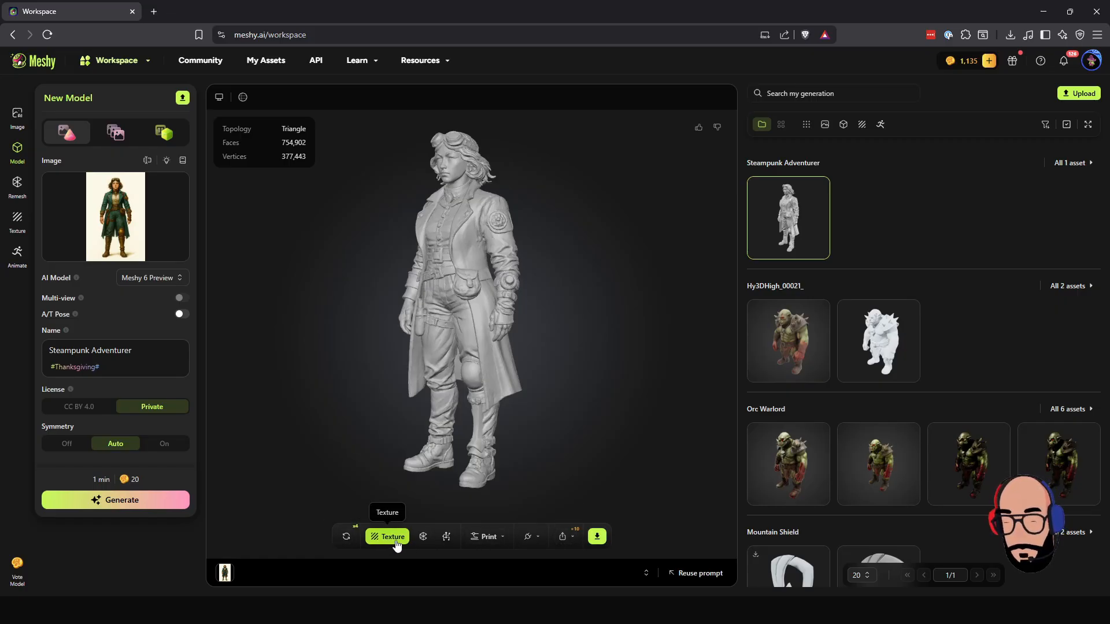
pyautogui.click(397, 540)
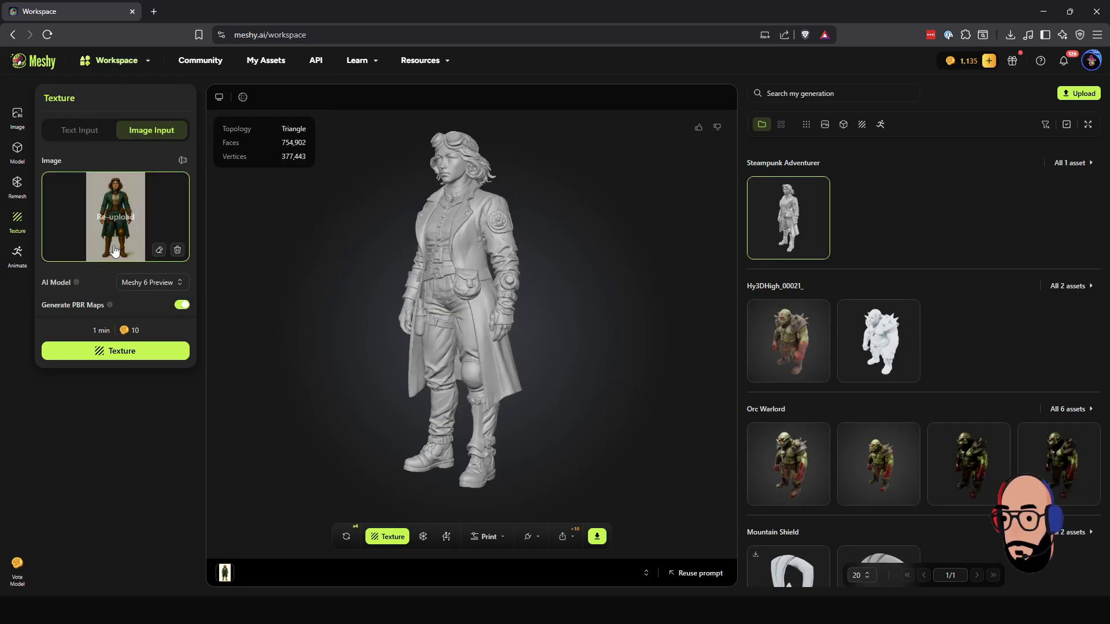
pyautogui.click(90, 133)
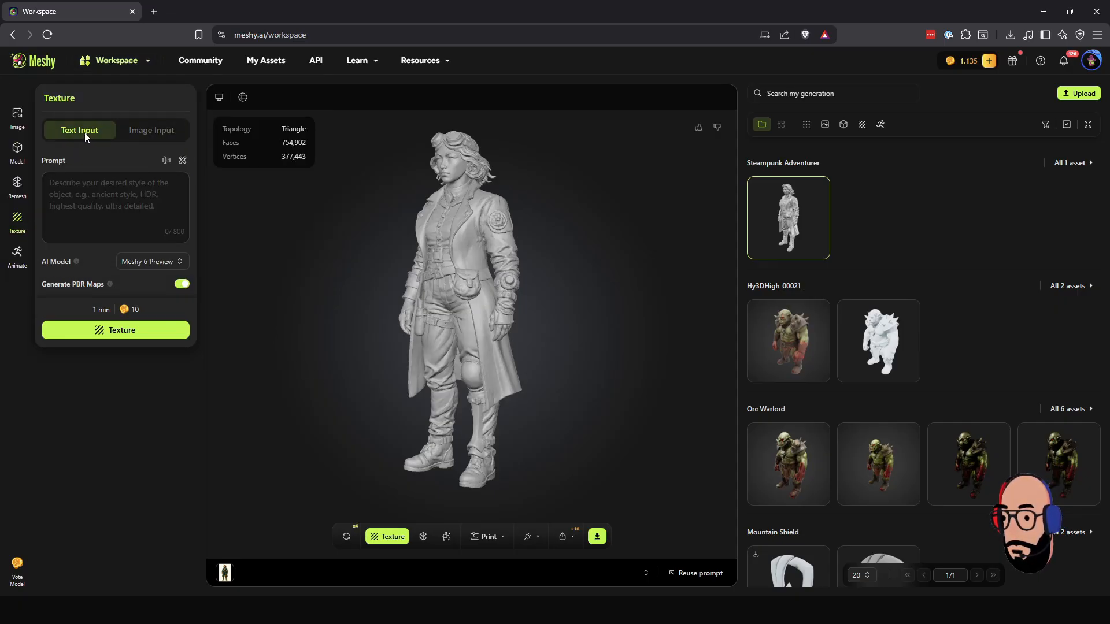
pyautogui.click(148, 134)
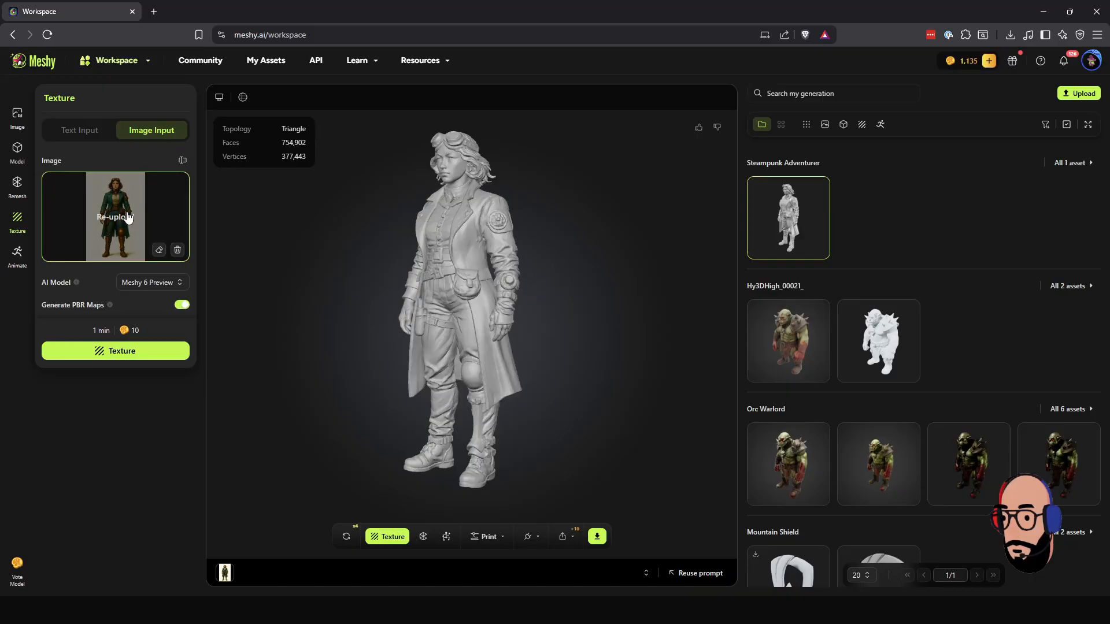
pyautogui.moveTo(386, 295); pyautogui.dragTo(435, 304)
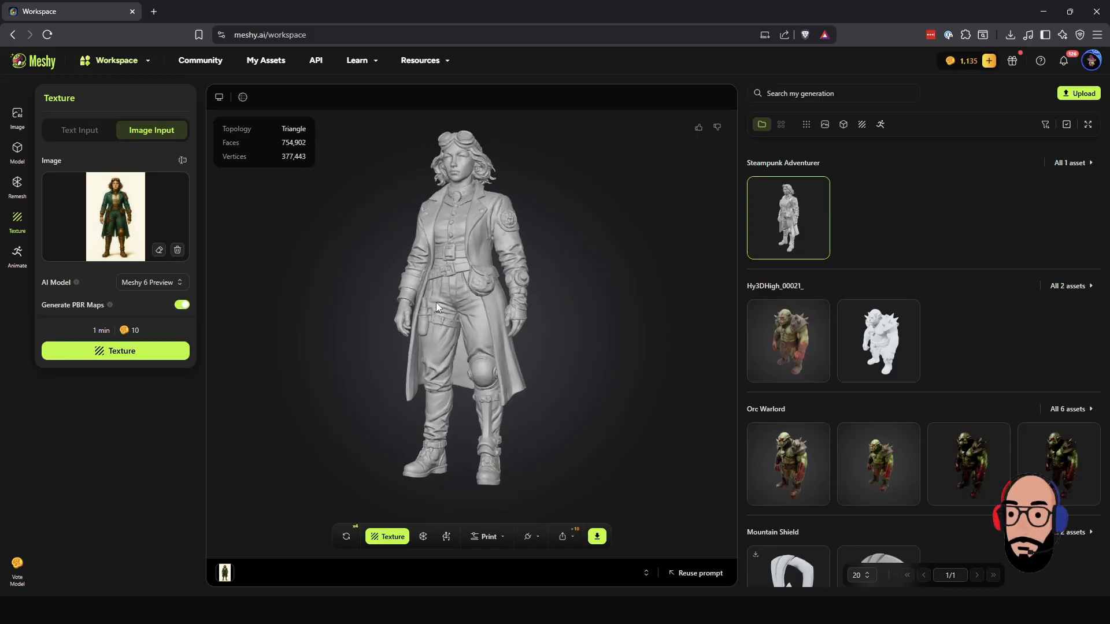
# Try Meshy 5 and Meshy-4 as the texturing AI model to compare their options, returning to Meshy 6 Preview
pyautogui.click(160, 283)
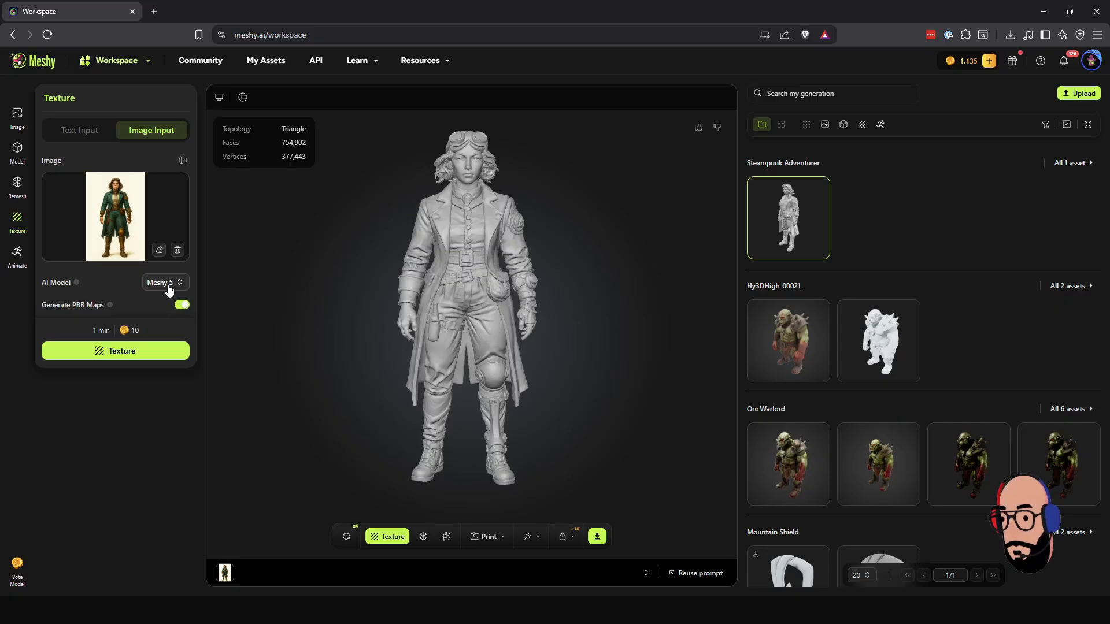
pyautogui.click(168, 283)
pyautogui.click(157, 330)
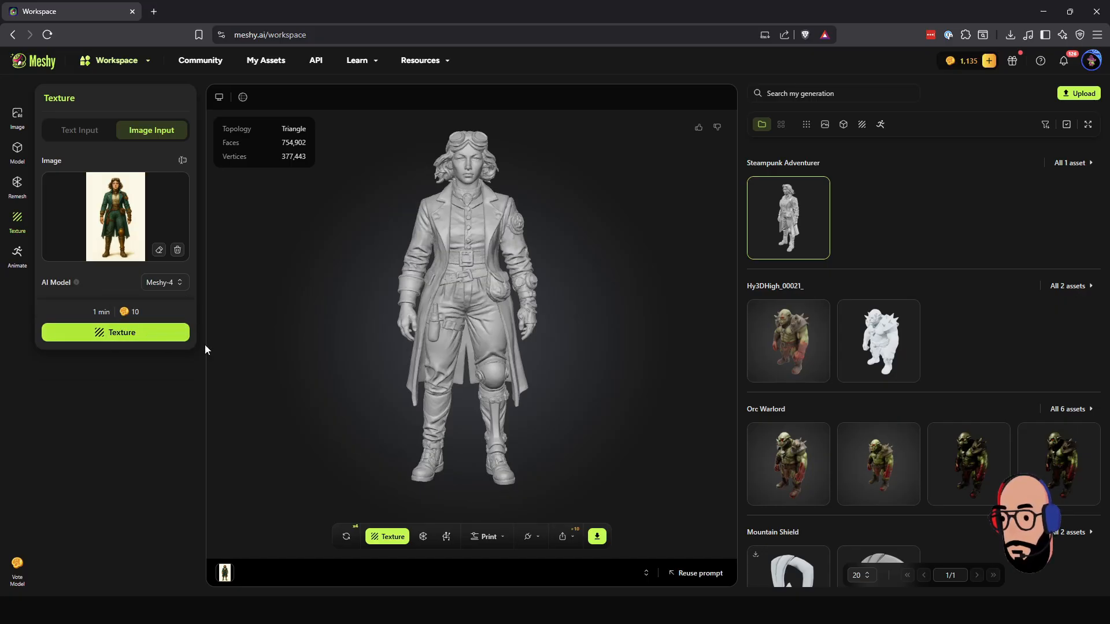
pyautogui.click(171, 285)
pyautogui.click(151, 305)
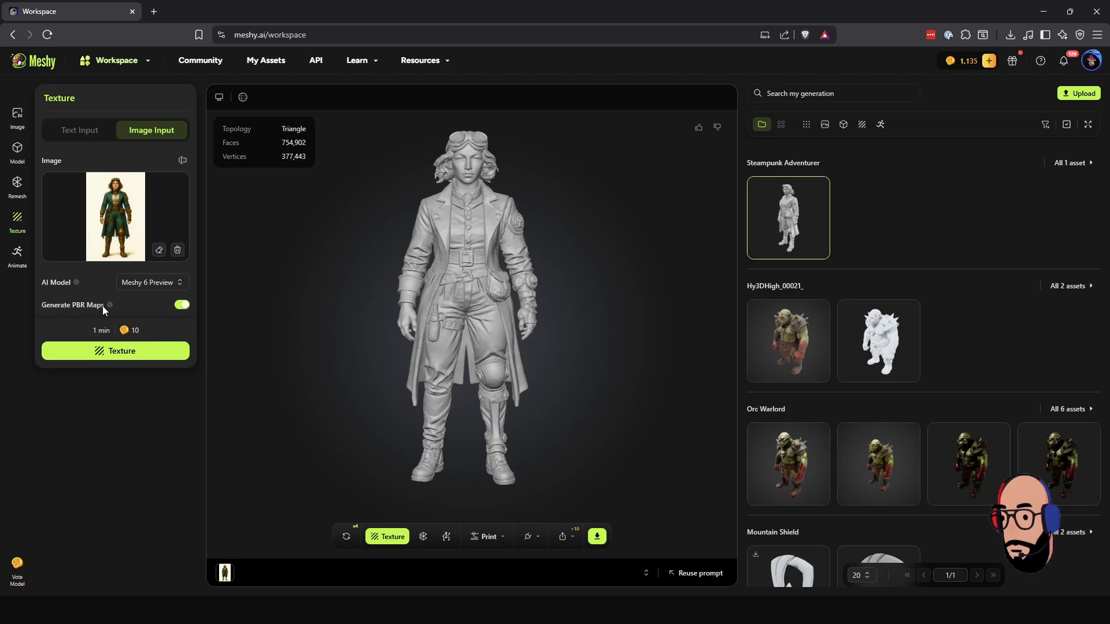
# Texture the Steampunk Adventurer from its source image with Meshy 6 Preview and PBR maps, and look through the earlier assets
pyautogui.click(145, 354)
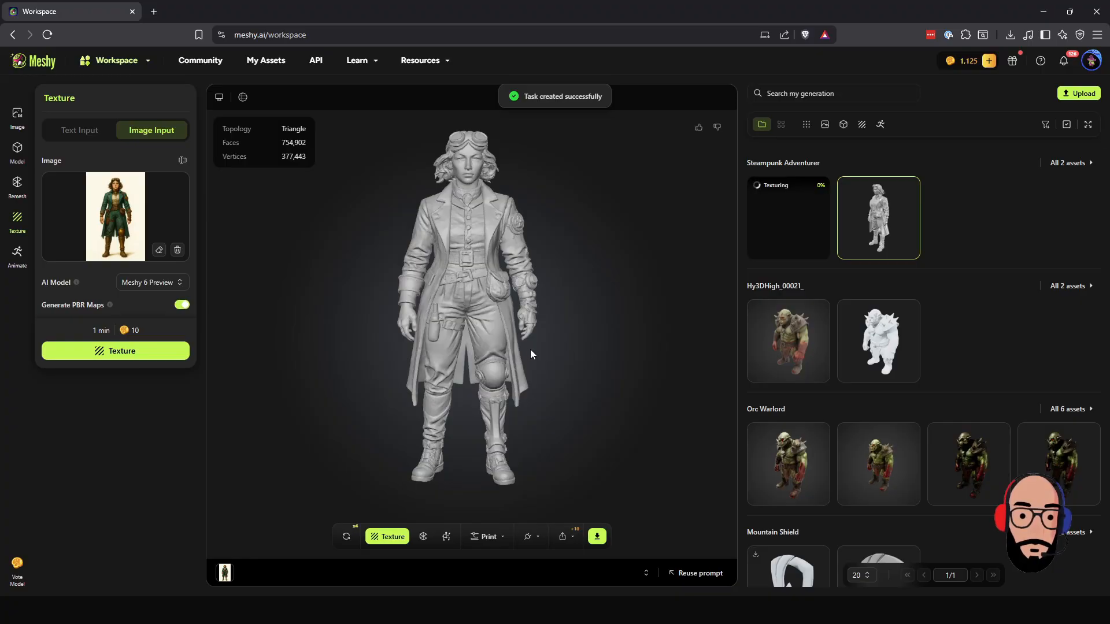
pyautogui.scroll(-7, 861, 402)
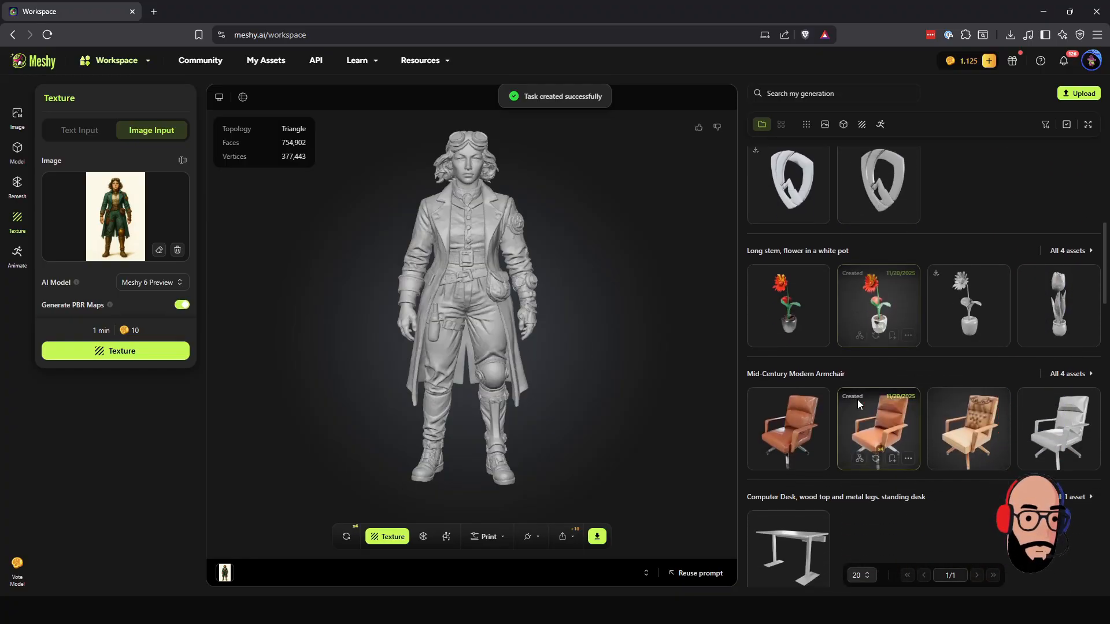
pyautogui.scroll(-7, 853, 400)
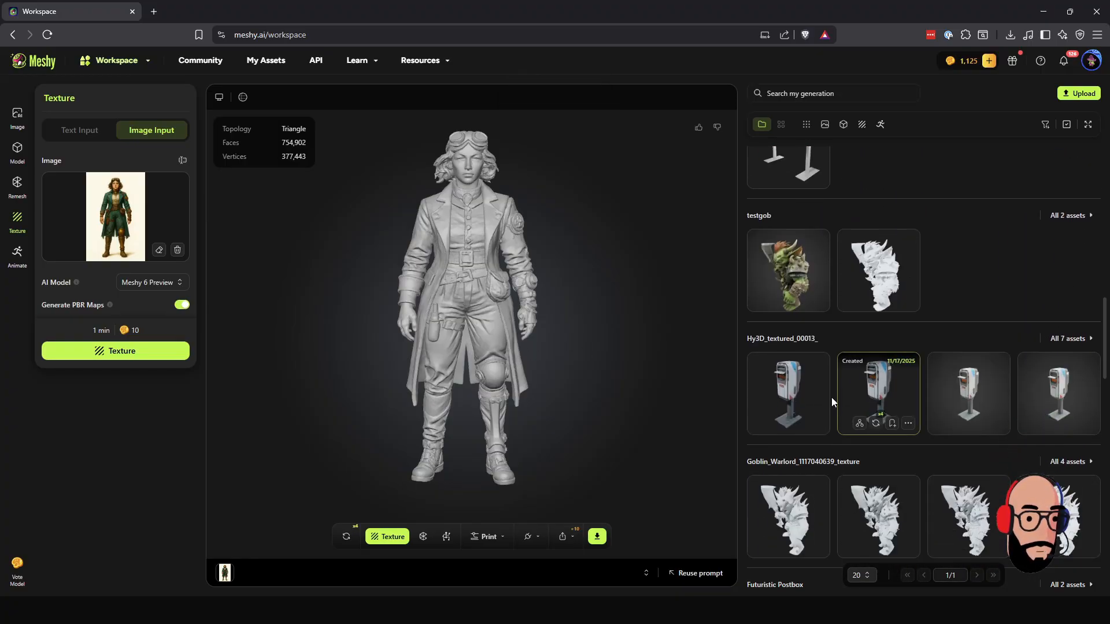
pyautogui.scroll(-2, 831, 395)
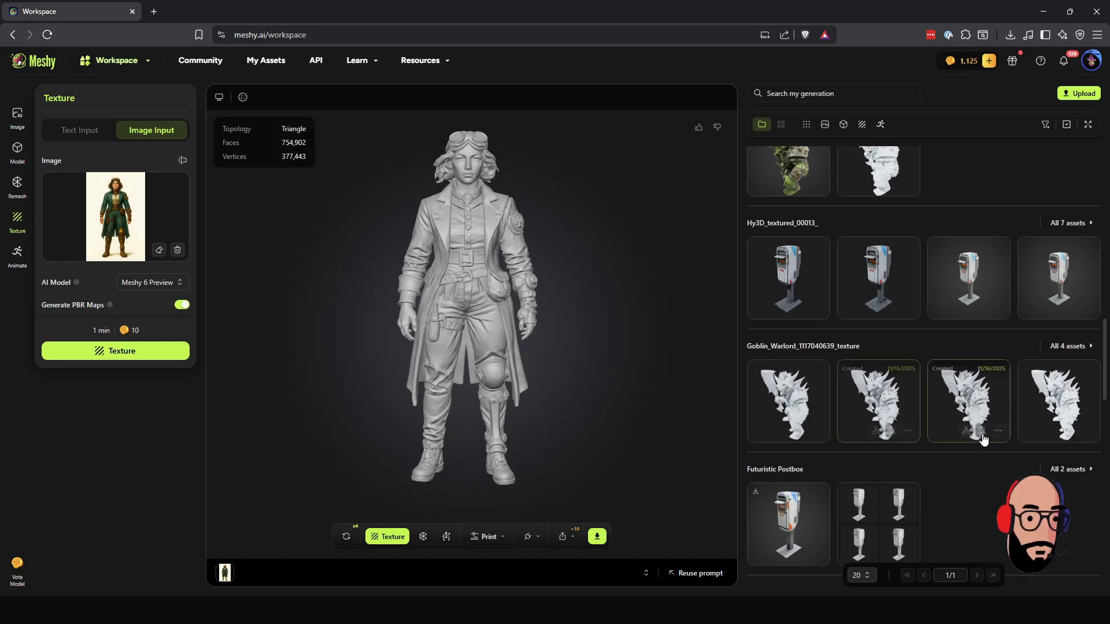
pyautogui.scroll(-6, 931, 465)
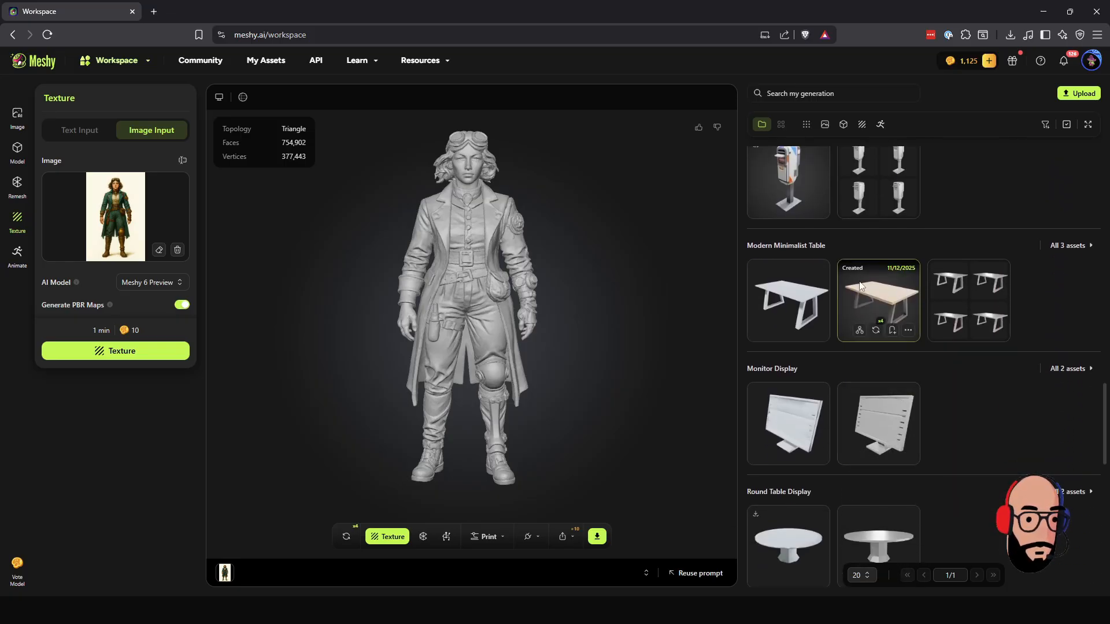
# Open the textured wooden Modern Minimalist Table, show its wireframe and inspect the topology from below and above
pyautogui.click(859, 285)
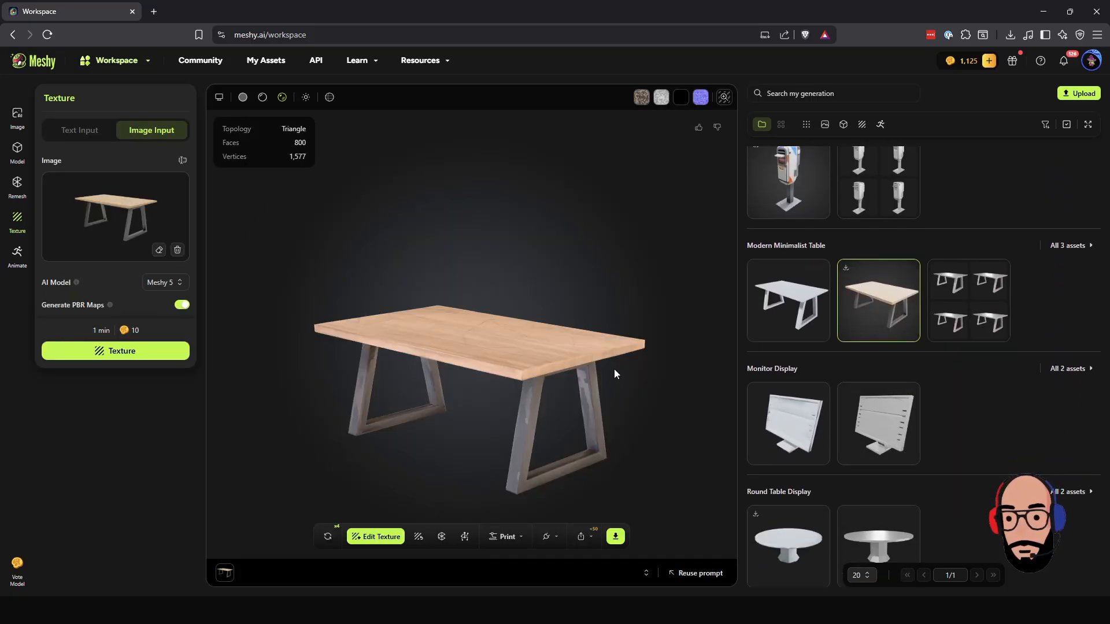
pyautogui.moveTo(574, 372); pyautogui.dragTo(497, 390)
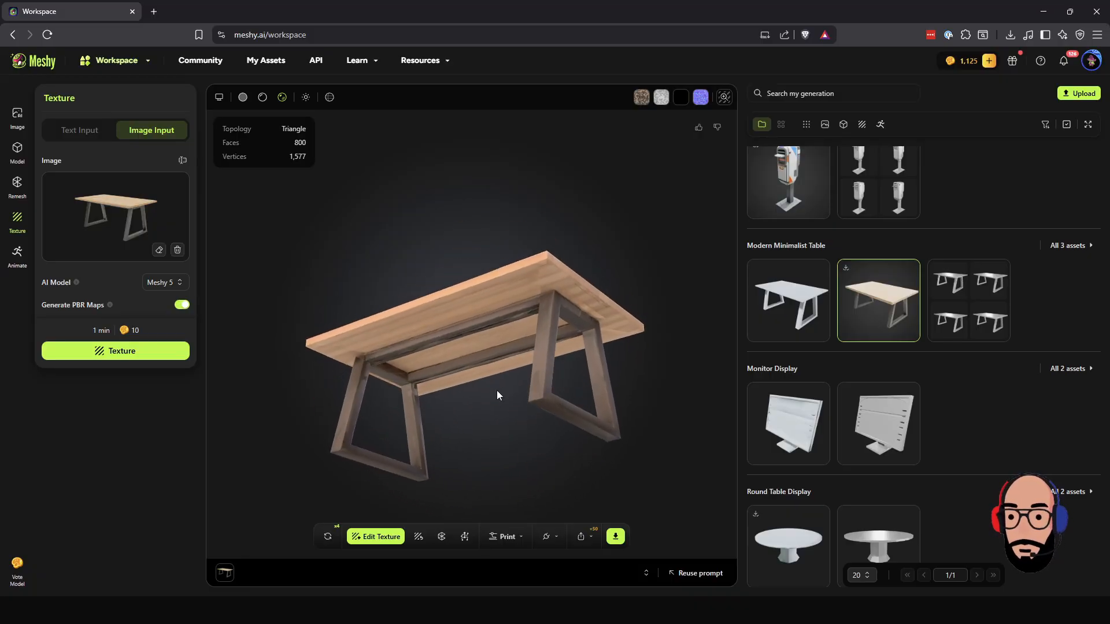
pyautogui.click(329, 97)
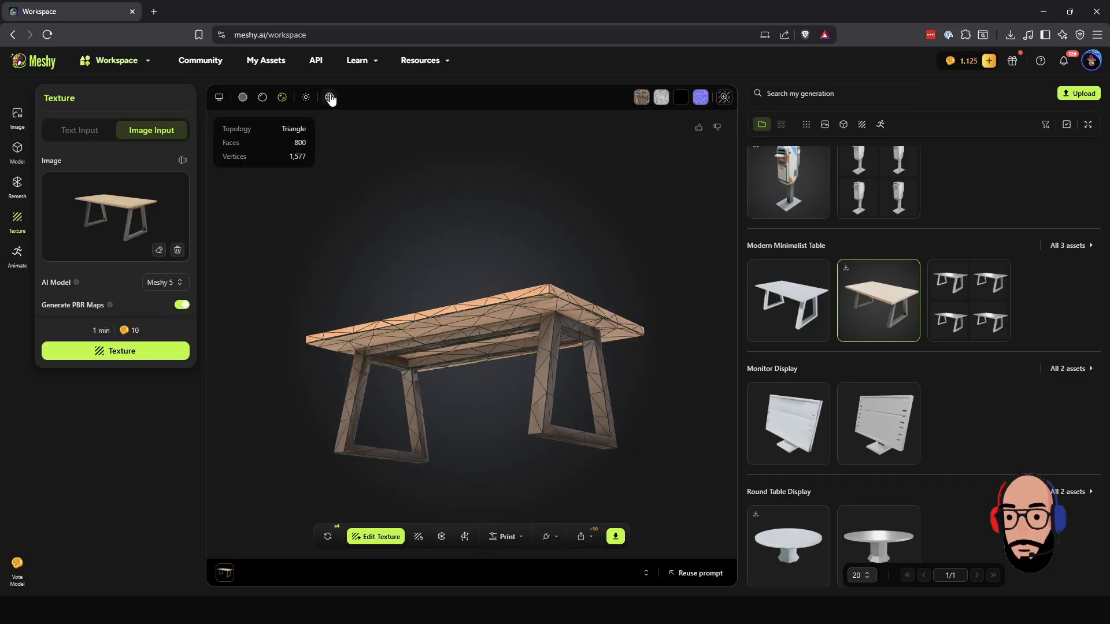
pyautogui.moveTo(386, 218); pyautogui.dragTo(453, 411)
pyautogui.scroll(5, 466, 339)
pyautogui.scroll(-3, 470, 391)
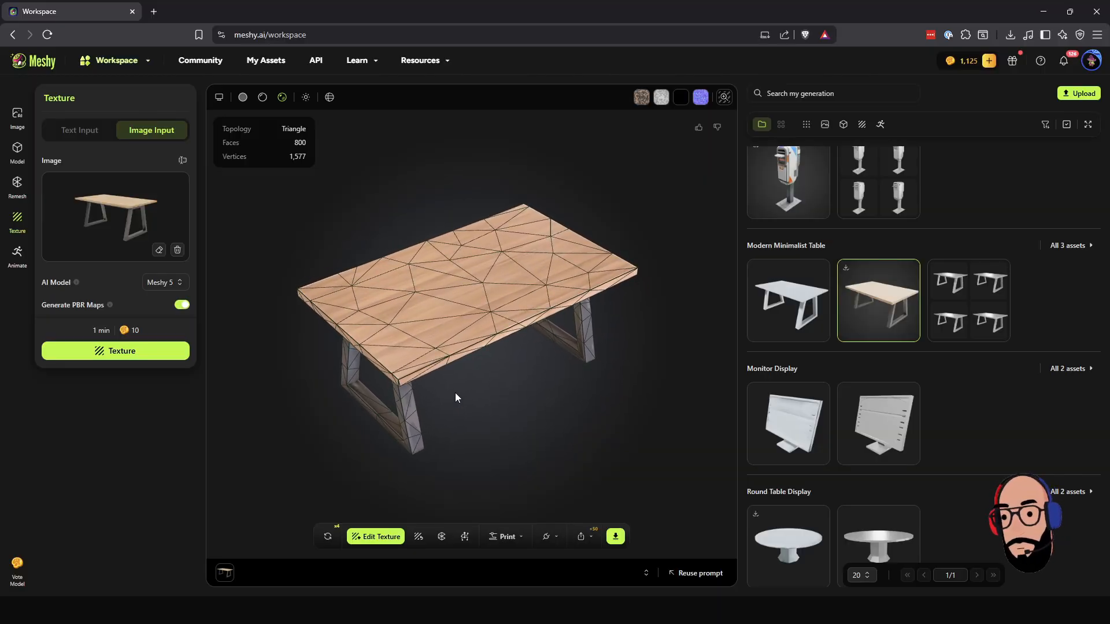
pyautogui.moveTo(430, 364); pyautogui.dragTo(862, 398)
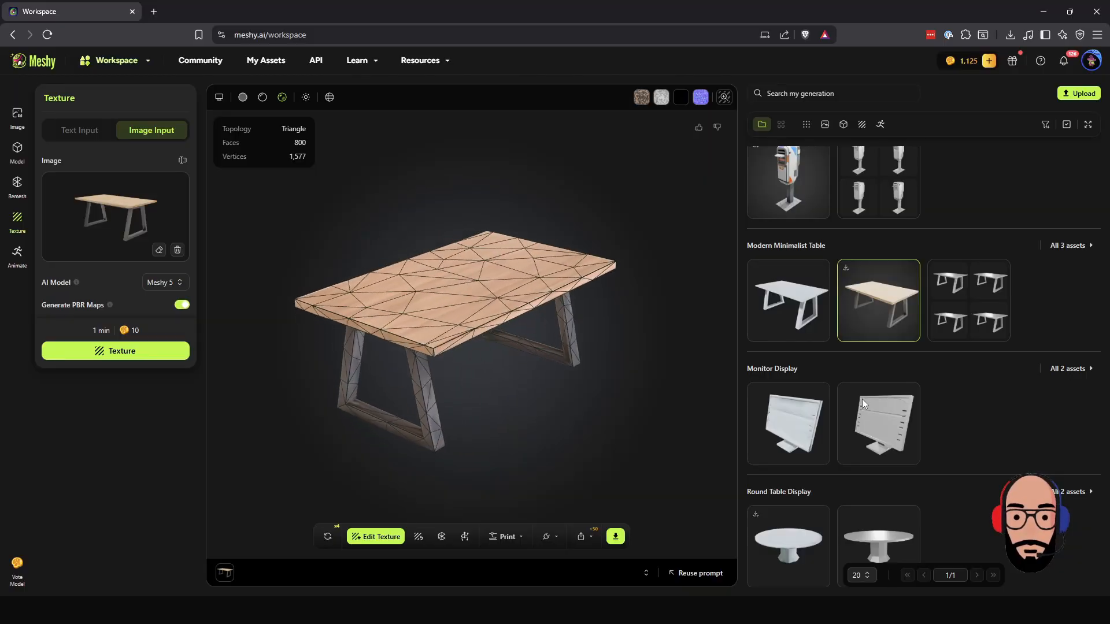
# Return to the start of the asset list to check the Steampunk Adventurer's texturing progress while viewing the table
pyautogui.scroll(-5, 845, 402)
pyautogui.scroll(5, 845, 402)
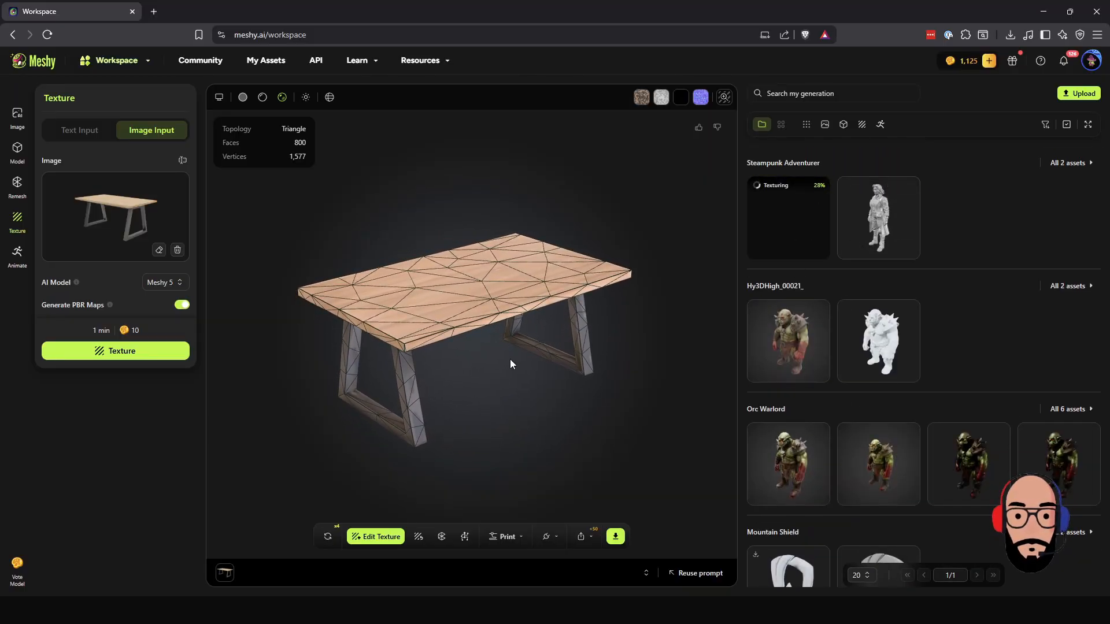
pyautogui.moveTo(445, 370); pyautogui.dragTo(500, 347)
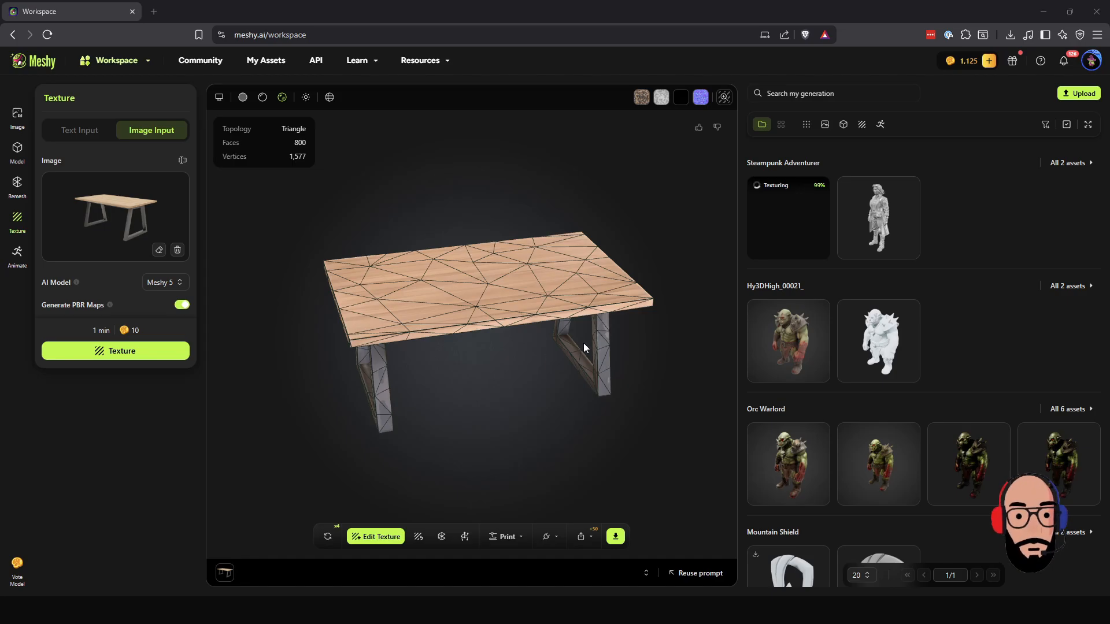
# Open the newly textured Steampunk Adventurer and turn off its wireframe display
pyautogui.moveTo(618, 365); pyautogui.dragTo(792, 352)
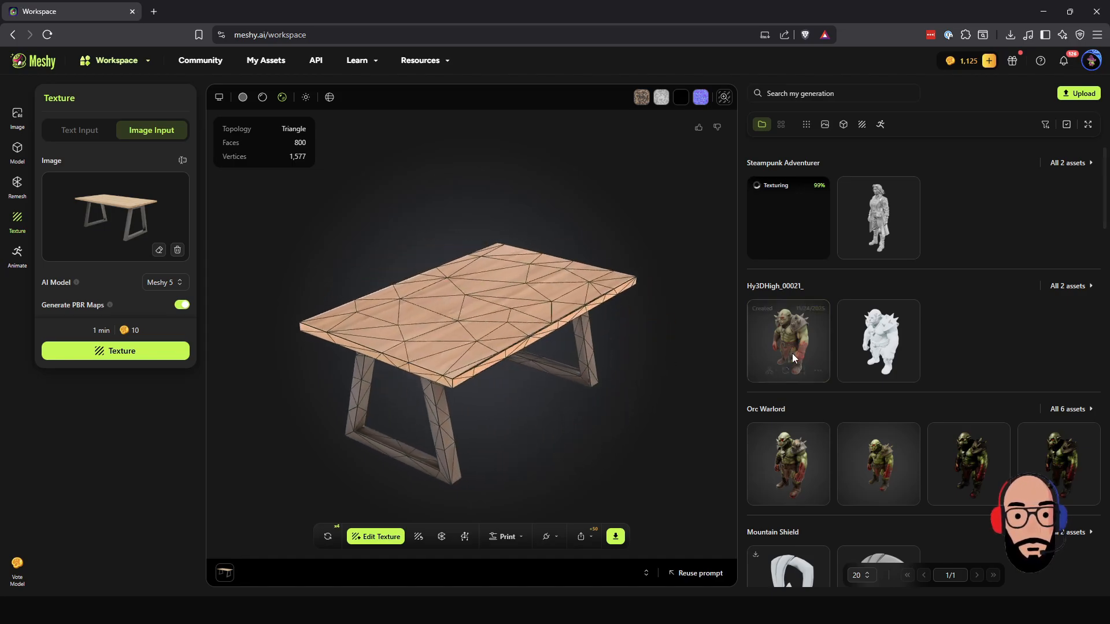
pyautogui.click(847, 223)
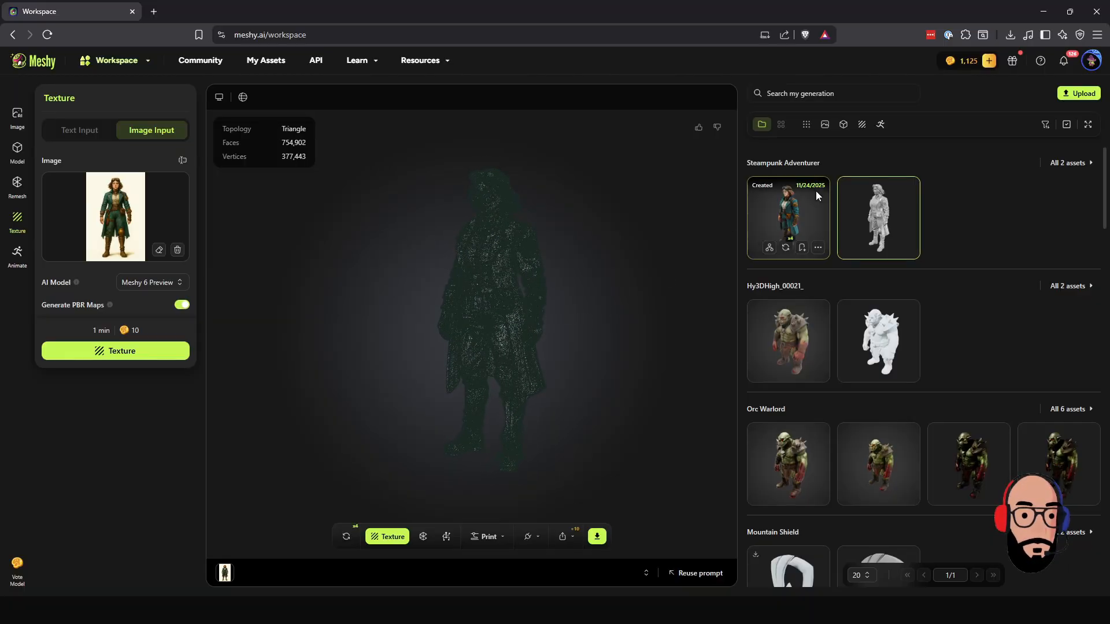
pyautogui.click(763, 216)
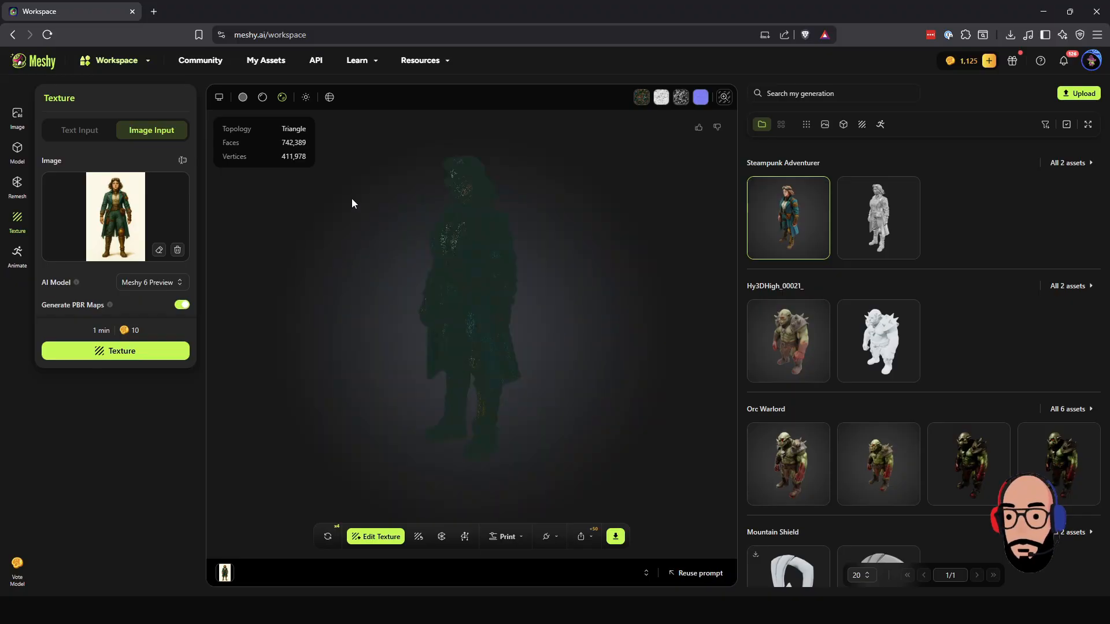
pyautogui.click(330, 97)
# Examine the textured Steampunk Adventurer's face, coat, belts and arm details from the front and side
pyautogui.moveTo(430, 300); pyautogui.dragTo(459, 305)
pyautogui.scroll(2, 488, 294)
pyautogui.scroll(2, 487, 293)
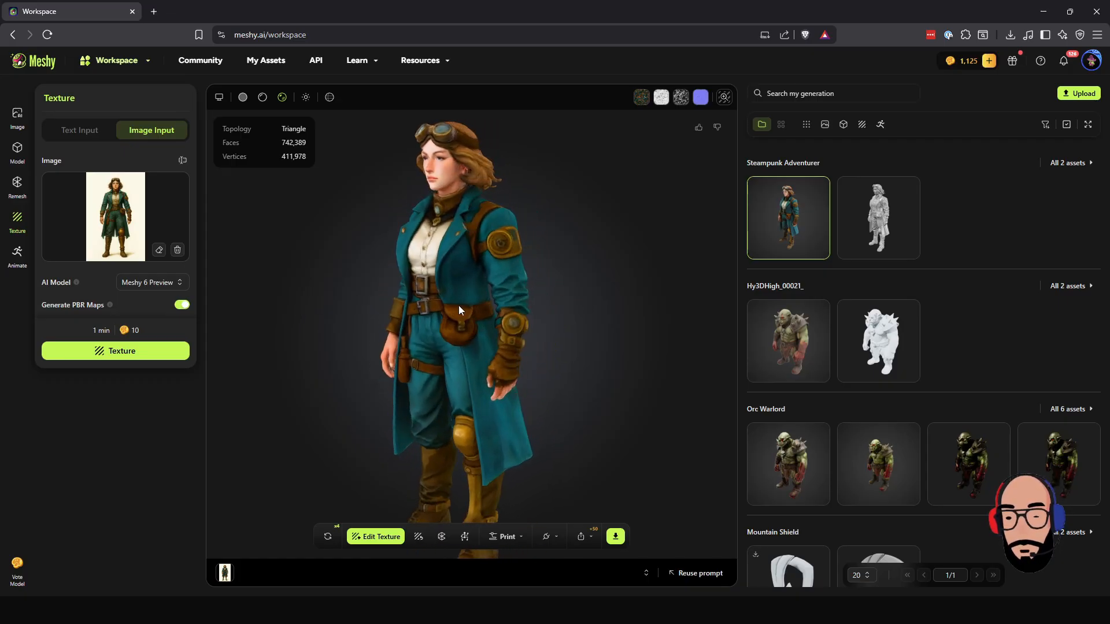
pyautogui.scroll(-5, 470, 338)
pyautogui.moveTo(531, 337); pyautogui.dragTo(456, 328)
pyautogui.scroll(3, 454, 334)
pyautogui.scroll(3, 450, 334)
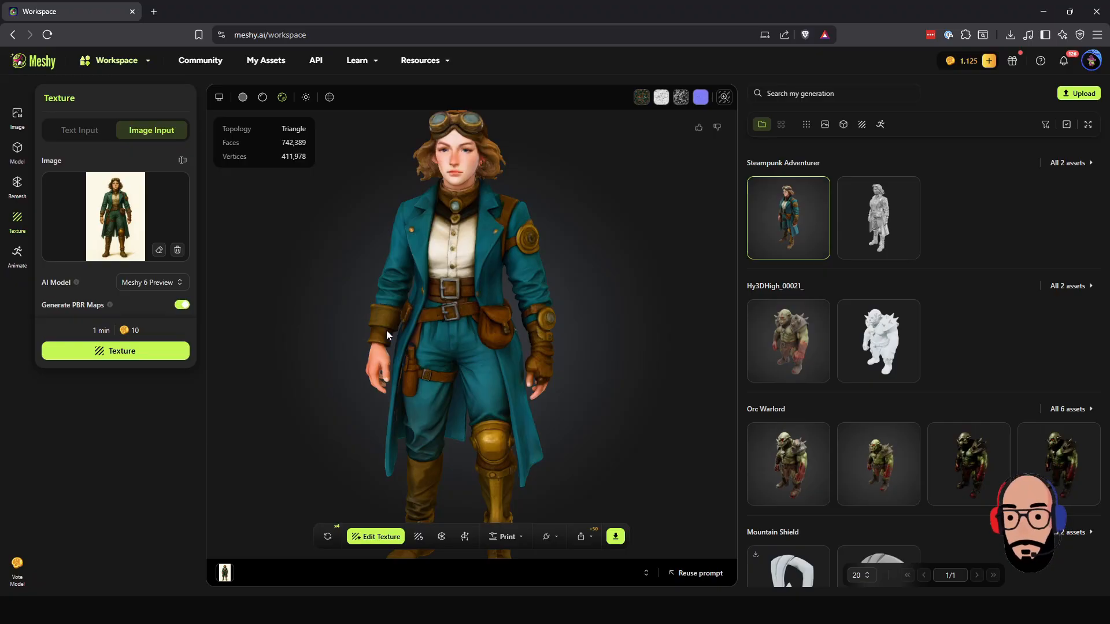
pyautogui.moveTo(386, 330)
pyautogui.mouseDown()
pyautogui.moveTo(549, 326)
pyautogui.moveTo(365, 335)
pyautogui.mouseUp()
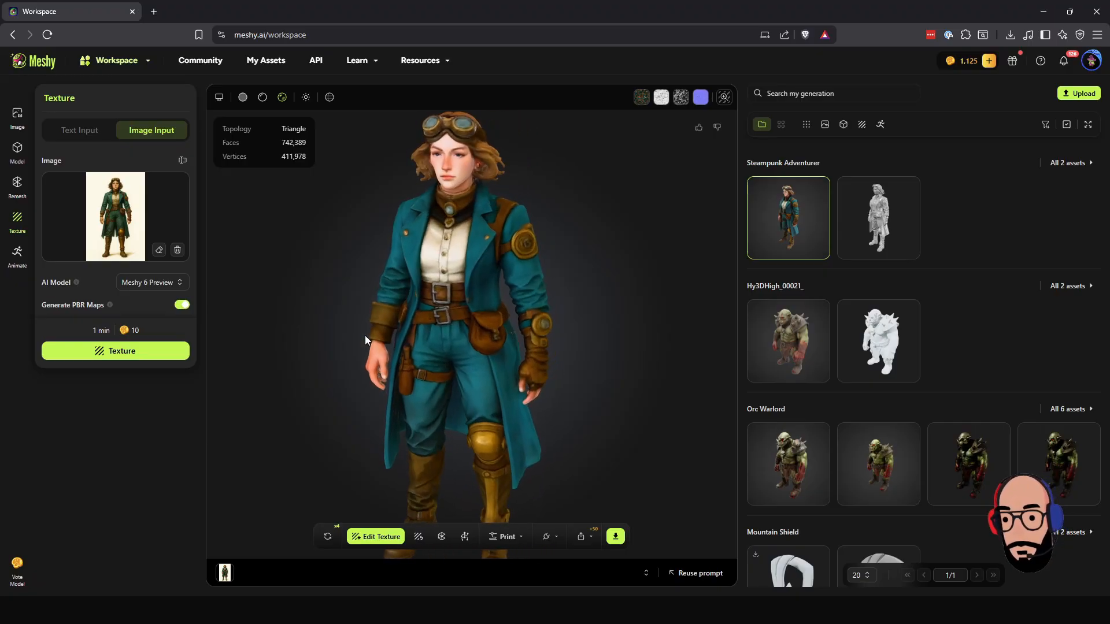
# Show the Steampunk Adventurer without its texture and examine the sculpted belts, pouch, coat and hands up close and as a whole
pyautogui.click(243, 97)
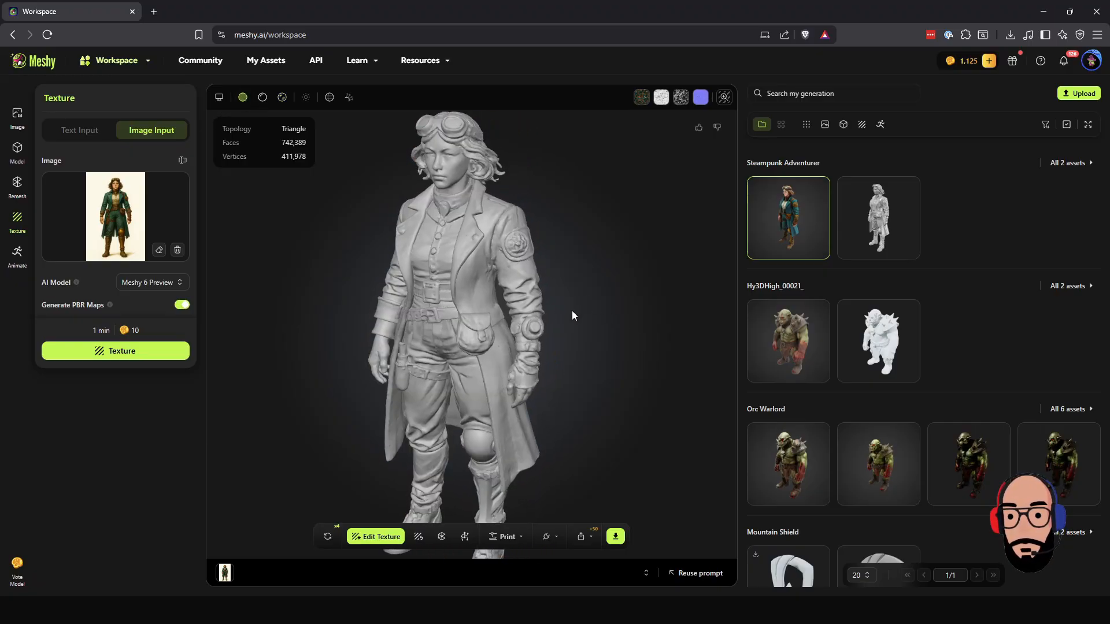
pyautogui.moveTo(572, 312); pyautogui.dragTo(420, 299)
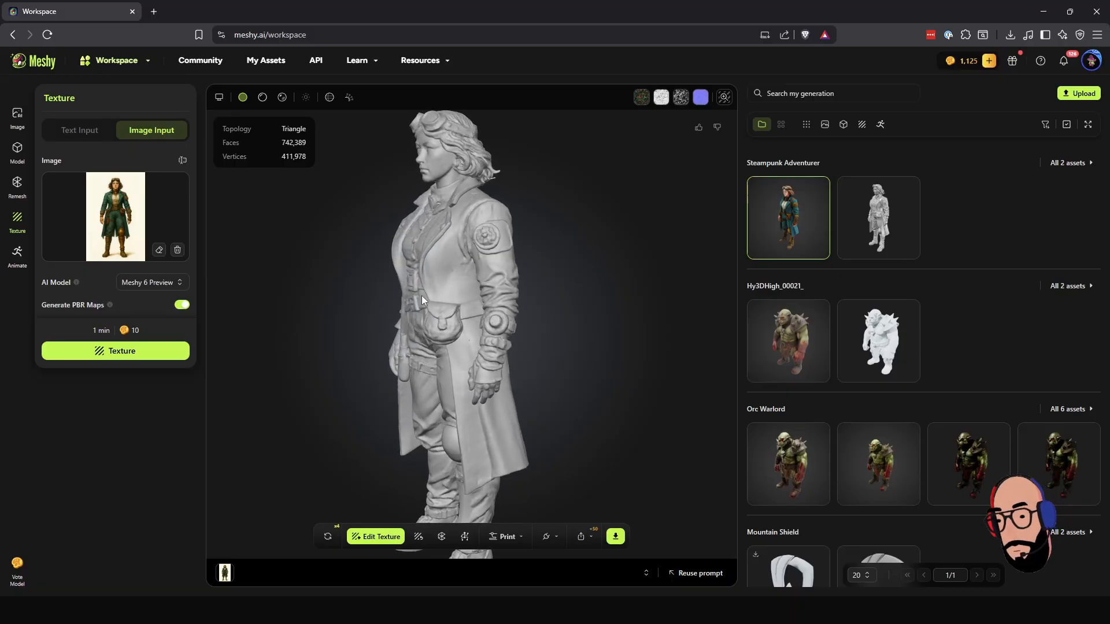
pyautogui.moveTo(421, 296); pyautogui.dragTo(497, 291)
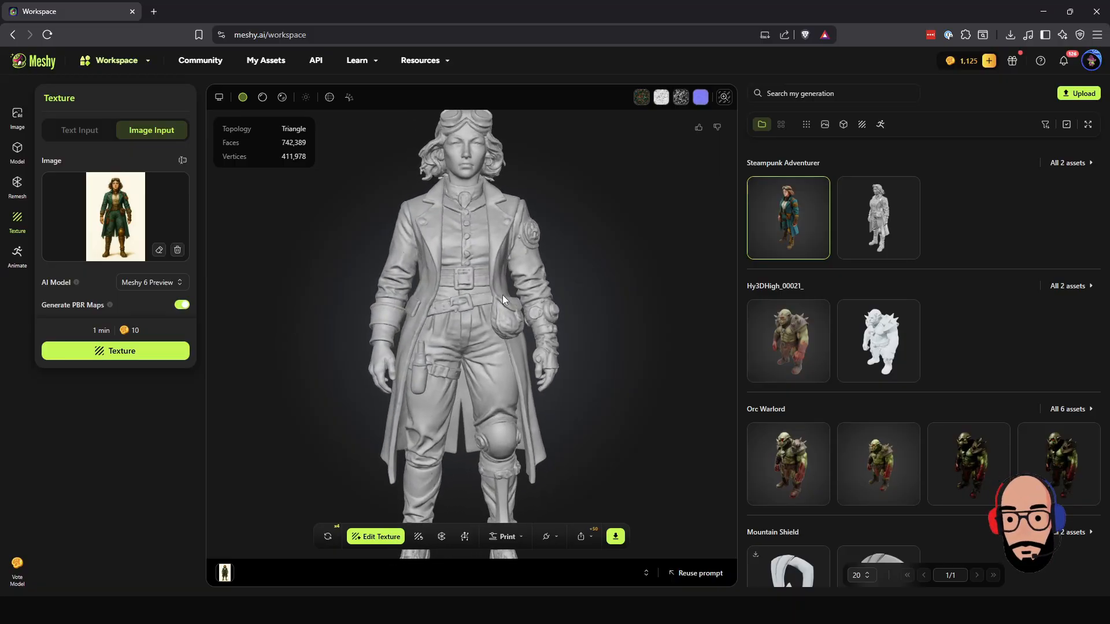
pyautogui.scroll(8, 448, 303)
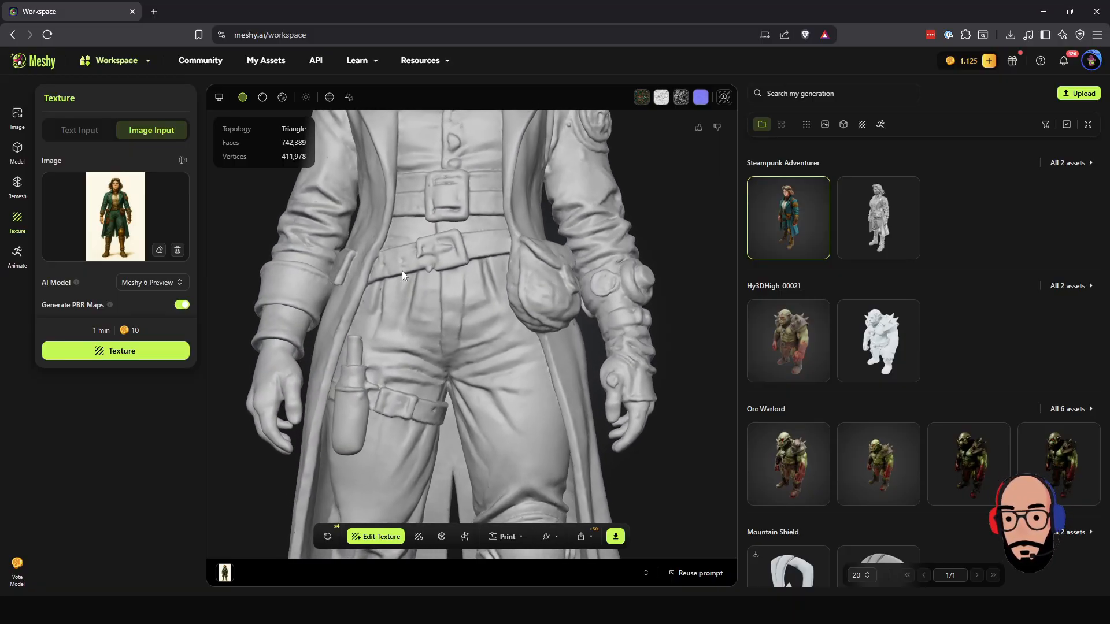
pyautogui.moveTo(361, 264); pyautogui.dragTo(443, 298)
pyautogui.scroll(-3, 507, 298)
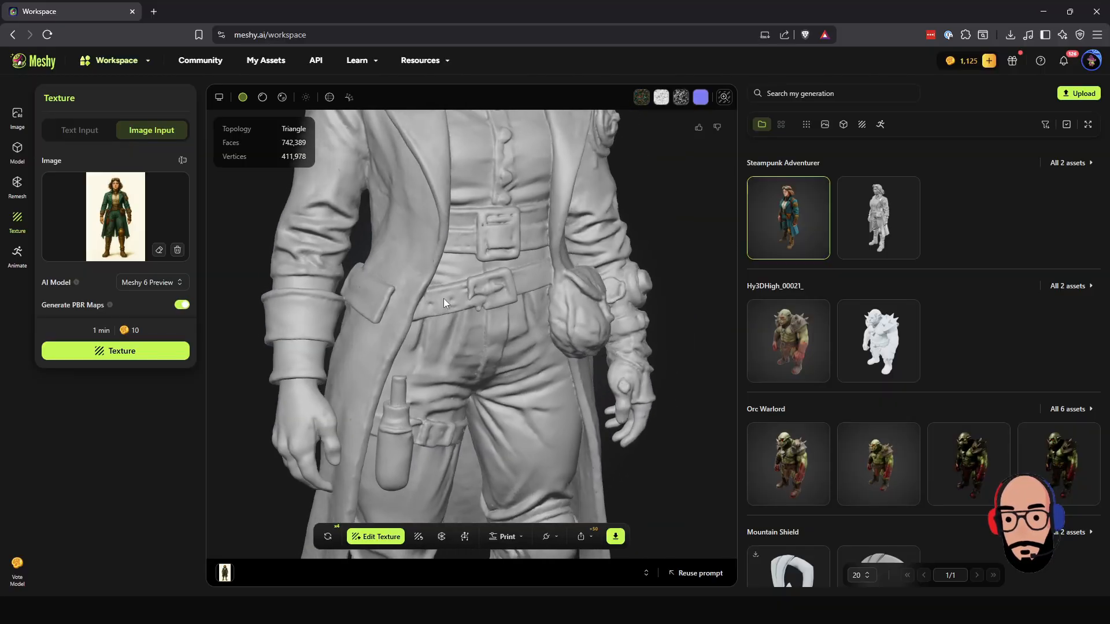
pyautogui.scroll(-3, 522, 303)
pyautogui.moveTo(521, 302); pyautogui.dragTo(438, 327)
pyautogui.moveTo(509, 307); pyautogui.dragTo(511, 341)
pyautogui.scroll(-3, 540, 300)
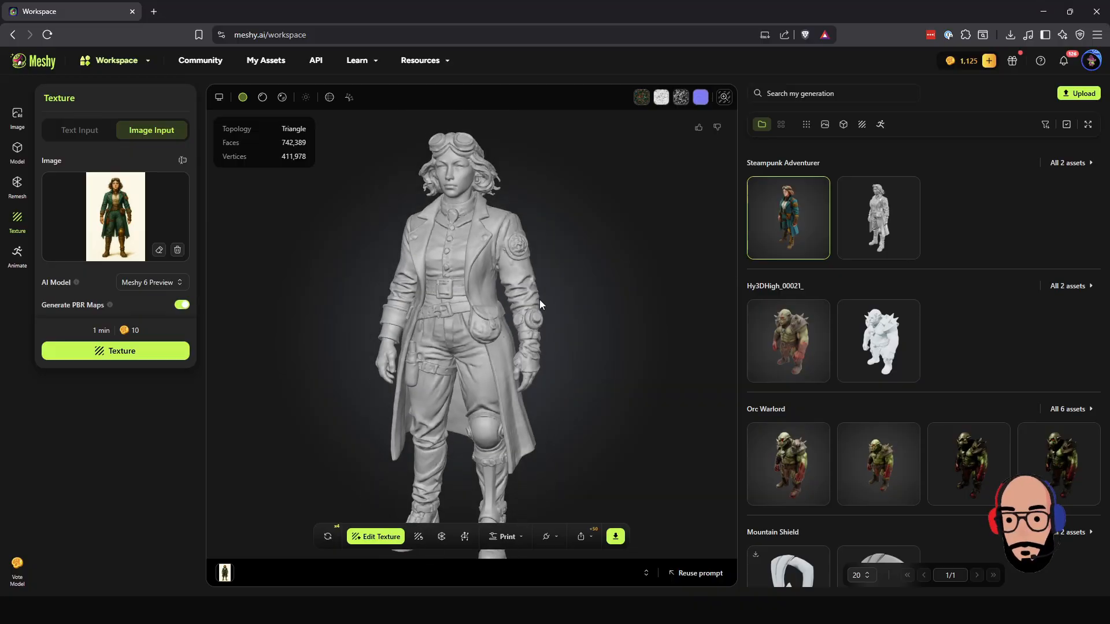
pyautogui.moveTo(539, 299)
pyautogui.mouseDown()
pyautogui.moveTo(414, 307)
pyautogui.moveTo(527, 300)
pyautogui.mouseUp()
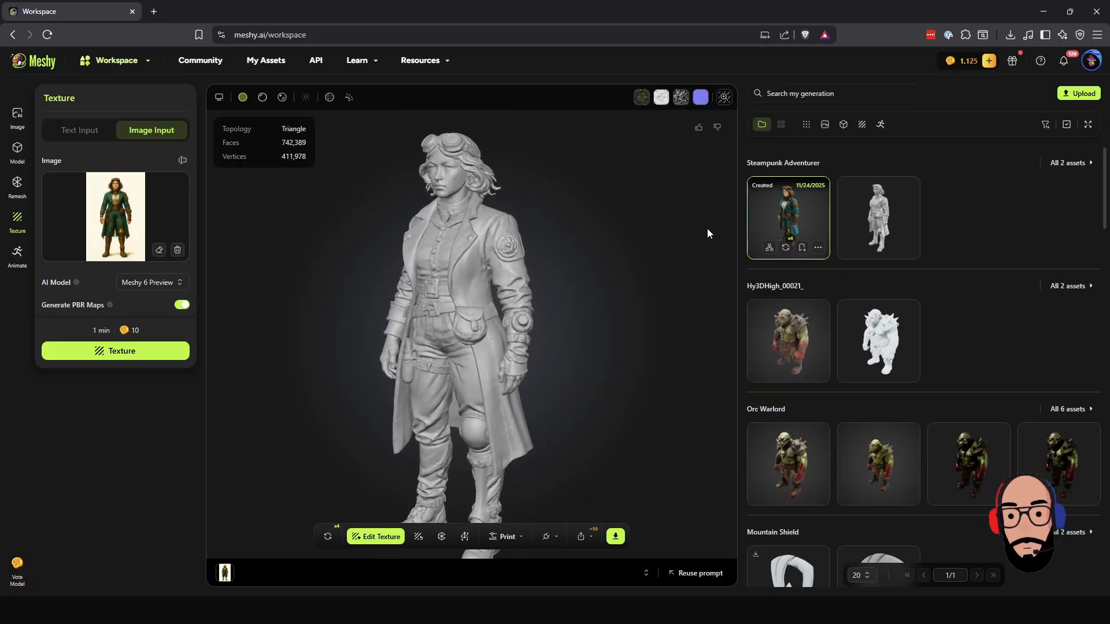
# Restore the textured display of the Steampunk Adventurer and examine the colours of its coat, belts and knee guard
pyautogui.click(282, 98)
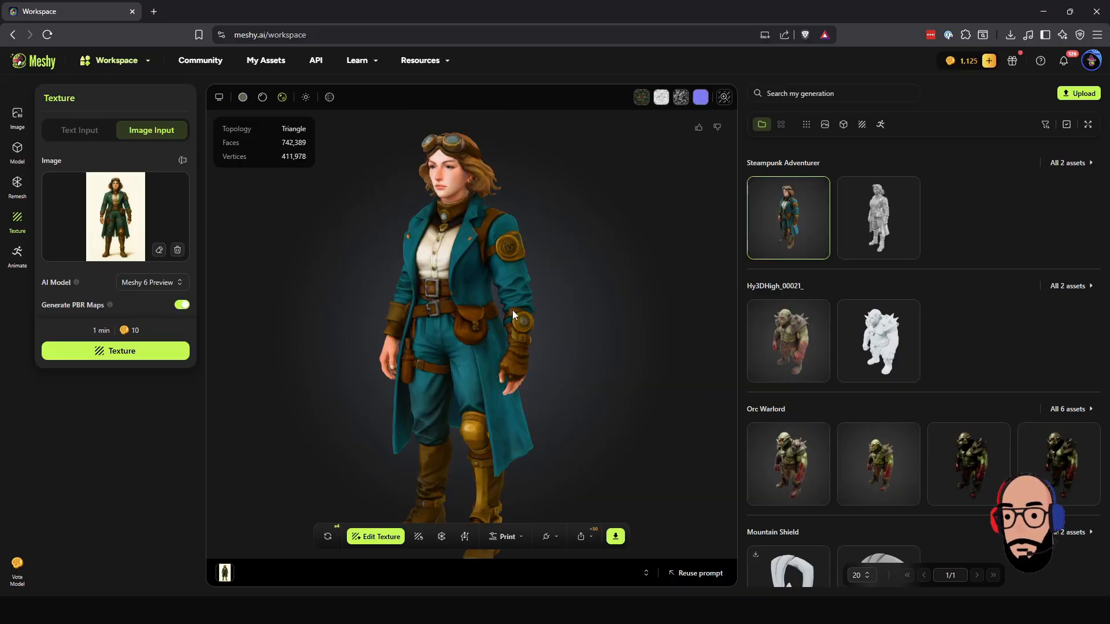
pyautogui.moveTo(512, 310); pyautogui.dragTo(484, 309)
pyautogui.scroll(-2, 469, 311)
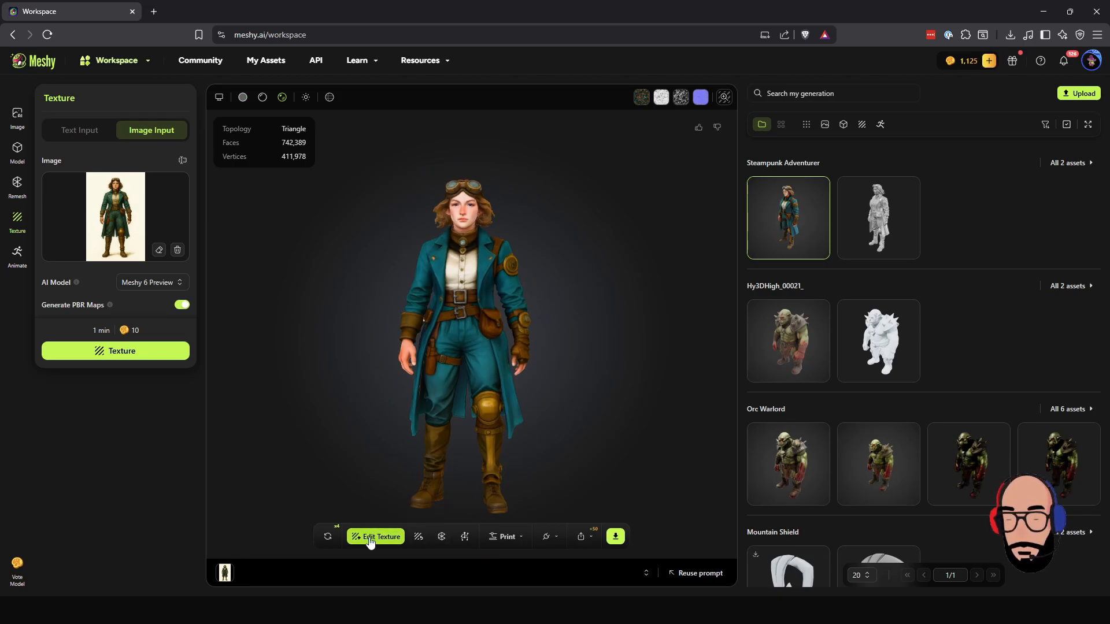
pyautogui.scroll(2, 457, 383)
pyautogui.scroll(3, 457, 387)
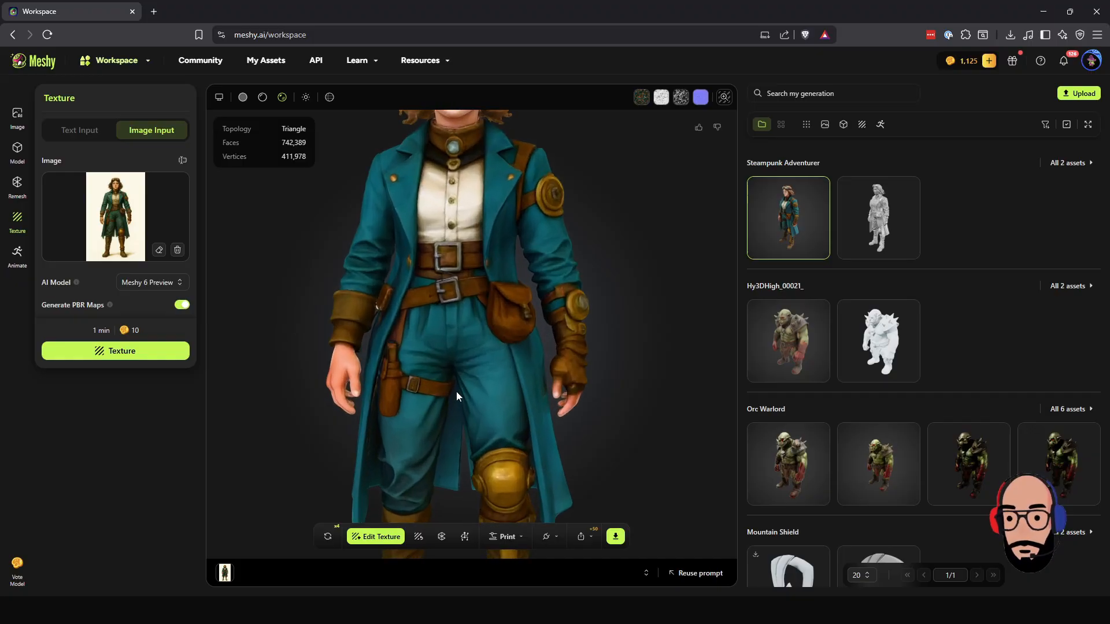
pyautogui.moveTo(626, 338); pyautogui.dragTo(496, 364)
# Open the Steampunk Adventurer in Edit Texture, face the back of its coat and activate the brush tool for healing
pyautogui.click(375, 536)
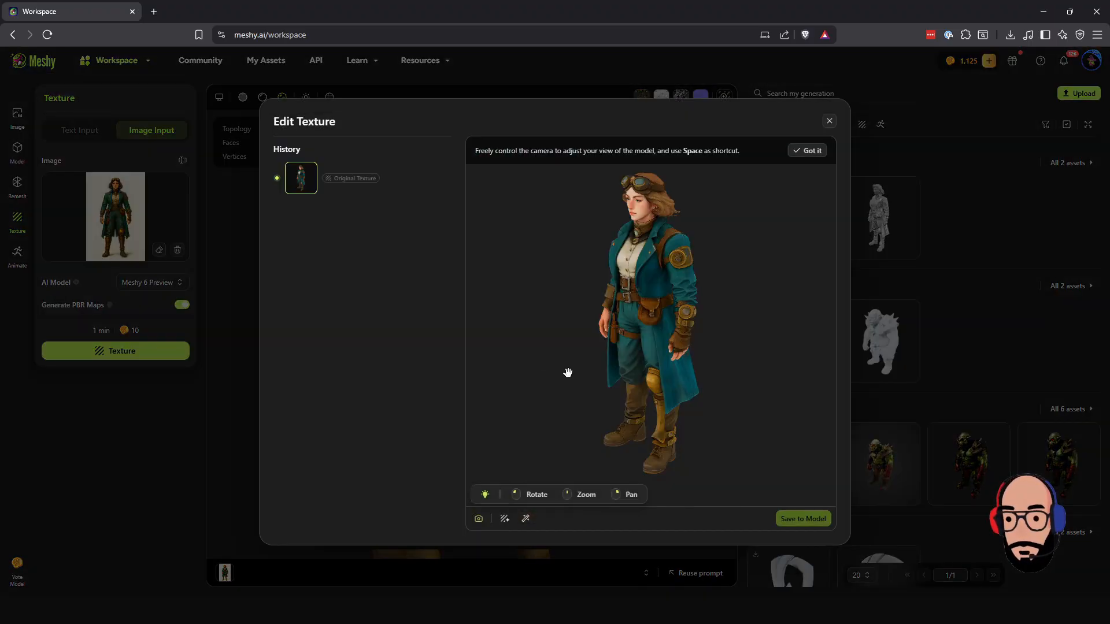
pyautogui.moveTo(567, 372); pyautogui.dragTo(604, 296)
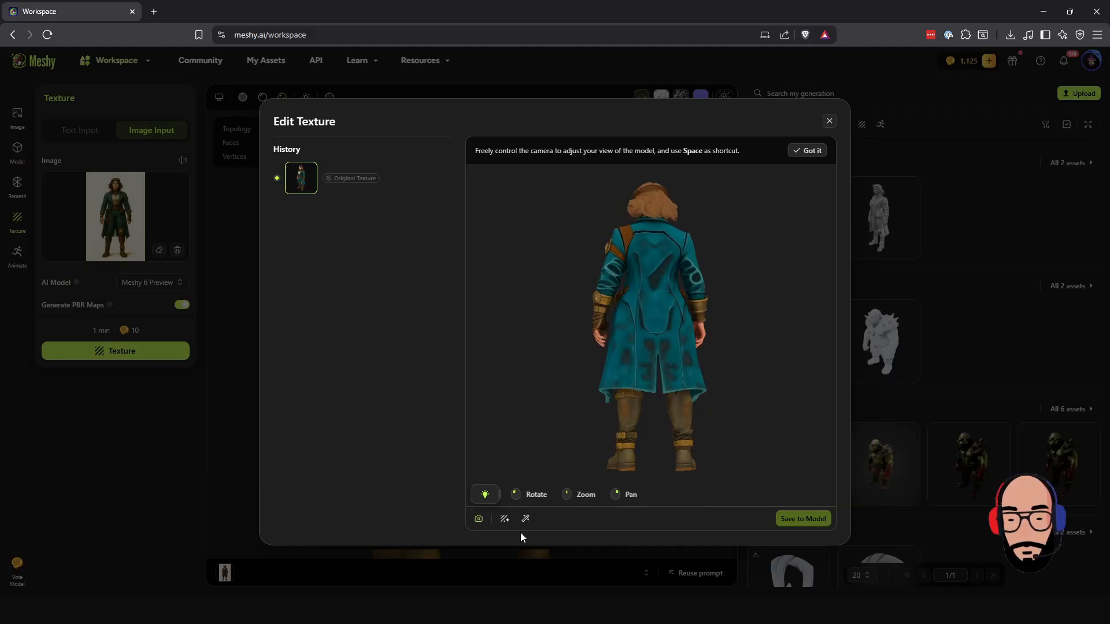
pyautogui.click(526, 519)
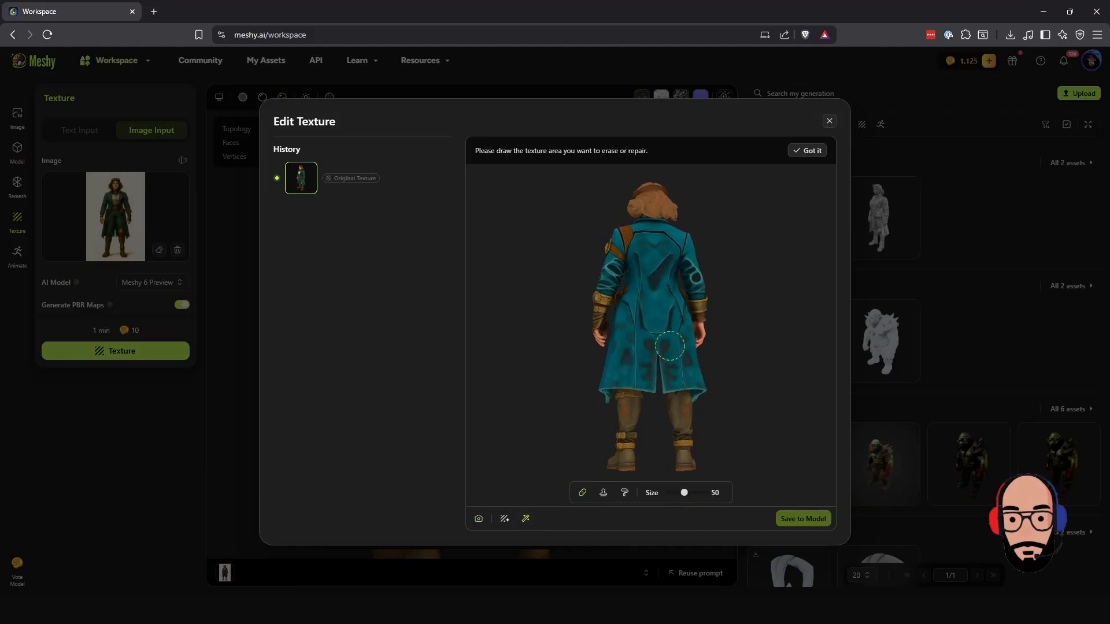
# Heal the dark blotches around the slit and across the lower back of the coat with the Healing Tool at size 50
pyautogui.moveTo(669, 346)
pyautogui.mouseDown()
pyautogui.moveTo(669, 379)
pyautogui.moveTo(652, 356)
pyautogui.moveTo(648, 383)
pyautogui.mouseUp()
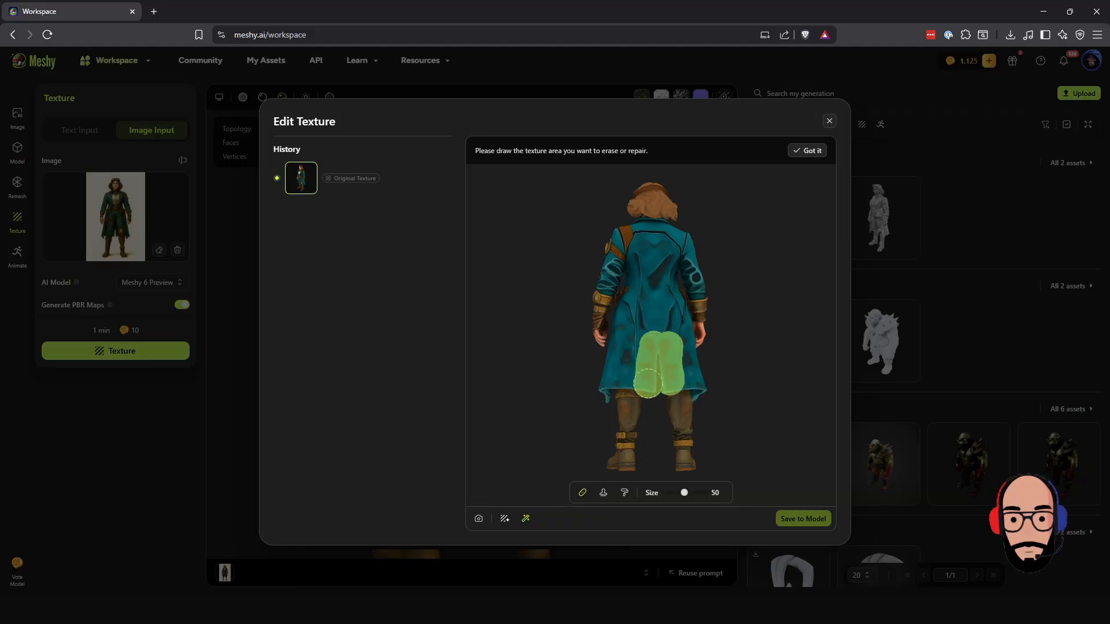
pyautogui.click(479, 518)
pyautogui.scroll(5, 672, 394)
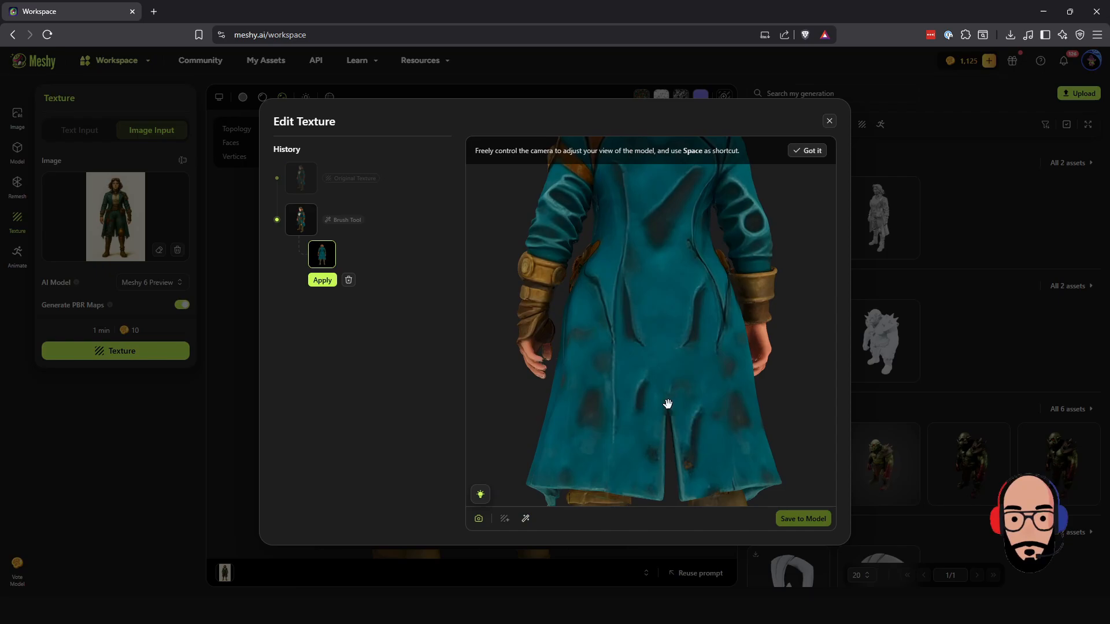
pyautogui.click(526, 518)
pyautogui.moveTo(582, 390)
pyautogui.mouseDown()
pyautogui.moveTo(588, 430)
pyautogui.moveTo(593, 355)
pyautogui.mouseUp()
pyautogui.moveTo(590, 433); pyautogui.dragTo(586, 404)
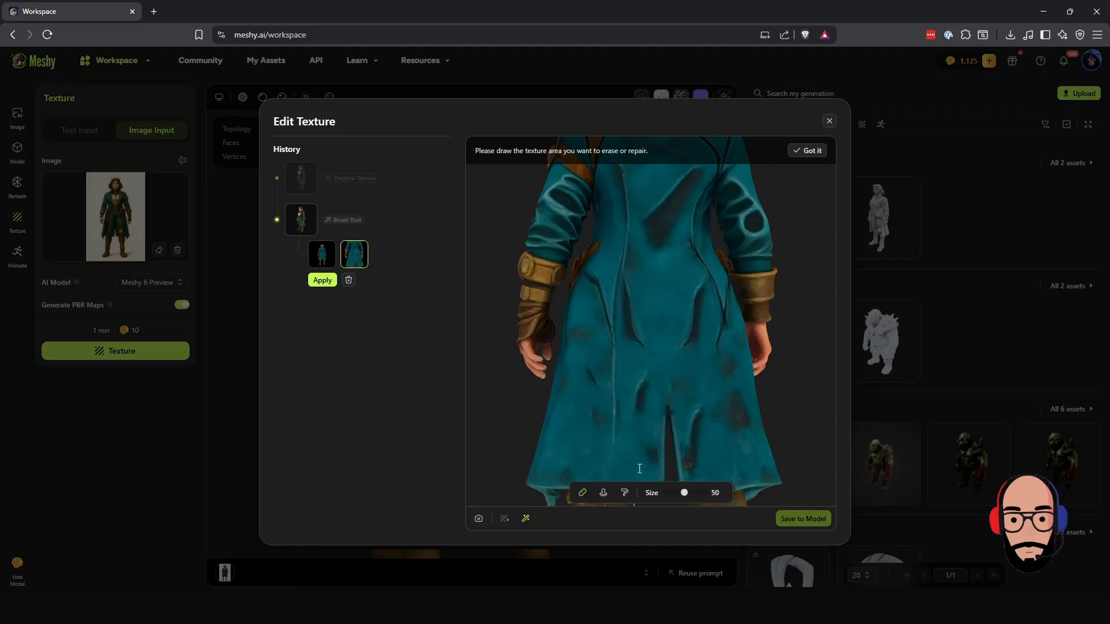
pyautogui.moveTo(589, 410); pyautogui.dragTo(589, 414)
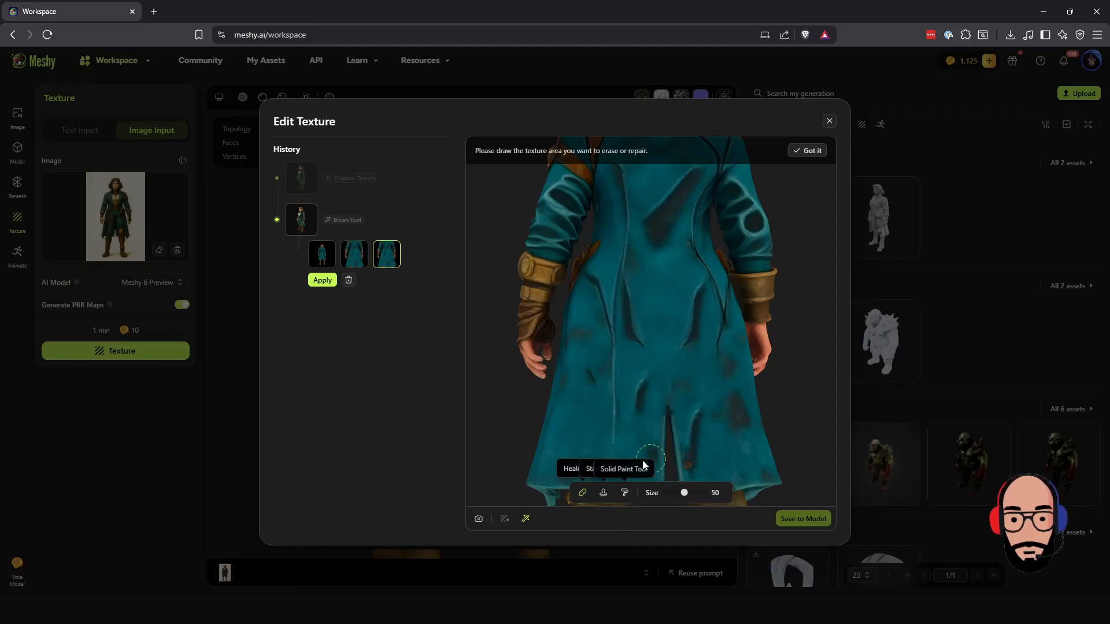
pyautogui.moveTo(566, 467); pyautogui.dragTo(560, 465)
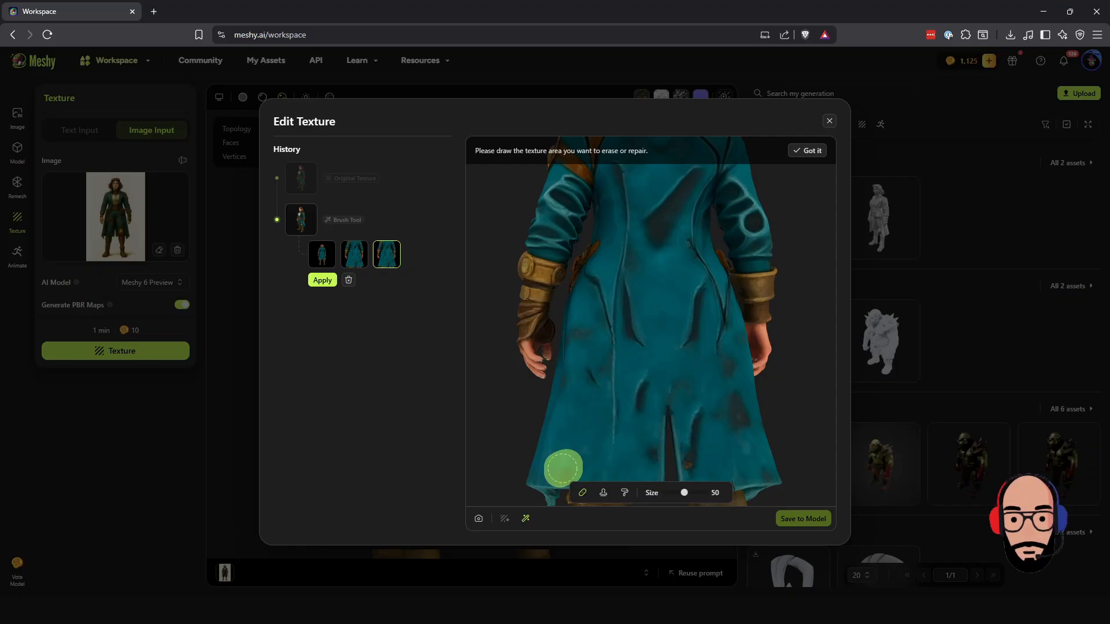
pyautogui.moveTo(586, 371); pyautogui.dragTo(587, 383)
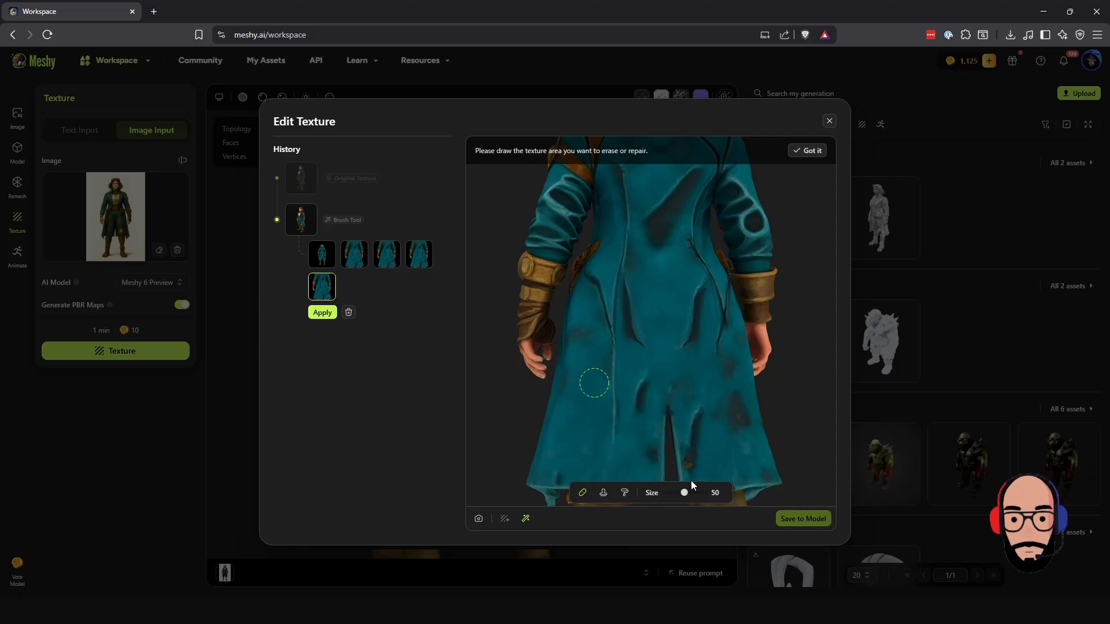
pyautogui.moveTo(649, 381)
pyautogui.mouseDown()
pyautogui.moveTo(638, 409)
pyautogui.moveTo(634, 394)
pyautogui.mouseUp()
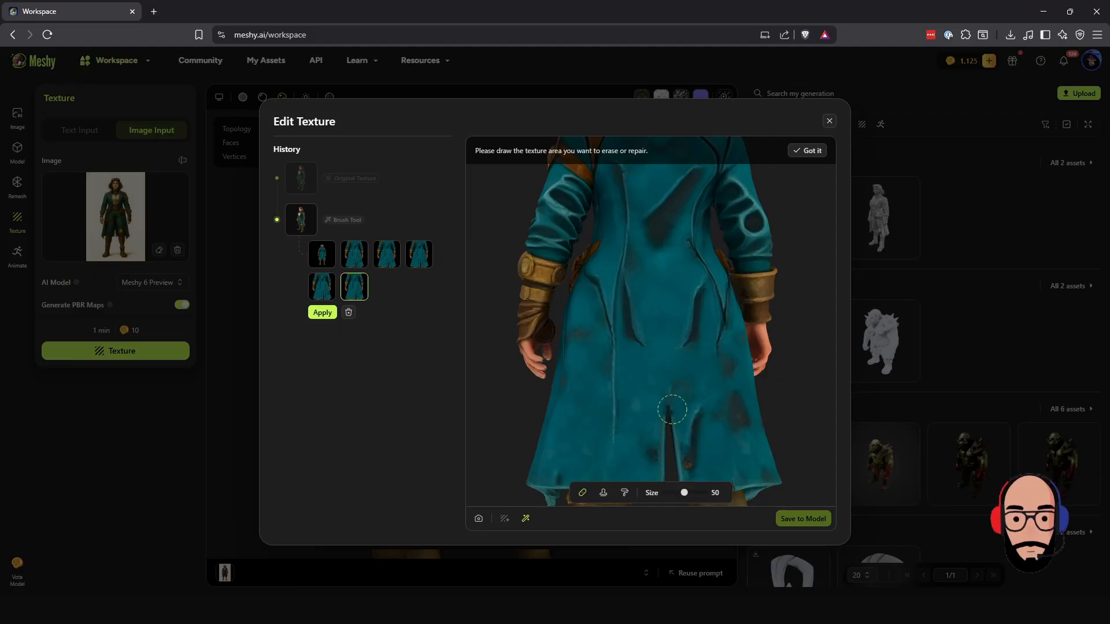
pyautogui.moveTo(646, 461); pyautogui.dragTo(646, 446)
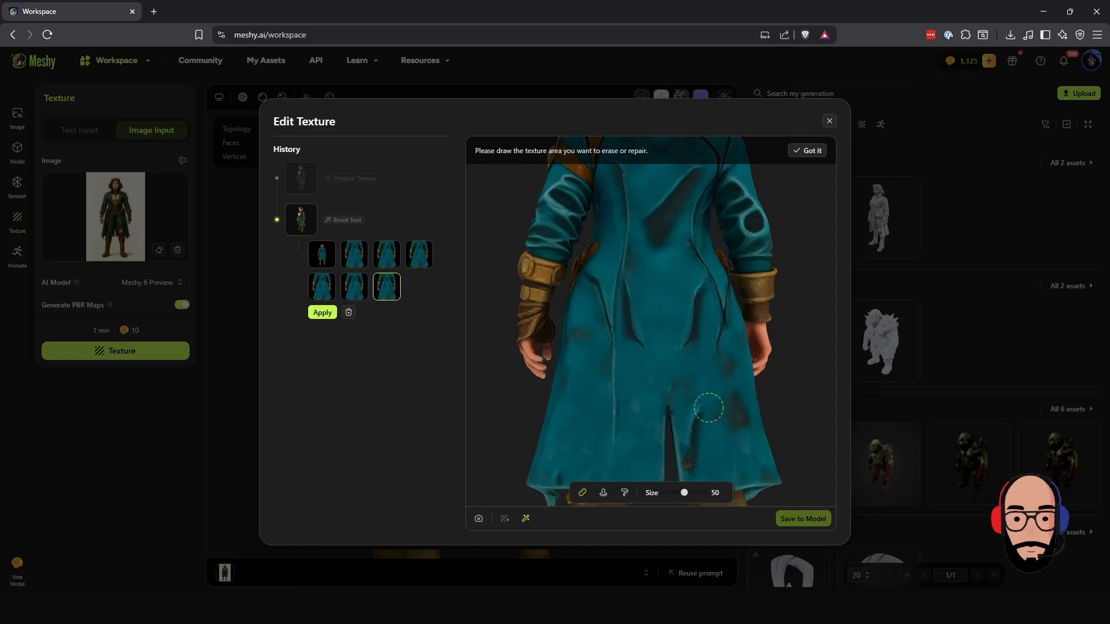
pyautogui.moveTo(704, 407); pyautogui.dragTo(694, 467)
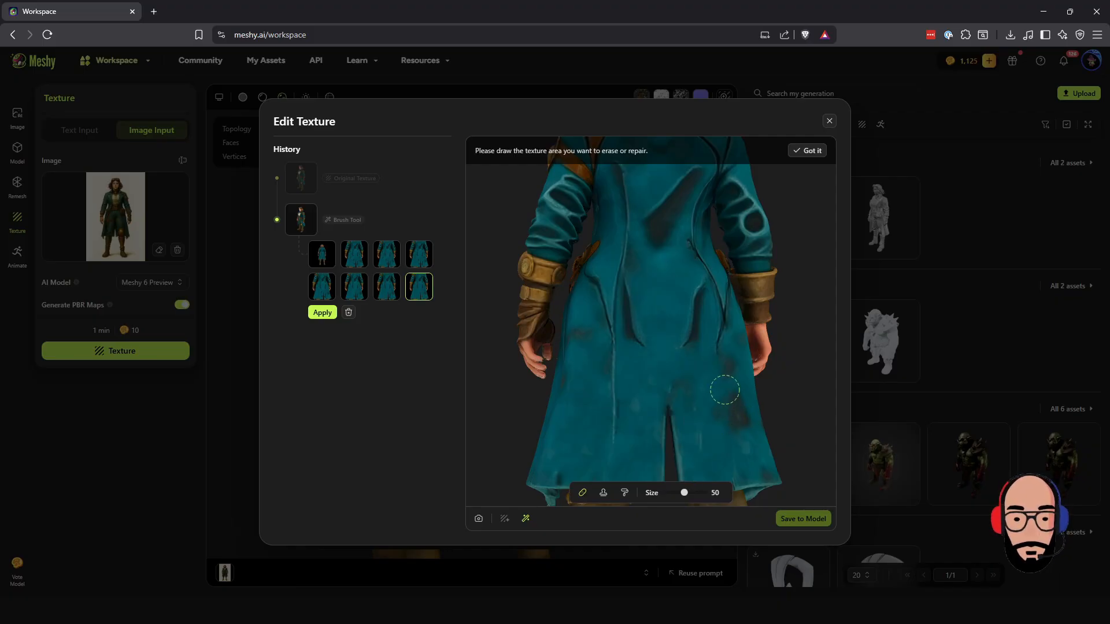
pyautogui.moveTo(724, 390)
pyautogui.mouseDown()
pyautogui.moveTo(730, 431)
pyautogui.moveTo(743, 398)
pyautogui.moveTo(722, 364)
pyautogui.moveTo(716, 421)
pyautogui.moveTo(726, 413)
pyautogui.moveTo(696, 384)
pyautogui.mouseUp()
pyautogui.moveTo(696, 384)
pyautogui.mouseDown()
pyautogui.moveTo(667, 384)
pyautogui.moveTo(692, 400)
pyautogui.moveTo(727, 398)
pyautogui.moveTo(688, 395)
pyautogui.mouseUp()
pyautogui.moveTo(706, 433); pyautogui.dragTo(702, 439)
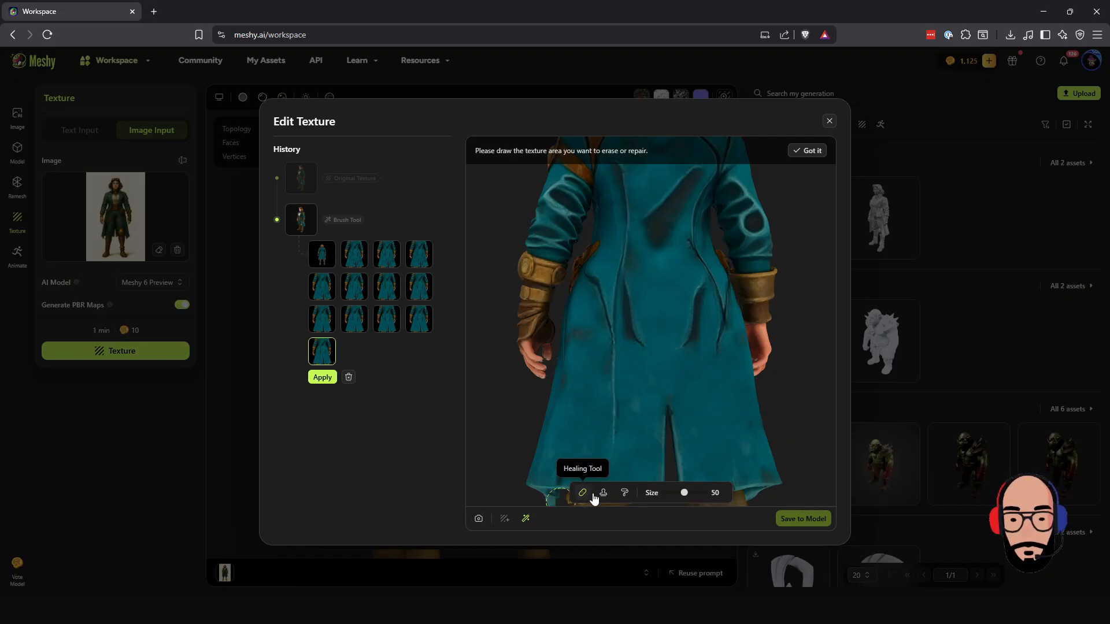
# Paint a blue #1708FF stroke on the coat's lower back with the Solid Paint Tool, and discard all brush edits
pyautogui.click(624, 493)
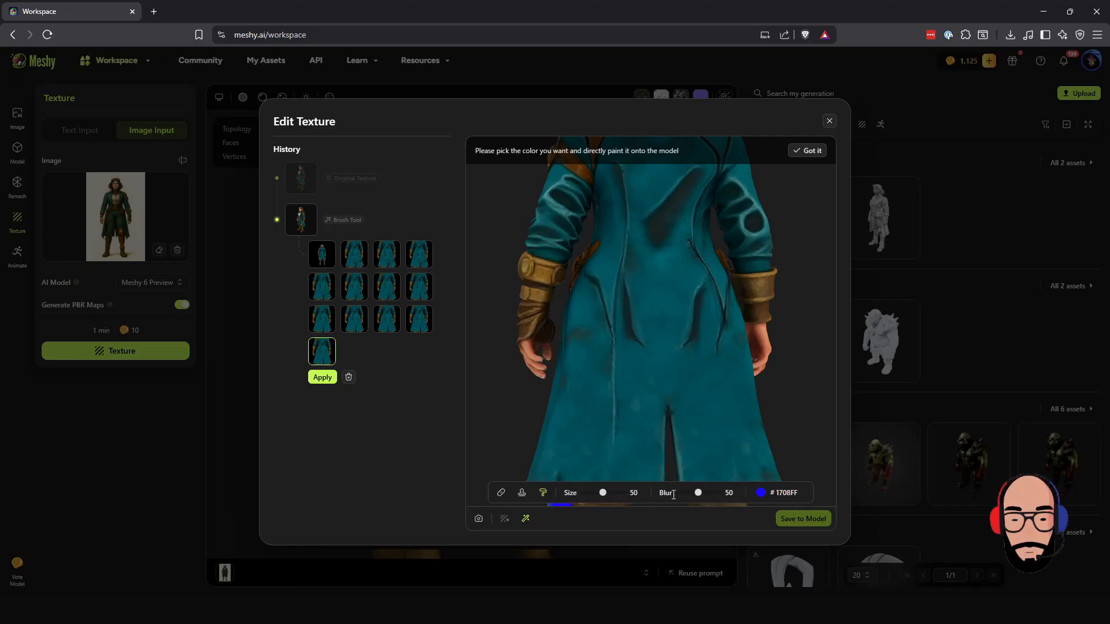
pyautogui.moveTo(678, 342); pyautogui.dragTo(712, 421)
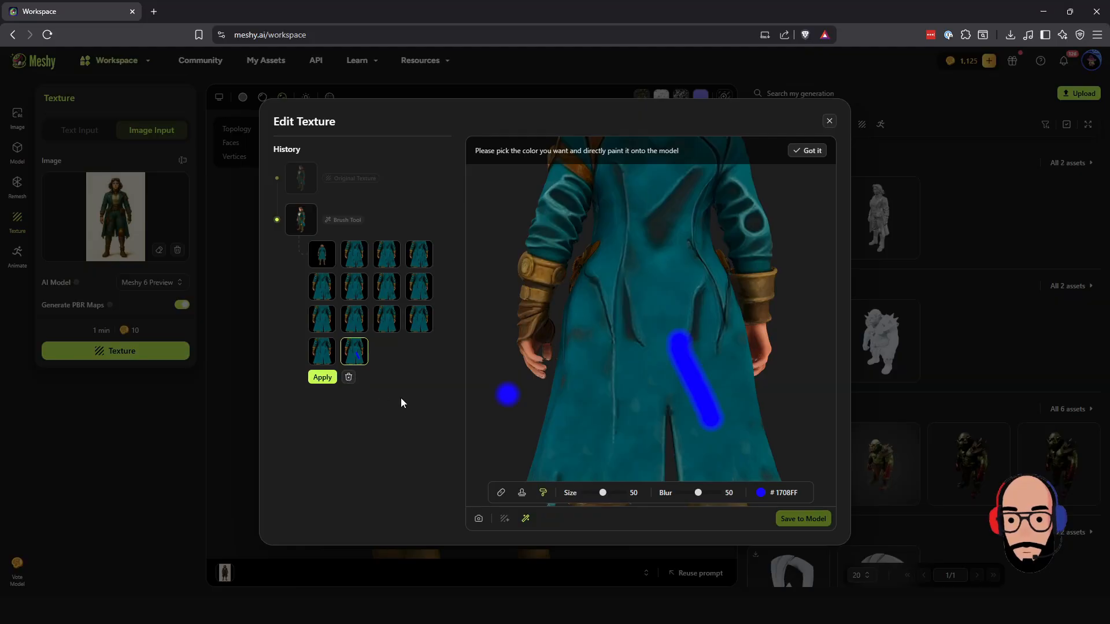
pyautogui.click(350, 377)
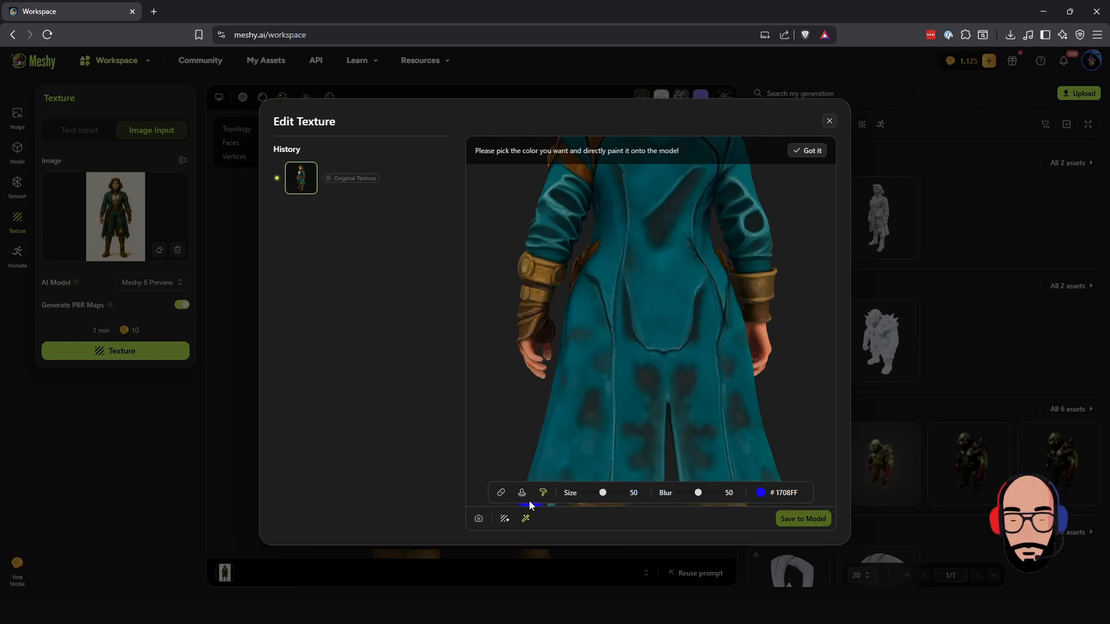
# Heal the dark blotch on the left side of the coat's lower back at size 50 and apply the brush edit
pyautogui.click(501, 493)
pyautogui.moveTo(594, 390); pyautogui.dragTo(592, 439)
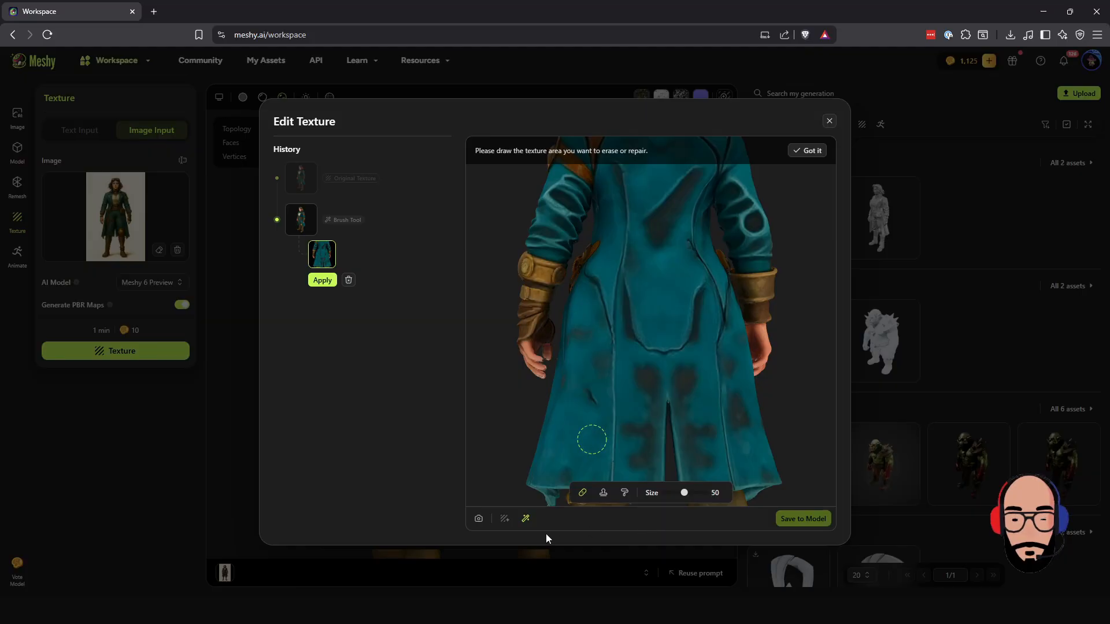
pyautogui.click(478, 518)
pyautogui.scroll(-3, 634, 404)
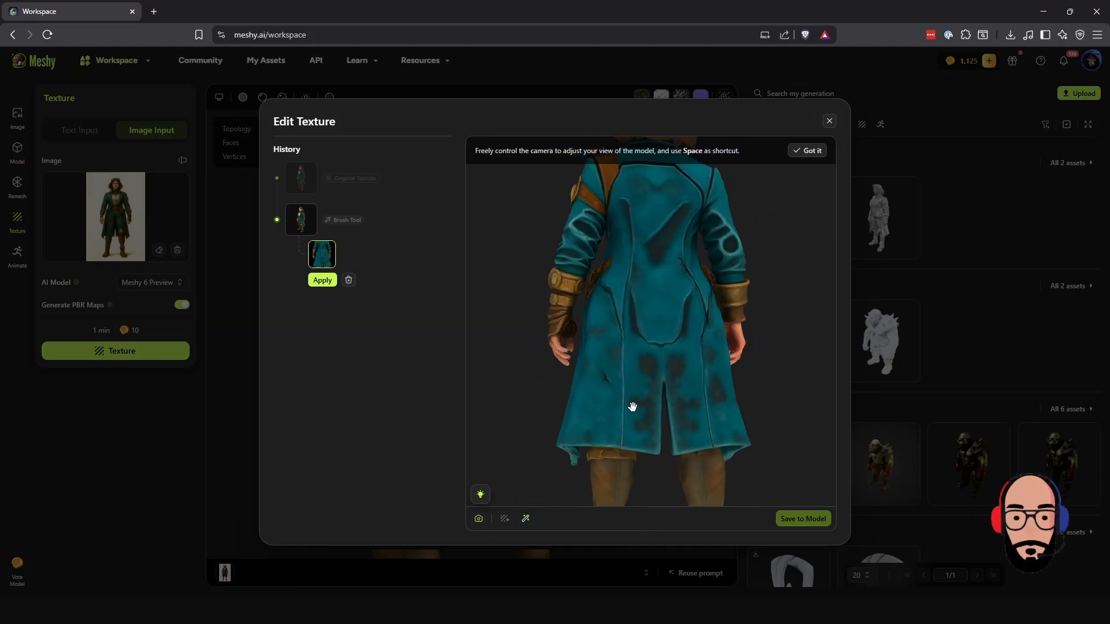
pyautogui.click(320, 280)
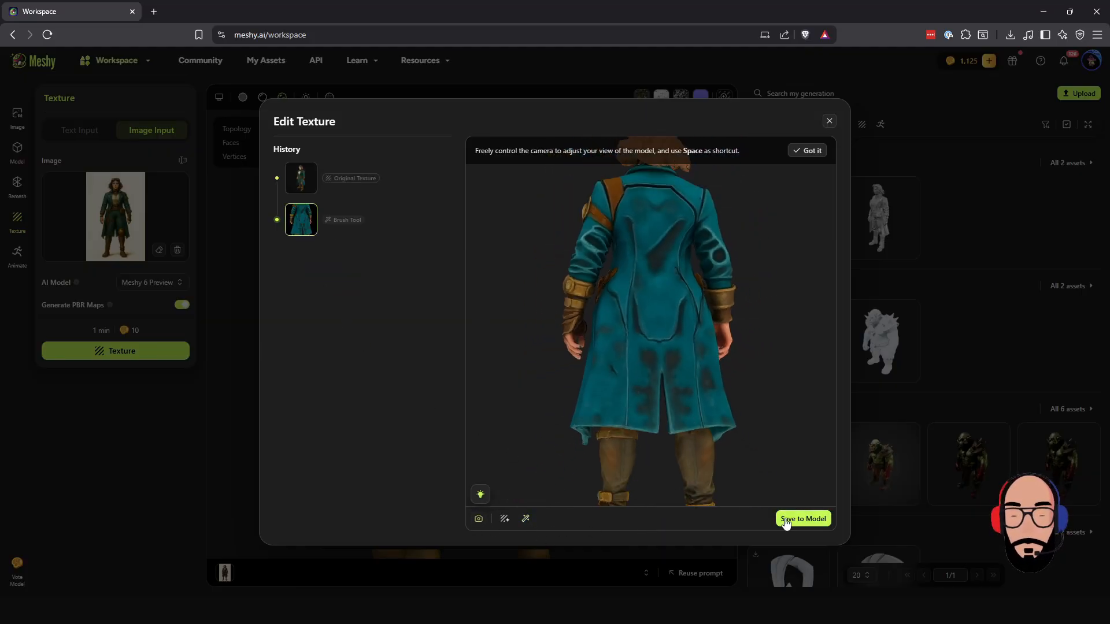
# Save the healed coat texture to the model and close the texture editor
pyautogui.moveTo(636, 383); pyautogui.dragTo(670, 394)
pyautogui.click(803, 518)
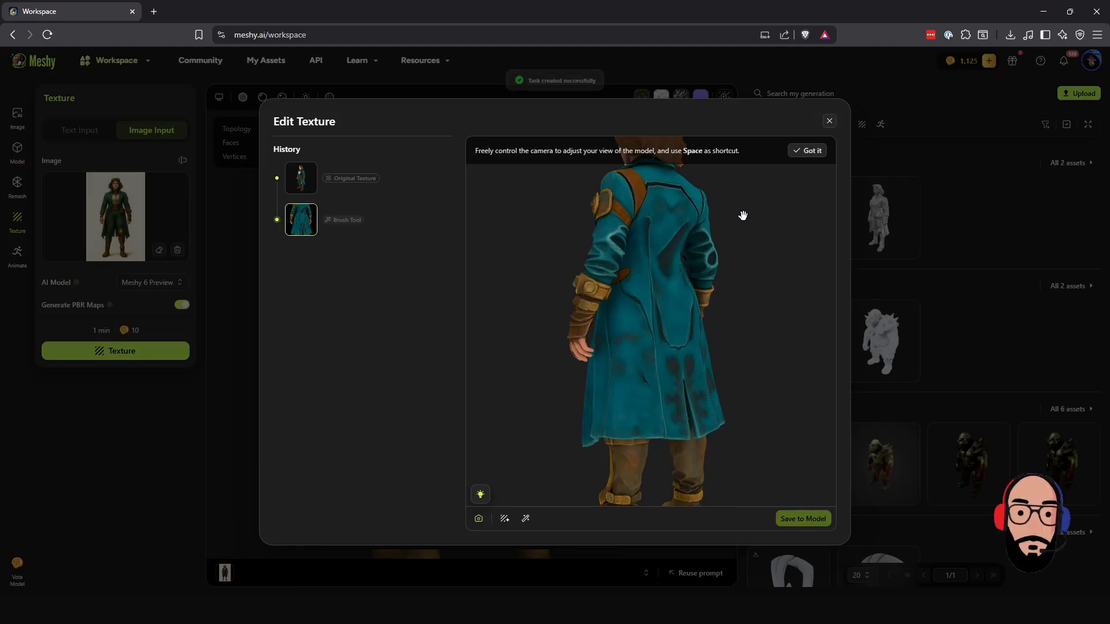
pyautogui.click(829, 120)
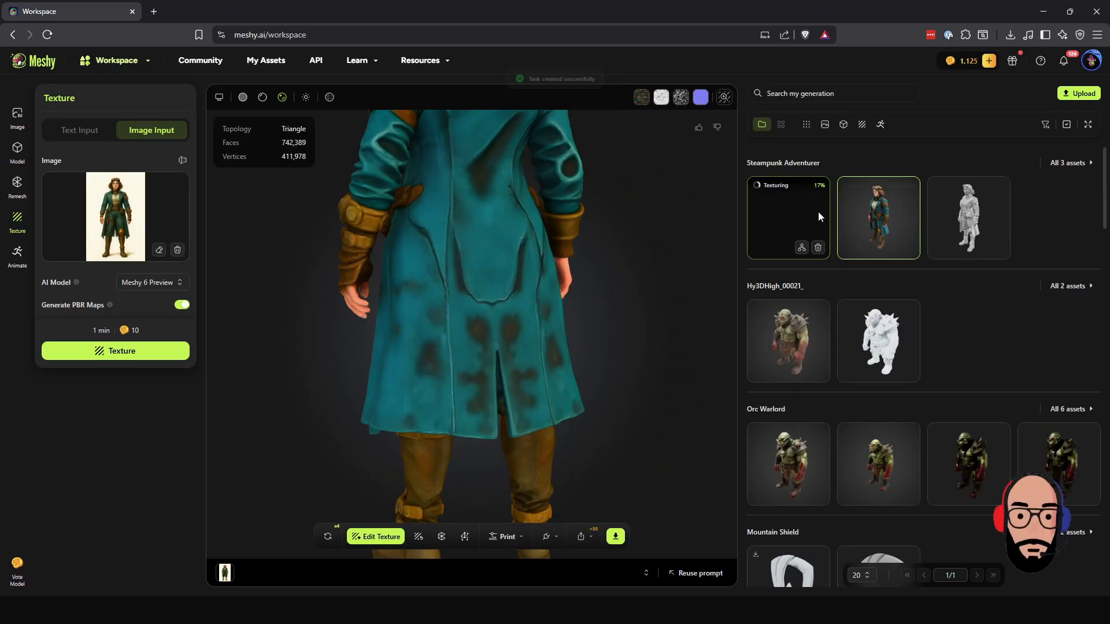
pyautogui.scroll(-5, 520, 355)
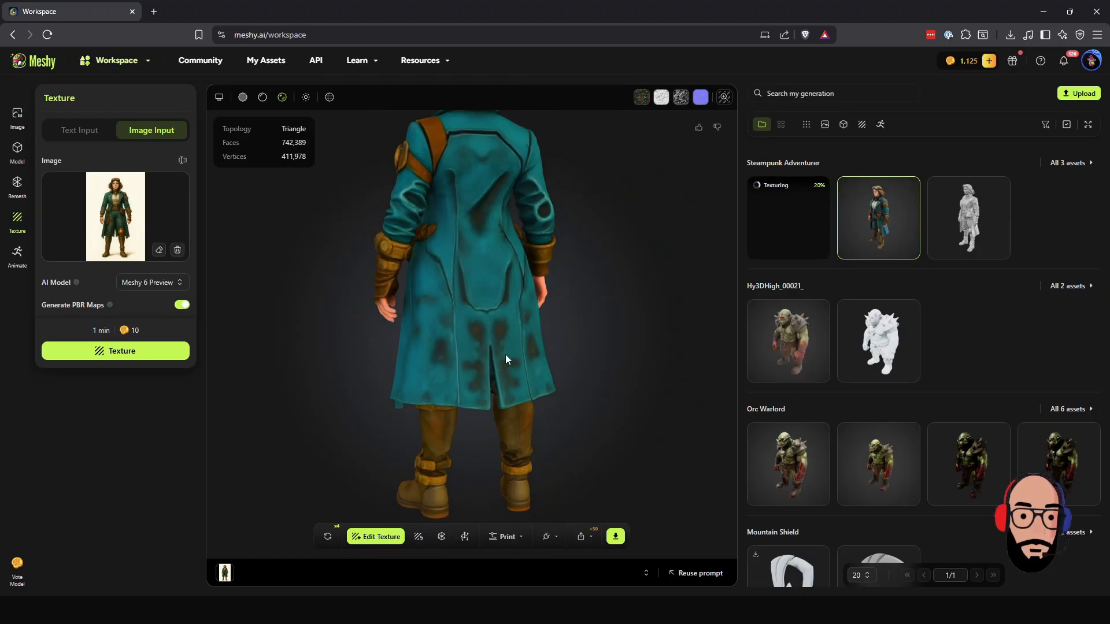
pyautogui.moveTo(469, 355); pyautogui.dragTo(601, 359)
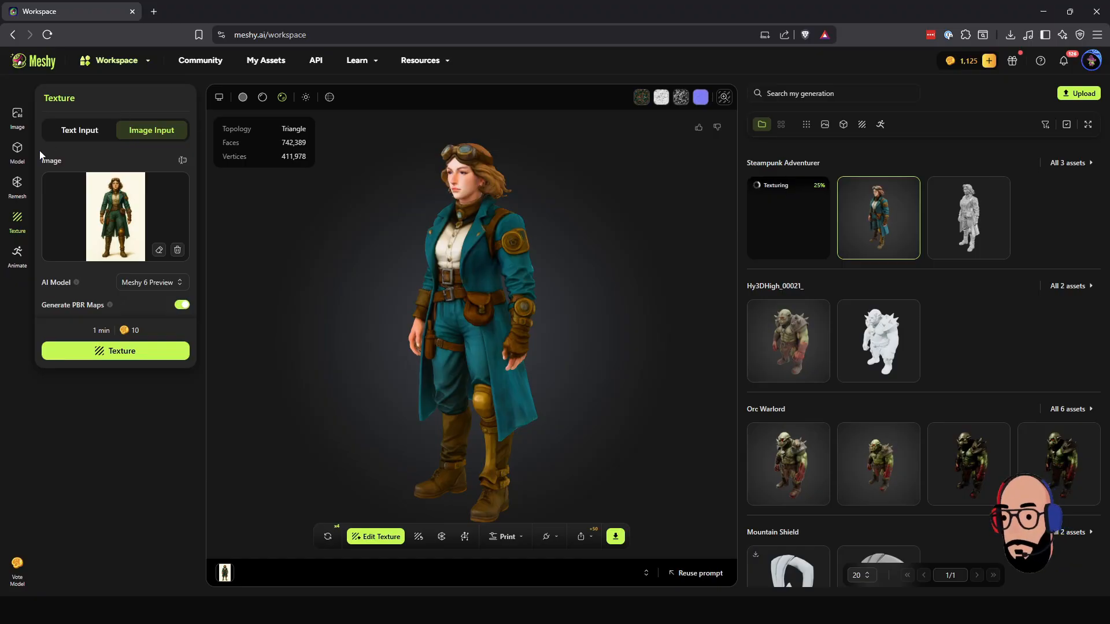
# Open the Remesh settings for the Steampunk Adventurer
pyautogui.click(18, 151)
pyautogui.click(18, 124)
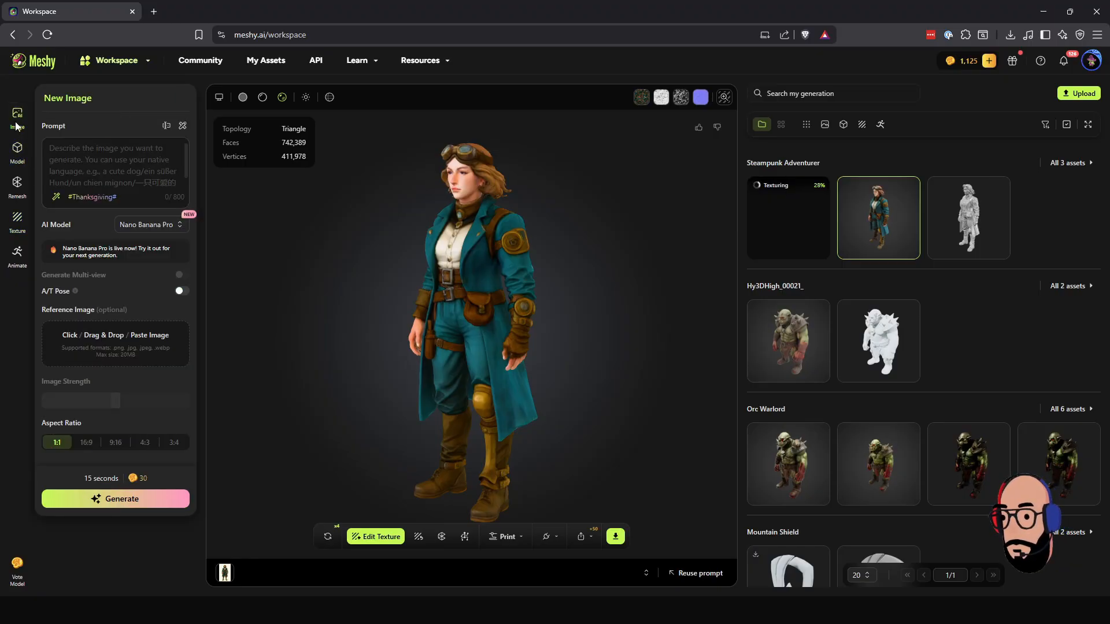
pyautogui.click(16, 152)
pyautogui.click(14, 190)
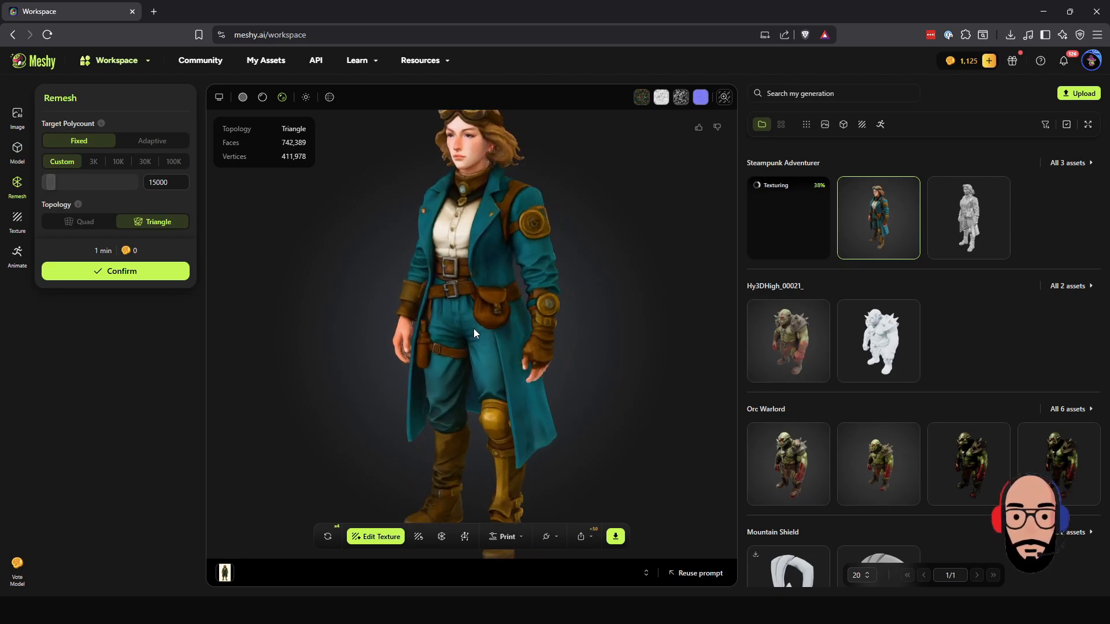
pyautogui.moveTo(511, 311); pyautogui.dragTo(414, 307)
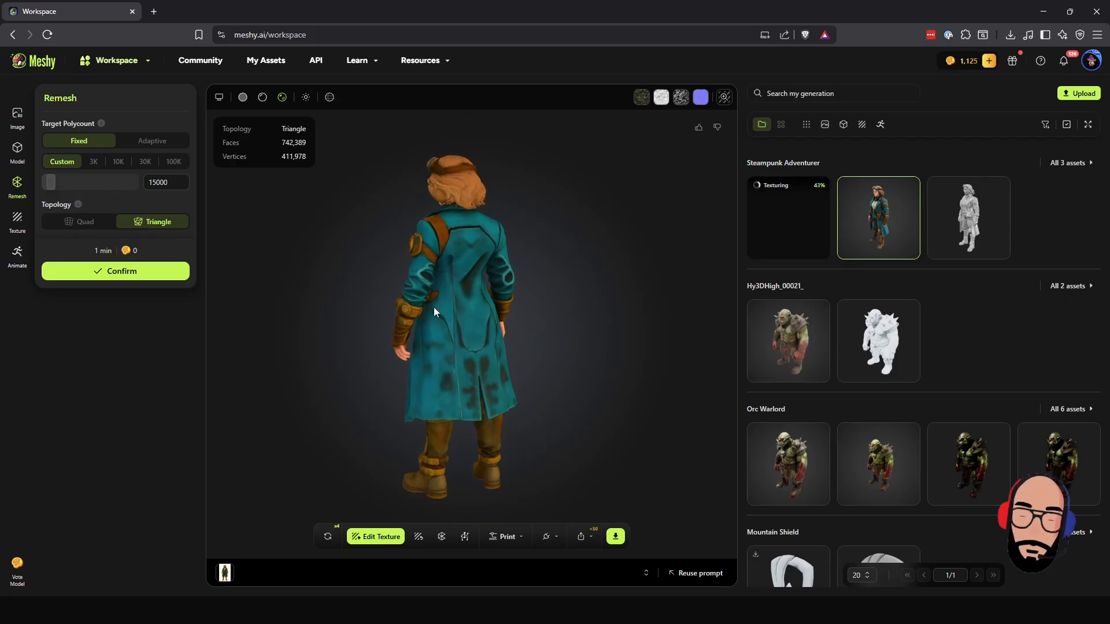
pyautogui.moveTo(434, 284); pyautogui.dragTo(528, 349)
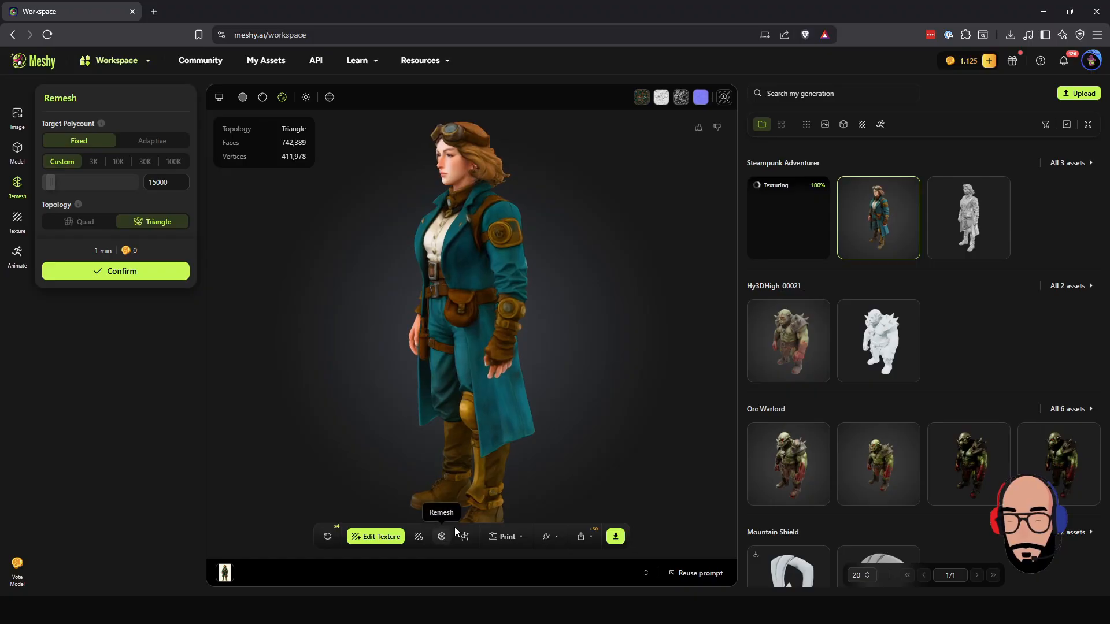
# Compare the back of the coat on the newly saved Steampunk Adventurer with the earlier textured version, leaving the new version selected
pyautogui.click(760, 223)
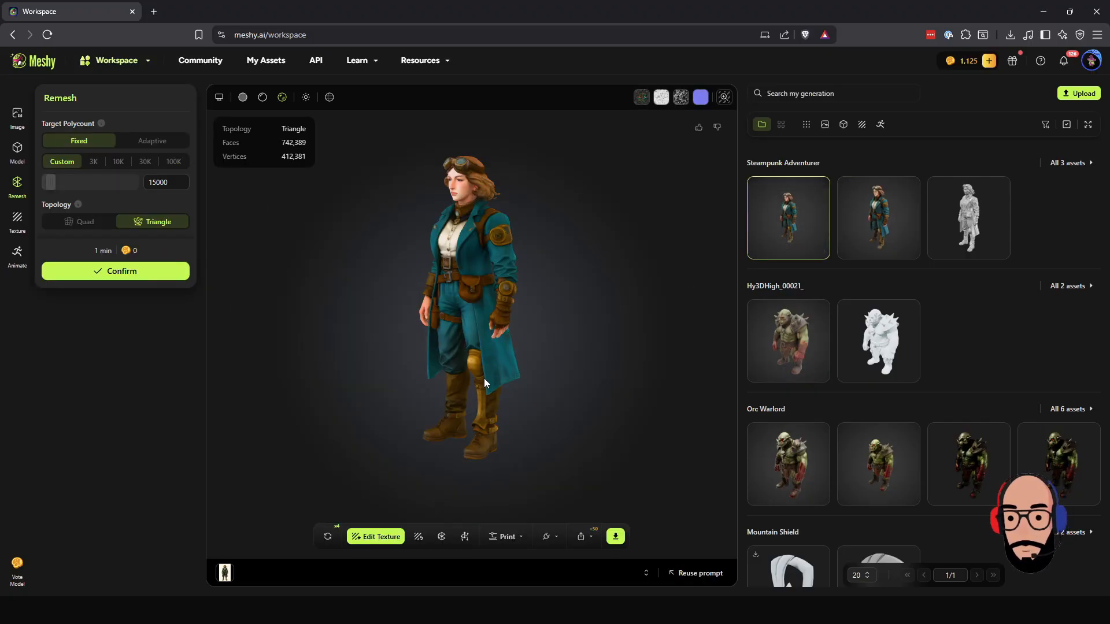
pyautogui.moveTo(484, 378); pyautogui.dragTo(397, 342)
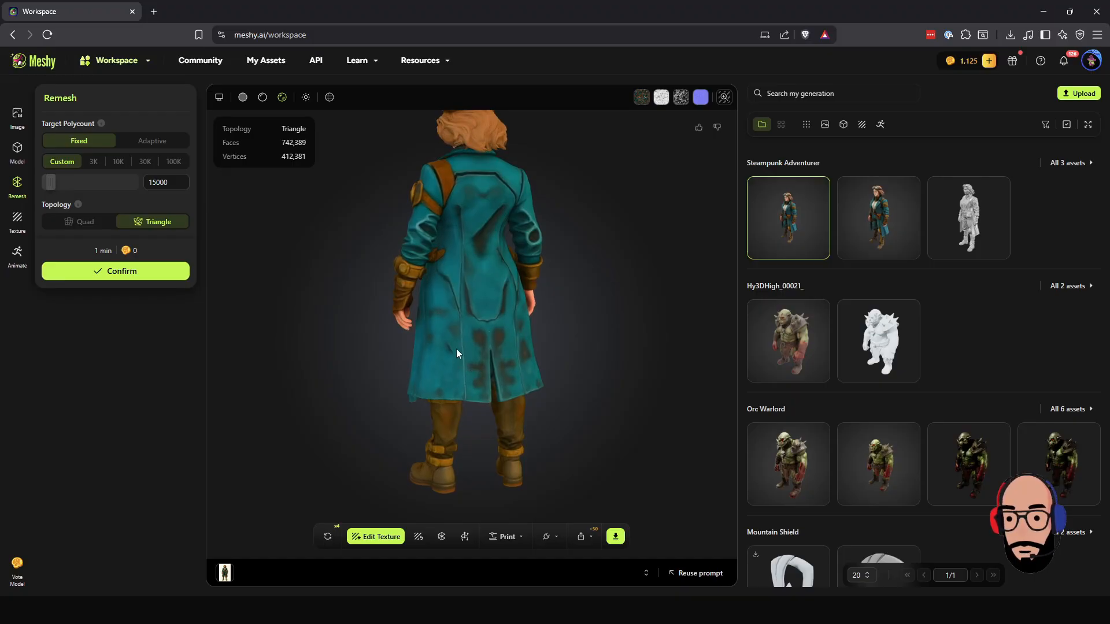
pyautogui.click(855, 225)
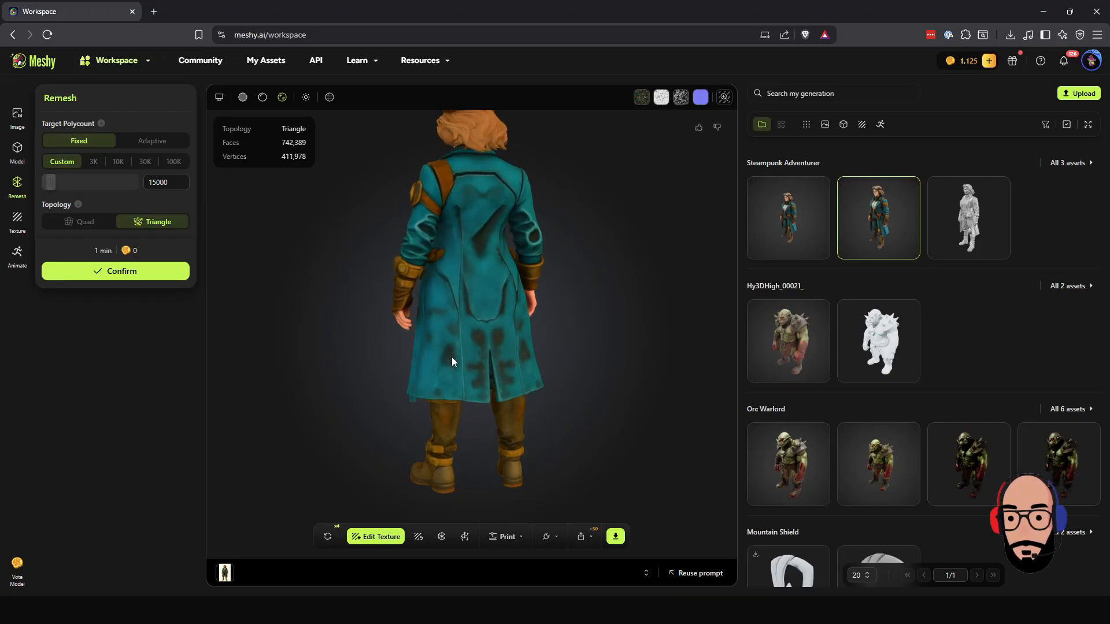
pyautogui.click(768, 223)
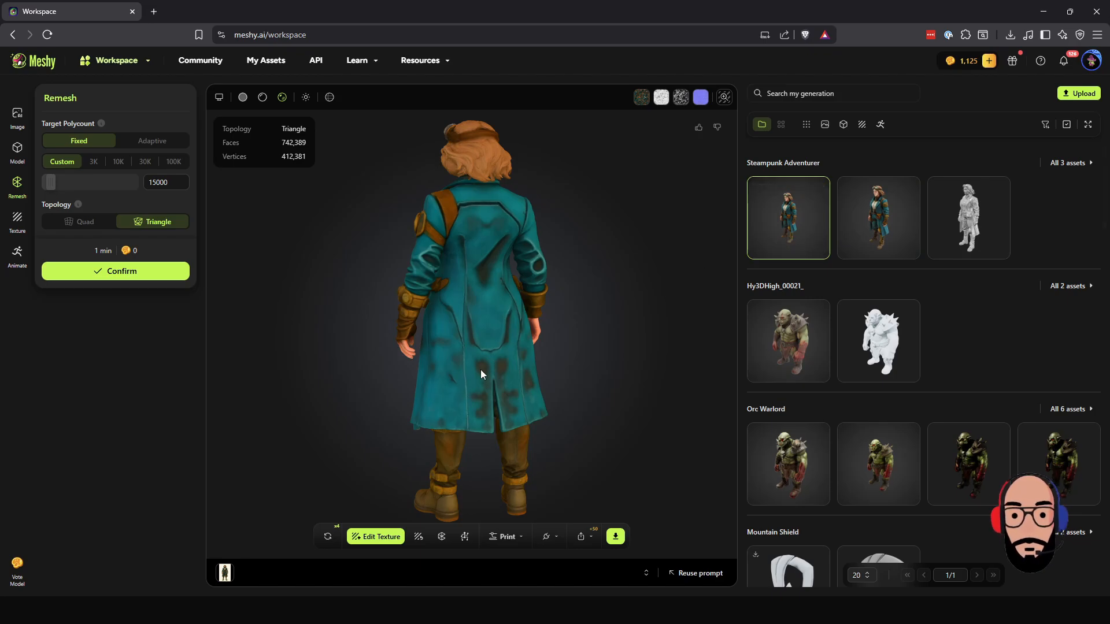
pyautogui.moveTo(480, 369); pyautogui.dragTo(654, 369)
pyautogui.scroll(-3, 456, 356)
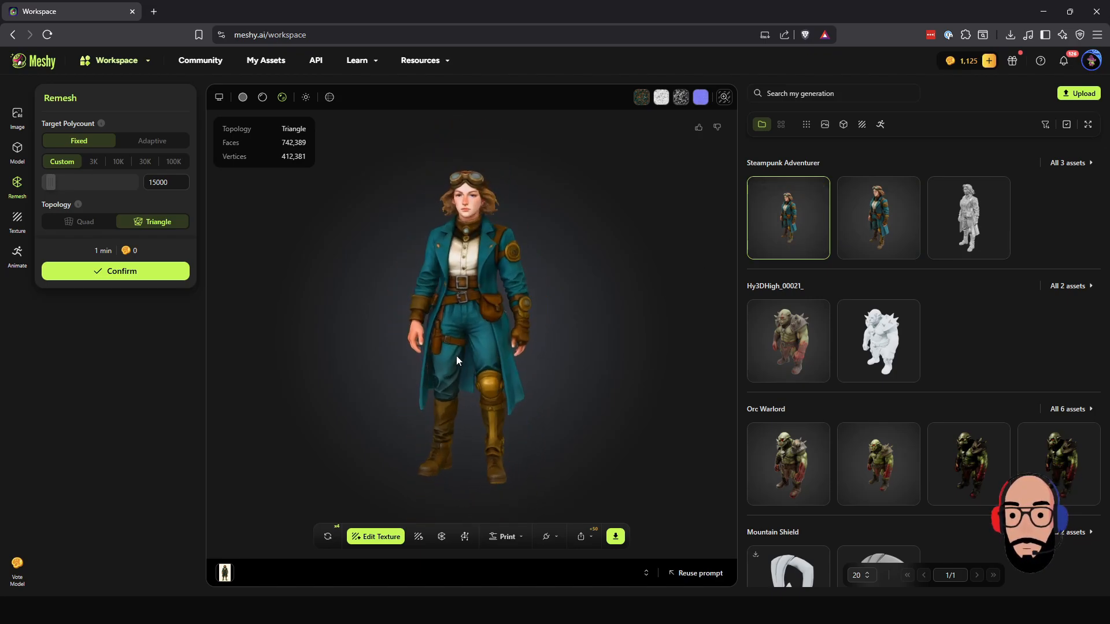
# Try the Adaptive polycount and Quad topology options for the remesh, and return to Fixed polycount and Triangle topology
pyautogui.click(441, 537)
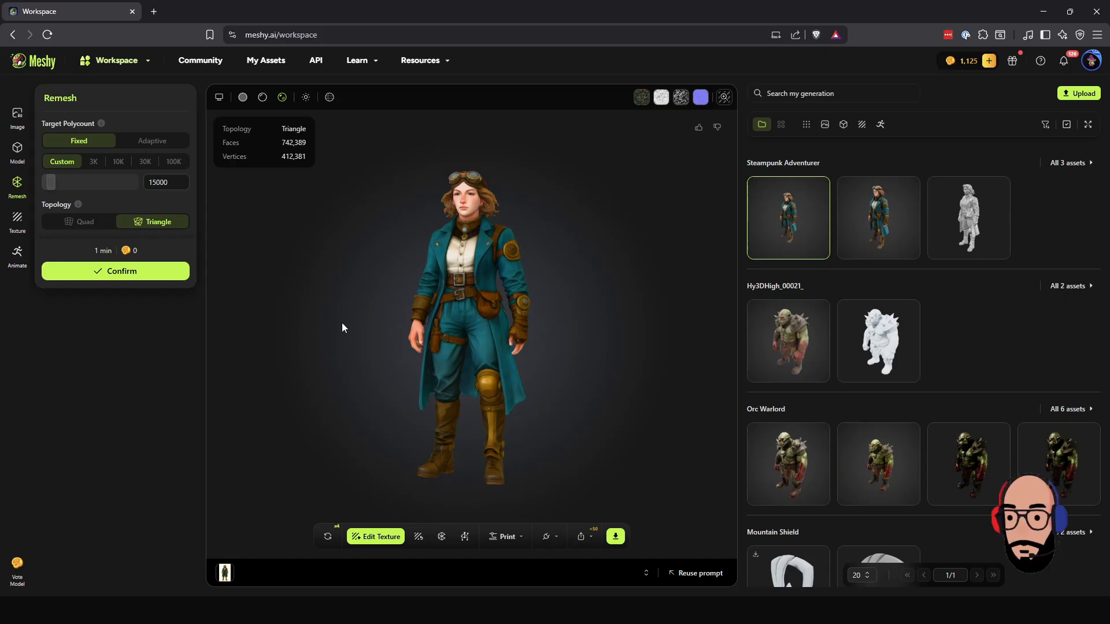
pyautogui.click(142, 145)
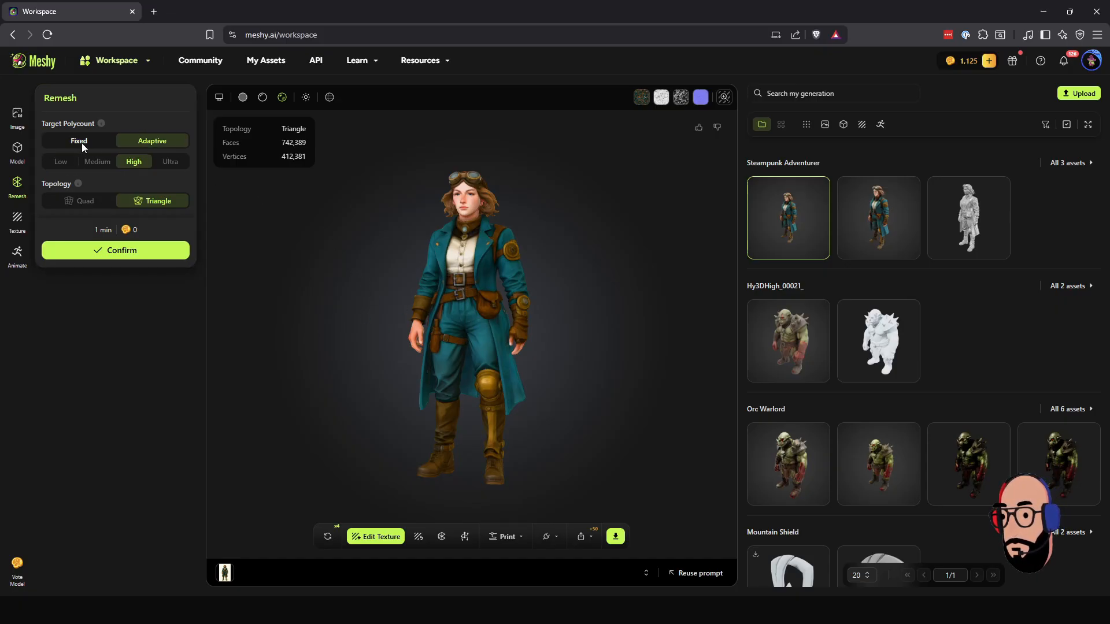
pyautogui.click(82, 145)
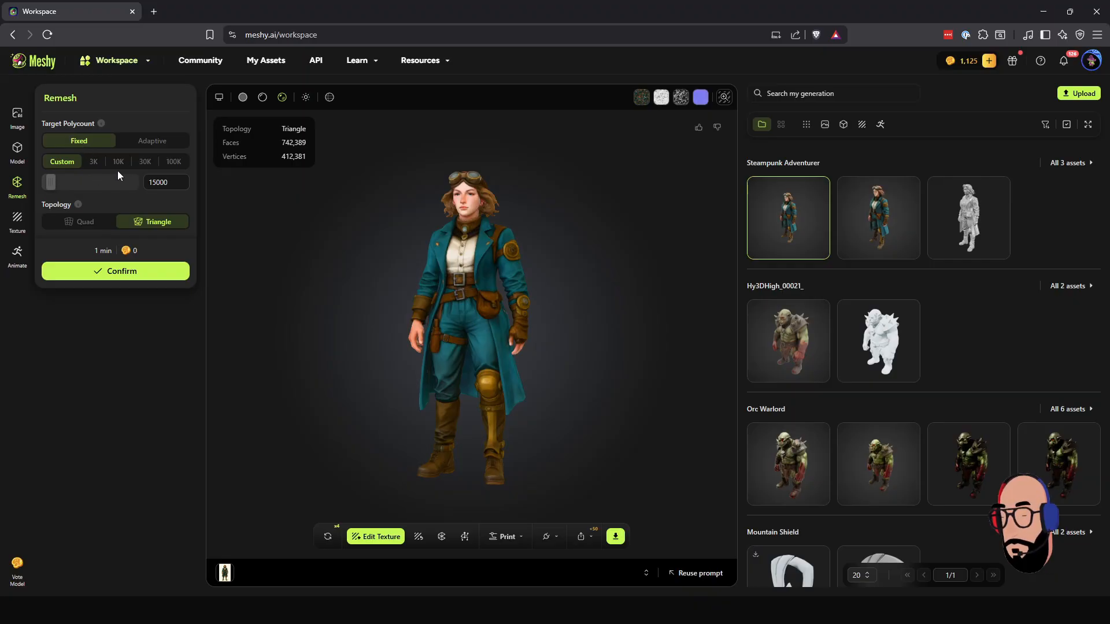
pyautogui.click(177, 184)
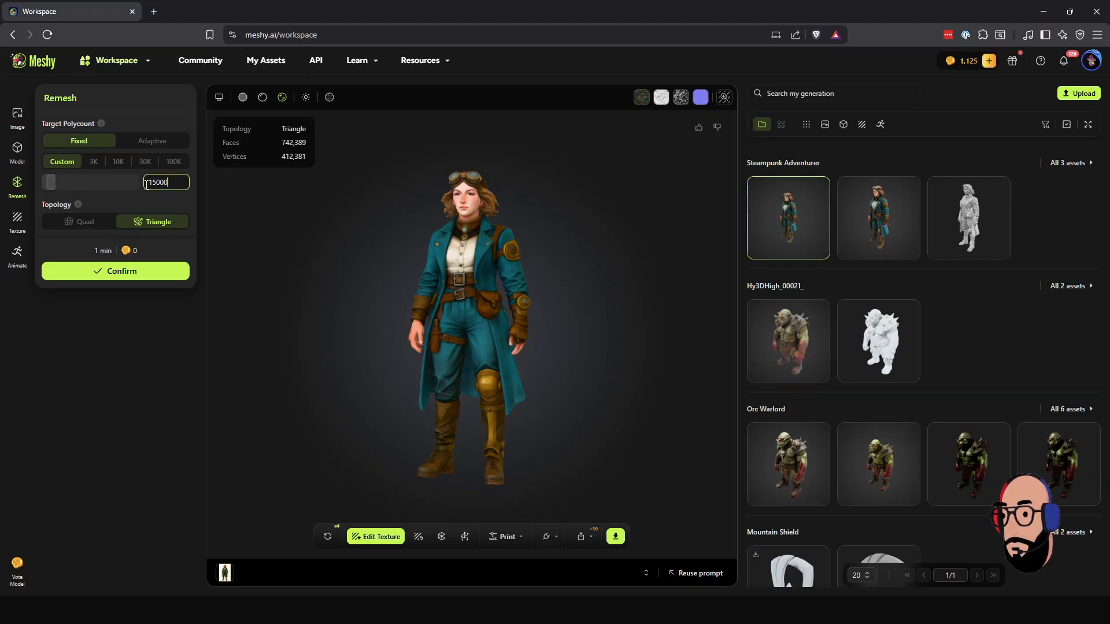
pyautogui.click(80, 223)
pyautogui.click(152, 224)
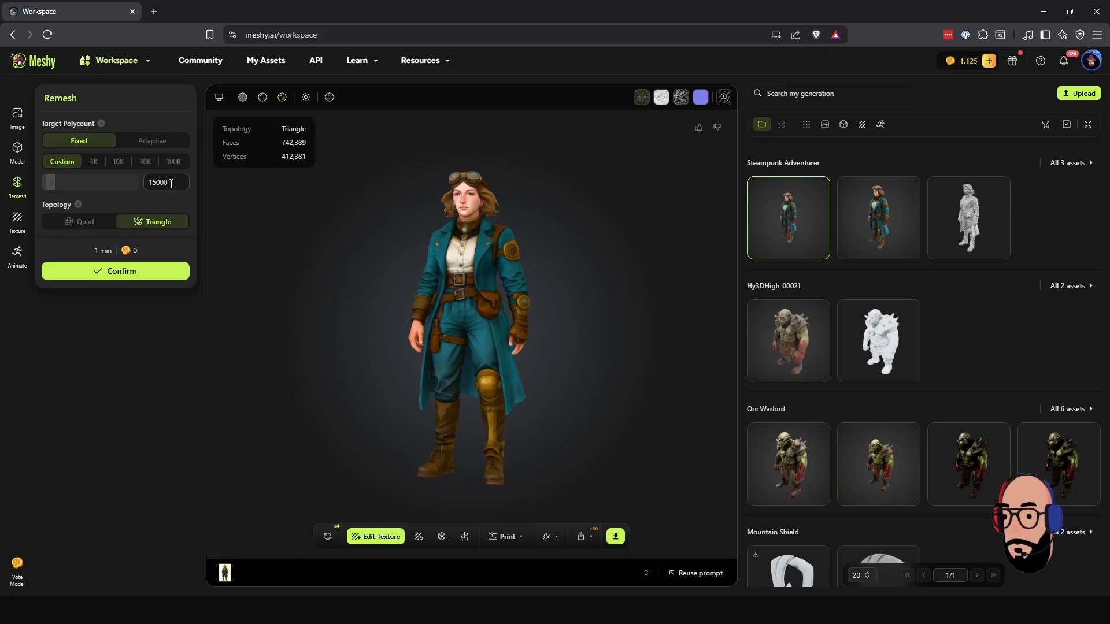
# Remesh the retouched Steampunk Adventurer with a custom fixed polycount of 8000 and Triangle topology
pyautogui.write('10000')
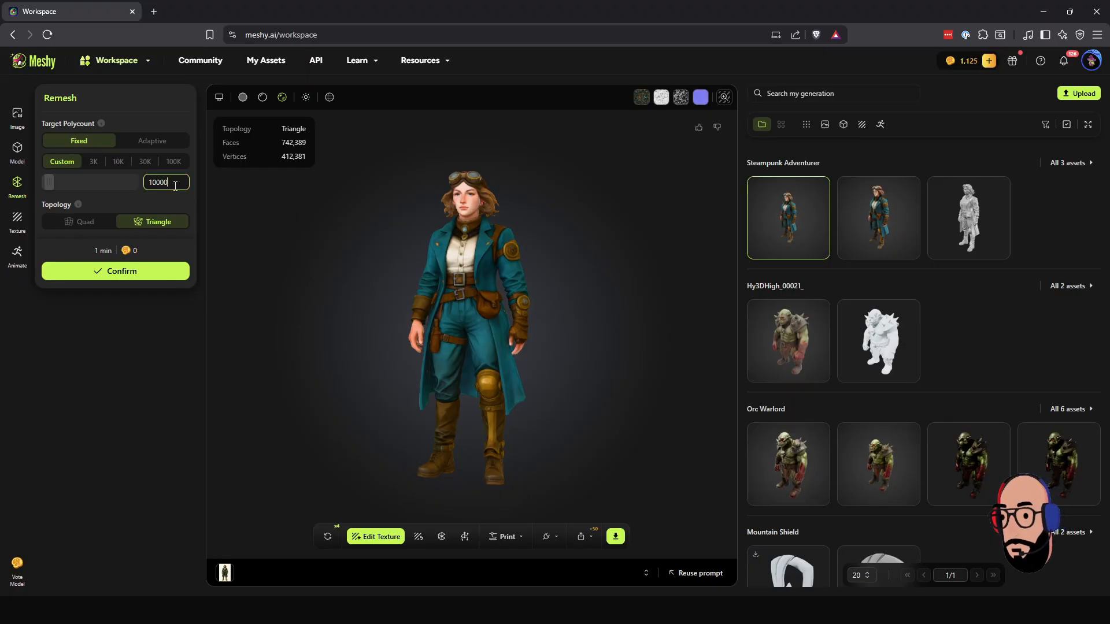
pyautogui.moveTo(175, 183); pyautogui.dragTo(102, 177)
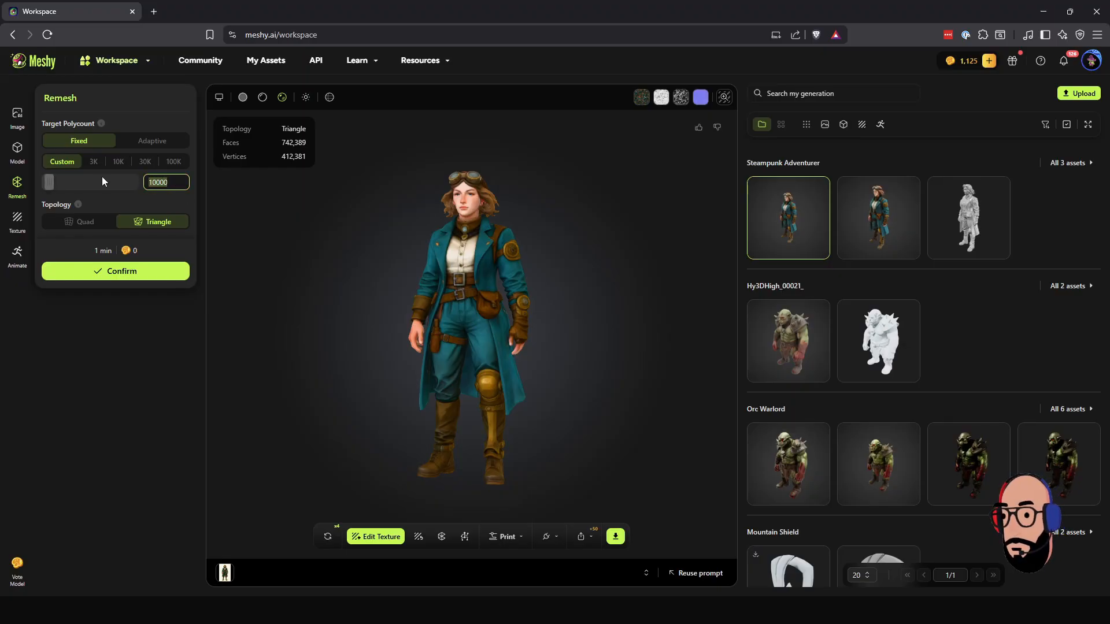
pyautogui.write('8000')
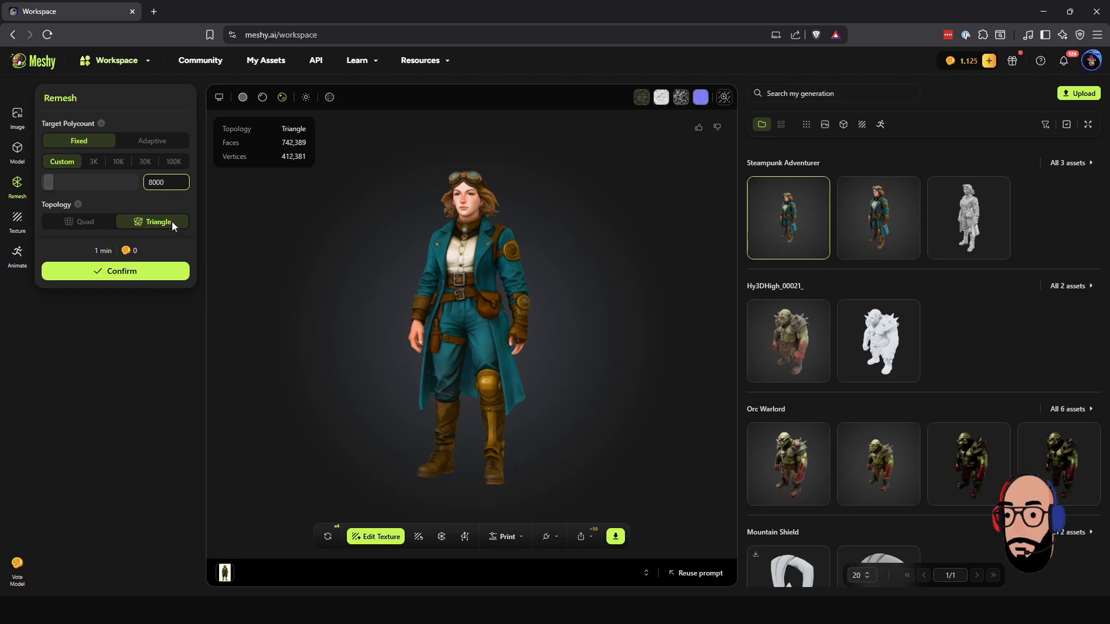
pyautogui.moveTo(388, 250); pyautogui.dragTo(414, 331)
pyautogui.moveTo(430, 327); pyautogui.dragTo(307, 321)
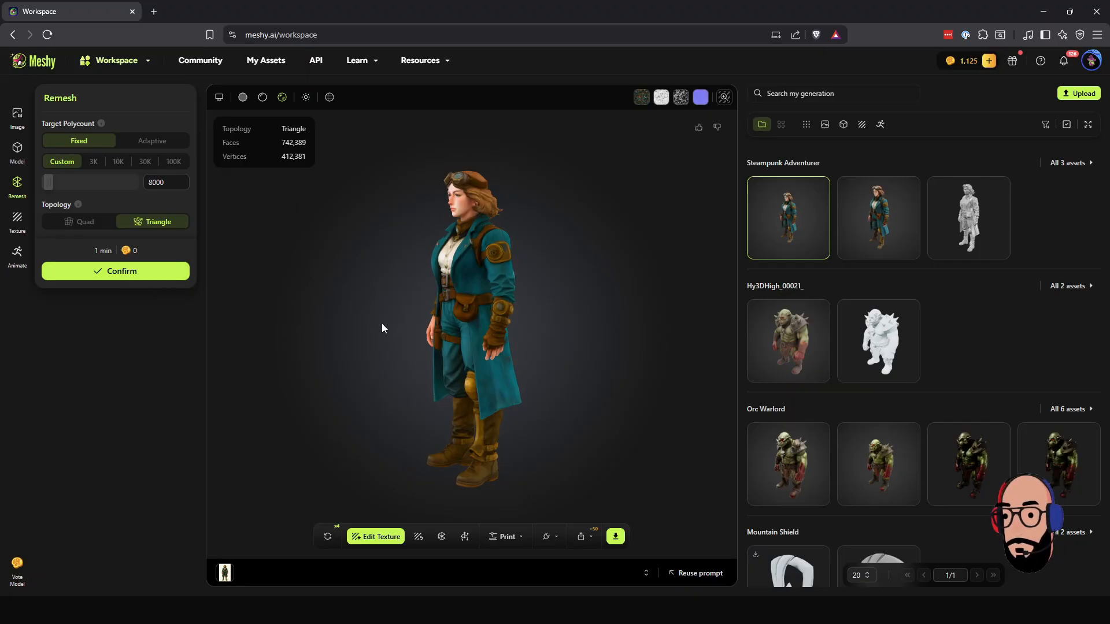
pyautogui.click(149, 280)
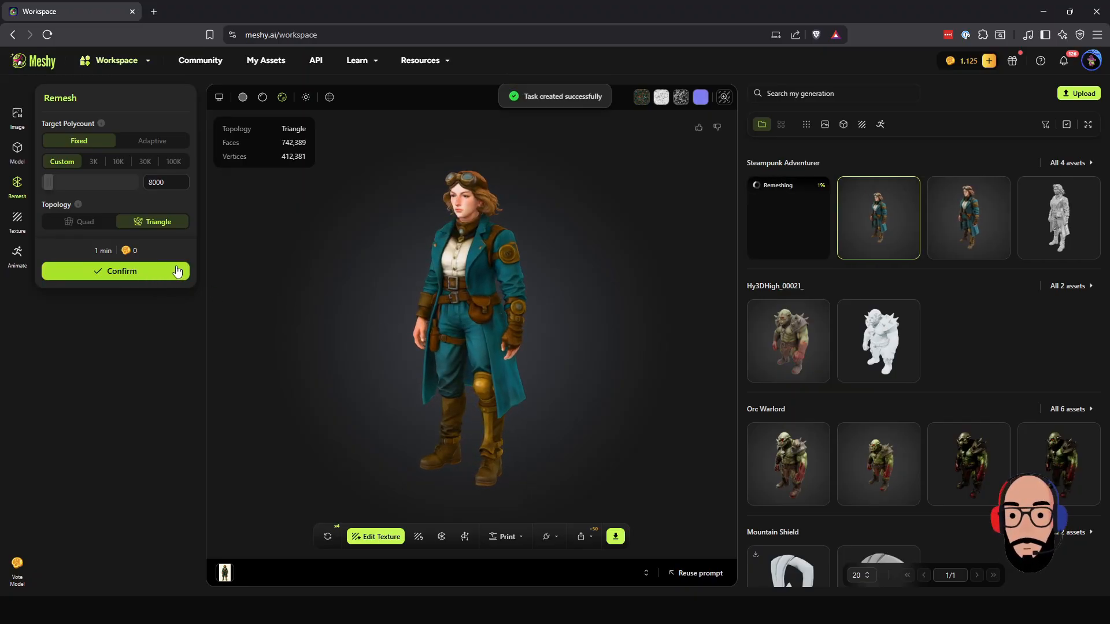
pyautogui.moveTo(547, 341); pyautogui.dragTo(598, 327)
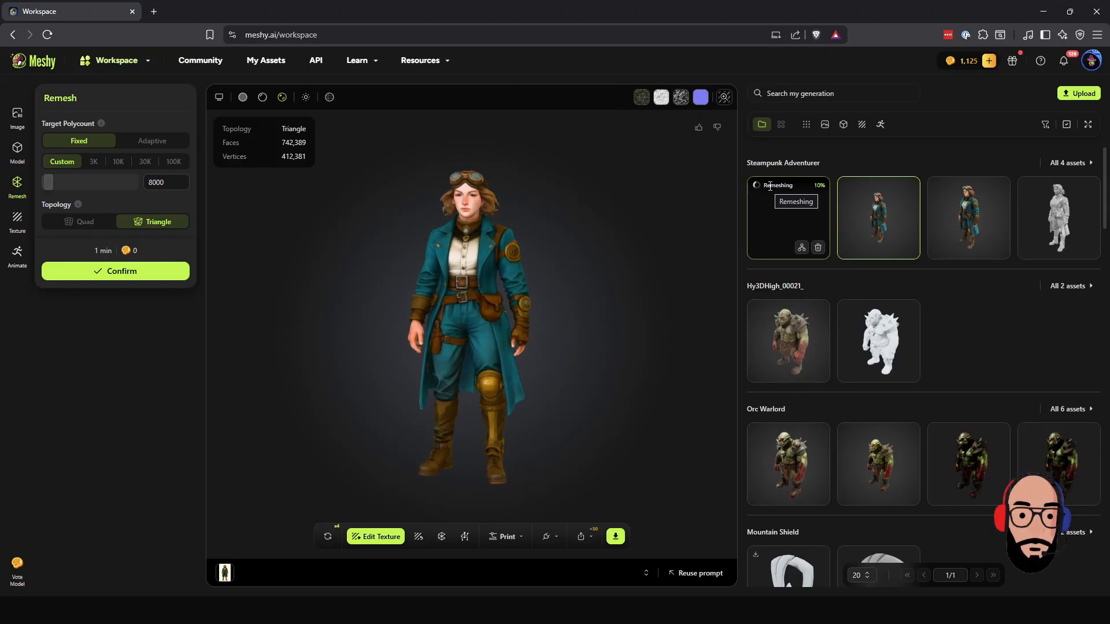
pyautogui.moveTo(447, 299)
pyautogui.mouseDown()
pyautogui.moveTo(524, 301)
pyautogui.moveTo(467, 298)
pyautogui.mouseUp()
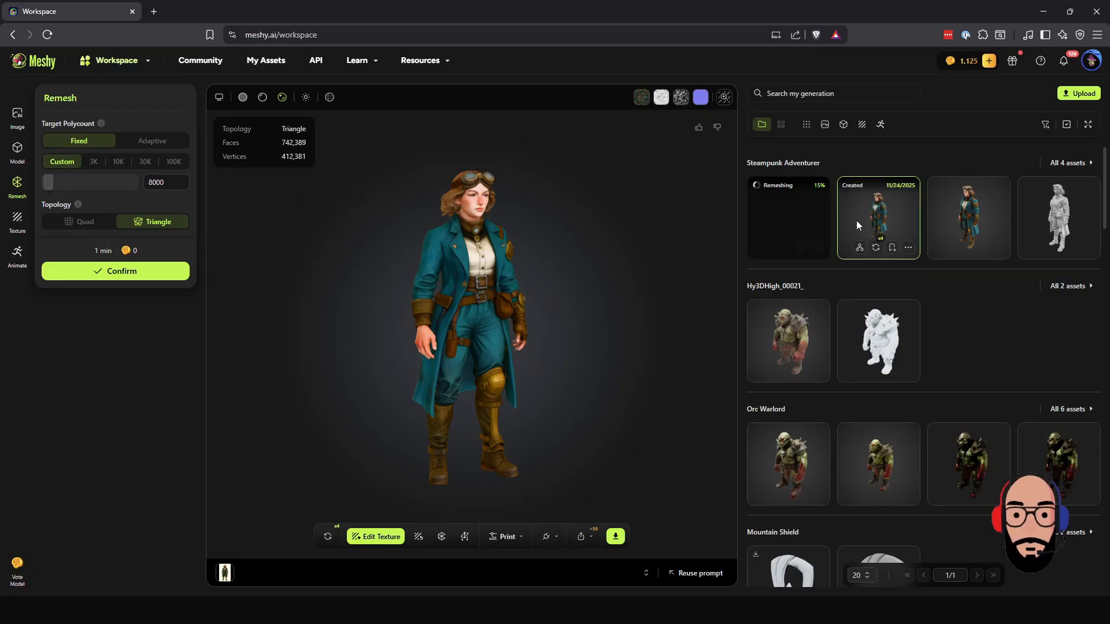
pyautogui.moveTo(632, 304)
pyautogui.mouseDown()
pyautogui.moveTo(498, 316)
pyautogui.moveTo(630, 302)
pyautogui.mouseUp()
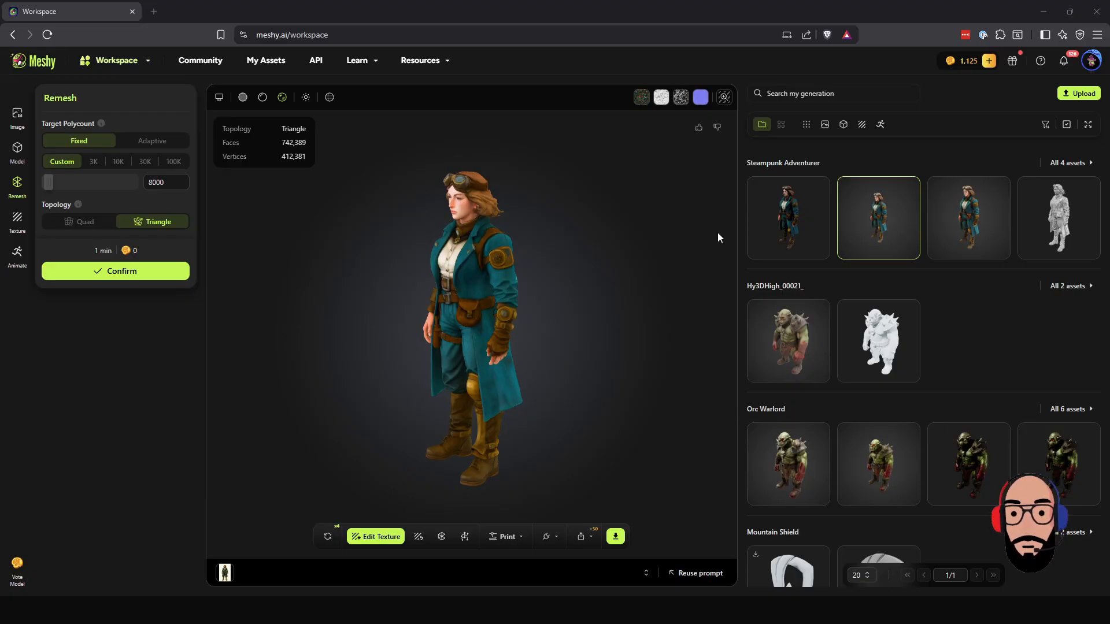
# Open the remeshed Steampunk Adventurer and inspect its textured surface from the front, side and close up
pyautogui.click(766, 224)
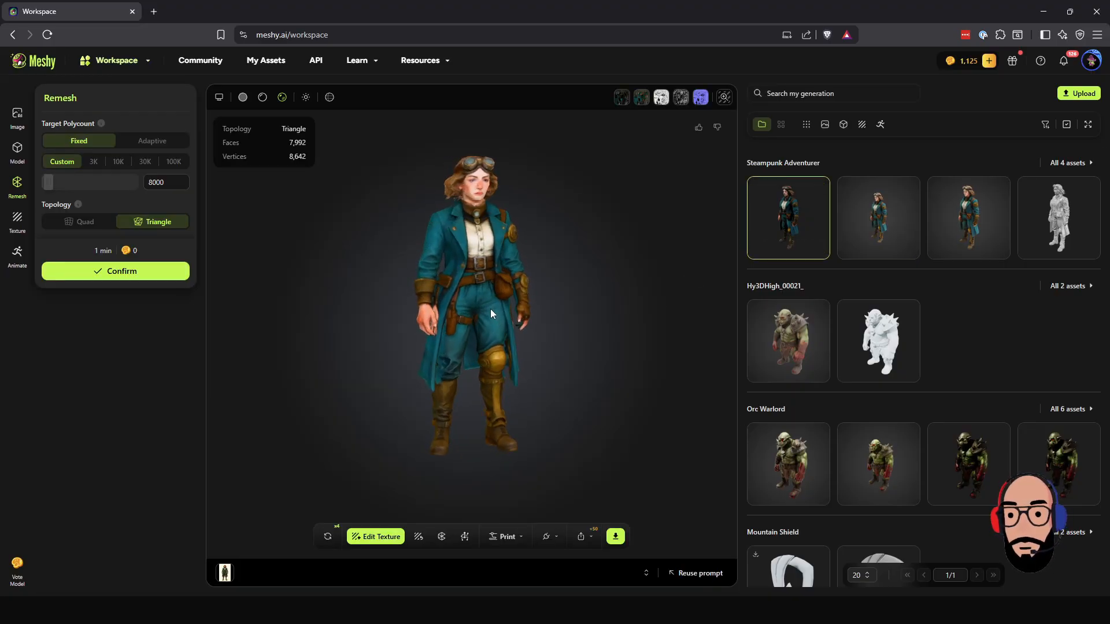
pyautogui.scroll(5, 490, 307)
pyautogui.moveTo(490, 306); pyautogui.dragTo(339, 304)
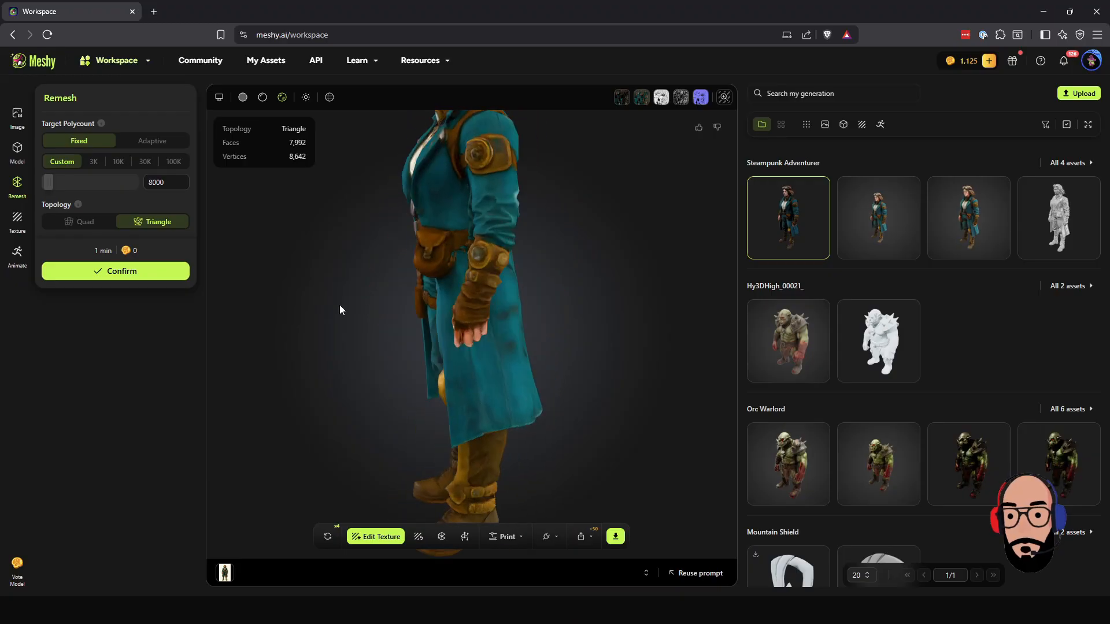
pyautogui.moveTo(479, 301); pyautogui.dragTo(414, 310)
pyautogui.scroll(-3, 439, 283)
pyautogui.moveTo(512, 348); pyautogui.dragTo(508, 311)
pyautogui.scroll(2, 537, 298)
pyautogui.moveTo(567, 286); pyautogui.dragTo(445, 261)
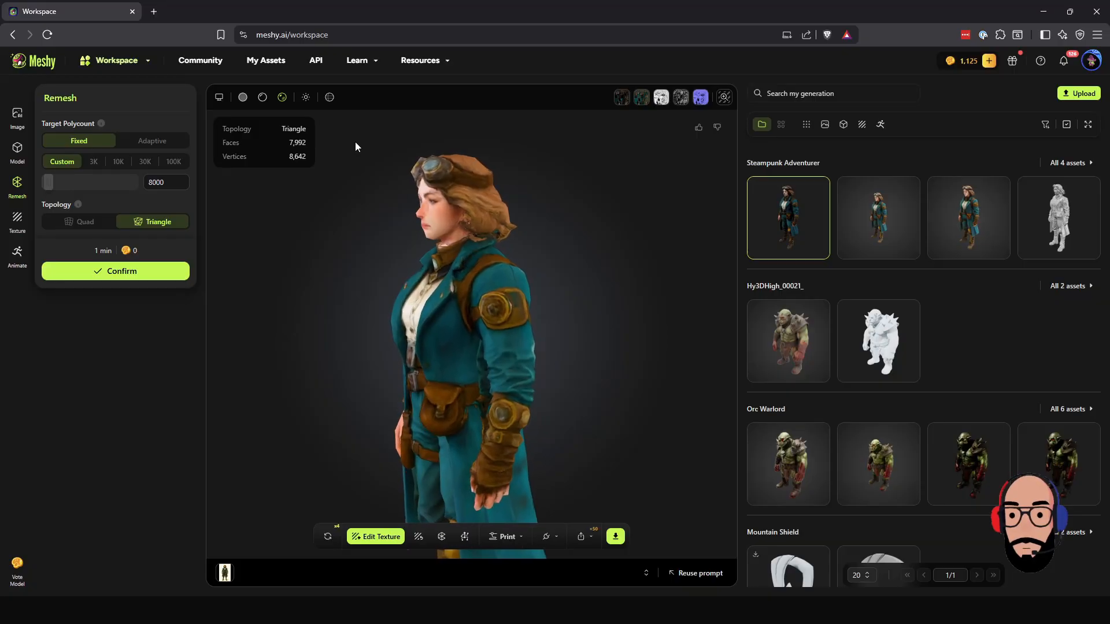
# Examine the remeshed model's wireframe with and without texture, and hide the wireframe to check the textured back of the coat
pyautogui.click(330, 98)
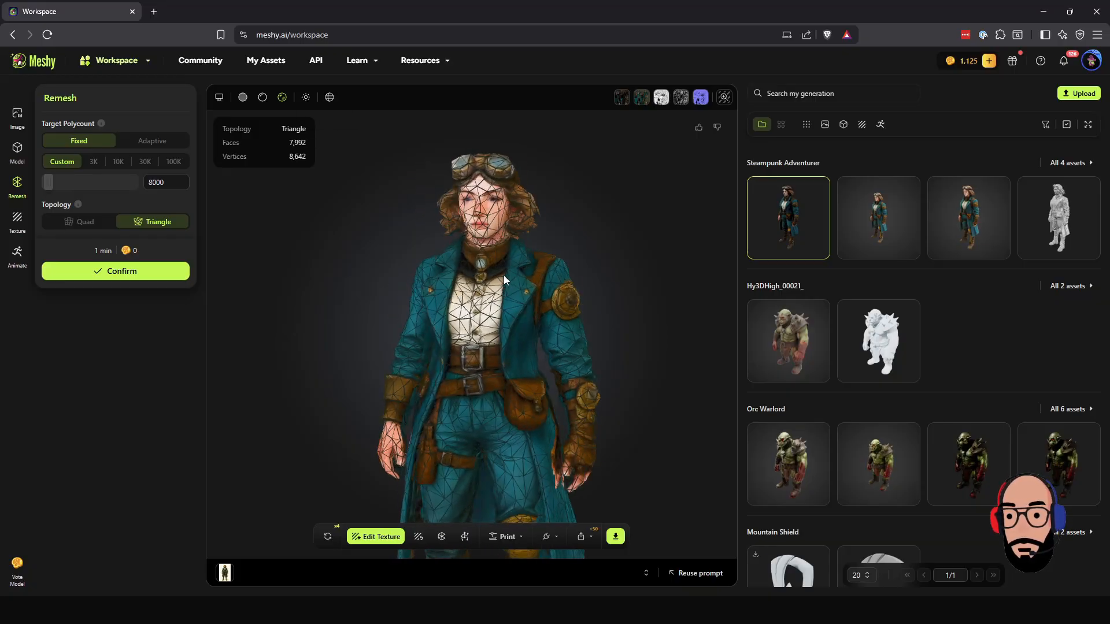
pyautogui.click(243, 97)
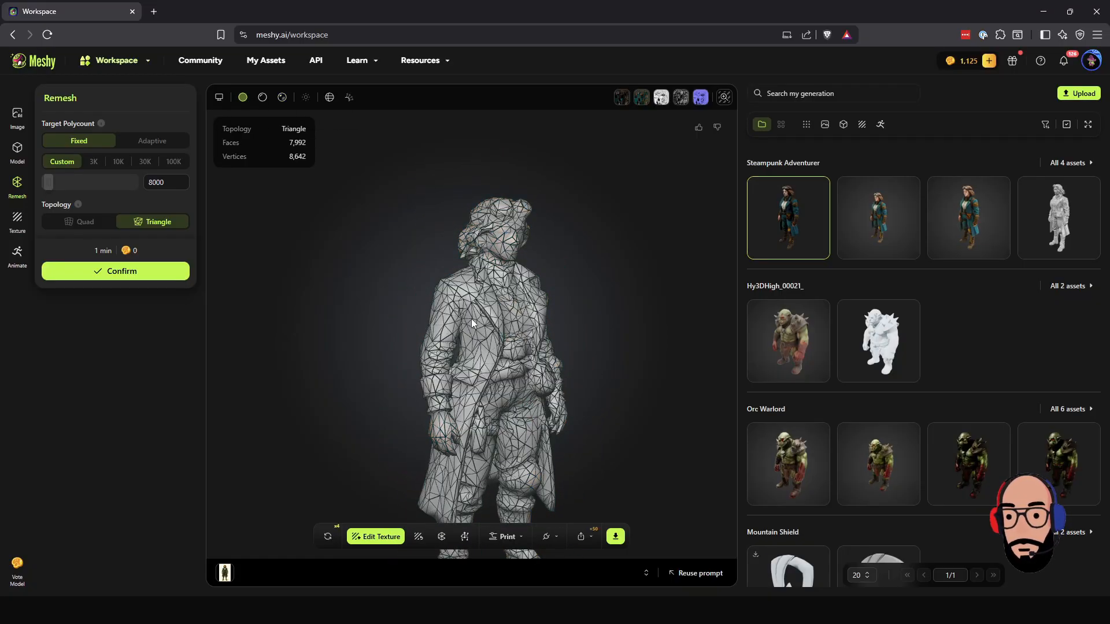
pyautogui.moveTo(453, 325)
pyautogui.mouseDown()
pyautogui.moveTo(458, 335)
pyautogui.moveTo(318, 327)
pyautogui.moveTo(563, 342)
pyautogui.moveTo(341, 203)
pyautogui.mouseUp()
pyautogui.scroll(3, 449, 349)
pyautogui.click(280, 98)
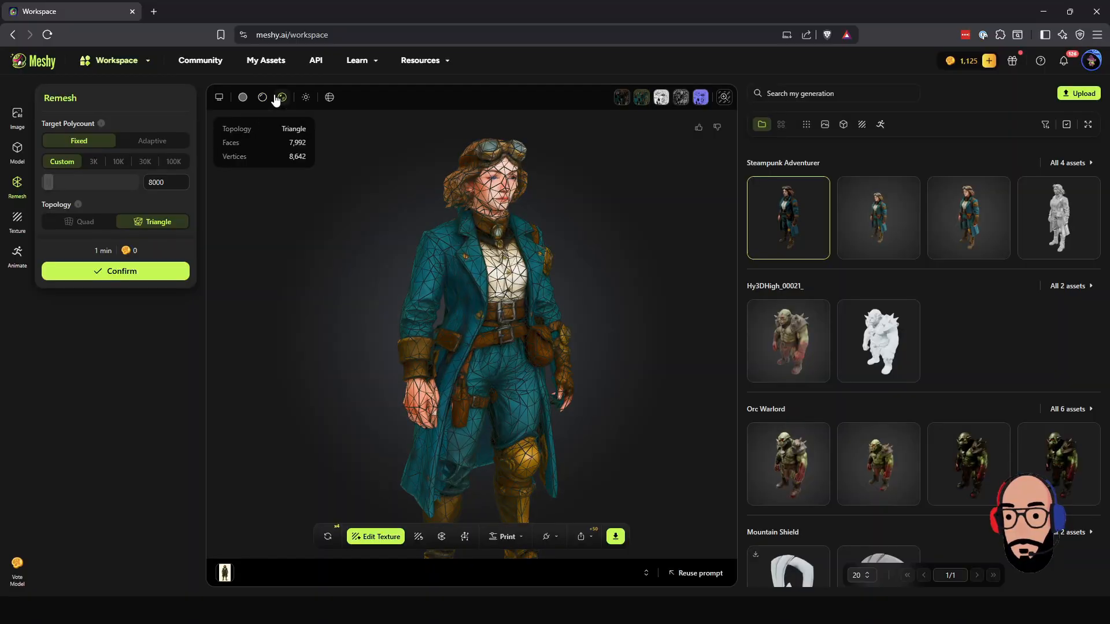
pyautogui.click(329, 97)
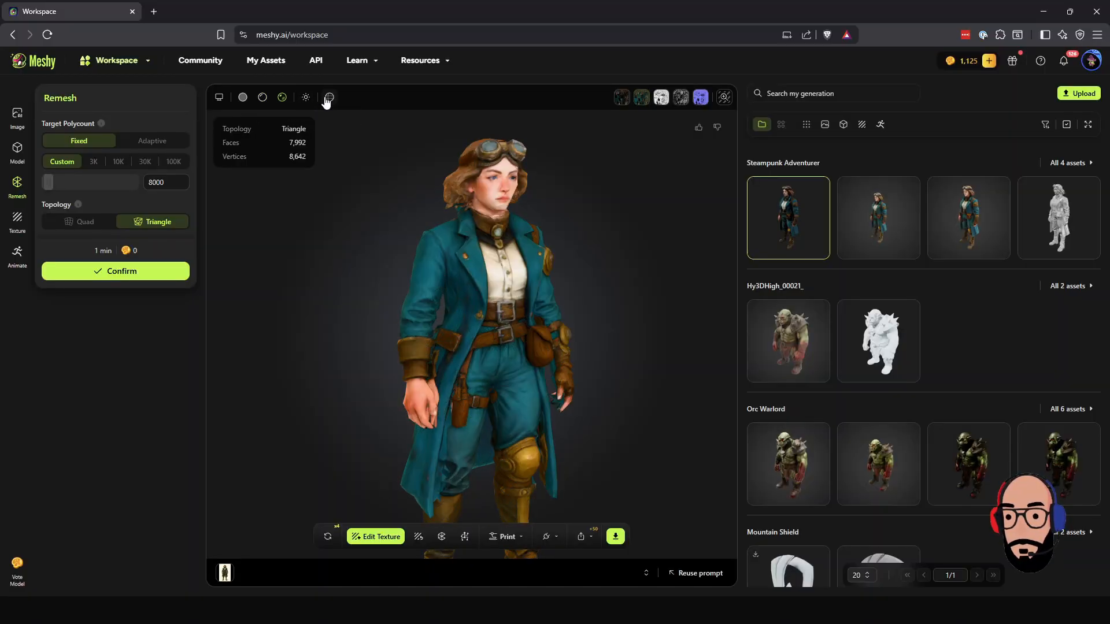
pyautogui.moveTo(496, 325); pyautogui.dragTo(367, 335)
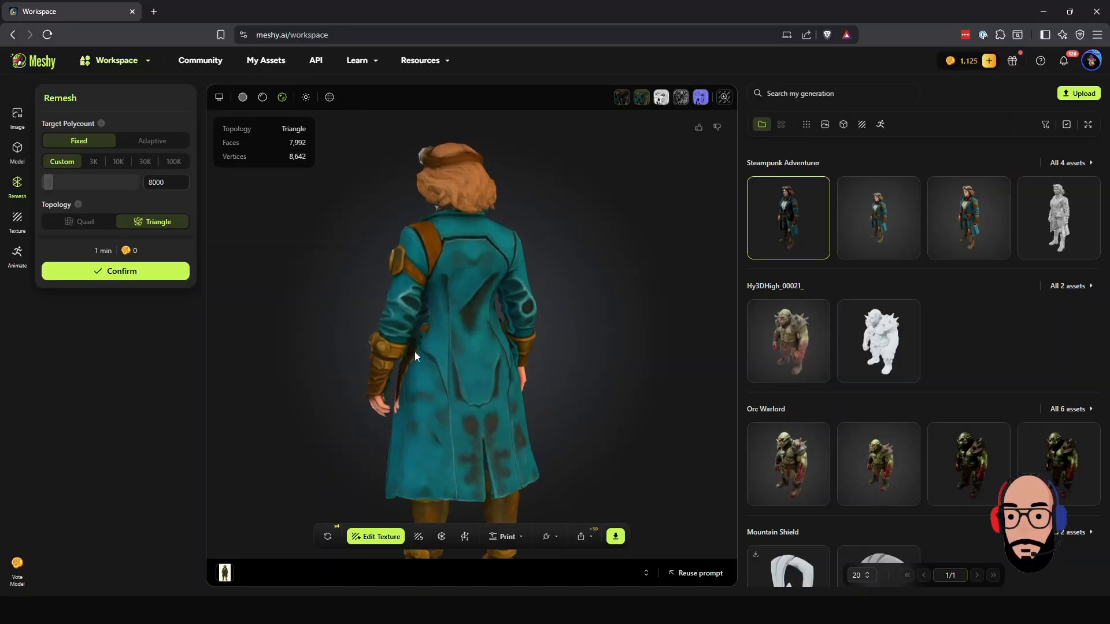
pyautogui.scroll(5, 414, 352)
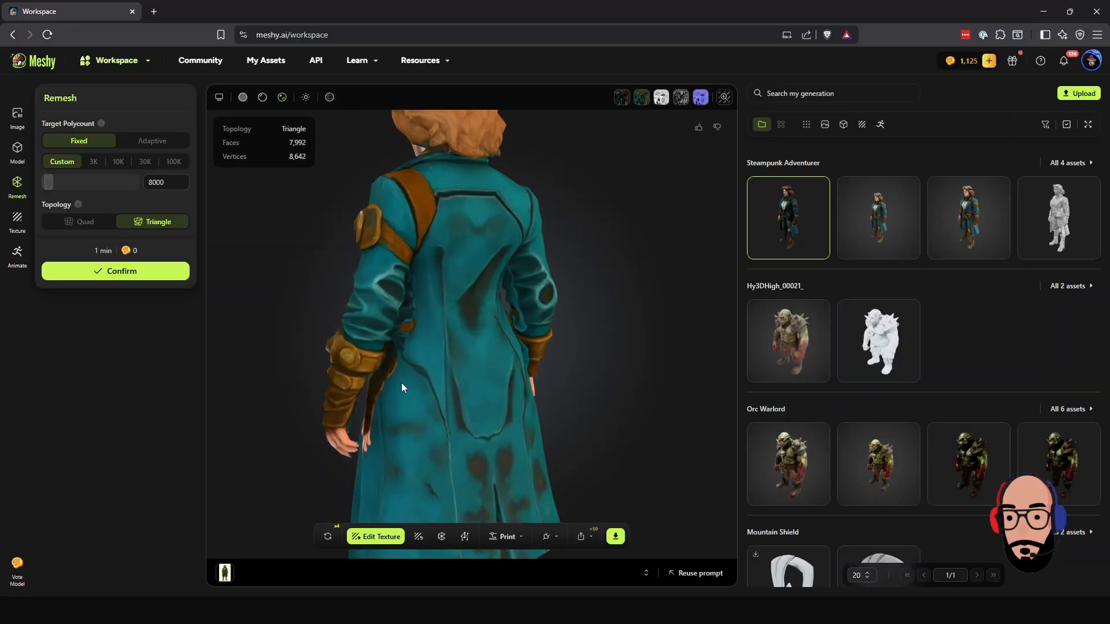
# Try repairing the dark patches on the back of the coat beside the hand with the texture brush, and discard the unsaved edits
pyautogui.click(379, 536)
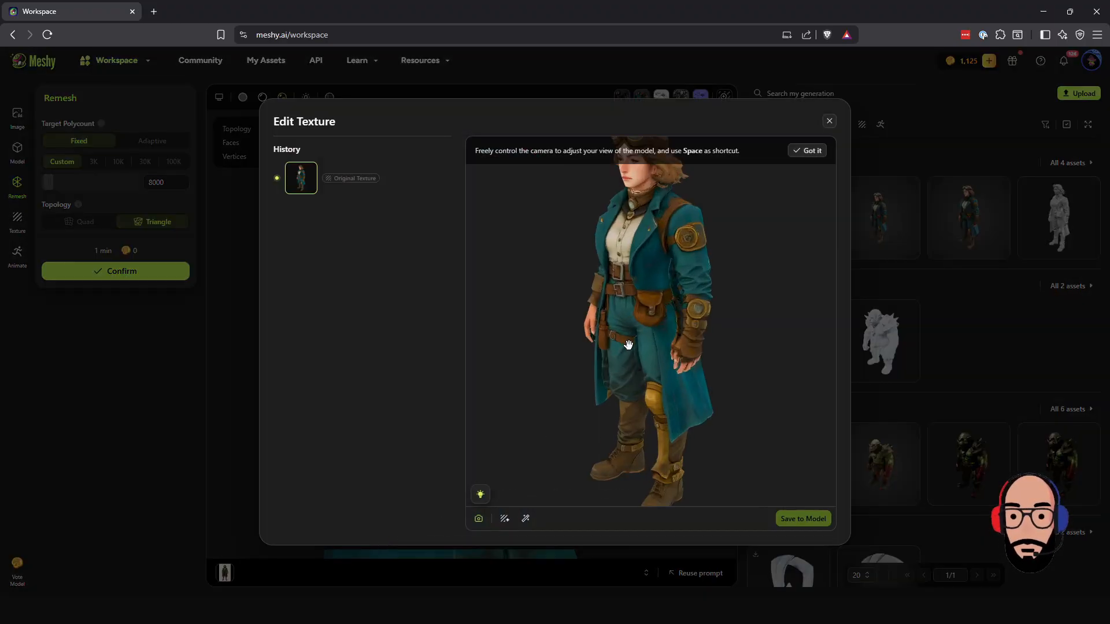
pyautogui.scroll(5, 628, 345)
pyautogui.moveTo(628, 345); pyautogui.dragTo(605, 302)
pyautogui.scroll(2, 596, 312)
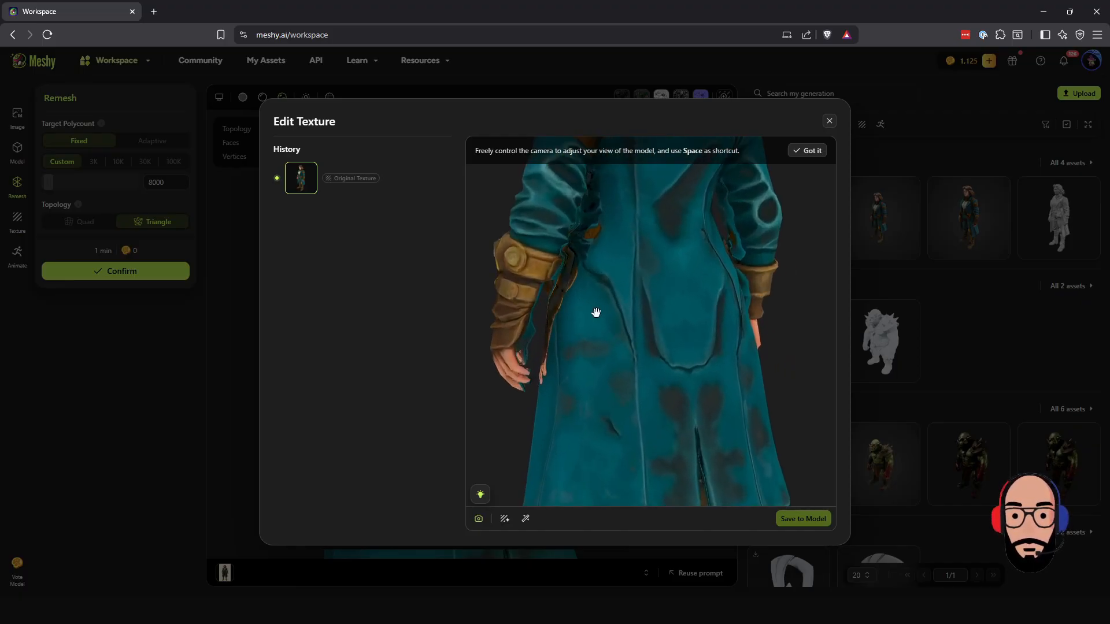
pyautogui.click(526, 519)
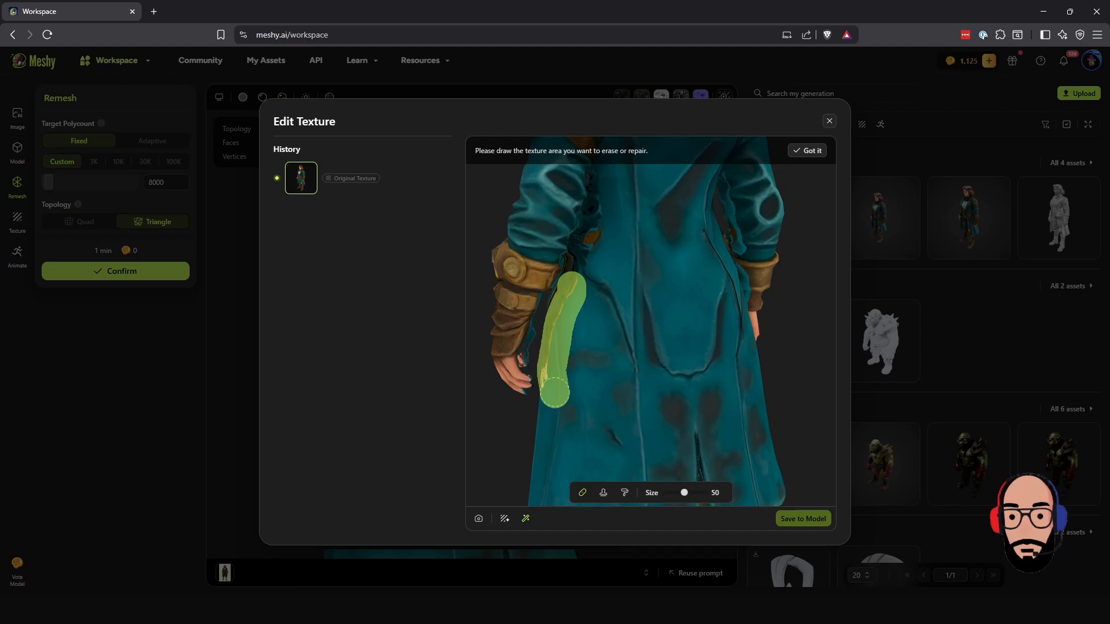
pyautogui.moveTo(556, 342); pyautogui.dragTo(627, 344)
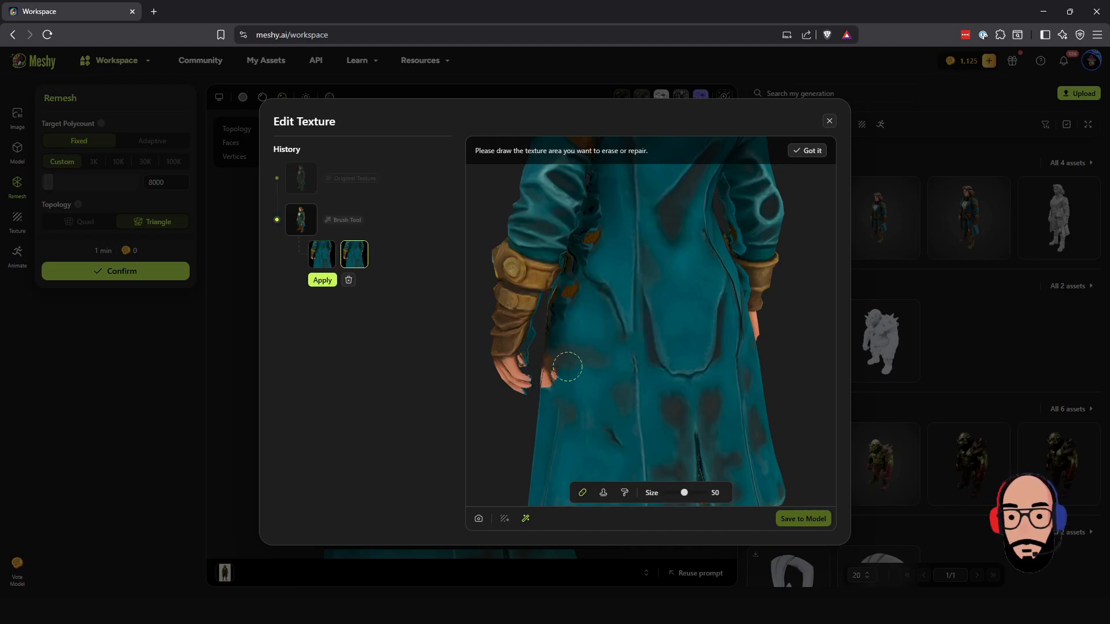
pyautogui.moveTo(558, 362); pyautogui.dragTo(552, 382)
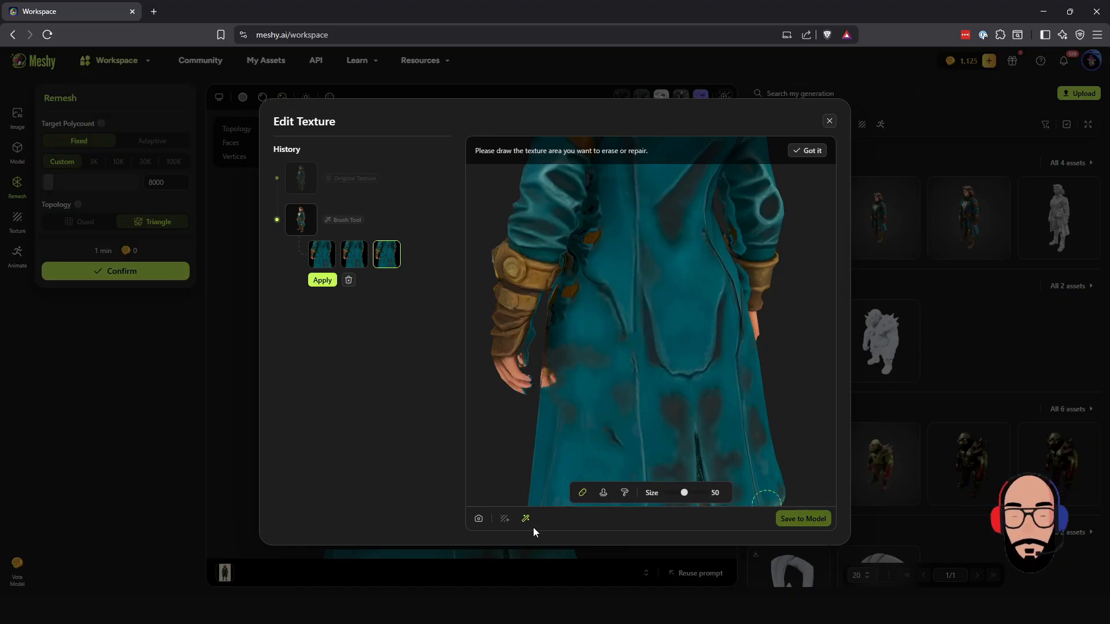
pyautogui.click(829, 121)
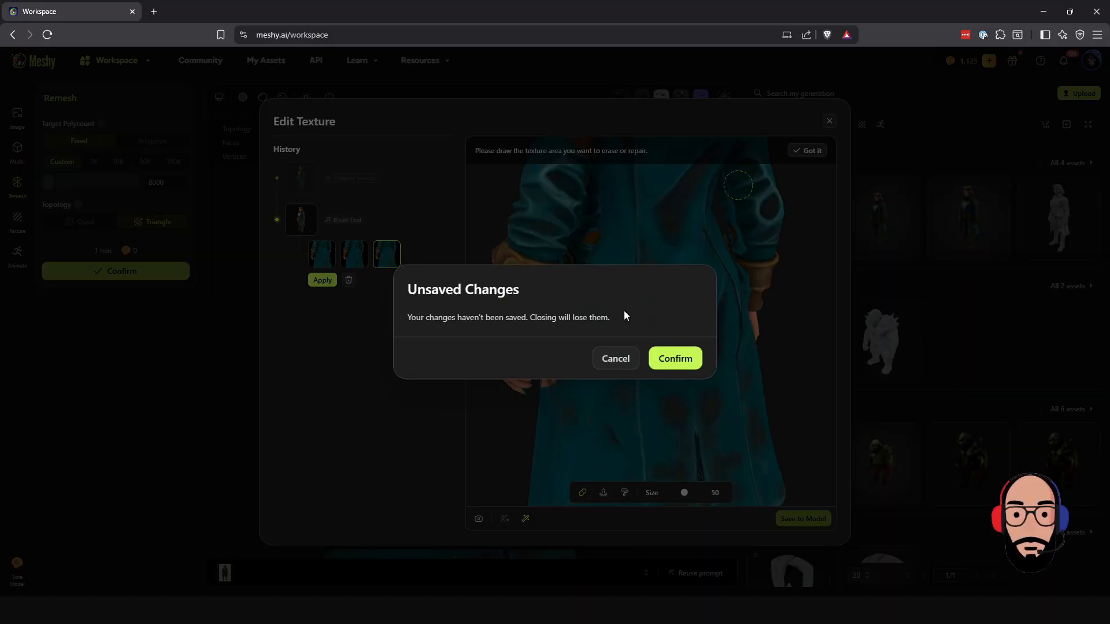
pyautogui.click(670, 359)
pyautogui.scroll(-5, 564, 332)
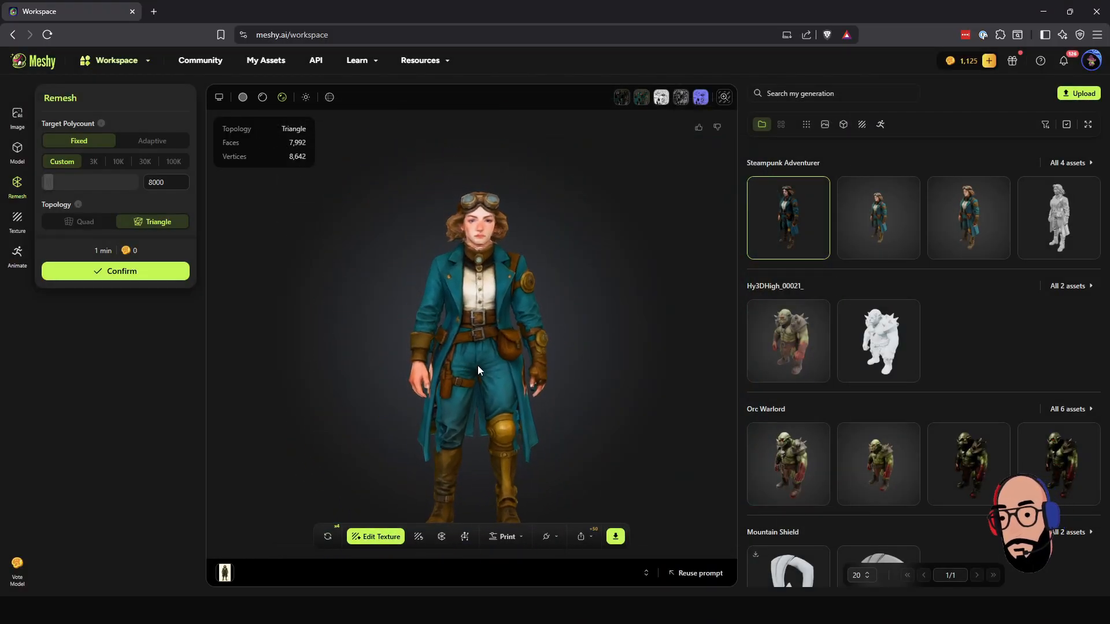
pyautogui.moveTo(453, 345)
pyautogui.mouseDown()
pyautogui.moveTo(646, 353)
pyautogui.moveTo(439, 345)
pyautogui.mouseUp()
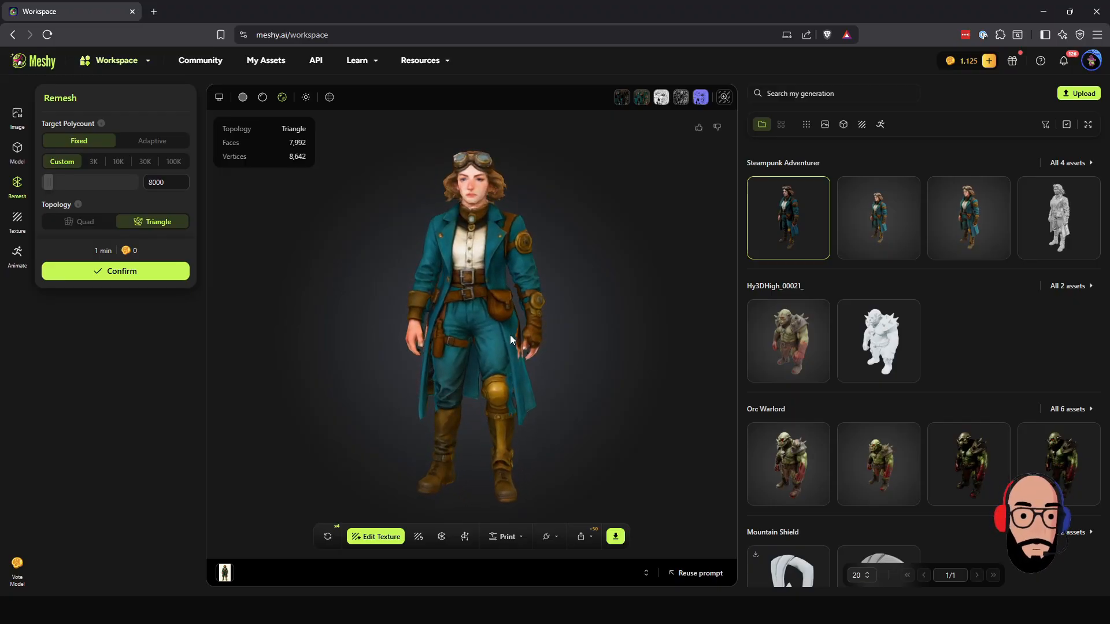
# Open the new-model settings and view the other Steampunk Adventurer versions, ending on the untextured mesh
pyautogui.click(18, 152)
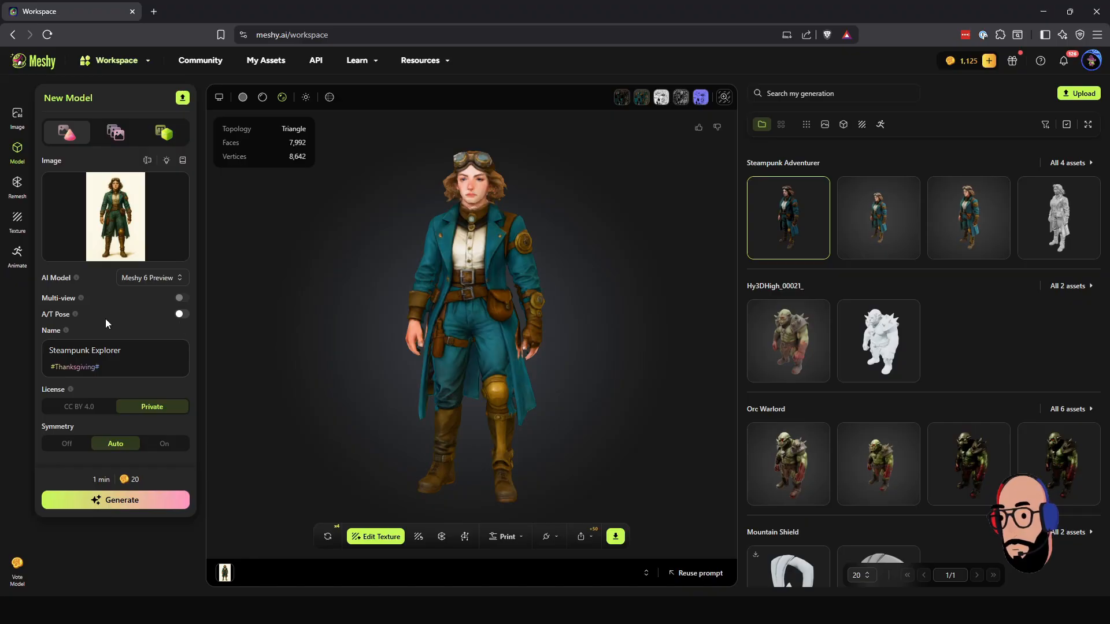
pyautogui.moveTo(76, 317)
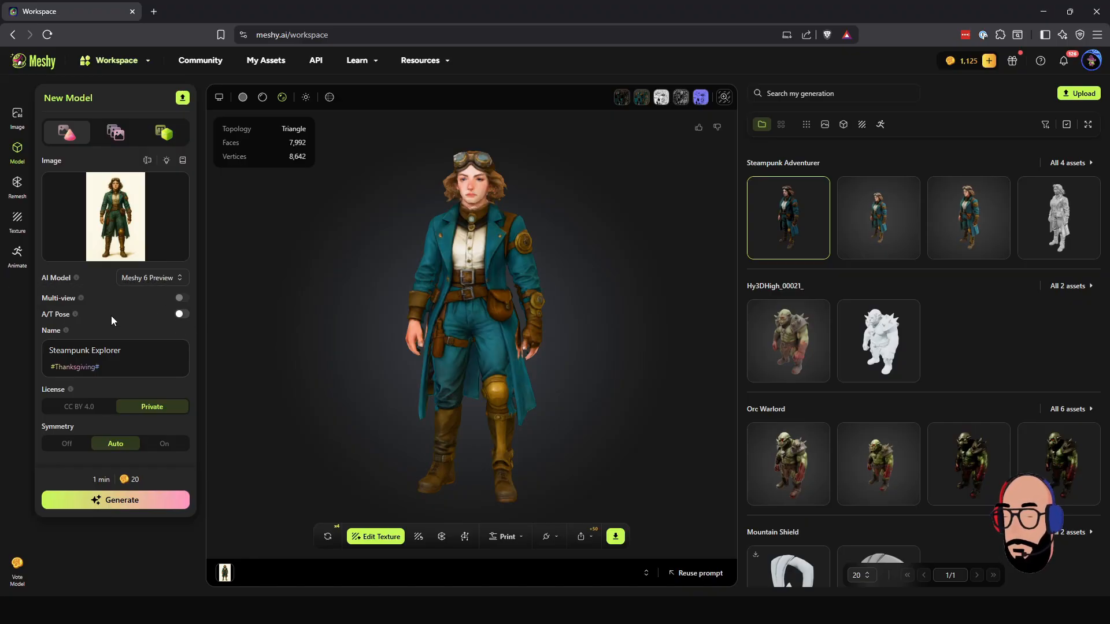
pyautogui.click(891, 232)
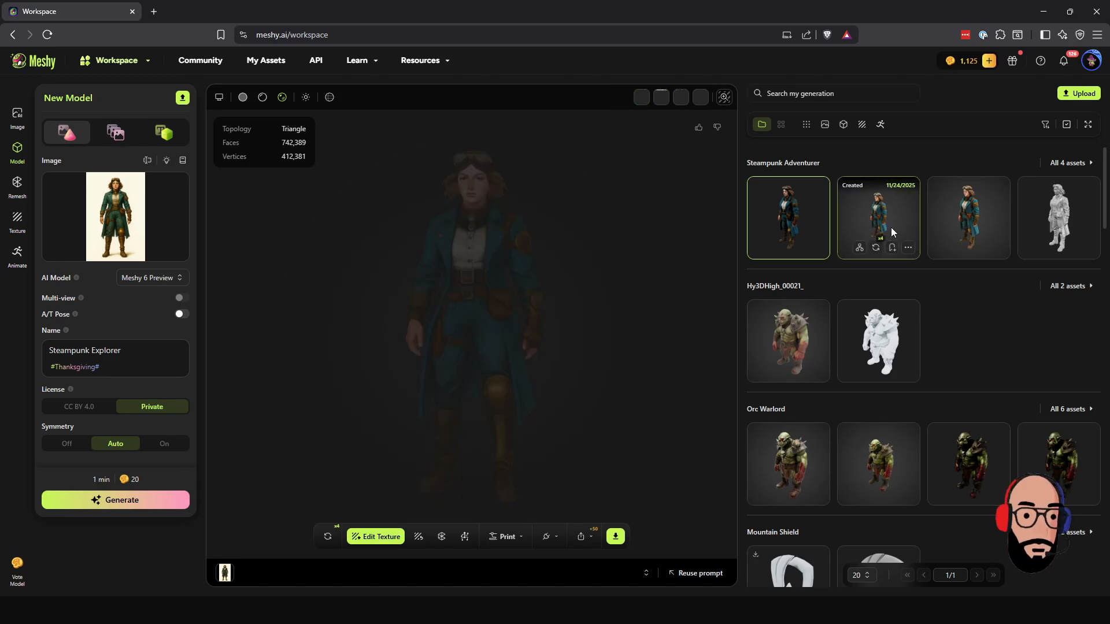
pyautogui.click(966, 214)
pyautogui.click(1037, 213)
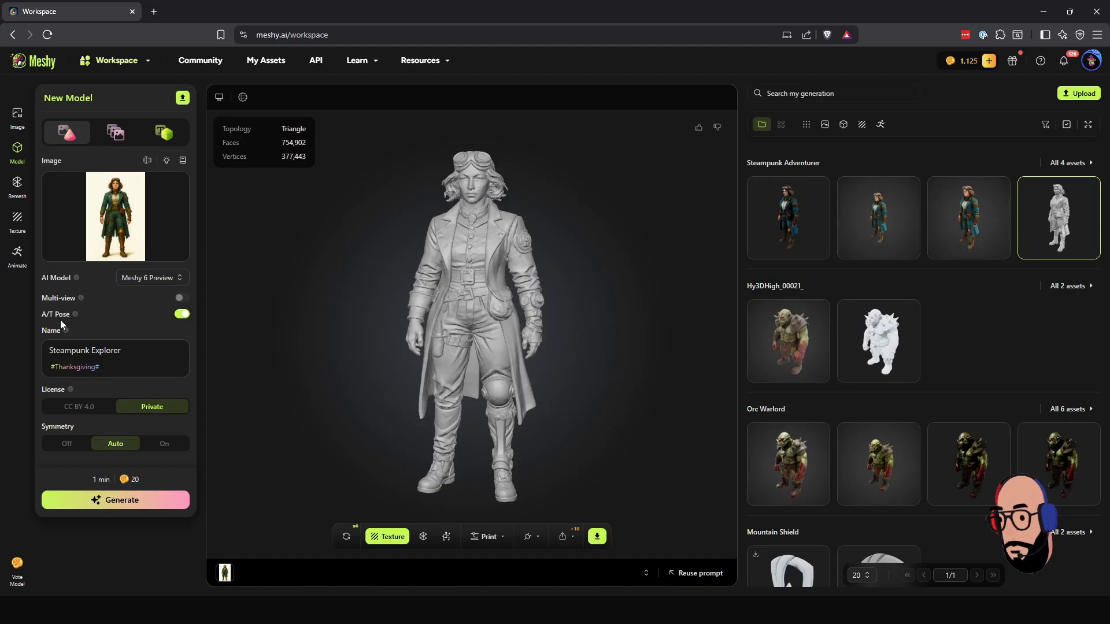
# Generate a new Steampunk Explorer model from the loaded image with Meshy 6 Preview and A/T Pose enabled
pyautogui.moveTo(74, 314)
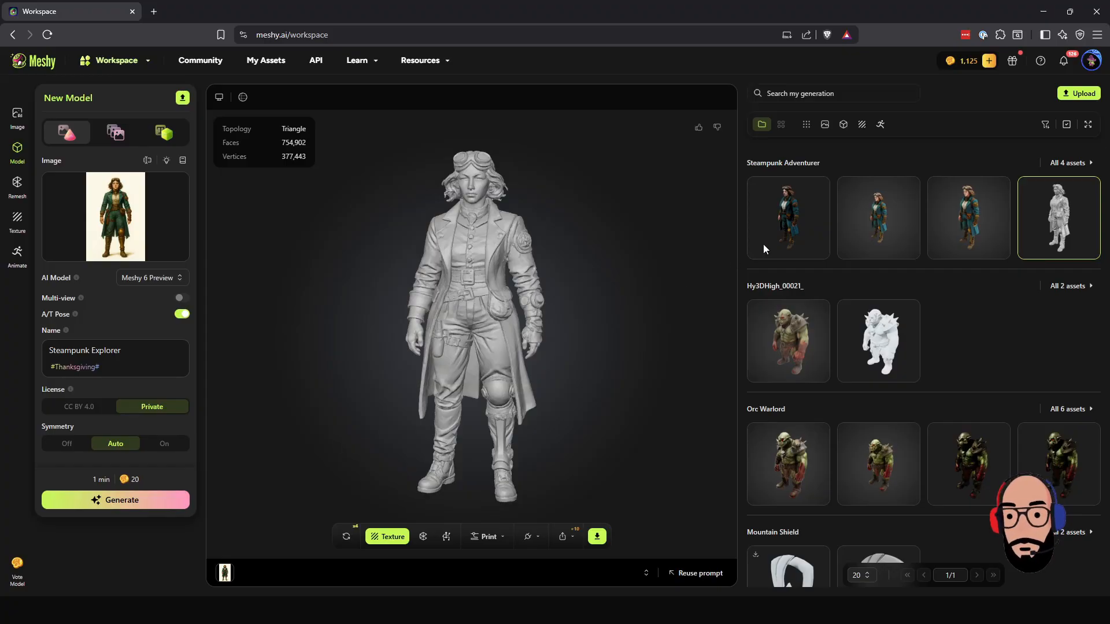
pyautogui.moveTo(397, 365); pyautogui.dragTo(351, 363)
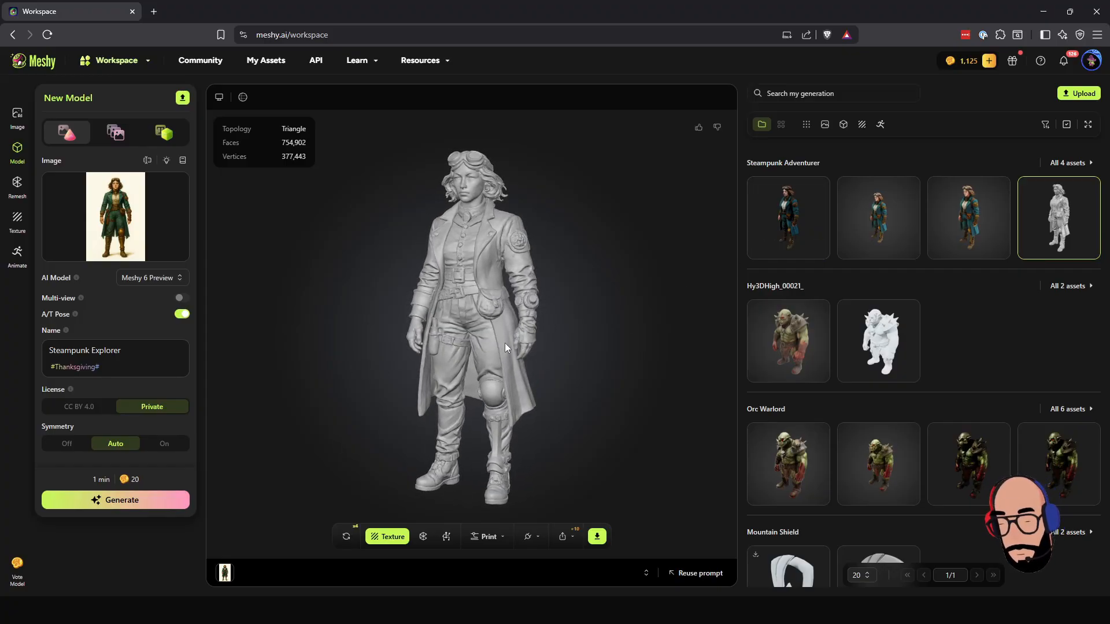
pyautogui.moveTo(505, 342)
pyautogui.mouseDown()
pyautogui.moveTo(332, 341)
pyautogui.moveTo(487, 343)
pyautogui.mouseUp()
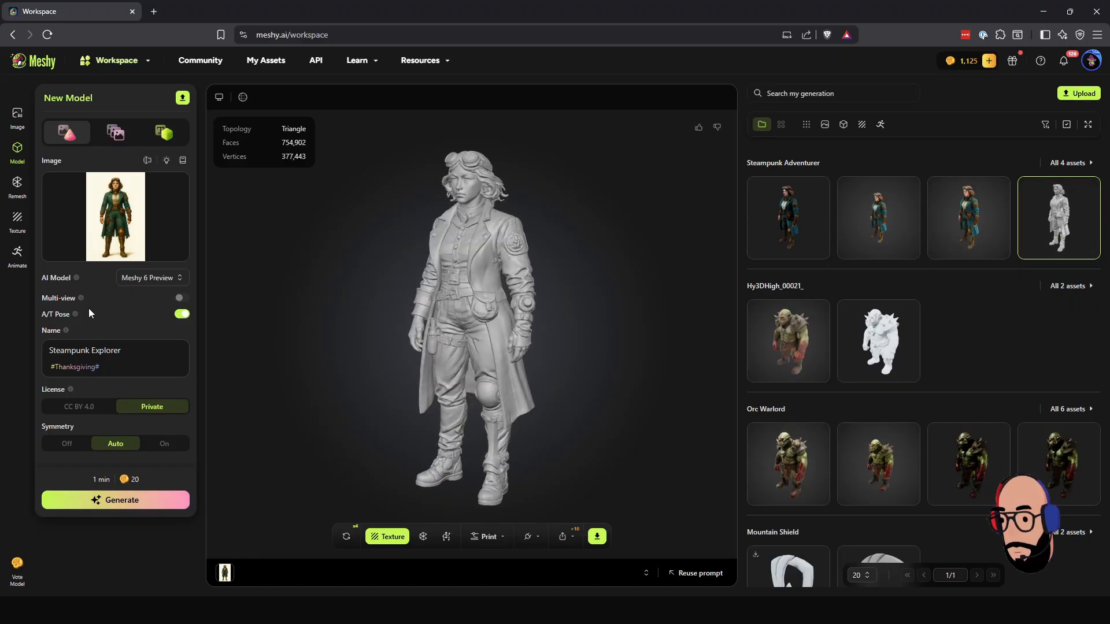
pyautogui.moveTo(76, 314)
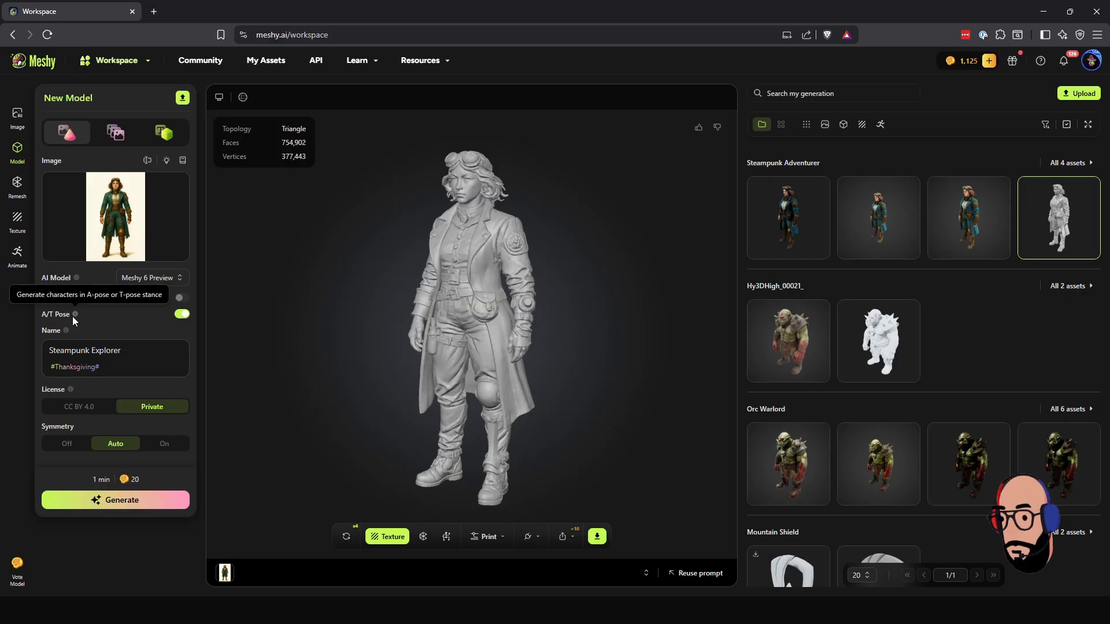
pyautogui.moveTo(386, 348)
pyautogui.mouseDown()
pyautogui.moveTo(469, 349)
pyautogui.moveTo(444, 353)
pyautogui.moveTo(497, 339)
pyautogui.moveTo(293, 325)
pyautogui.moveTo(490, 331)
pyautogui.mouseUp()
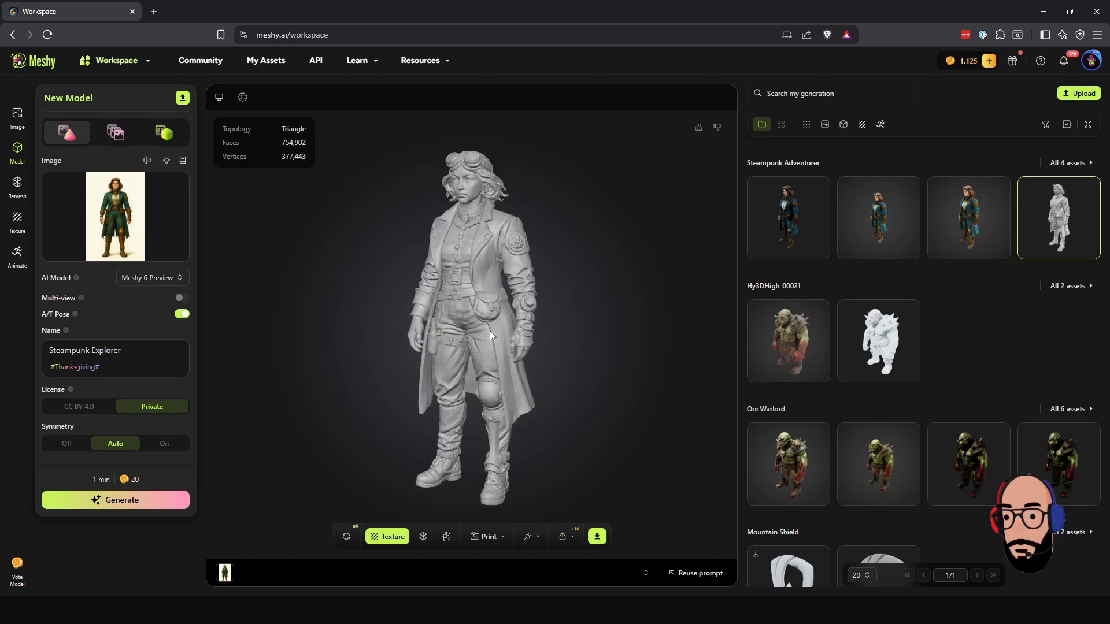
pyautogui.click(154, 502)
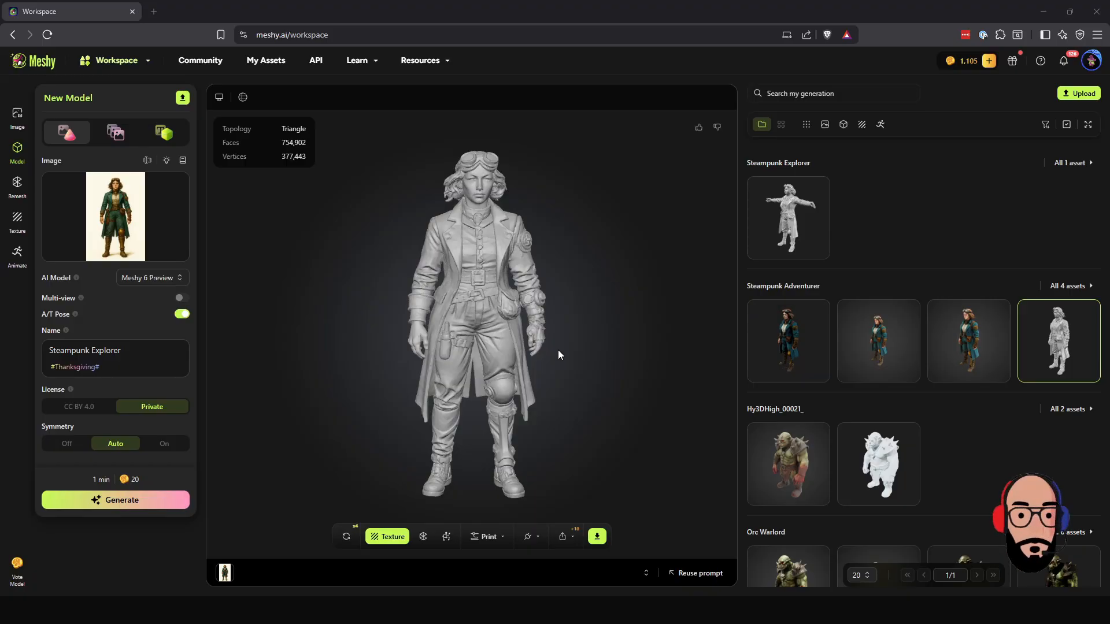
# Open the newly generated Steampunk Explorer mesh and inspect its pose and geometry from several angles and close up
pyautogui.moveTo(557, 349); pyautogui.dragTo(546, 348)
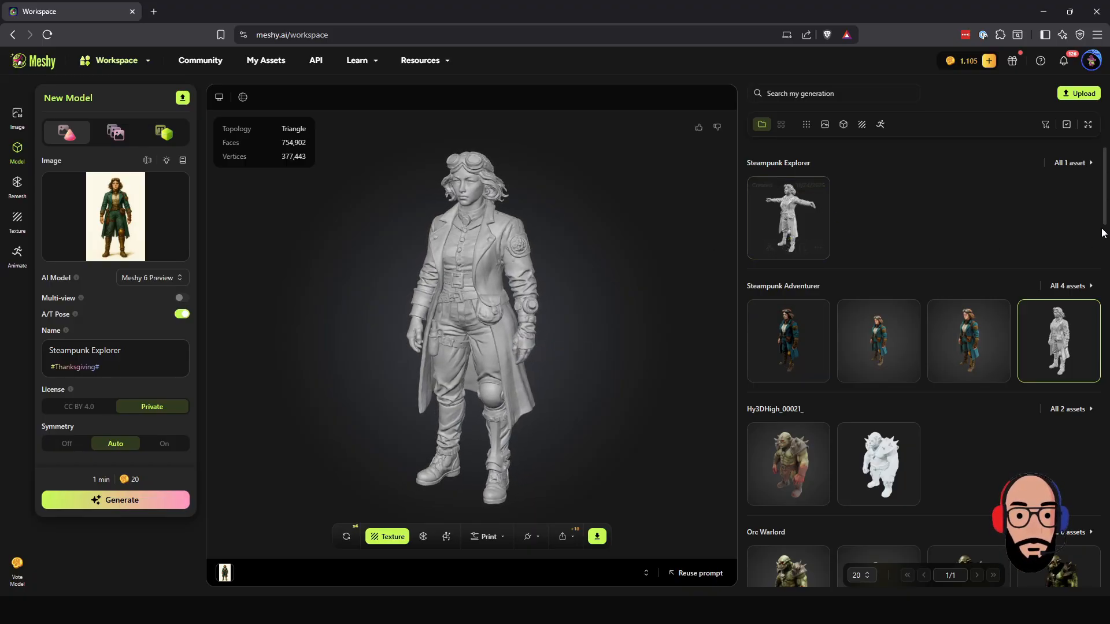
pyautogui.click(760, 216)
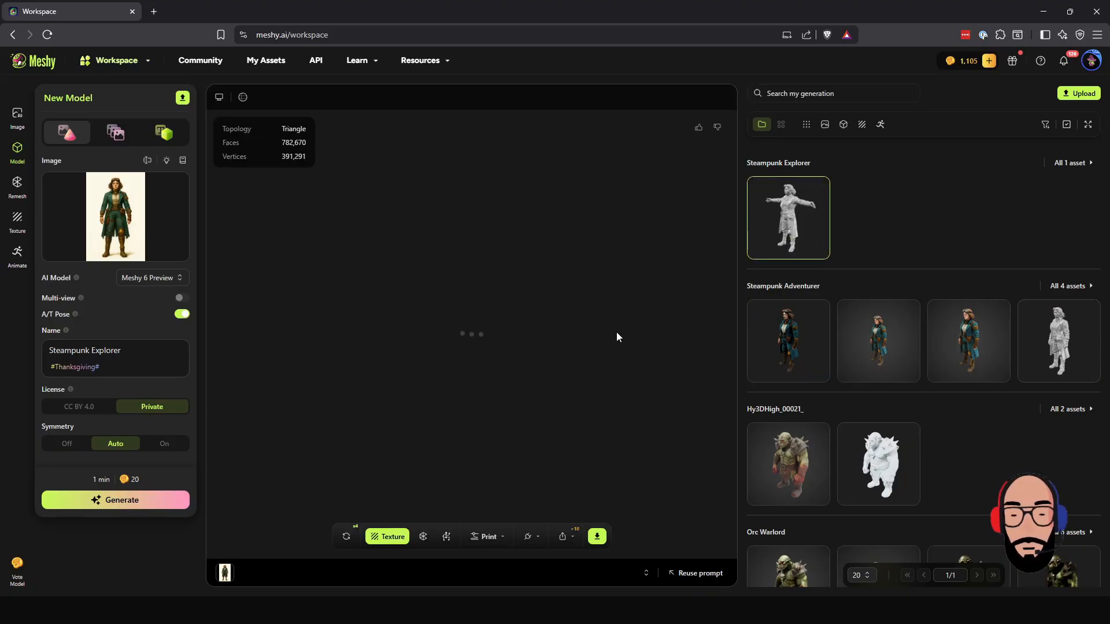
pyautogui.moveTo(574, 298); pyautogui.dragTo(642, 316)
pyautogui.moveTo(439, 321)
pyautogui.mouseDown()
pyautogui.moveTo(536, 313)
pyautogui.moveTo(441, 301)
pyautogui.mouseUp()
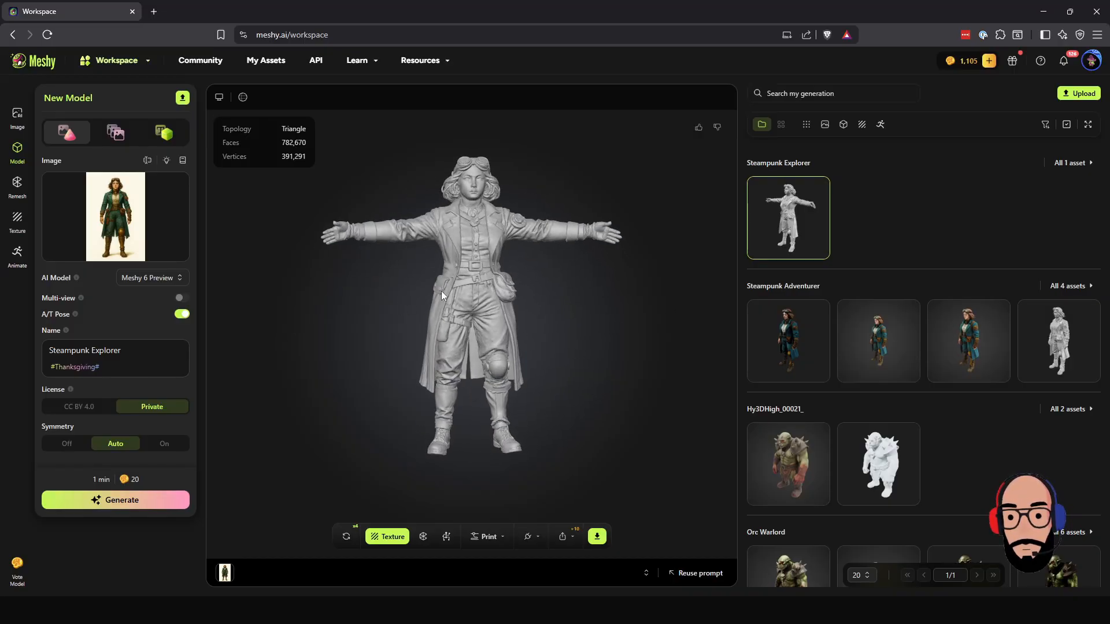
pyautogui.moveTo(525, 283); pyautogui.dragTo(484, 287)
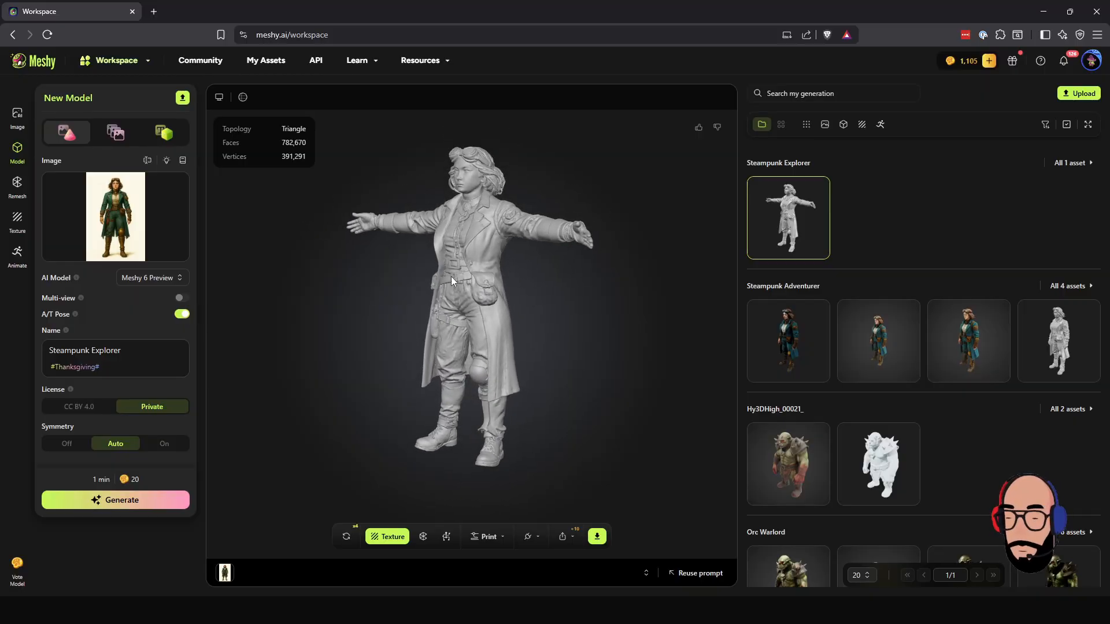
pyautogui.moveTo(421, 308); pyautogui.dragTo(487, 310)
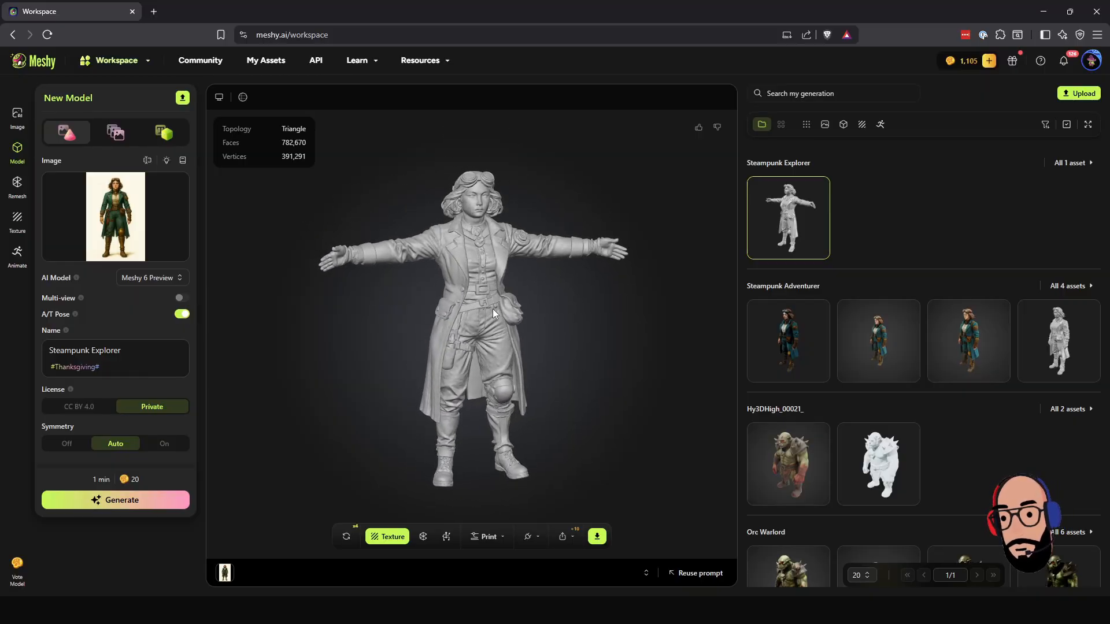
pyautogui.scroll(5, 492, 308)
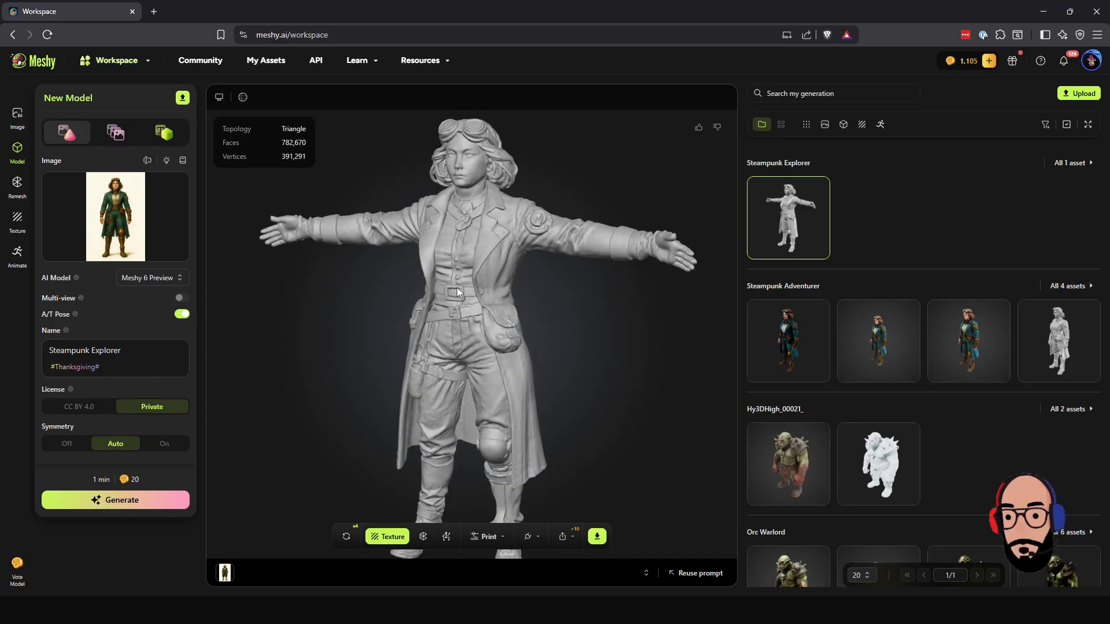
pyautogui.moveTo(456, 287); pyautogui.dragTo(490, 286)
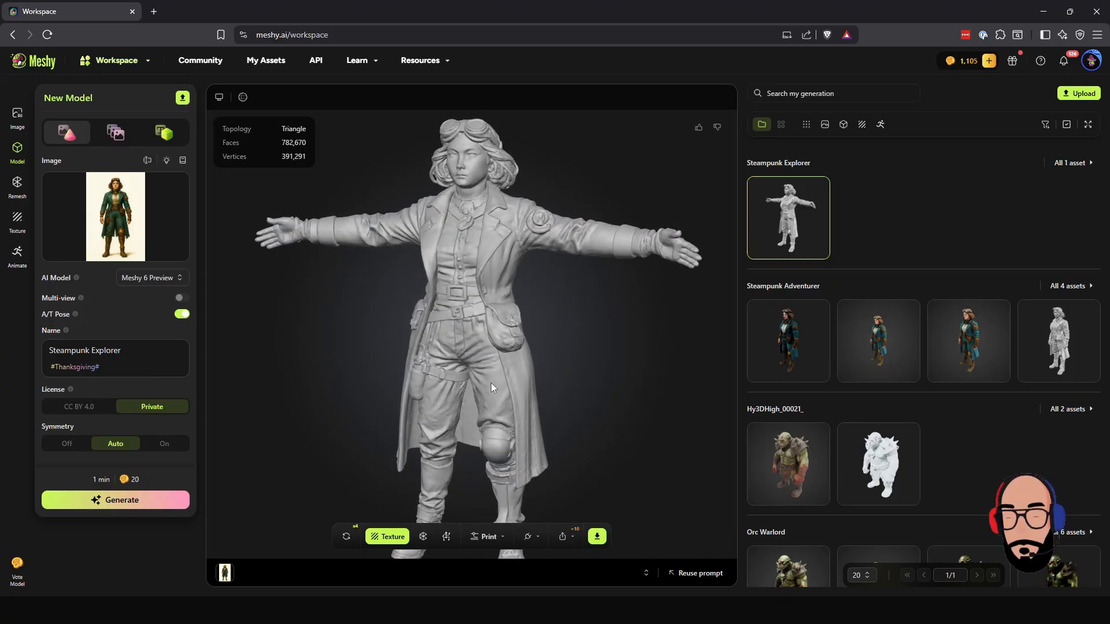
pyautogui.scroll(-4, 486, 353)
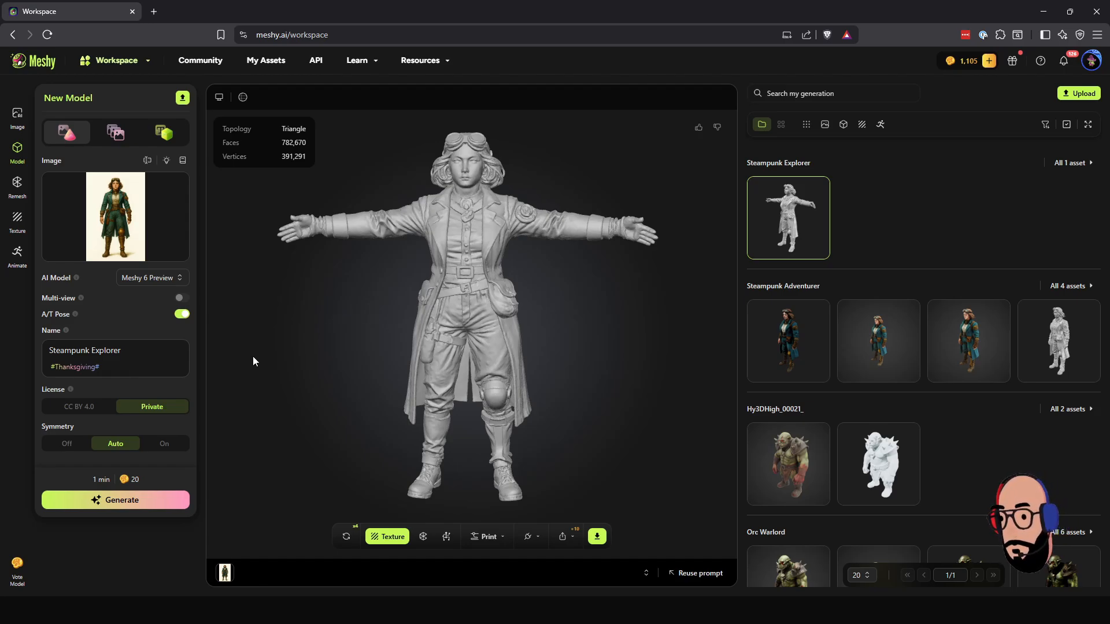
# Switch the model-generation AI model to Meshy 5, and texture the Steampunk Explorer mesh from its image with Meshy 5 and PBR maps
pyautogui.click(175, 283)
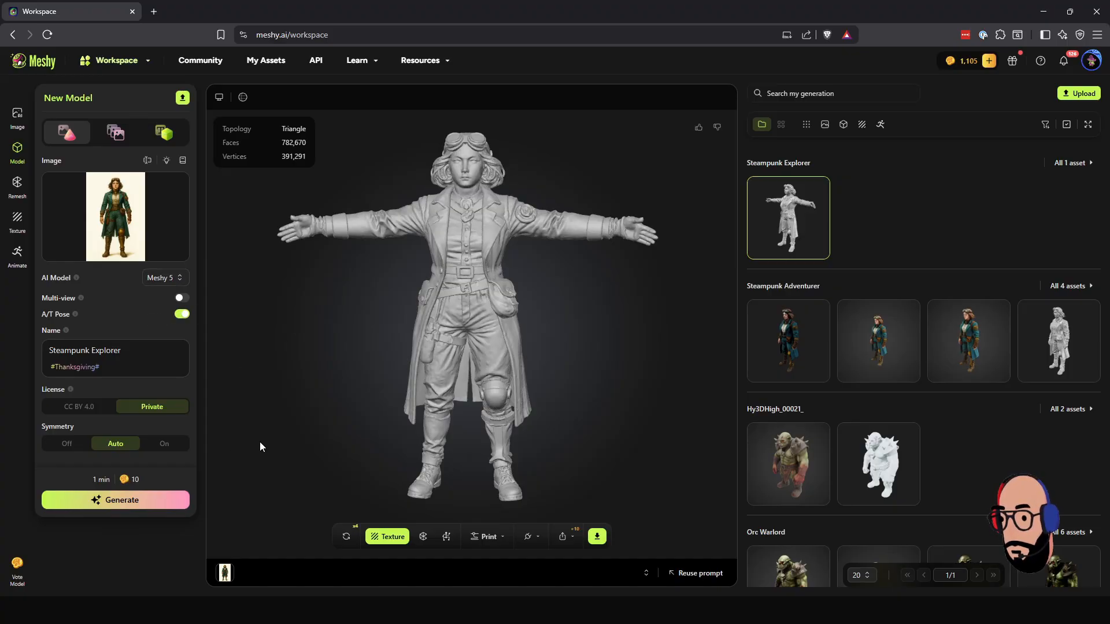
pyautogui.moveTo(573, 369); pyautogui.dragTo(552, 354)
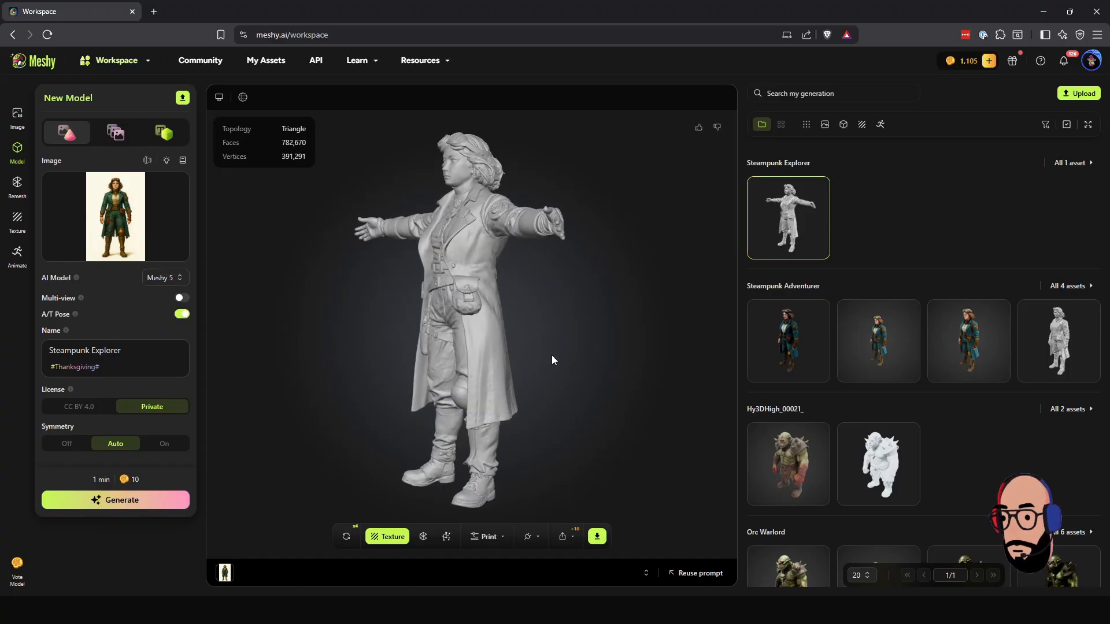
pyautogui.click(23, 215)
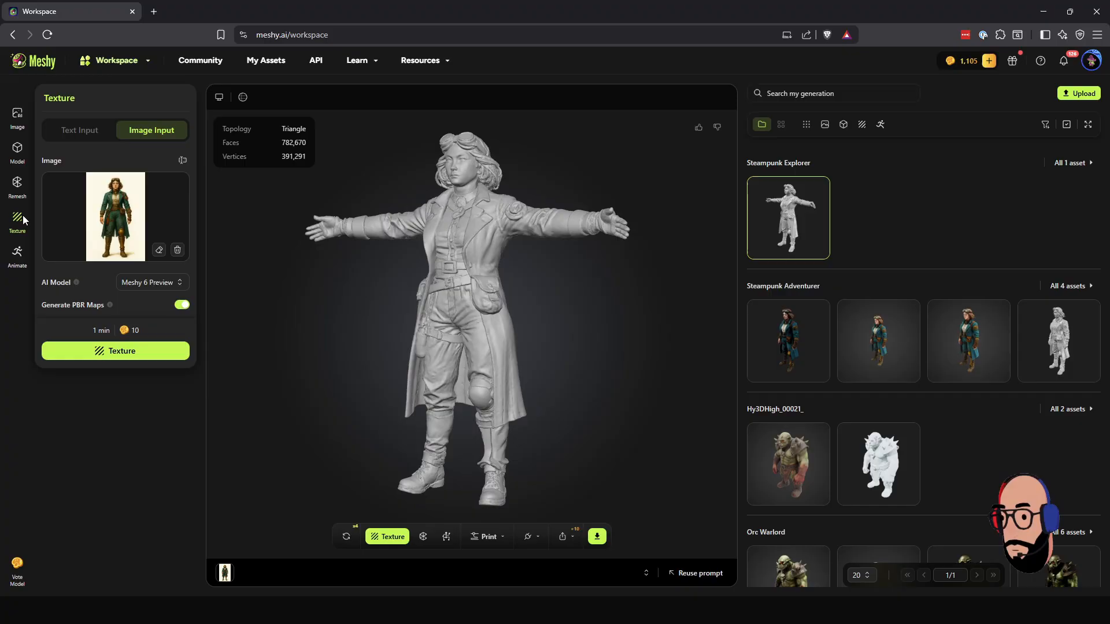
pyautogui.click(160, 286)
pyautogui.click(143, 321)
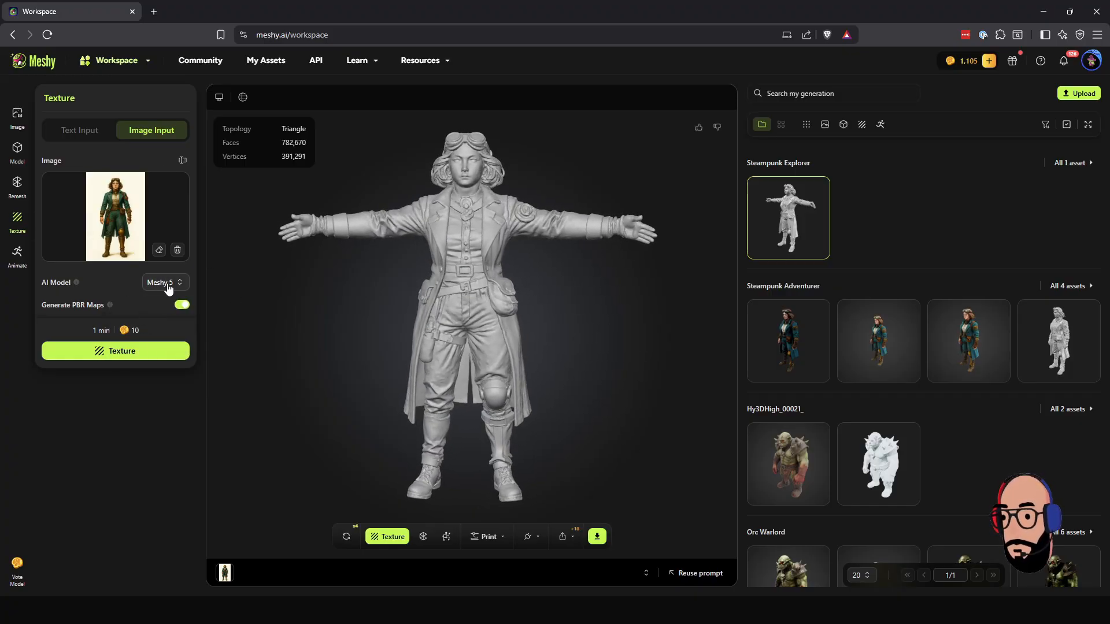
pyautogui.moveTo(314, 338)
pyautogui.mouseDown()
pyautogui.moveTo(353, 342)
pyautogui.moveTo(310, 339)
pyautogui.moveTo(329, 334)
pyautogui.mouseUp()
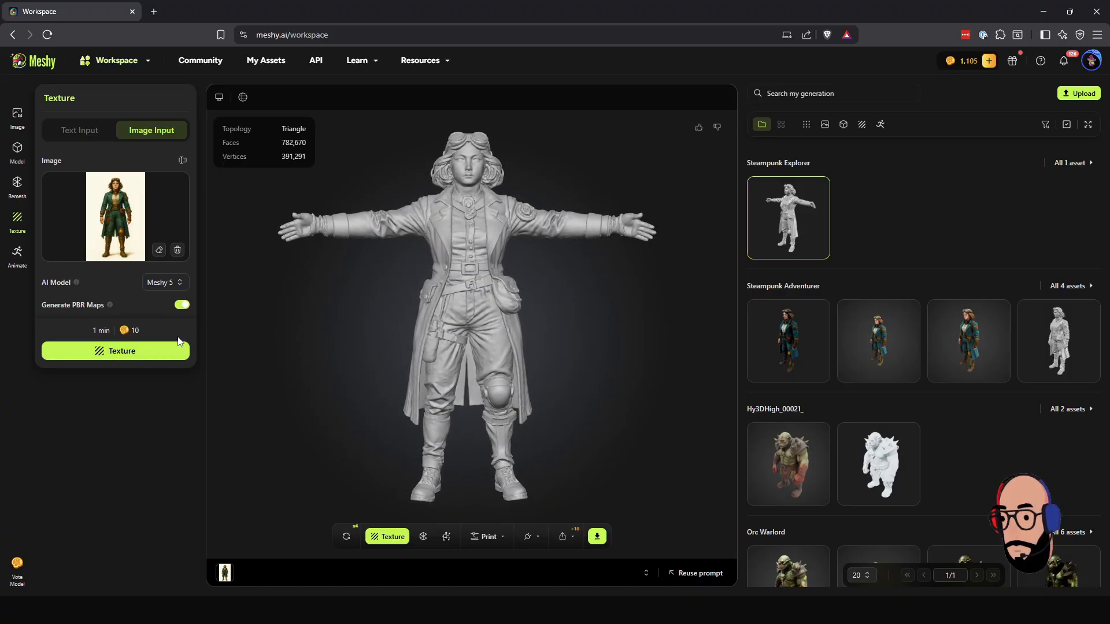
pyautogui.click(158, 354)
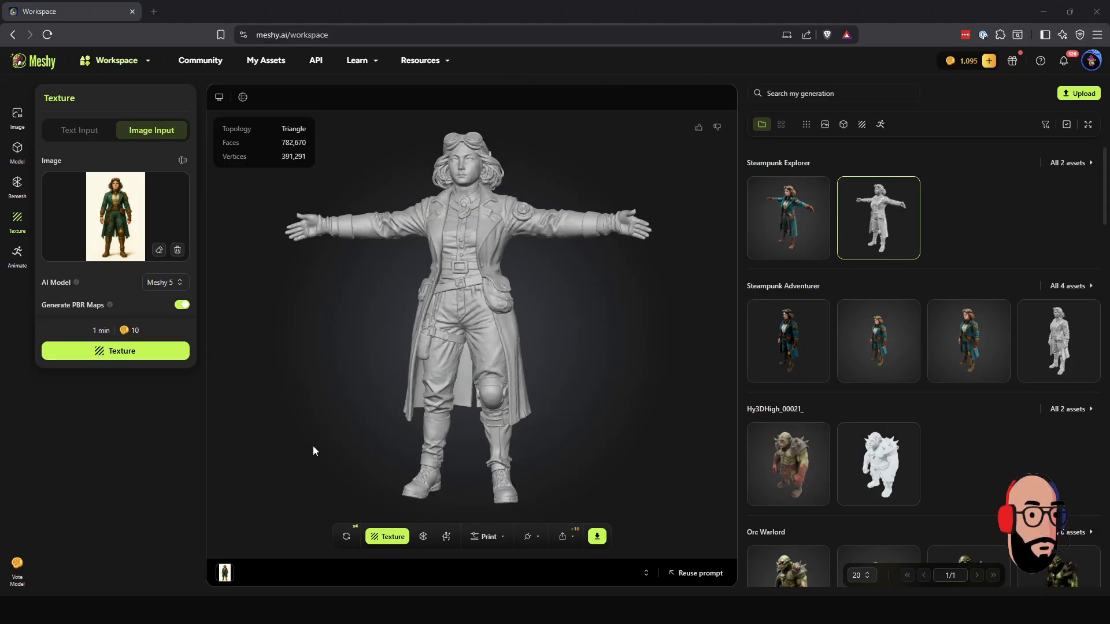
# Open the textured Steampunk Explorer and inspect its coat, face and gear from the front, side and close up
pyautogui.click(762, 215)
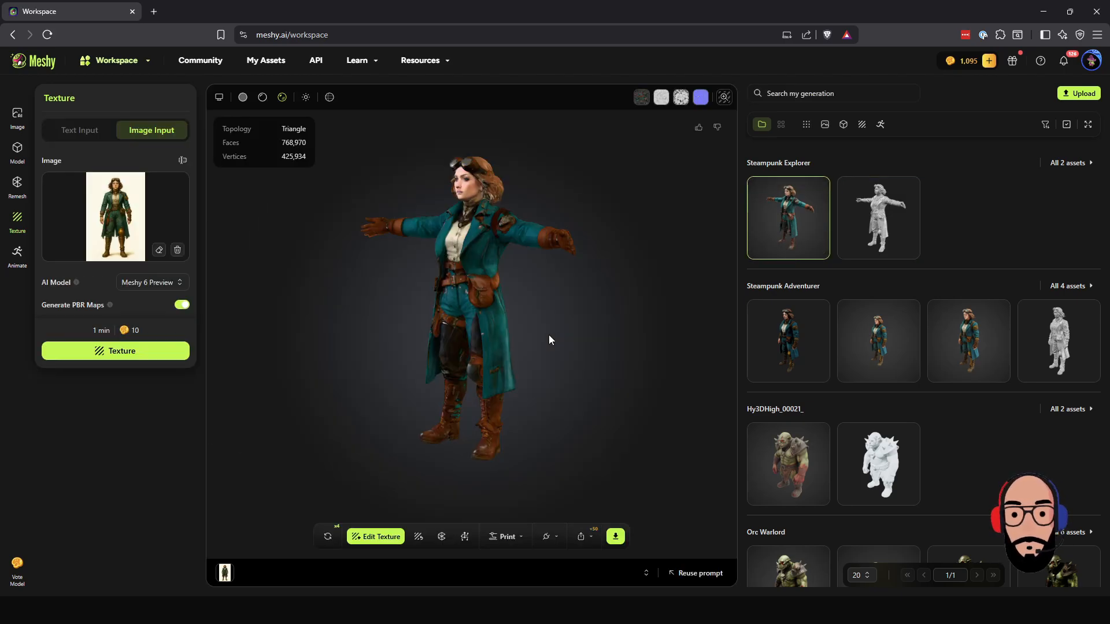
pyautogui.moveTo(564, 330); pyautogui.dragTo(590, 333)
pyautogui.scroll(3, 498, 303)
pyautogui.moveTo(497, 305); pyautogui.dragTo(567, 334)
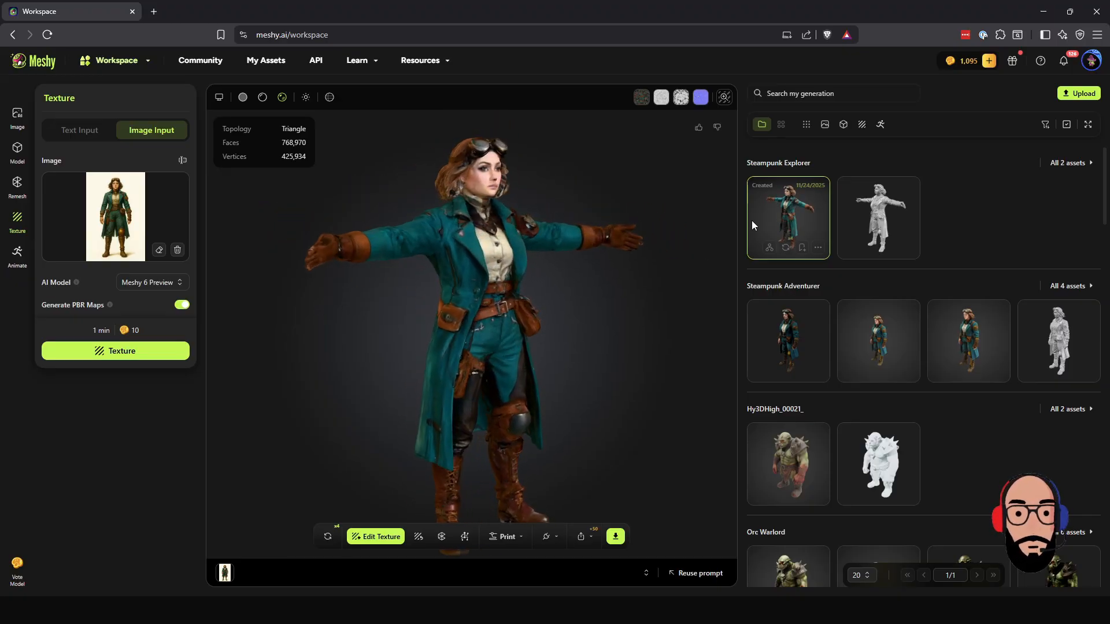
pyautogui.moveTo(622, 309); pyautogui.dragTo(523, 280)
pyautogui.scroll(3, 493, 289)
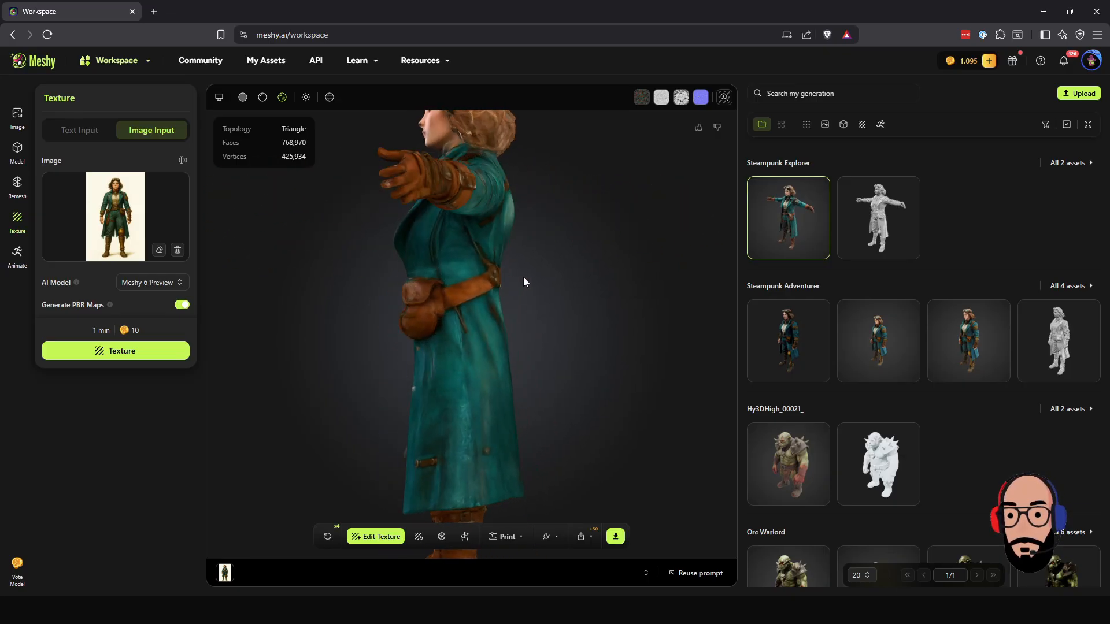
# Inspect the textured Steampunk Explorer's coat, belt pouches and outstretched arms from both sides
pyautogui.scroll(-3, 457, 303)
pyautogui.moveTo(457, 299); pyautogui.dragTo(487, 317)
pyautogui.scroll(-3, 619, 262)
pyautogui.scroll(5, 501, 243)
pyautogui.scroll(-5, 502, 244)
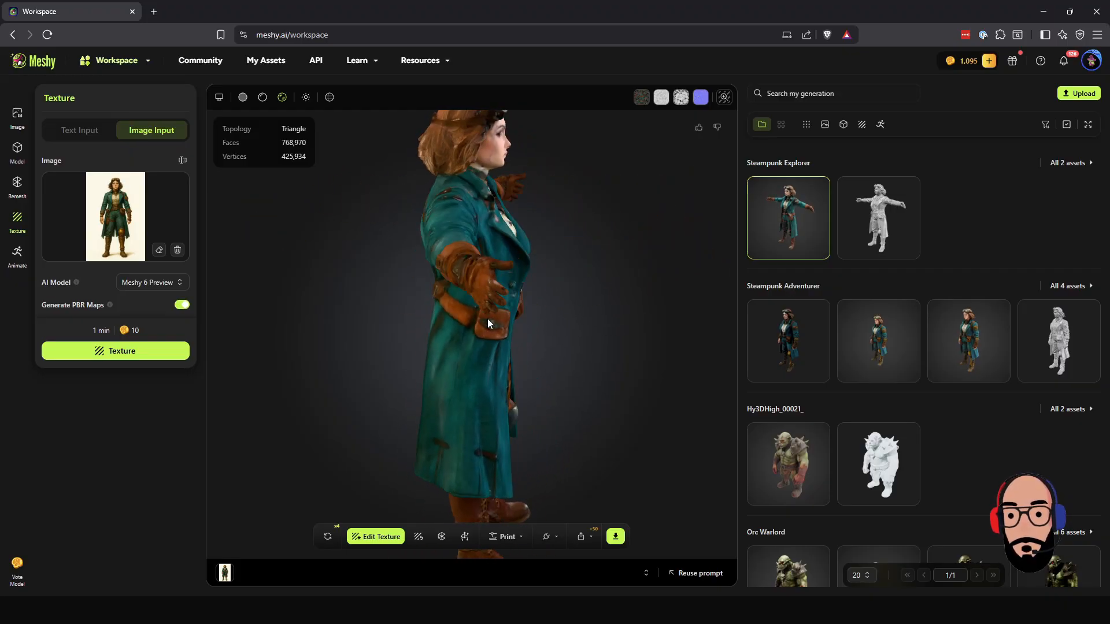
# Compare the low-poly and high-poly textured Steampunk Adventurer models with the textured Steampunk Explorer from the front and side
pyautogui.click(774, 340)
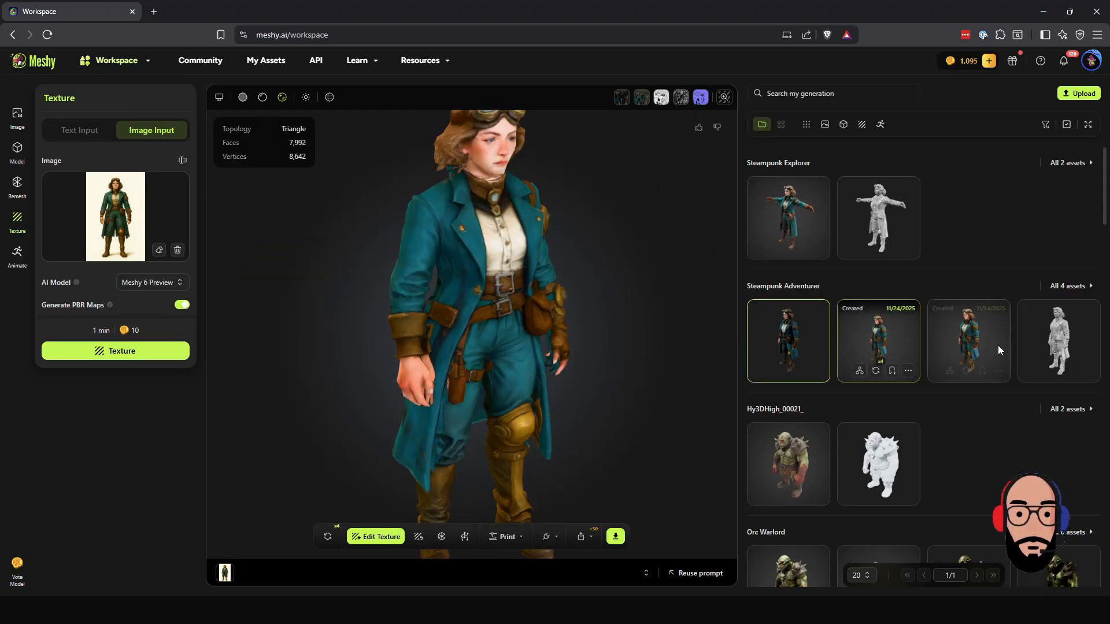
pyautogui.click(949, 334)
pyautogui.moveTo(551, 341); pyautogui.dragTo(501, 325)
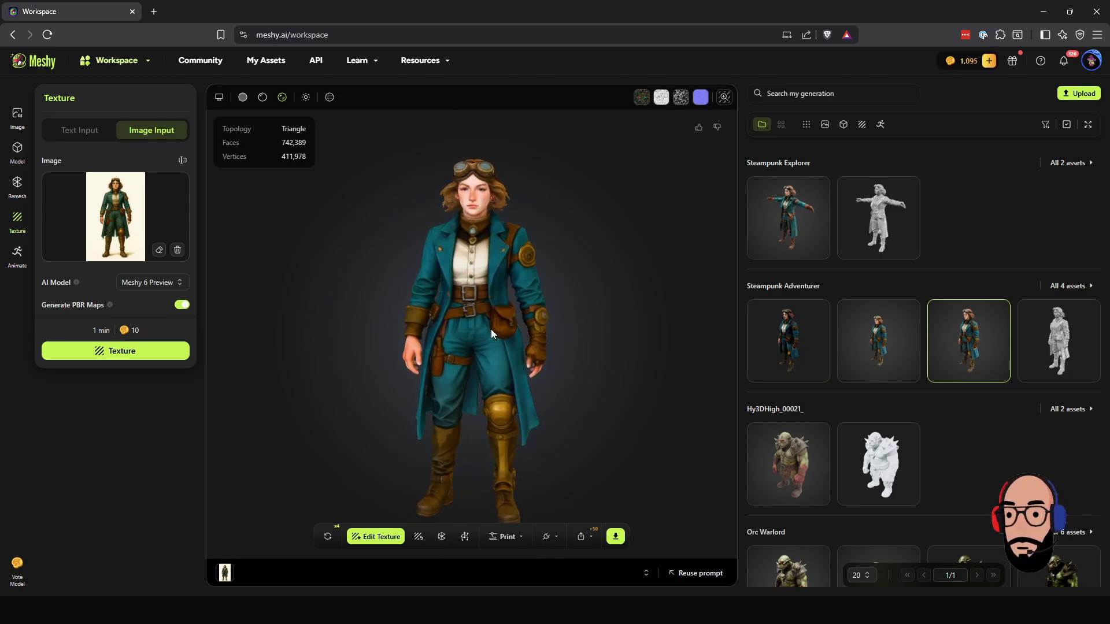
pyautogui.click(765, 219)
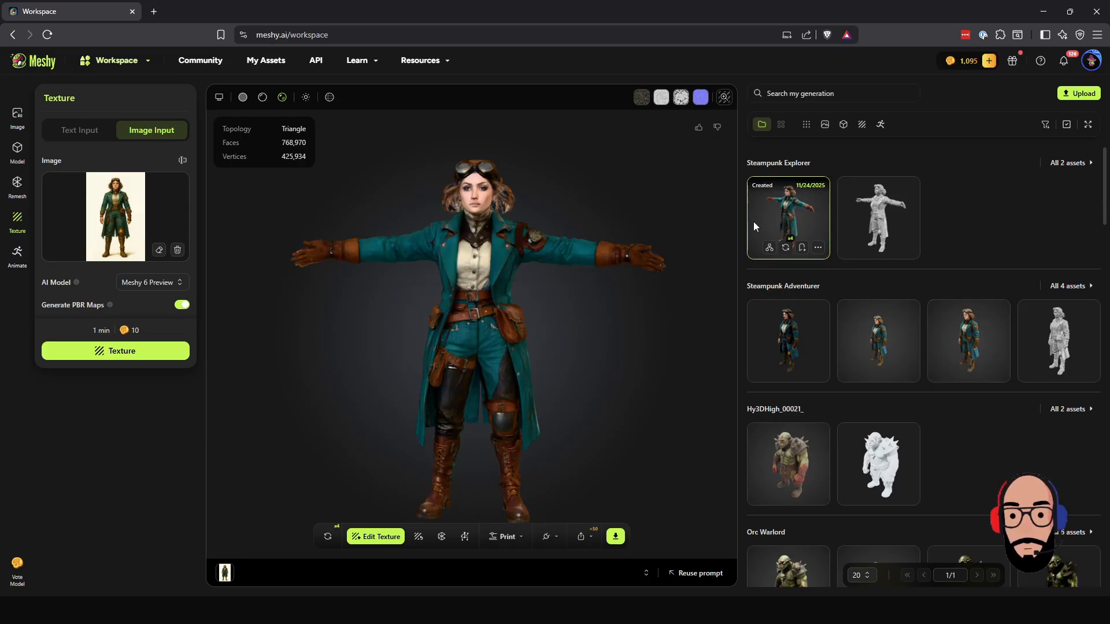
pyautogui.moveTo(509, 342); pyautogui.dragTo(390, 304)
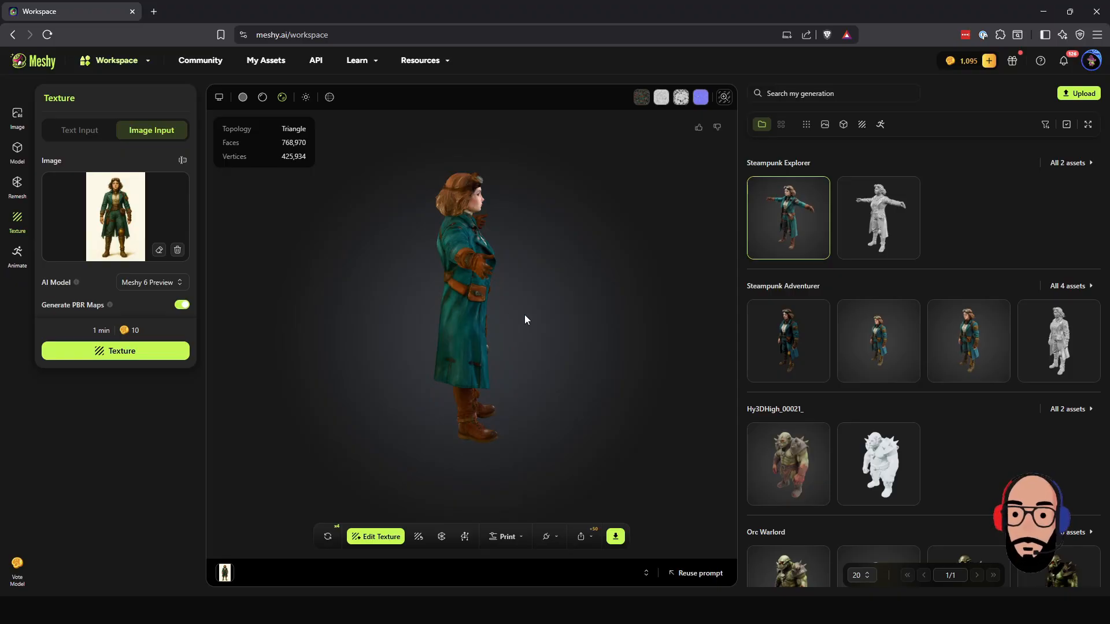
pyautogui.moveTo(525, 315); pyautogui.dragTo(472, 309)
pyautogui.scroll(5, 507, 304)
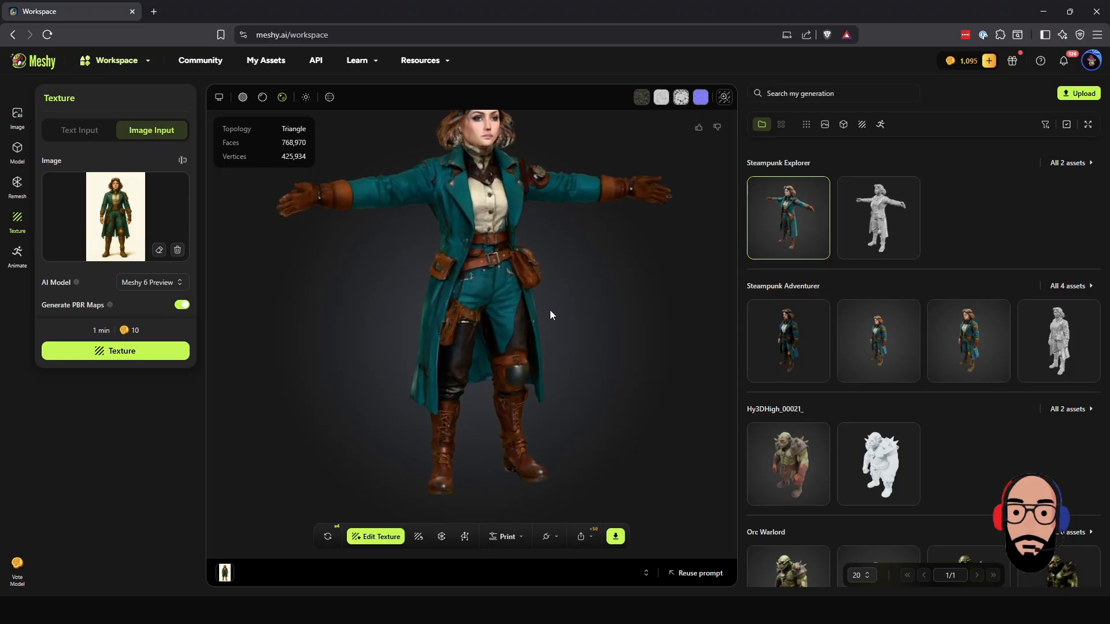
# Open the untextured Steampunk Explorer mesh and examine its pose and geometry from the side and front
pyautogui.click(859, 223)
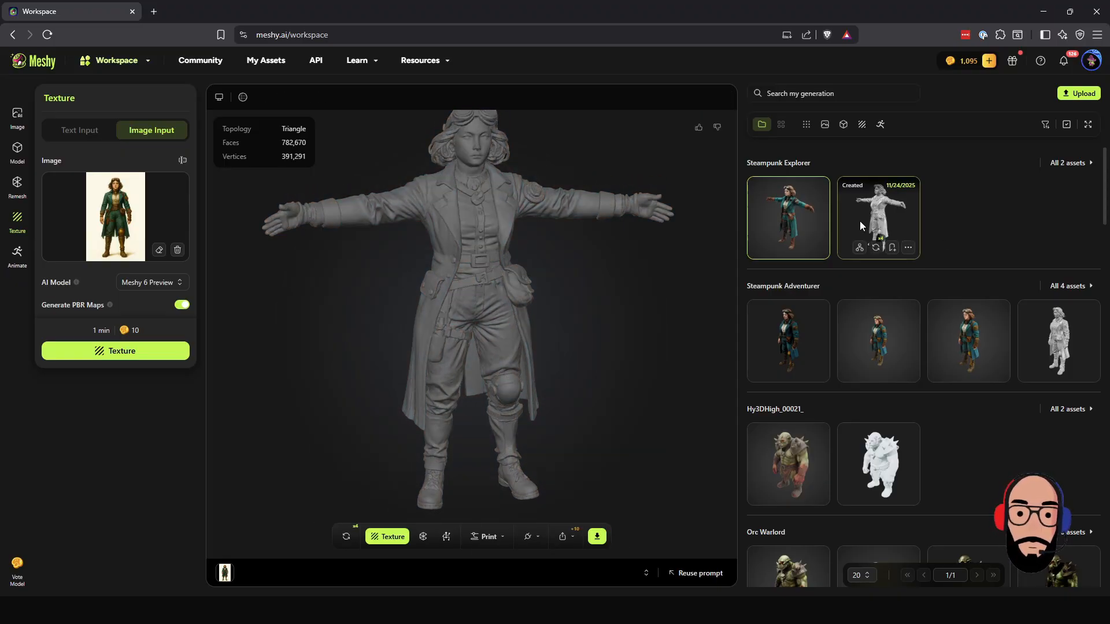
pyautogui.moveTo(543, 282); pyautogui.dragTo(494, 282)
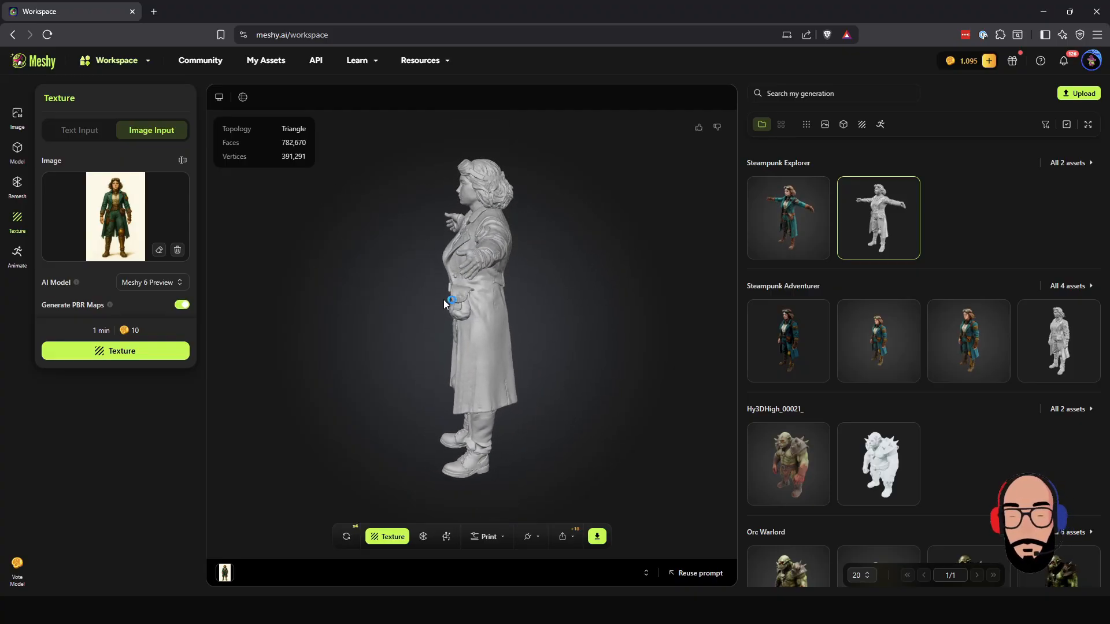
pyautogui.moveTo(338, 335); pyautogui.dragTo(428, 331)
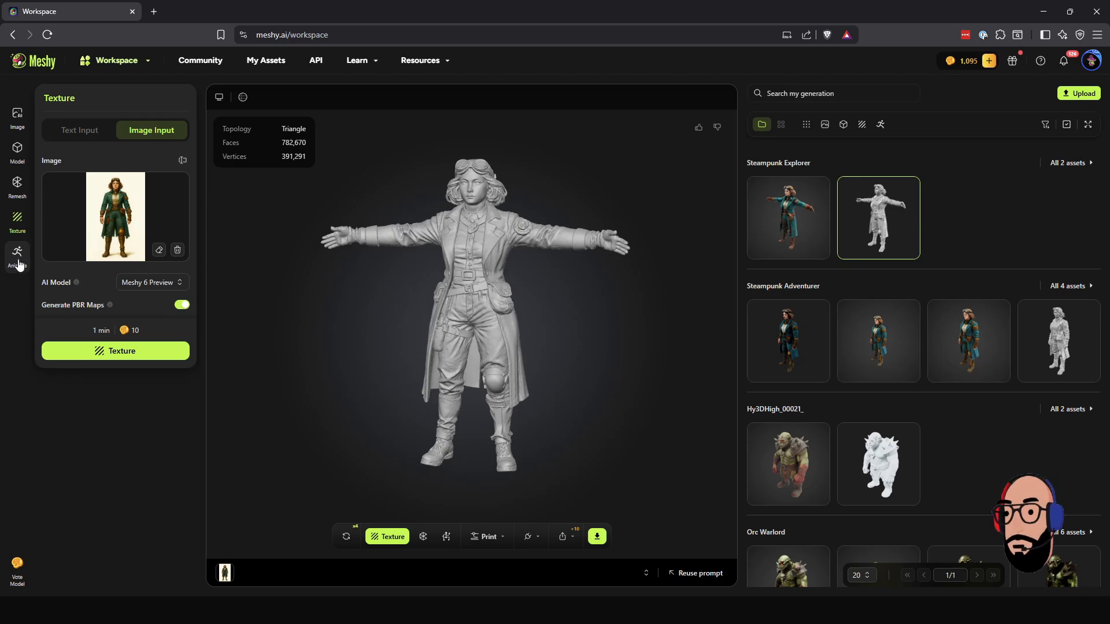
# Review the image-generation and model-generation settings, and examine the untextured Steampunk Explorer from further angles
pyautogui.click(16, 123)
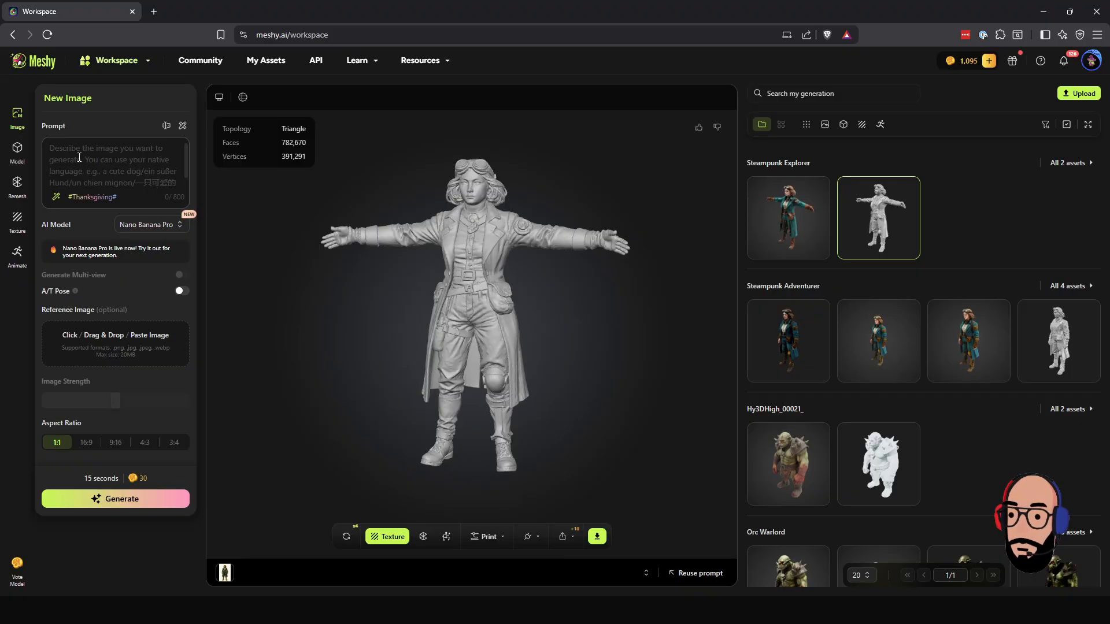
pyautogui.click(24, 157)
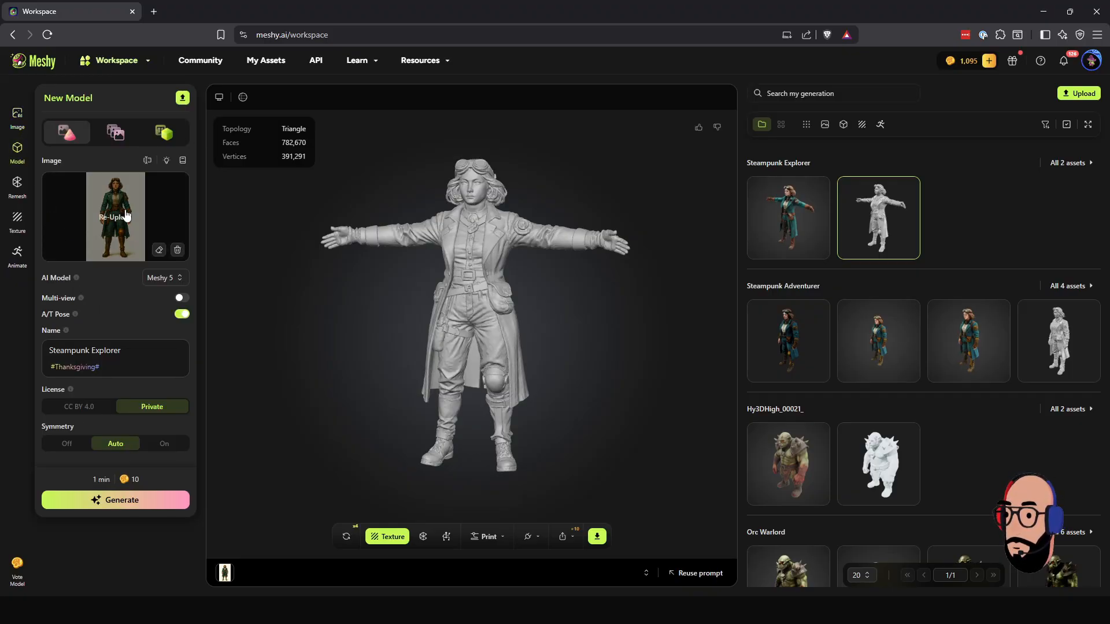
pyautogui.moveTo(612, 340); pyautogui.dragTo(379, 328)
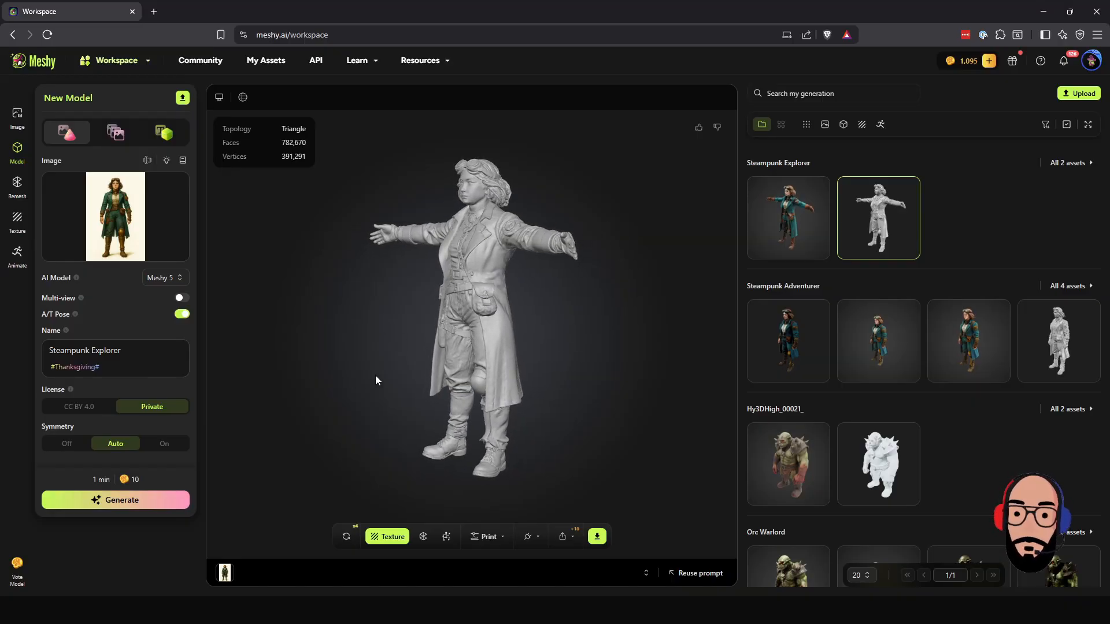
pyautogui.moveTo(375, 380); pyautogui.dragTo(444, 348)
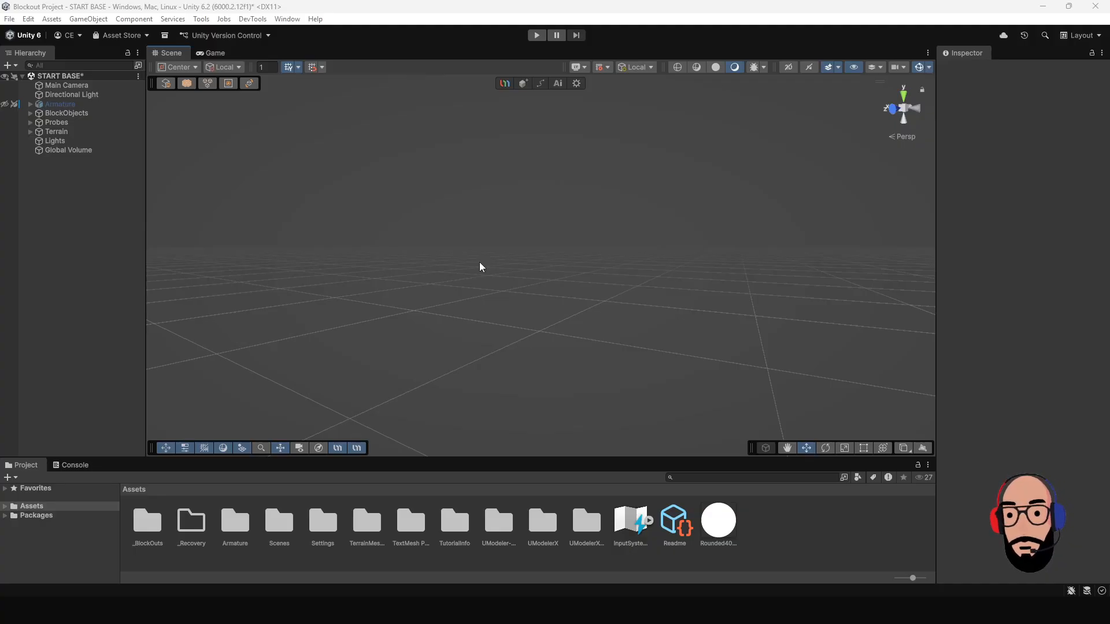
# Switch to the Unity editor, open the UModeler X Gen3D window and reposition it over the scene
pyautogui.click(558, 85)
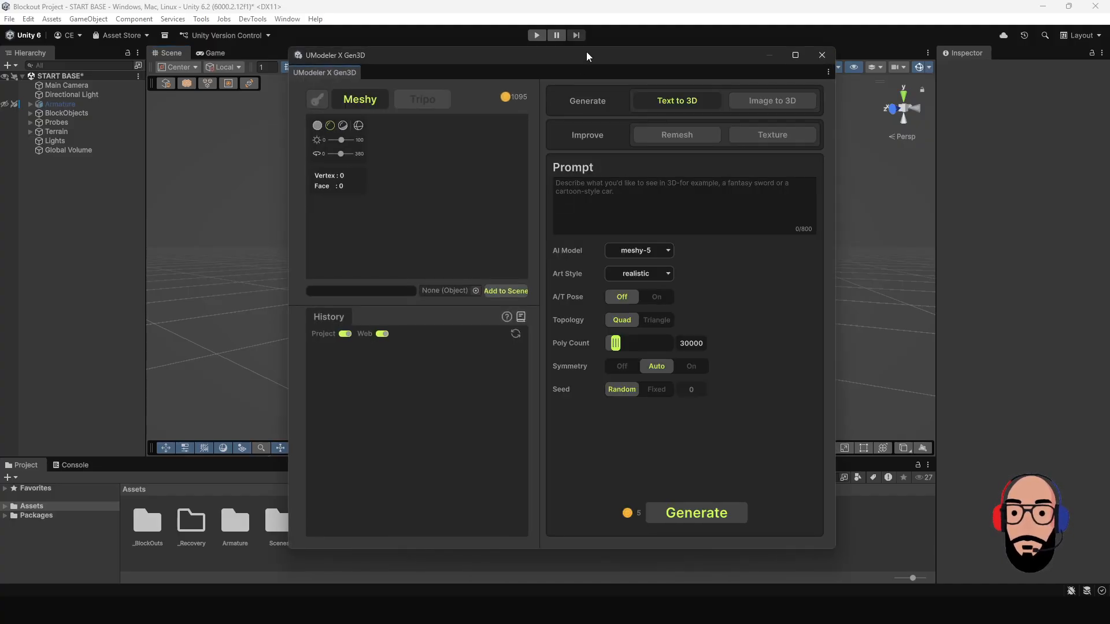
pyautogui.moveTo(587, 56); pyautogui.dragTo(532, 97)
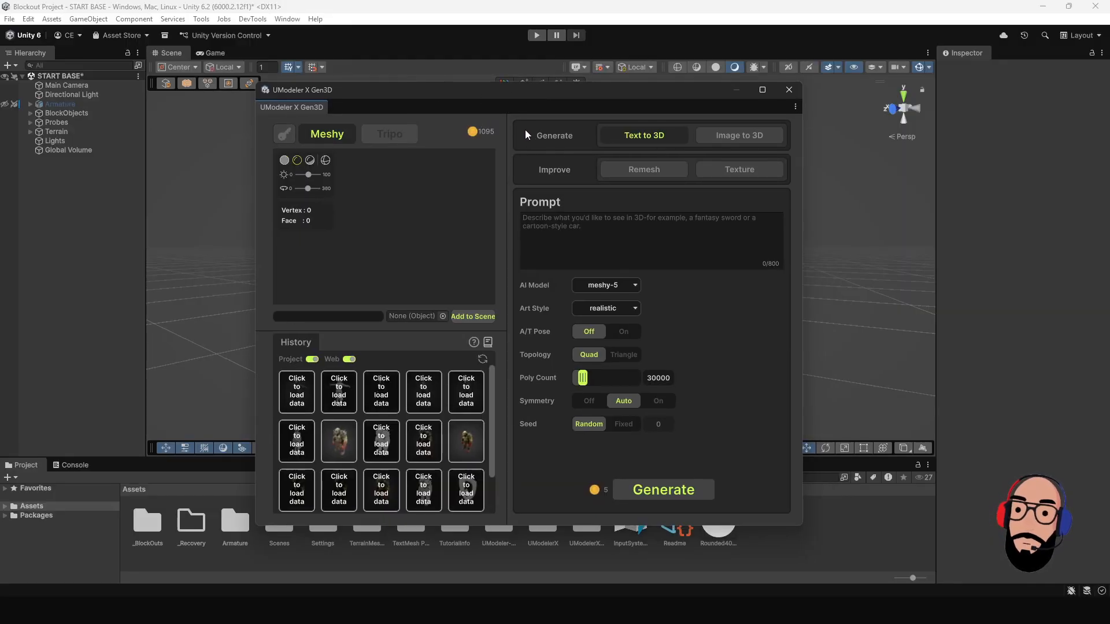
pyautogui.moveTo(513, 100); pyautogui.dragTo(516, 90)
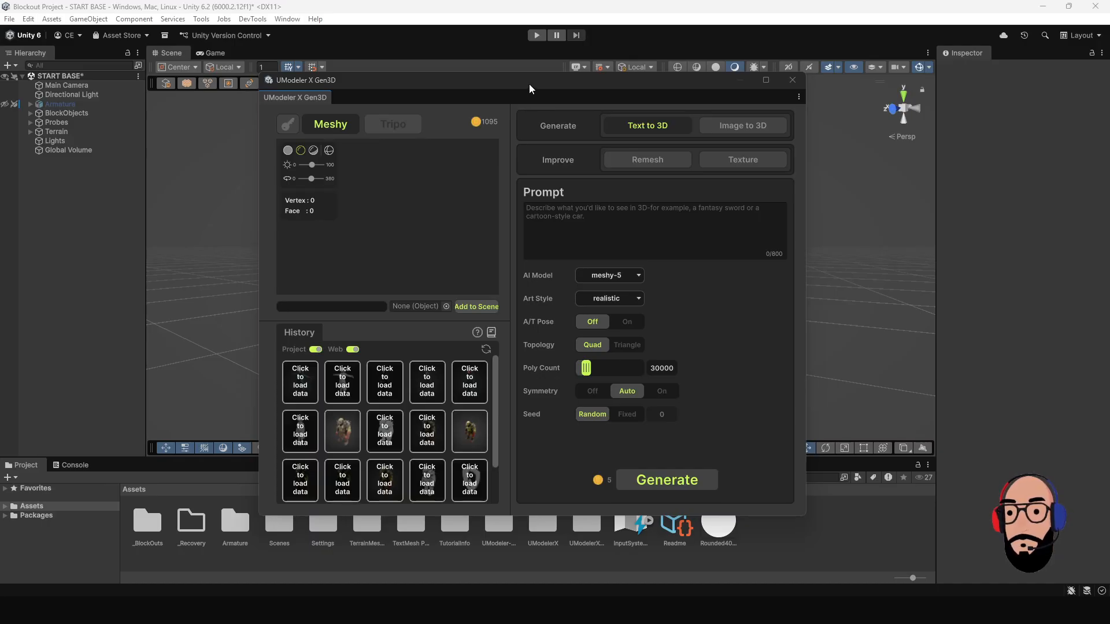
pyautogui.moveTo(530, 86); pyautogui.dragTo(552, 91)
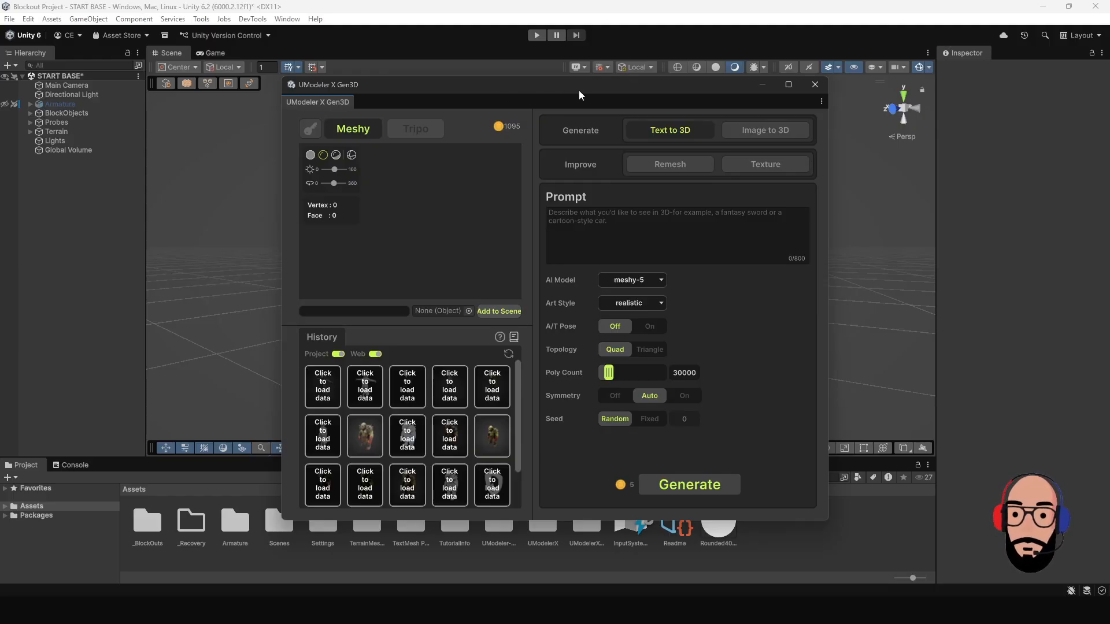
pyautogui.moveTo(580, 103); pyautogui.dragTo(576, 124)
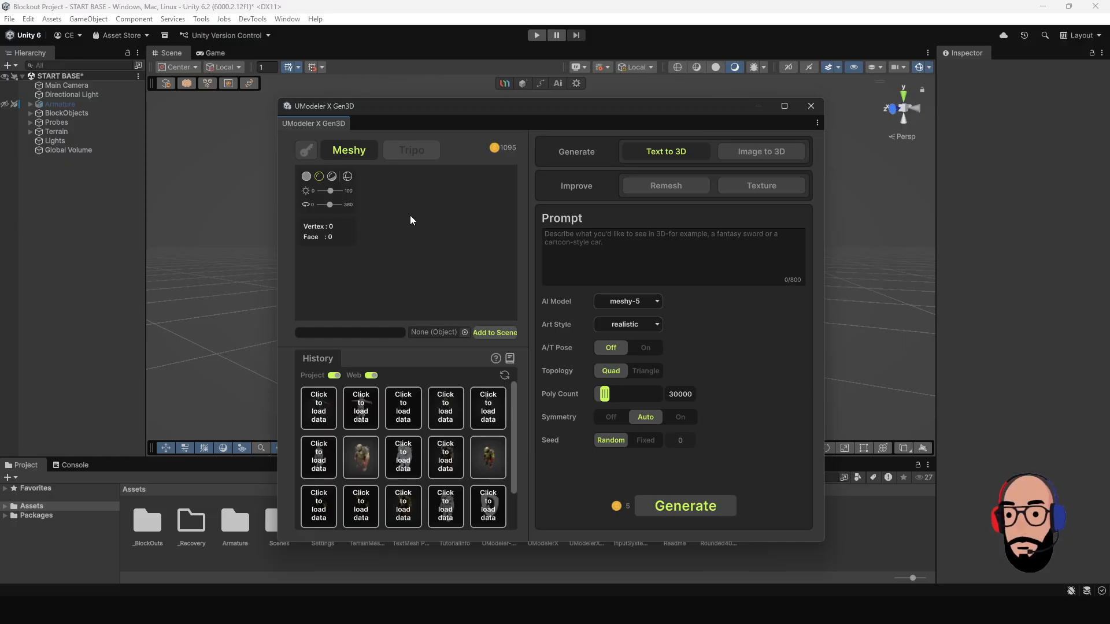
pyautogui.moveTo(575, 112); pyautogui.dragTo(563, 76)
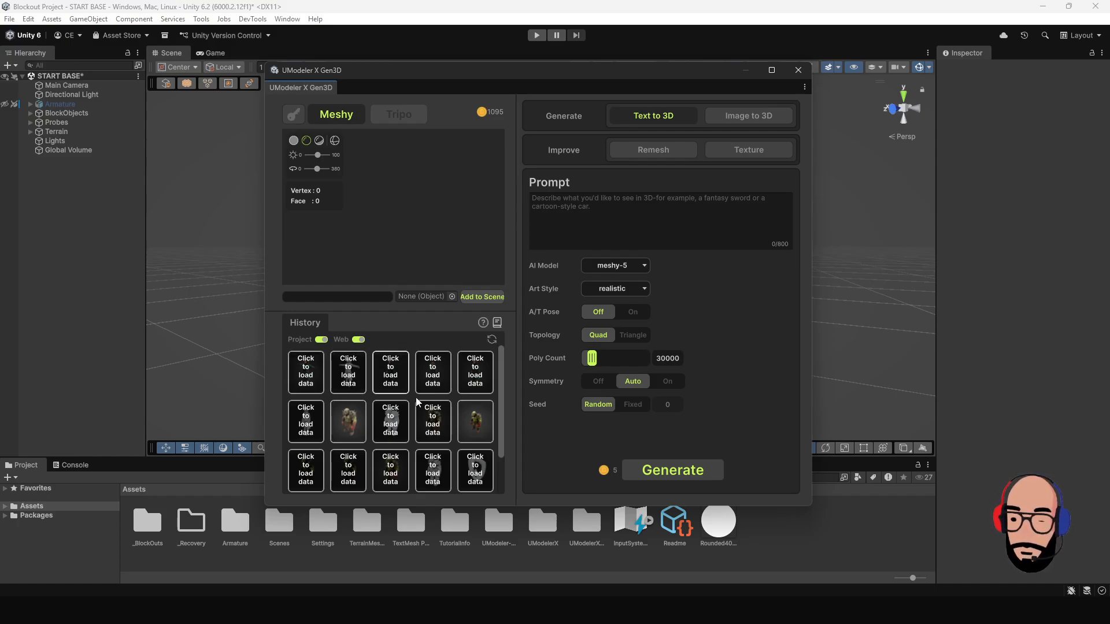
# Load the low-poly textured steampunk character from the generation history and inspect it in the Gen3D preview
pyautogui.click(433, 416)
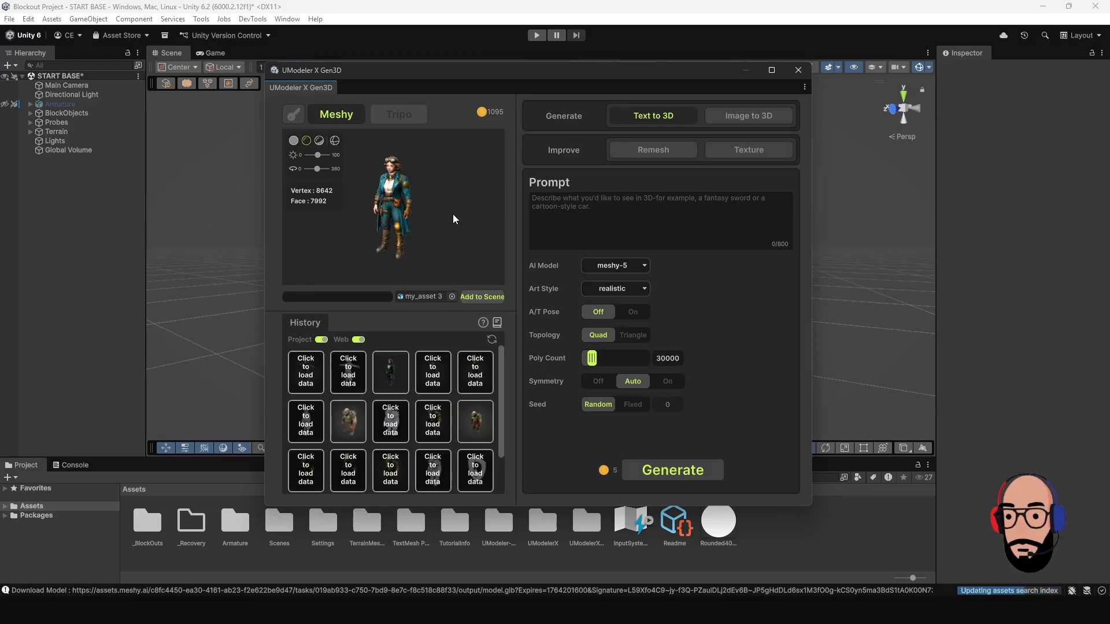
pyautogui.scroll(3, 428, 194)
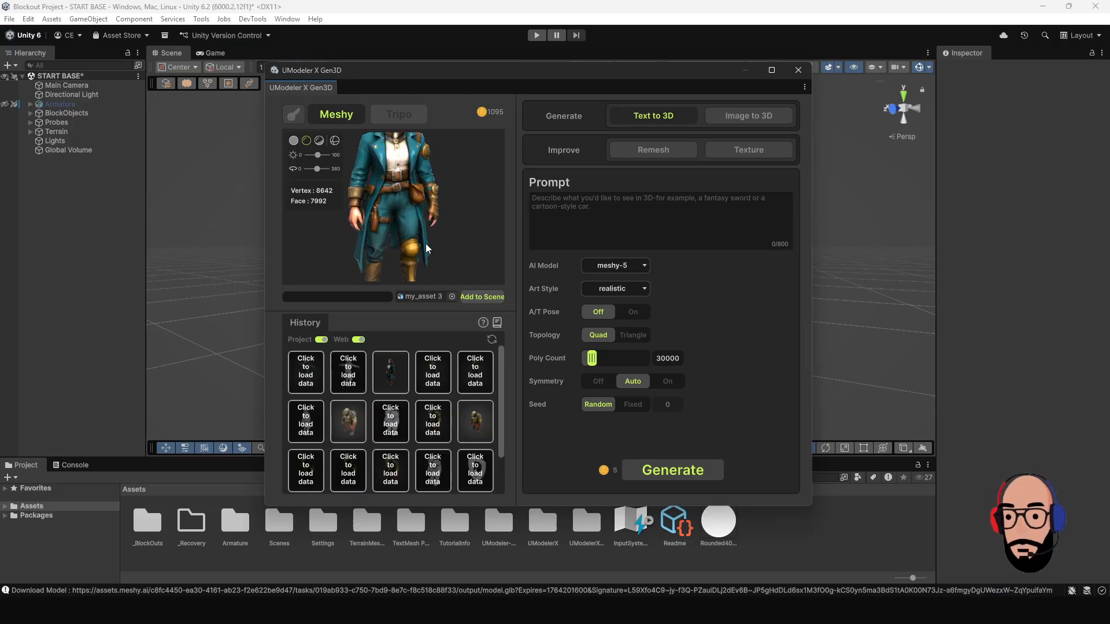
pyautogui.scroll(-3, 425, 223)
pyautogui.moveTo(409, 188); pyautogui.dragTo(349, 200)
# Load the high-poly textured steampunk character from the generation history and inspect it close up and turned
pyautogui.click(436, 378)
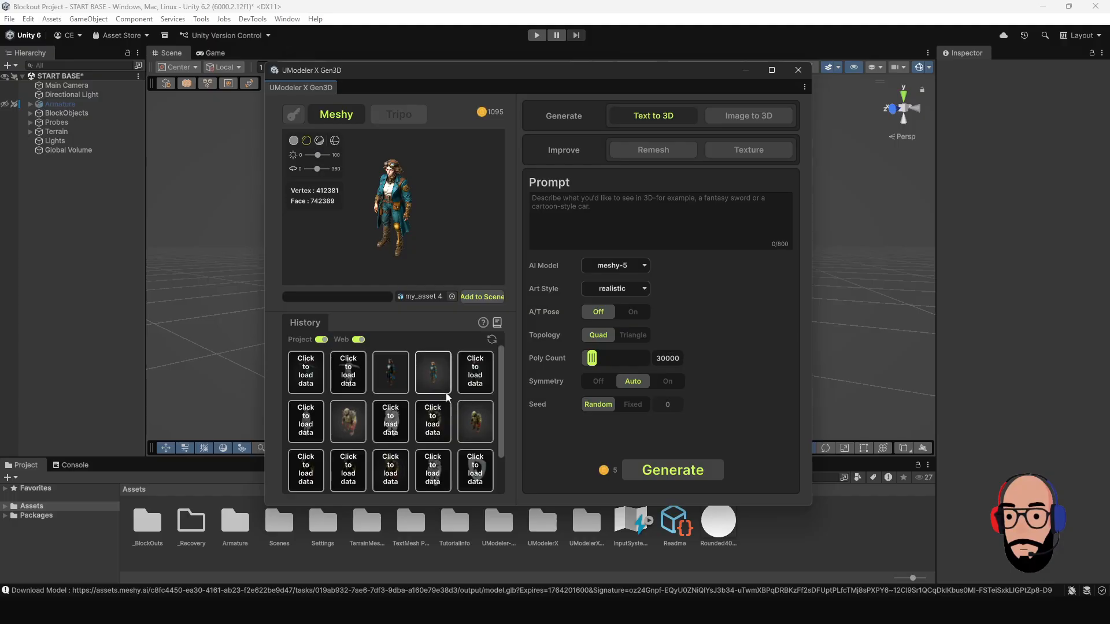
pyautogui.scroll(5, 405, 209)
pyautogui.moveTo(405, 210); pyautogui.dragTo(394, 171)
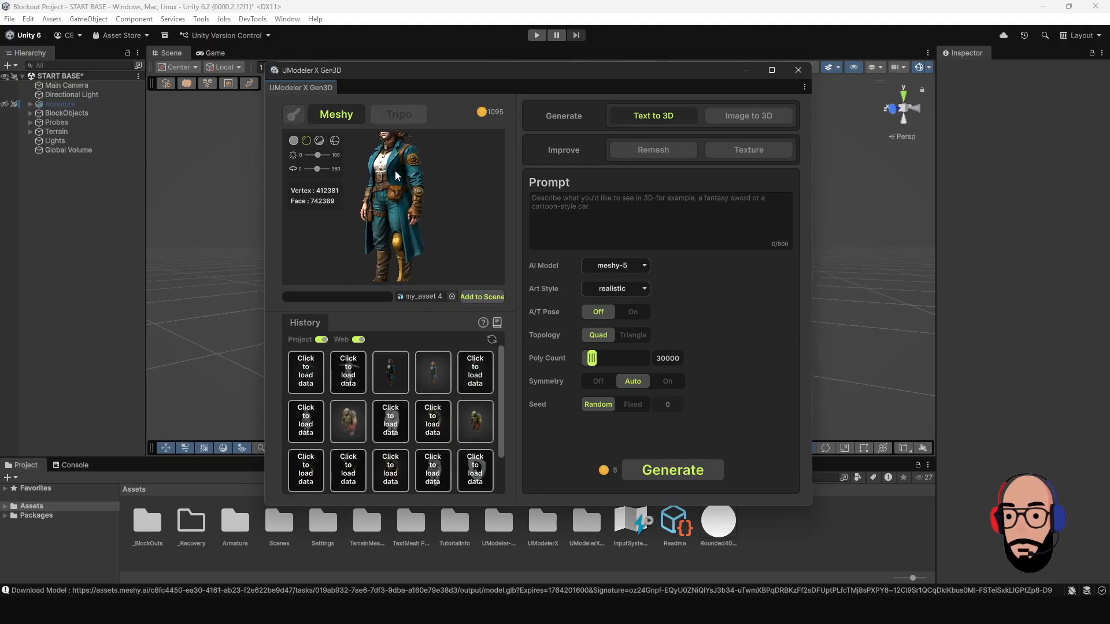
pyautogui.scroll(-5, 394, 180)
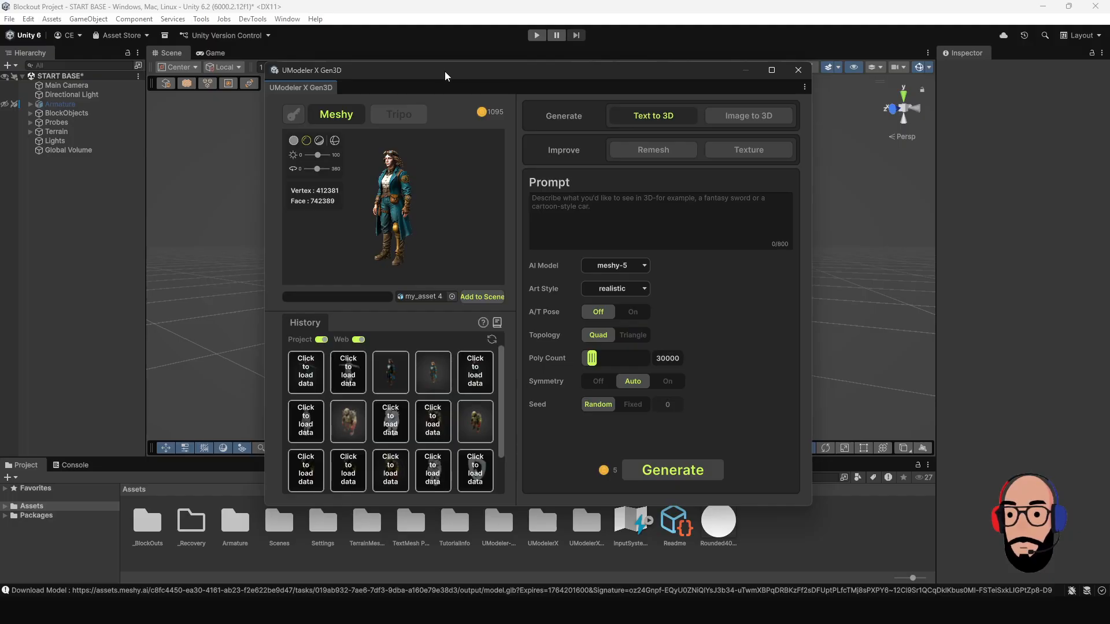
pyautogui.moveTo(445, 71)
pyautogui.mouseDown()
pyautogui.moveTo(448, 60)
pyautogui.moveTo(434, 71)
pyautogui.mouseUp()
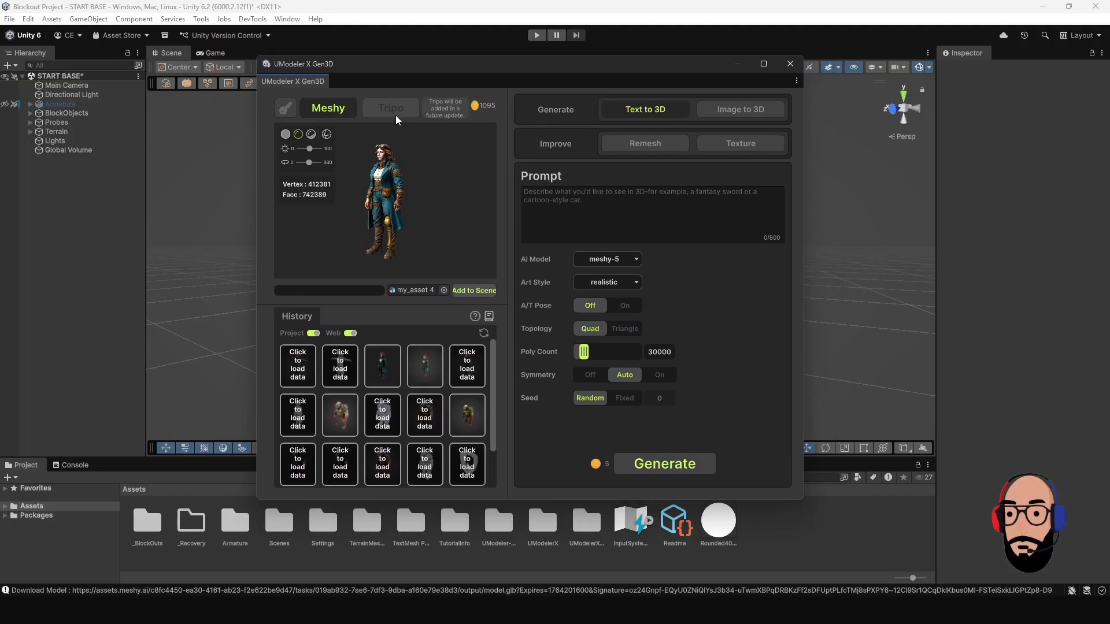
# Preview the high-poly character in the solid, textured and lit display modes, toggling the wireframe overlay
pyautogui.click(286, 135)
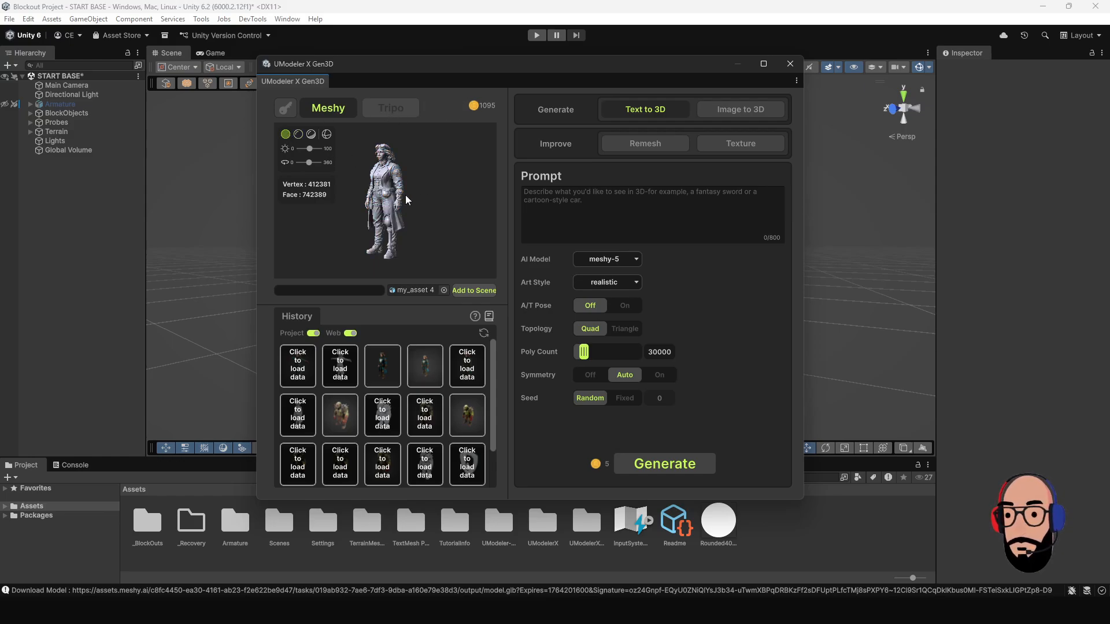
pyautogui.scroll(3, 389, 191)
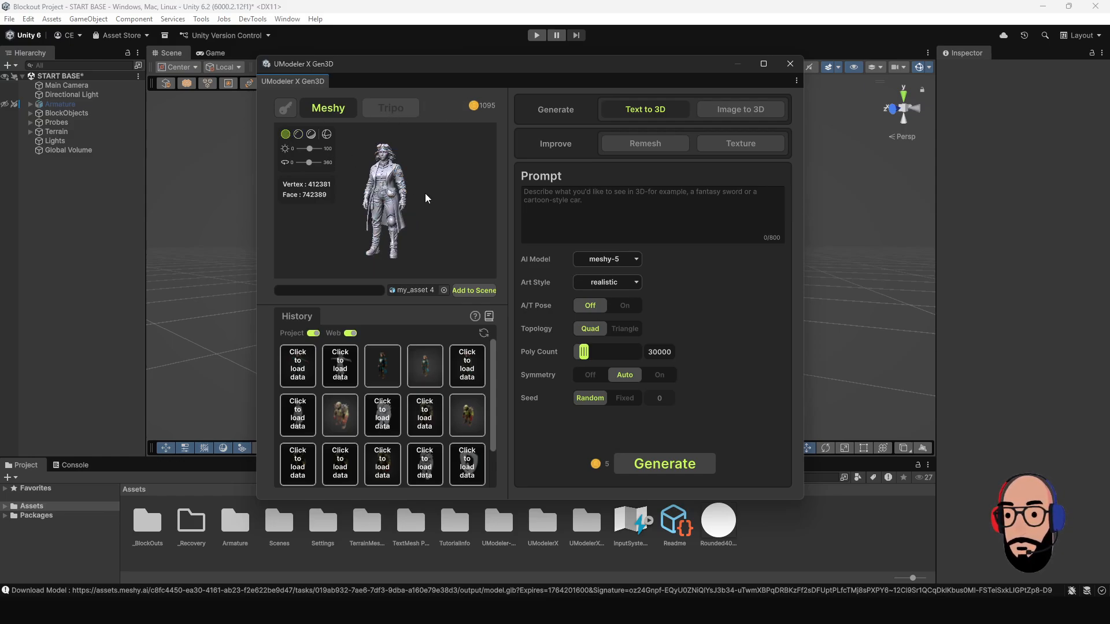
pyautogui.click(299, 134)
pyautogui.click(313, 135)
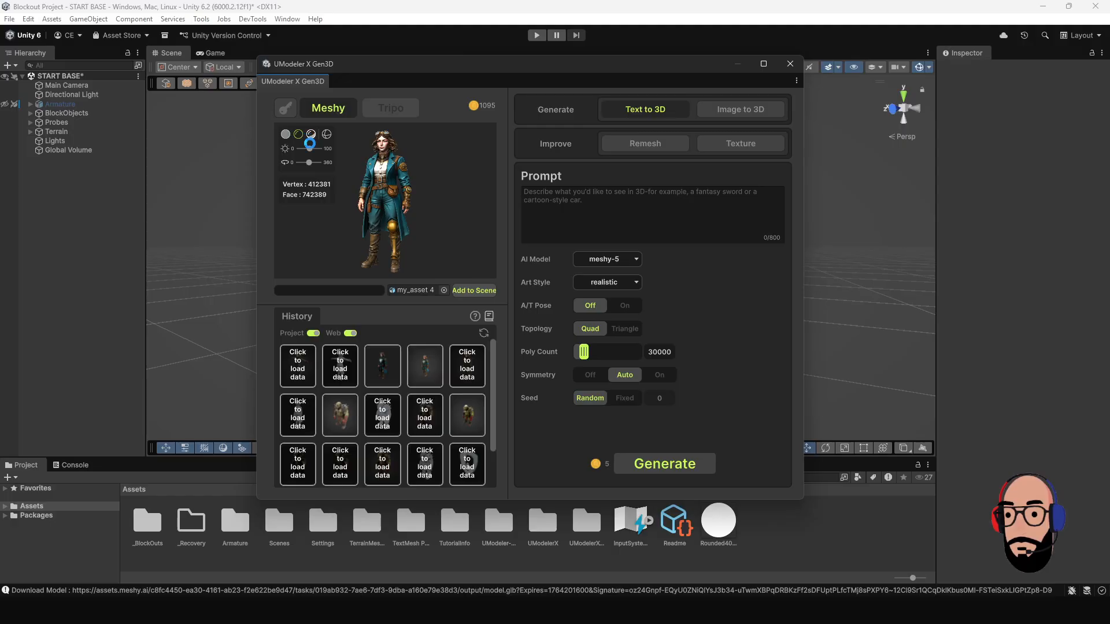
pyautogui.click(327, 137)
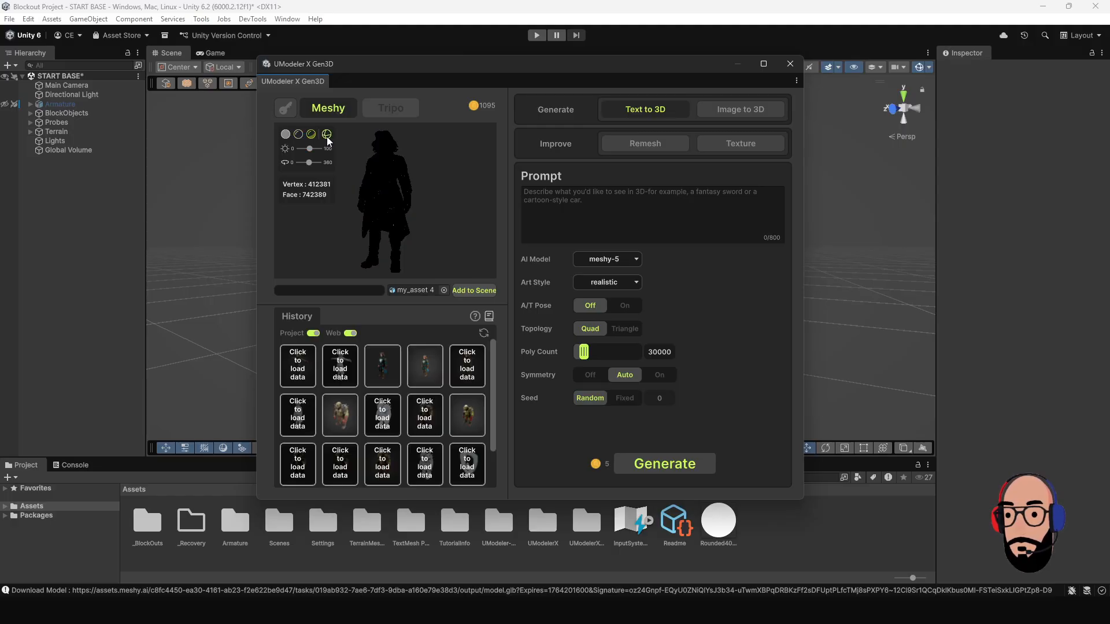
pyautogui.click(327, 136)
pyautogui.click(327, 136)
pyautogui.click(298, 136)
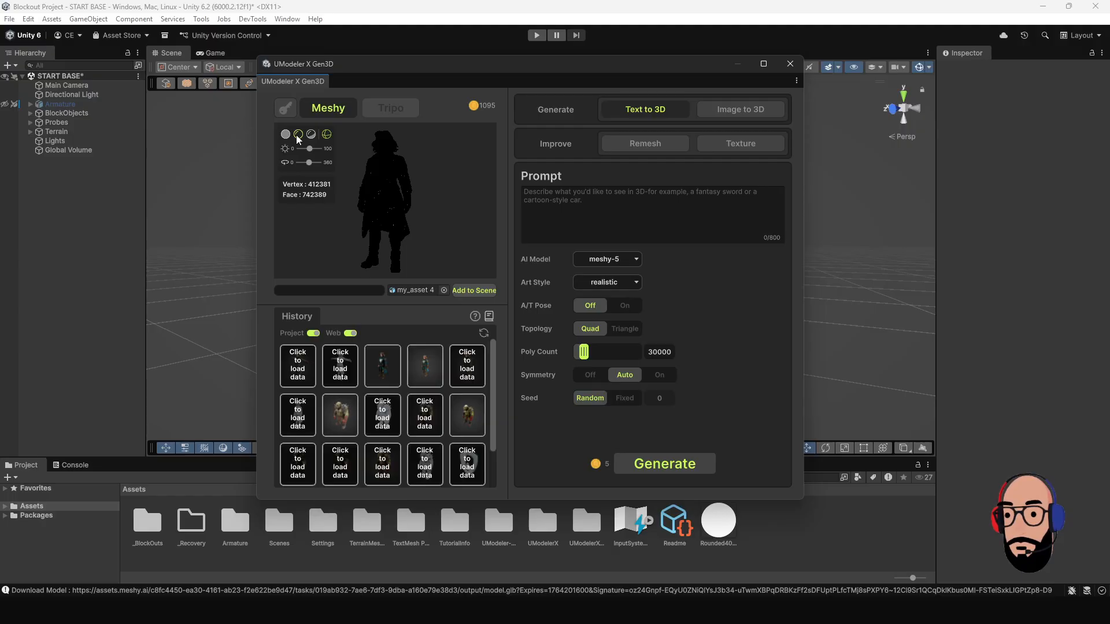
pyautogui.click(285, 135)
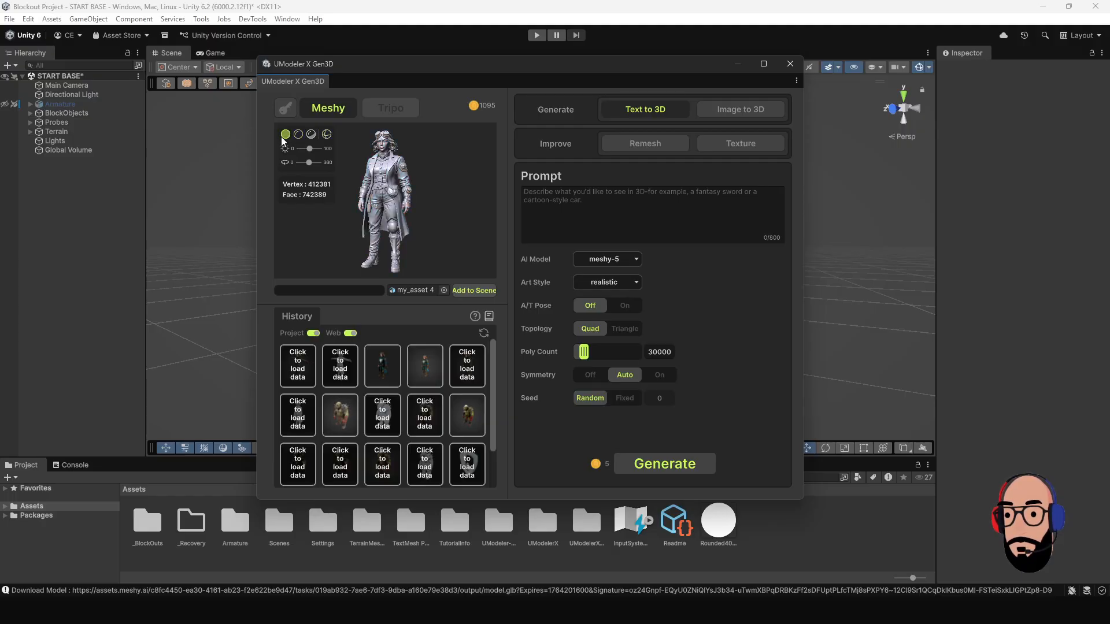
# Examine the high-poly character's wireframe close up over the solid and lit displays, and return to the textured display without wireframe
pyautogui.click(327, 135)
pyautogui.scroll(6, 399, 205)
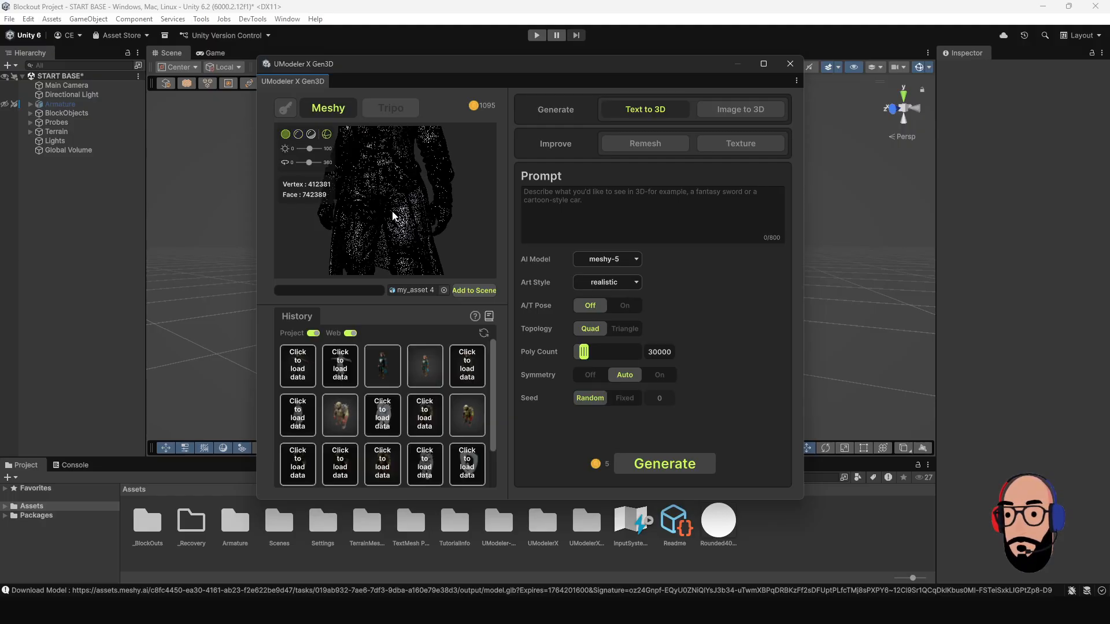
pyautogui.click(311, 134)
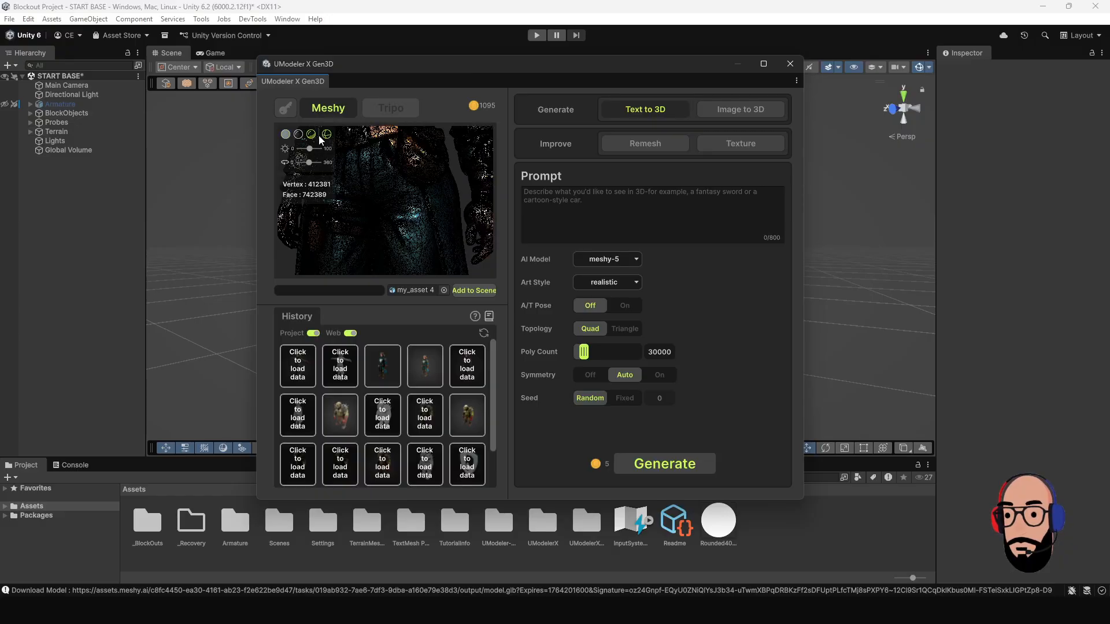
pyautogui.click(326, 135)
pyautogui.click(299, 134)
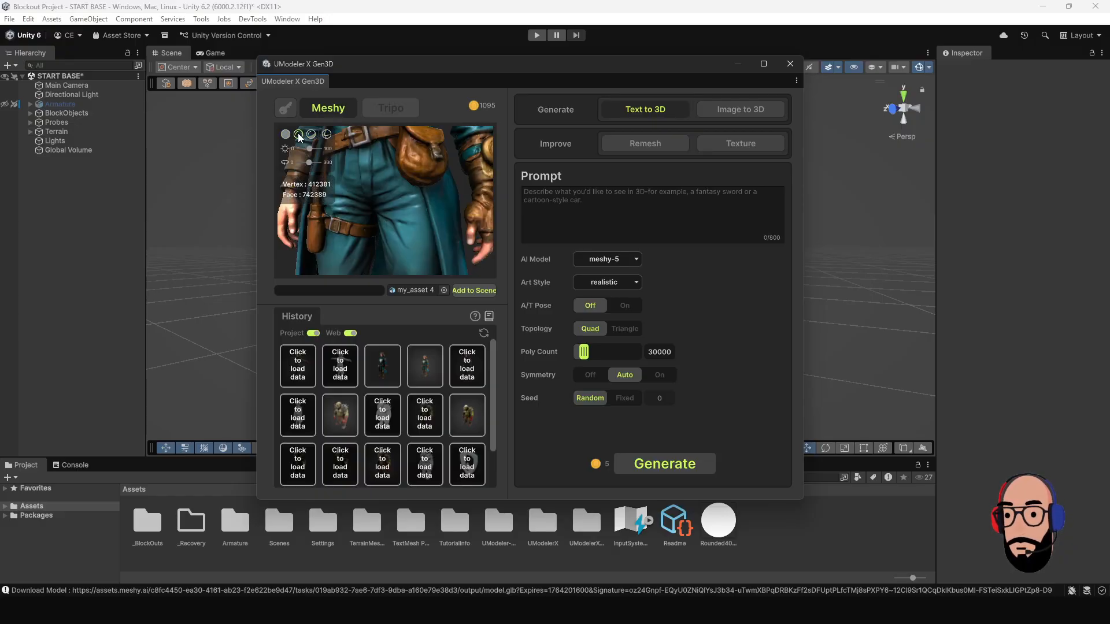
pyautogui.scroll(-5, 398, 208)
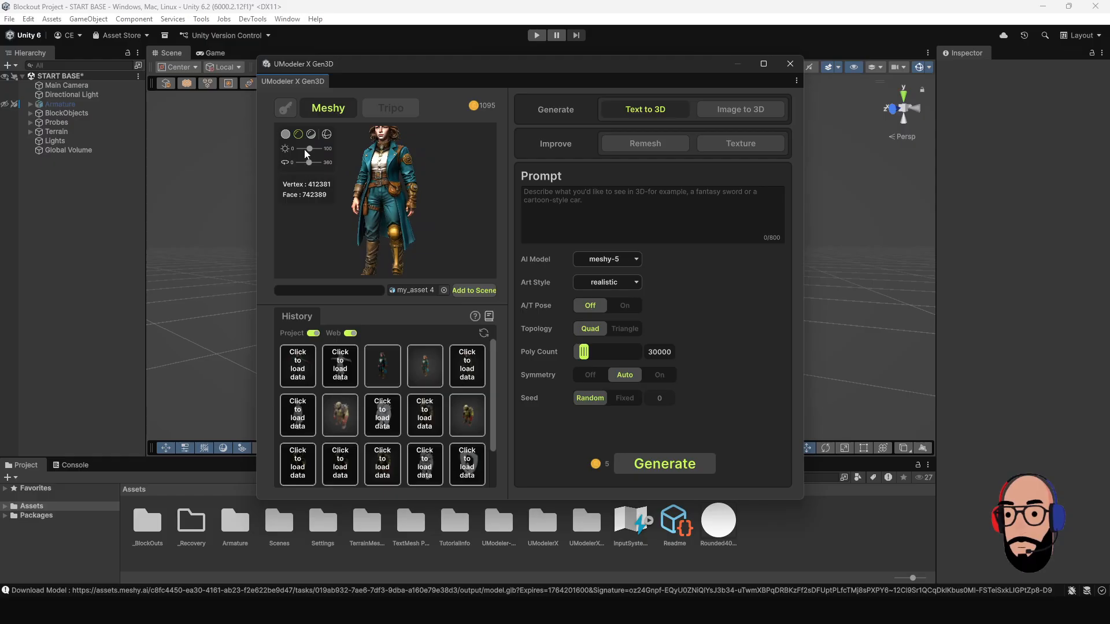
# Adjust the preview lighting, turn the high-poly character slightly, and reposition the Gen3D window
pyautogui.moveTo(310, 166); pyautogui.dragTo(307, 152)
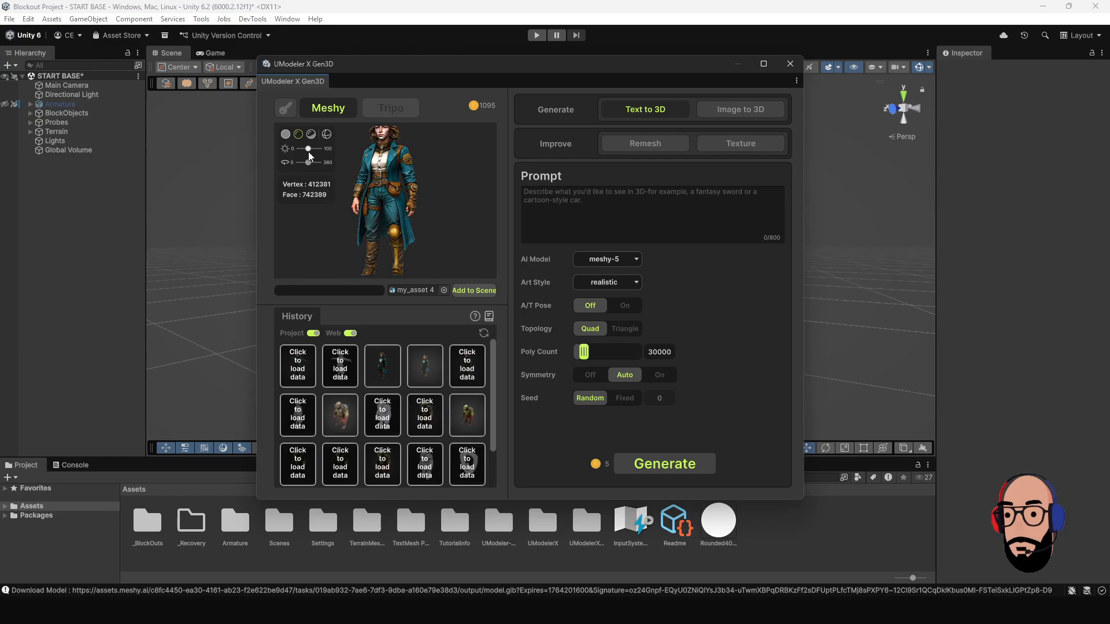
pyautogui.moveTo(456, 248); pyautogui.dragTo(392, 210)
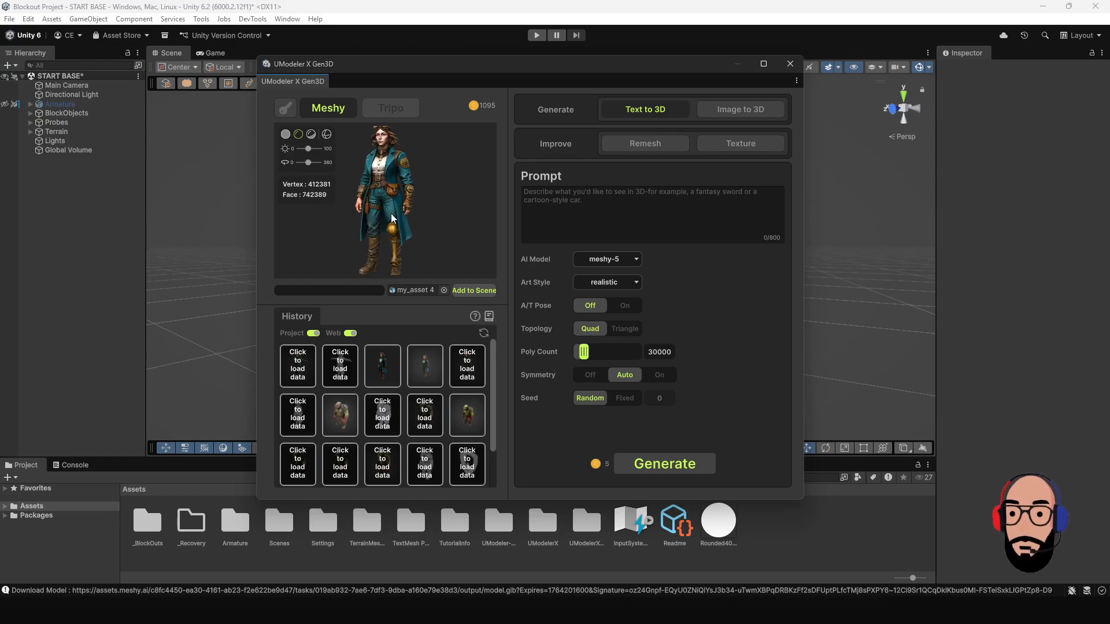
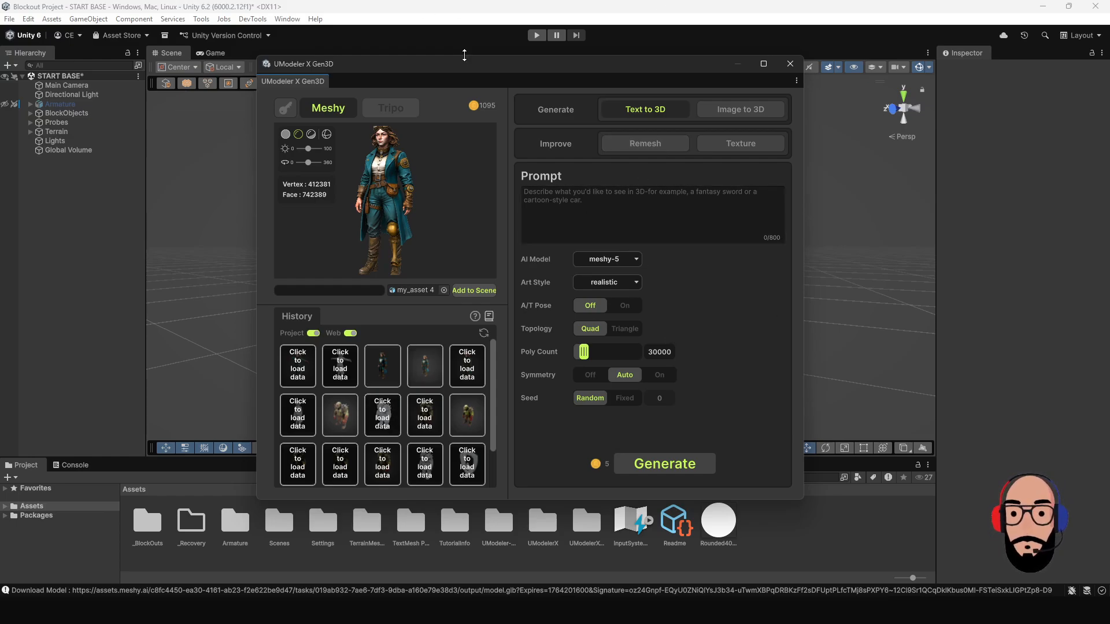
pyautogui.moveTo(476, 71); pyautogui.dragTo(503, 65)
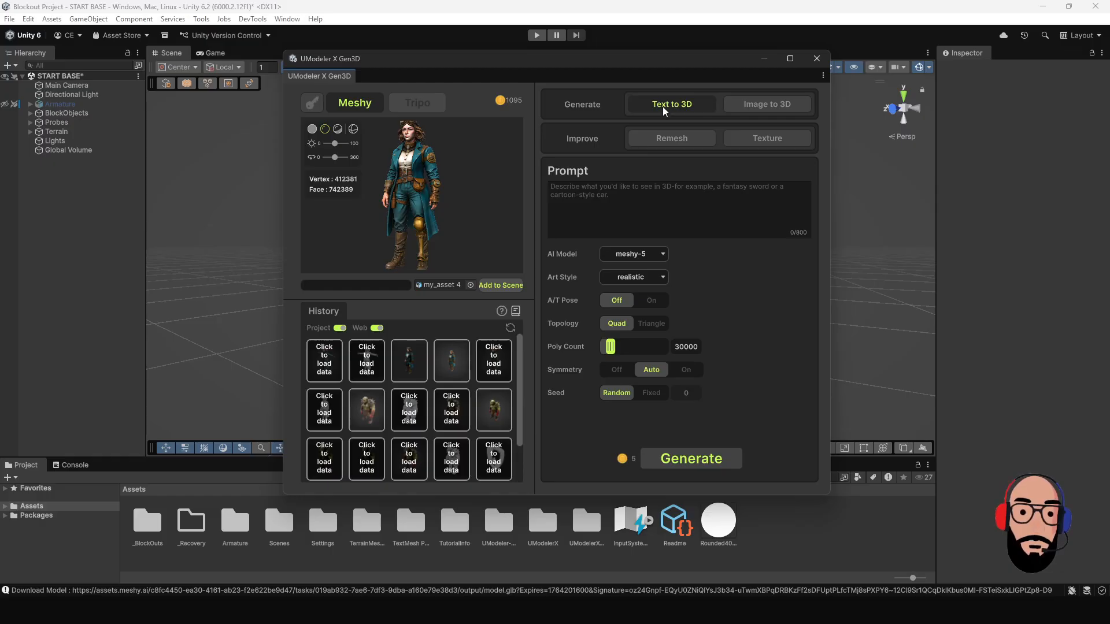
# Review the Text to 3D, Image to 3D, Remesh and Texture options, and set the texture AI model to meshy-6
pyautogui.click(646, 202)
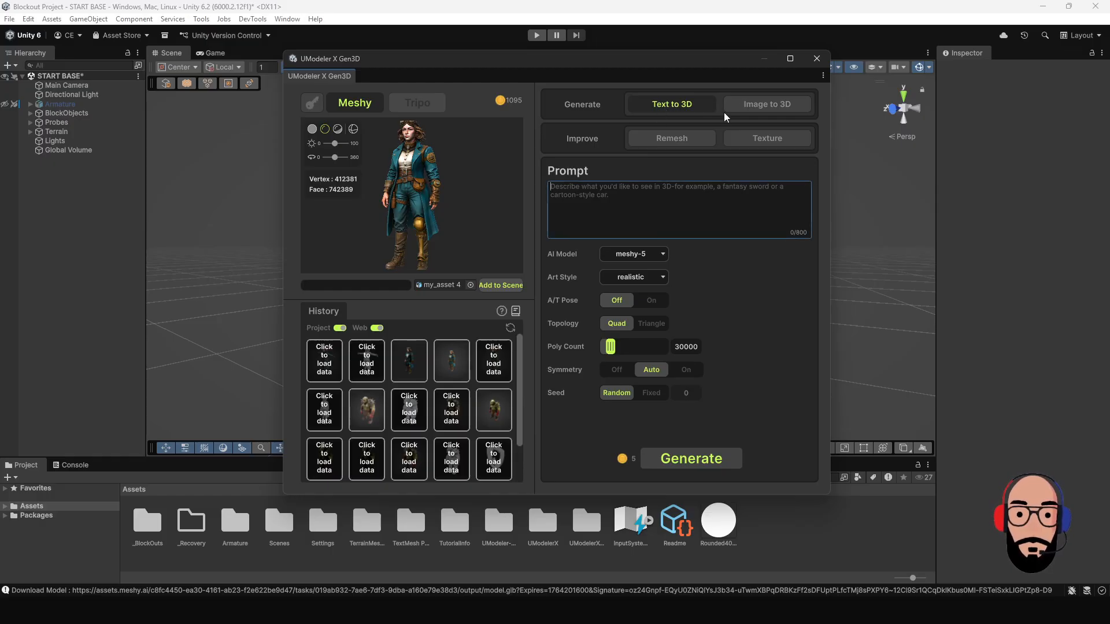
pyautogui.click(754, 103)
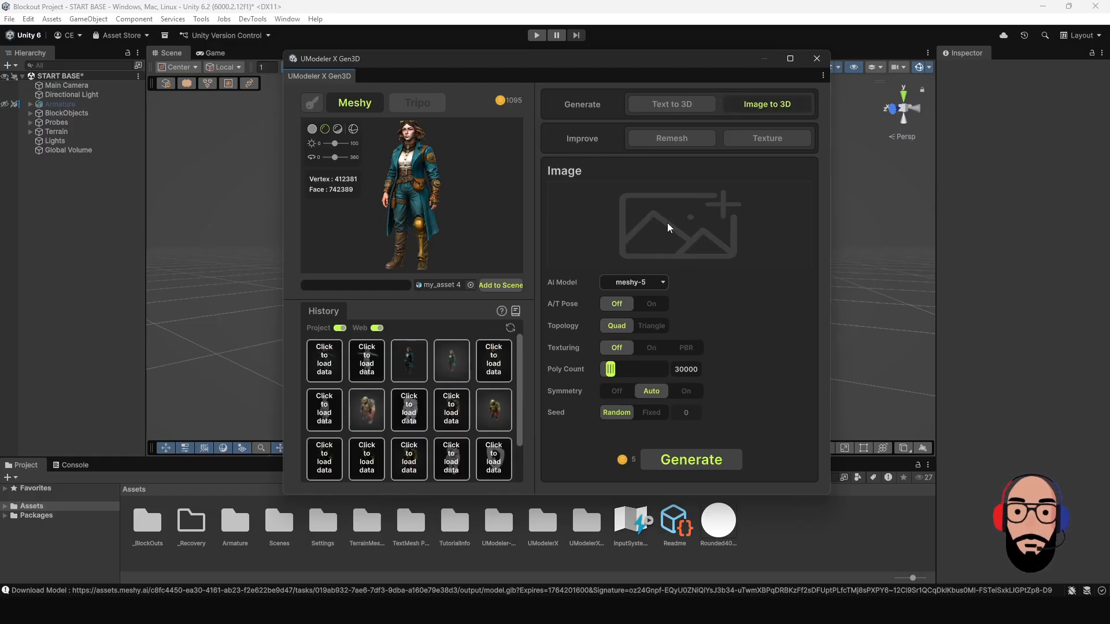
pyautogui.click(677, 138)
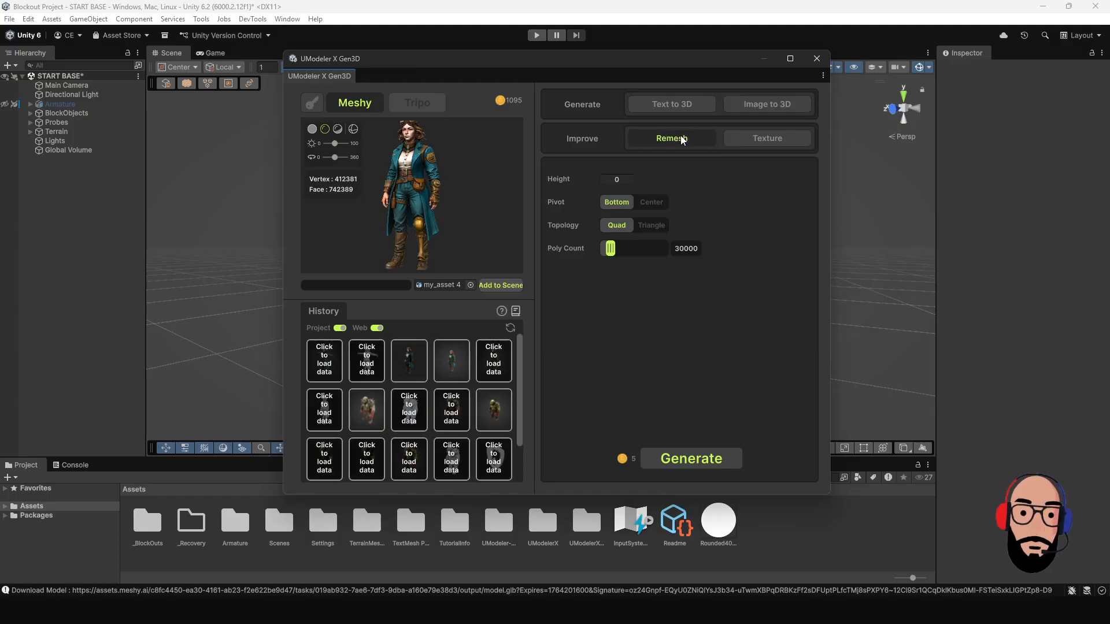
pyautogui.click(771, 139)
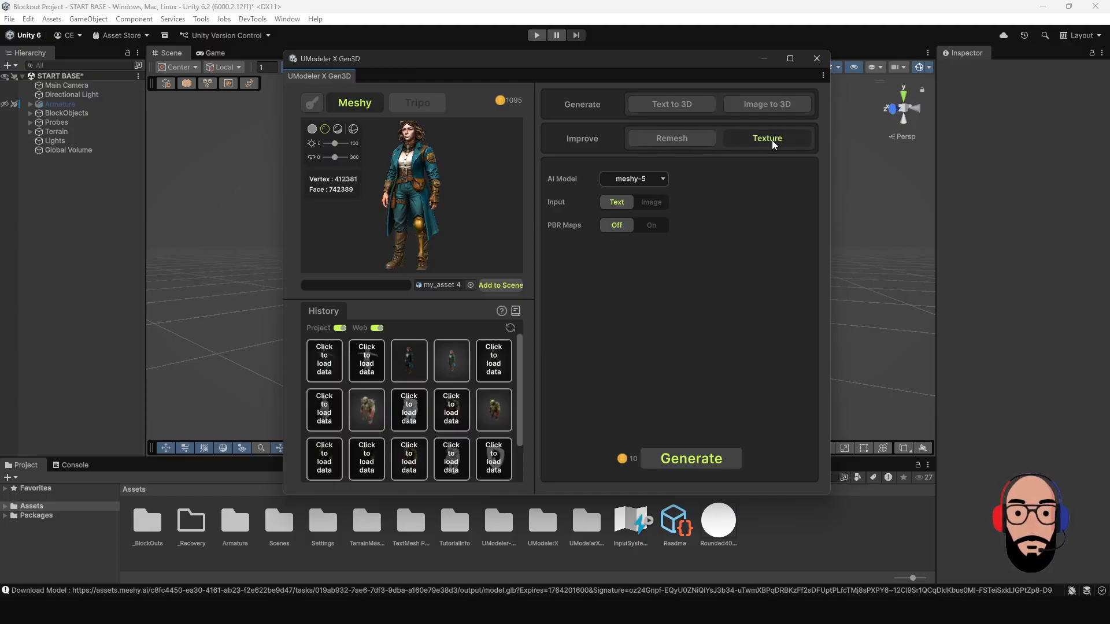
pyautogui.click(652, 173)
pyautogui.click(636, 207)
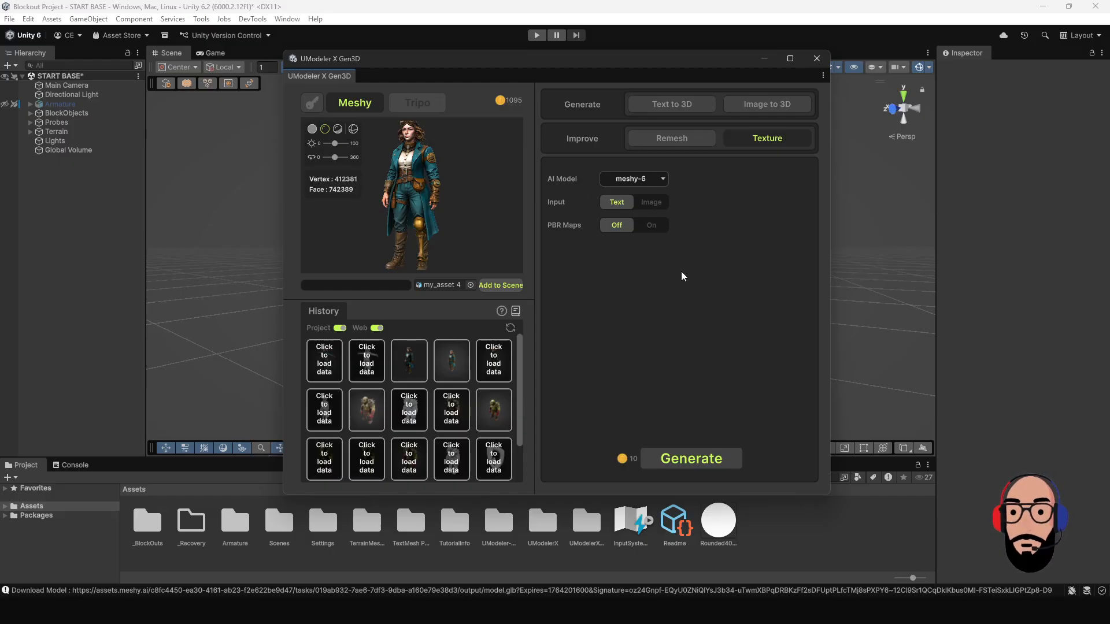
# Hide the web-generated models in the generation history and show them again
pyautogui.click(377, 329)
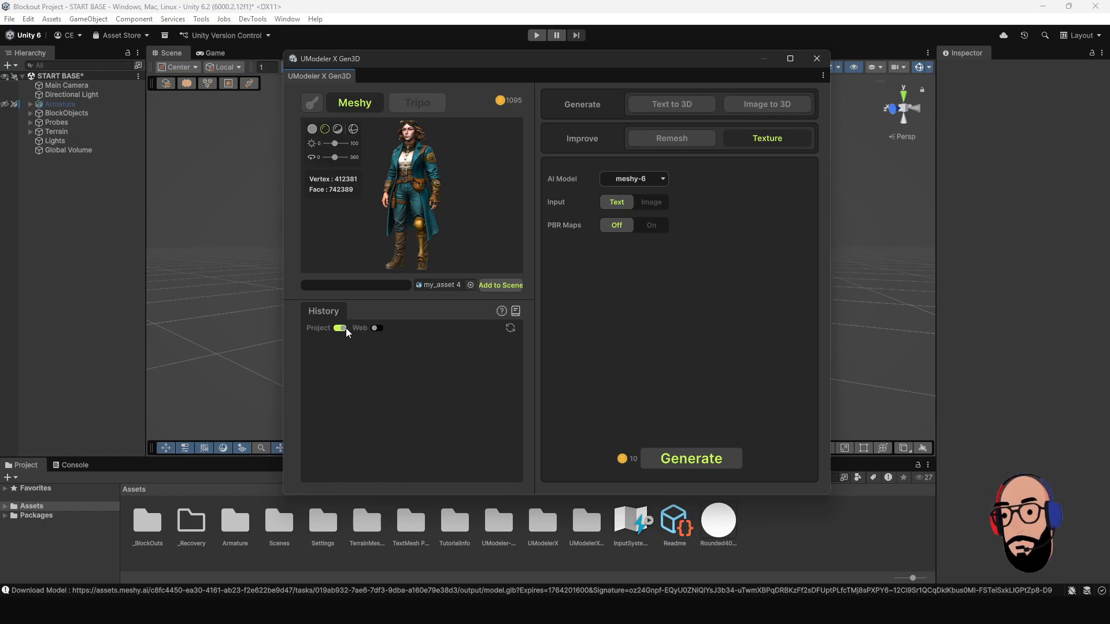
pyautogui.click(377, 329)
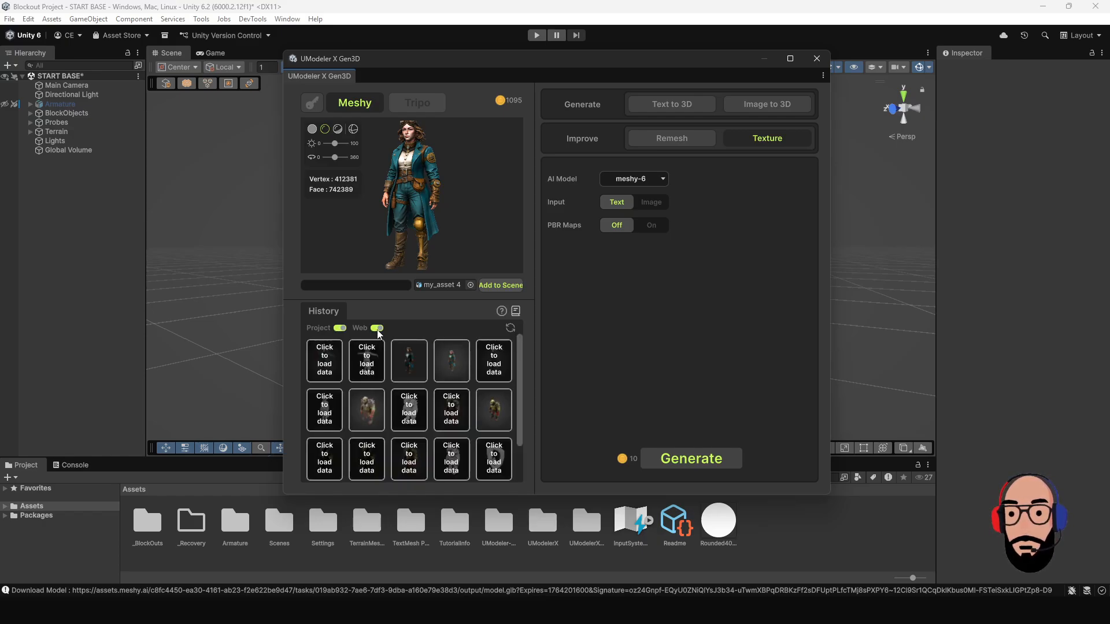
pyautogui.click(377, 328)
pyautogui.click(376, 328)
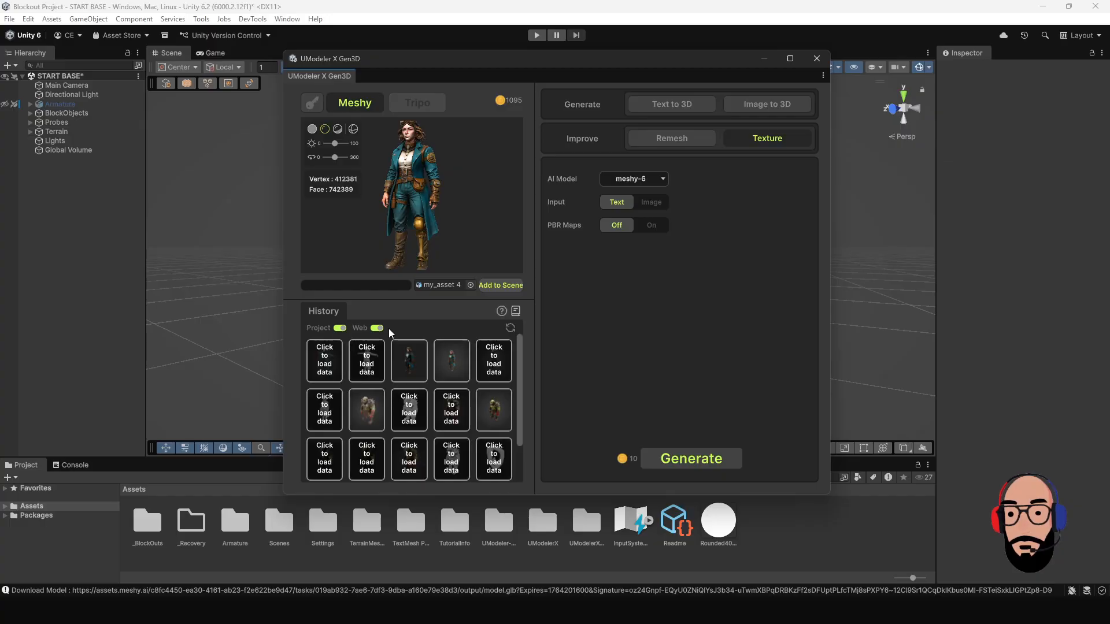
# Enter "Sports Car, four wheels, Dark Red" as the Text to 3D prompt
pyautogui.click(679, 105)
pyautogui.click(680, 214)
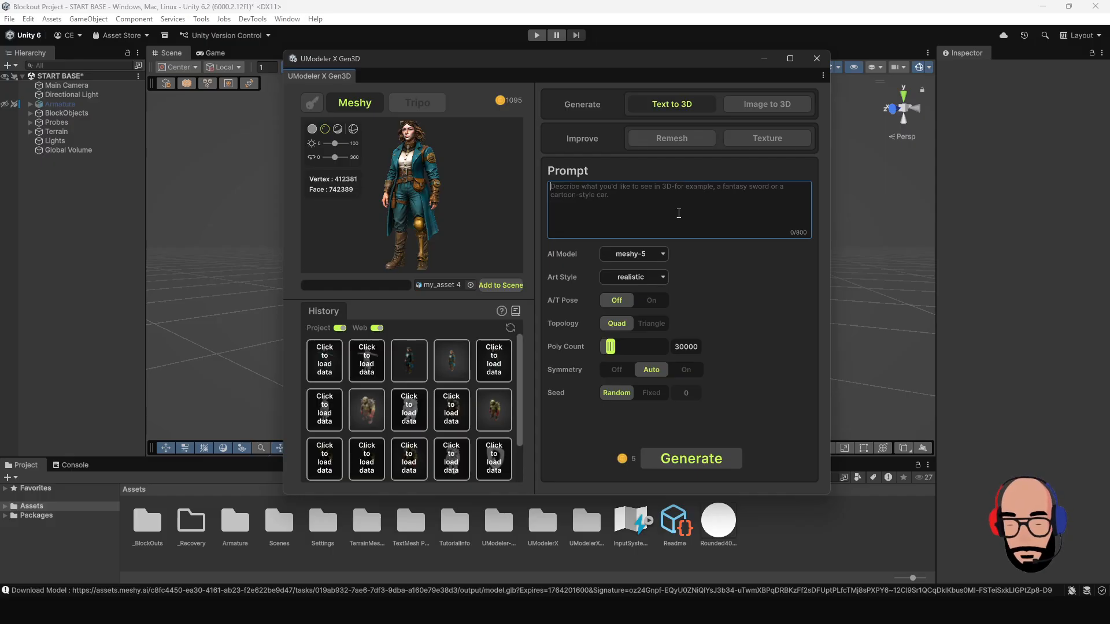
pyautogui.write('Sports Car')
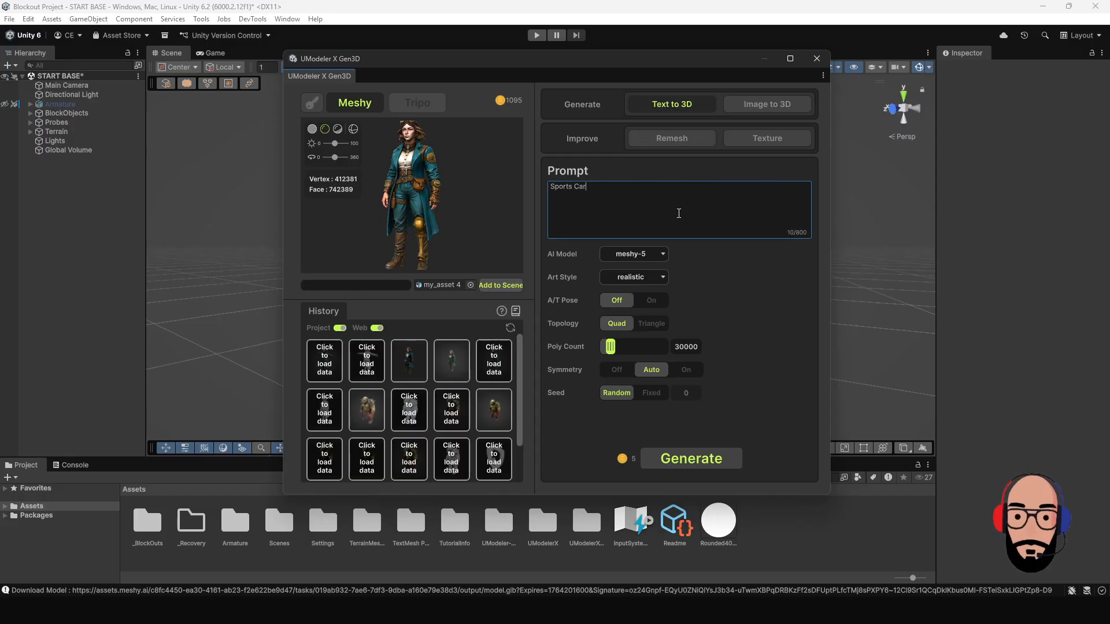
pyautogui.write(', ')
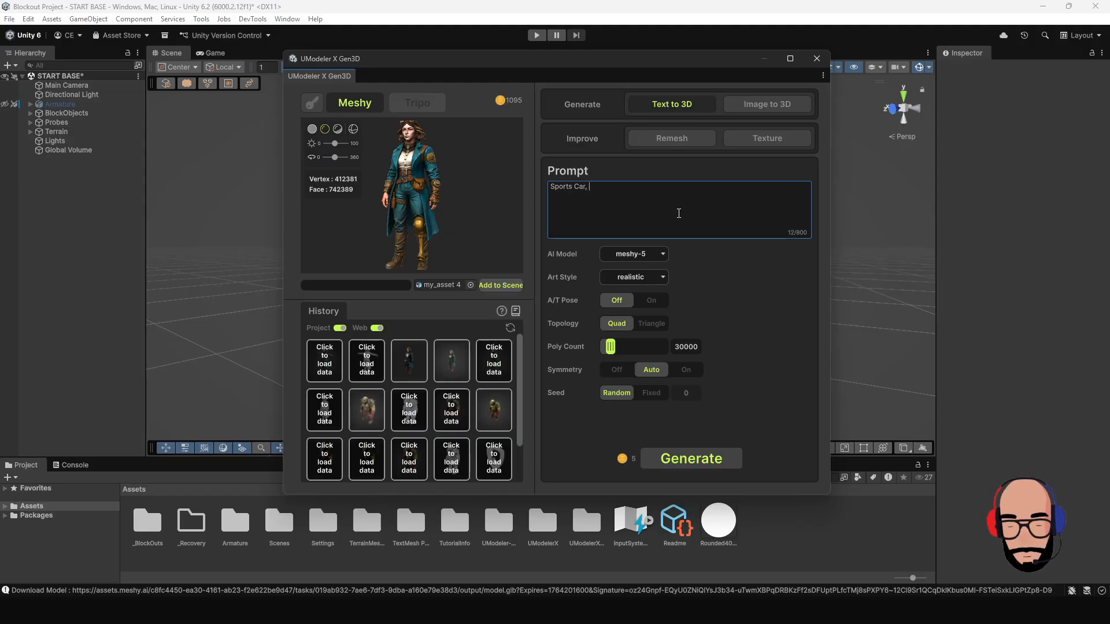
pyautogui.write('four wheels')
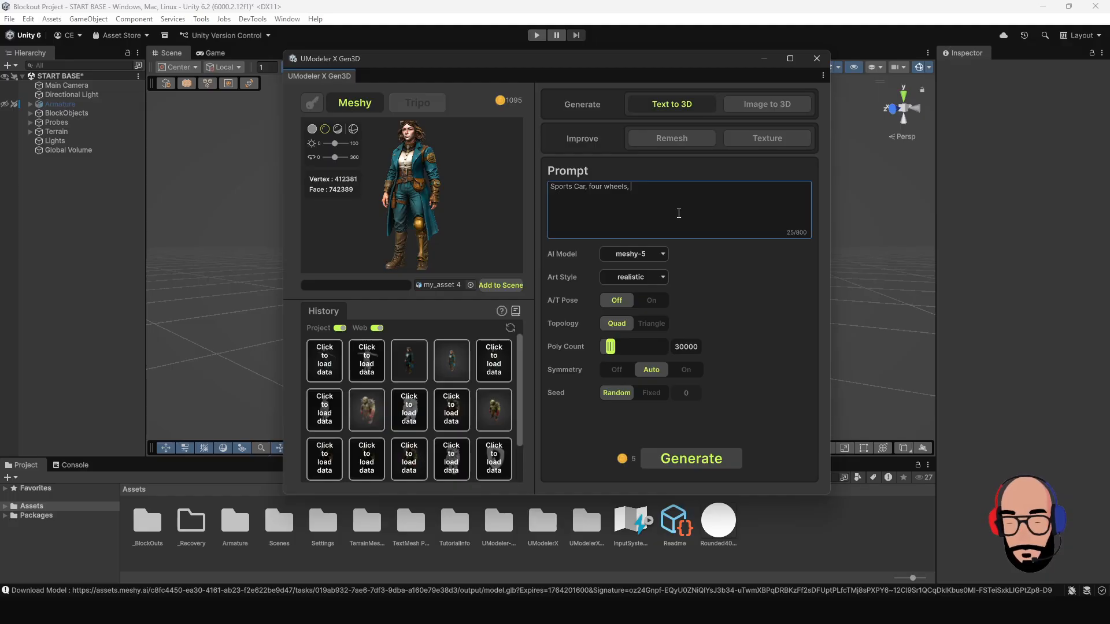
pyautogui.write(', Dark')
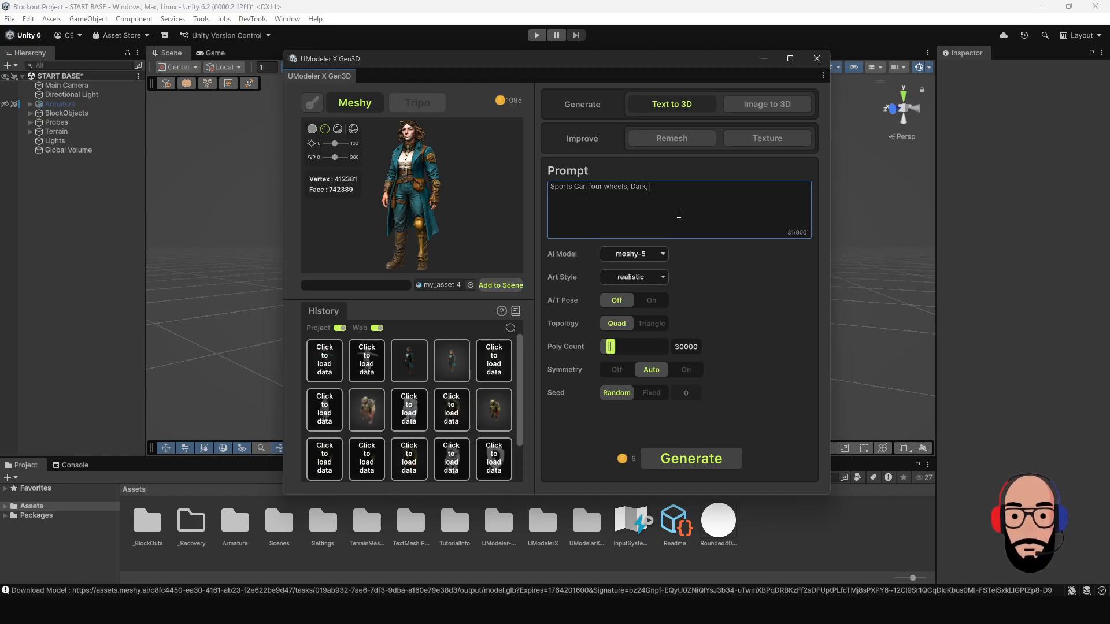
pyautogui.write(',')
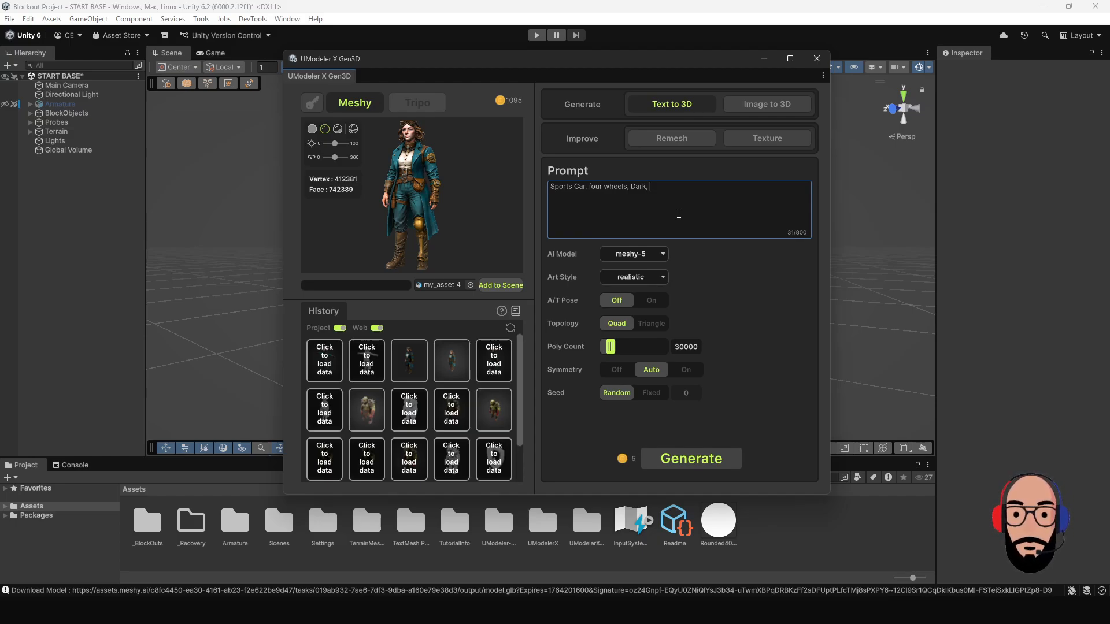
pyautogui.press('BackSpace')
pyautogui.press('BackSpace')
pyautogui.write('Red')
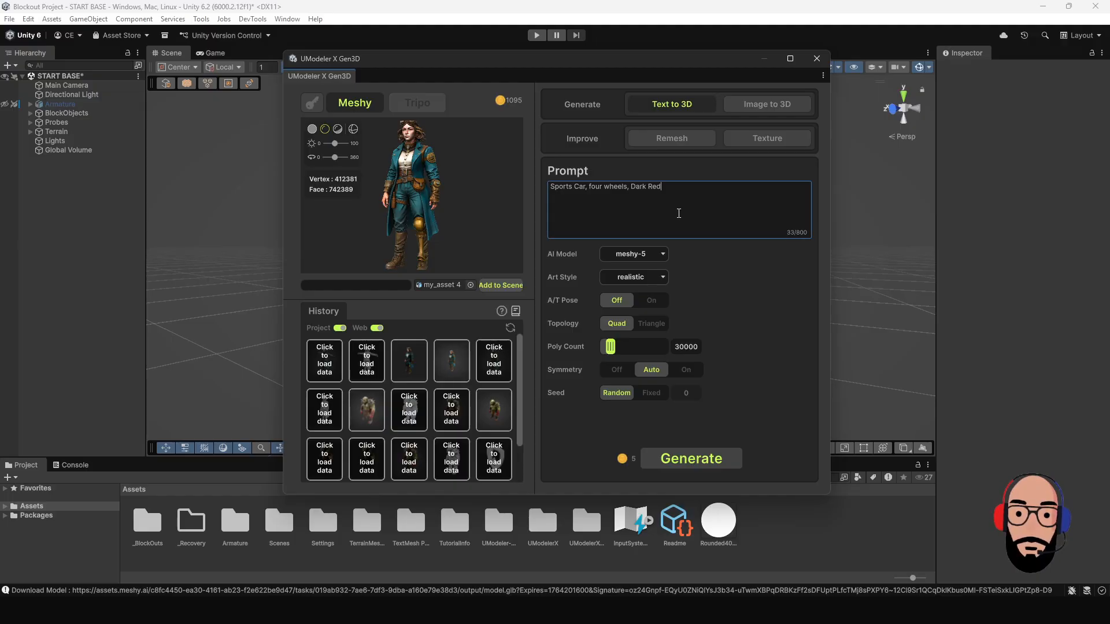
# Generate the sports car with the meshy-6 AI model, realistic art style and triangle topology
pyautogui.click(661, 254)
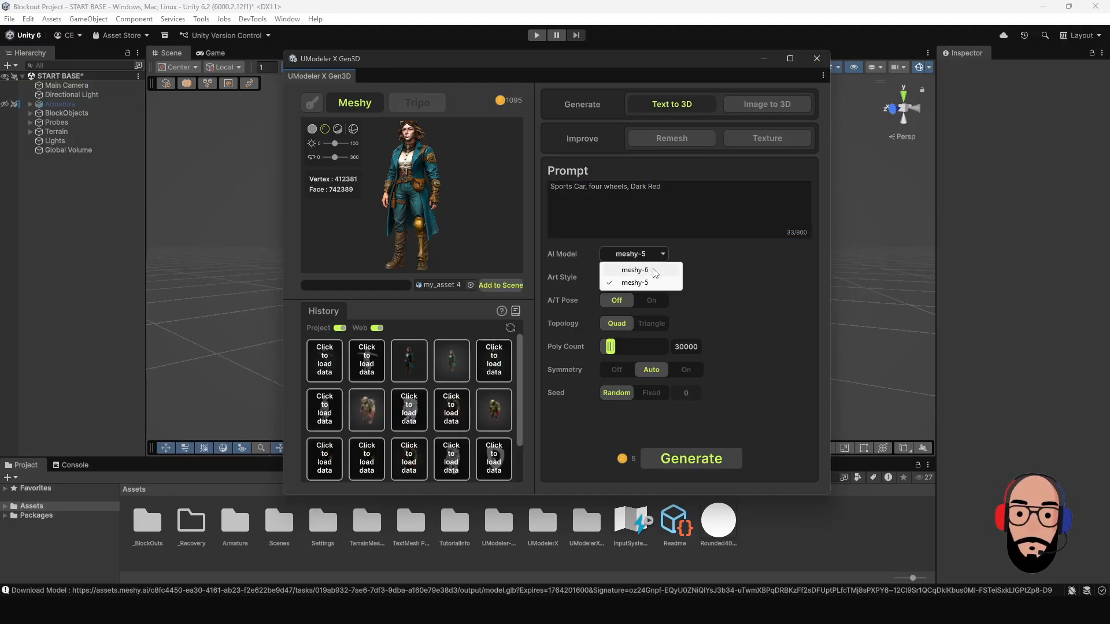
pyautogui.click(633, 283)
pyautogui.click(665, 278)
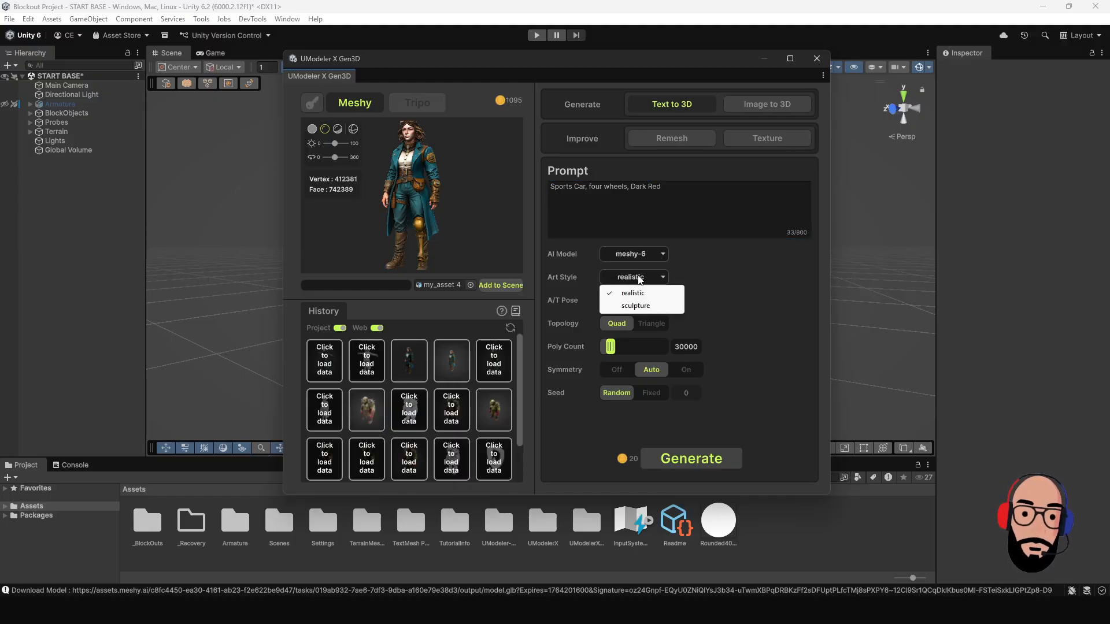
pyautogui.click(638, 290)
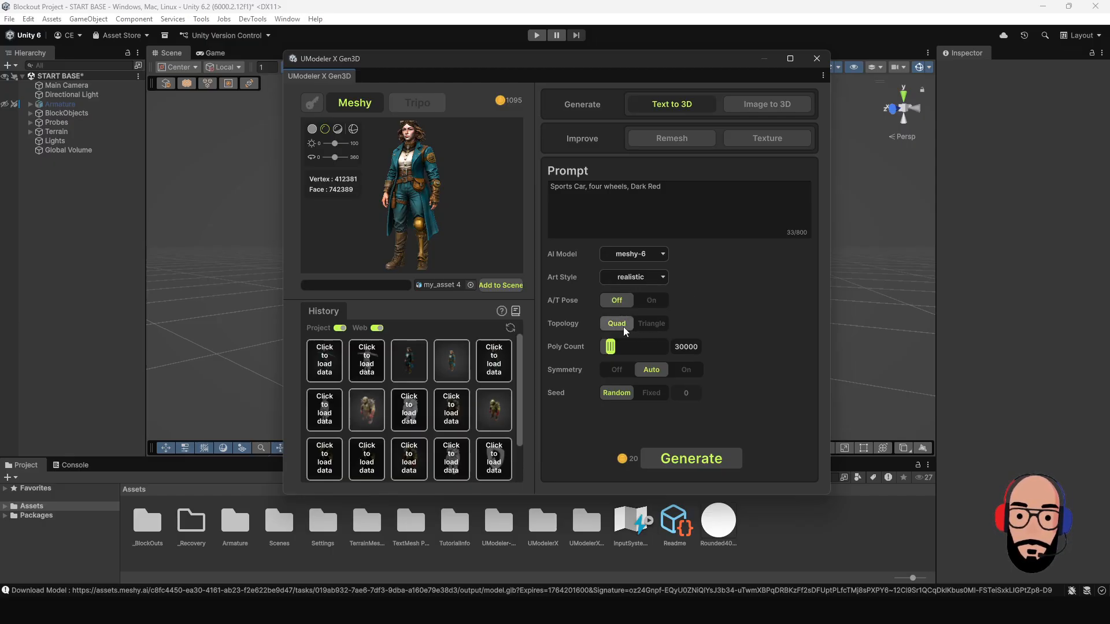
pyautogui.click(651, 324)
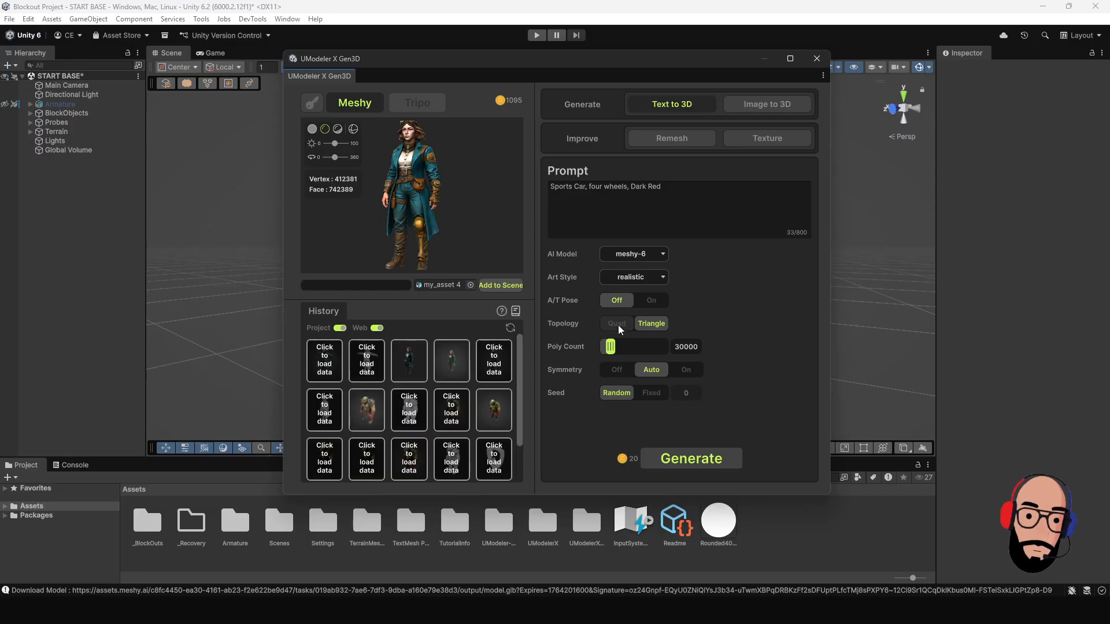
pyautogui.click(693, 349)
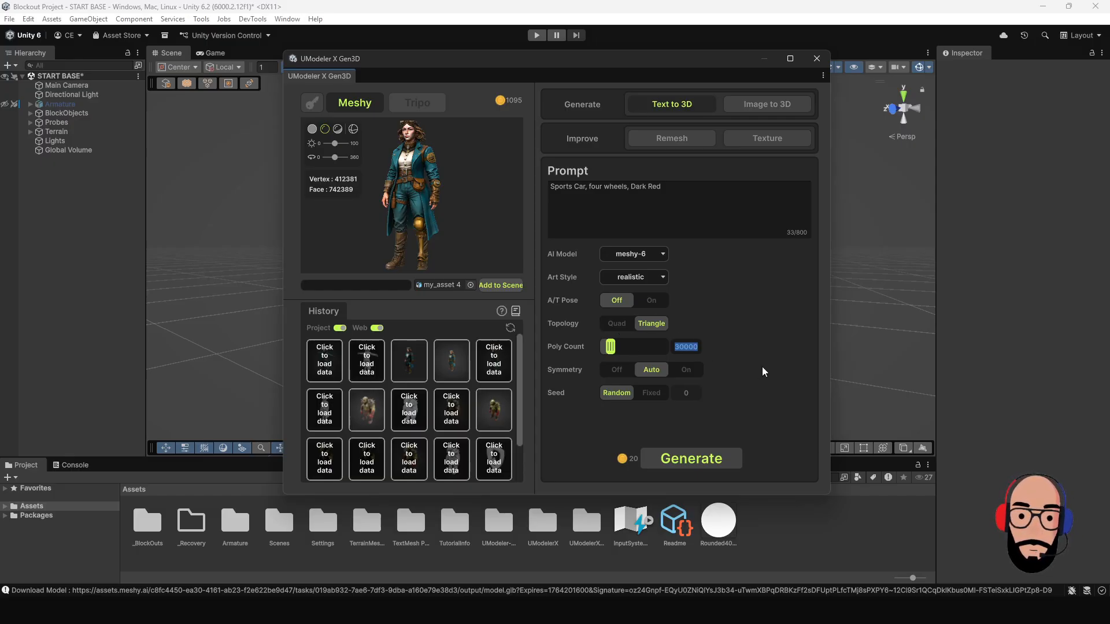
pyautogui.click(693, 348)
pyautogui.click(685, 347)
pyautogui.click(695, 459)
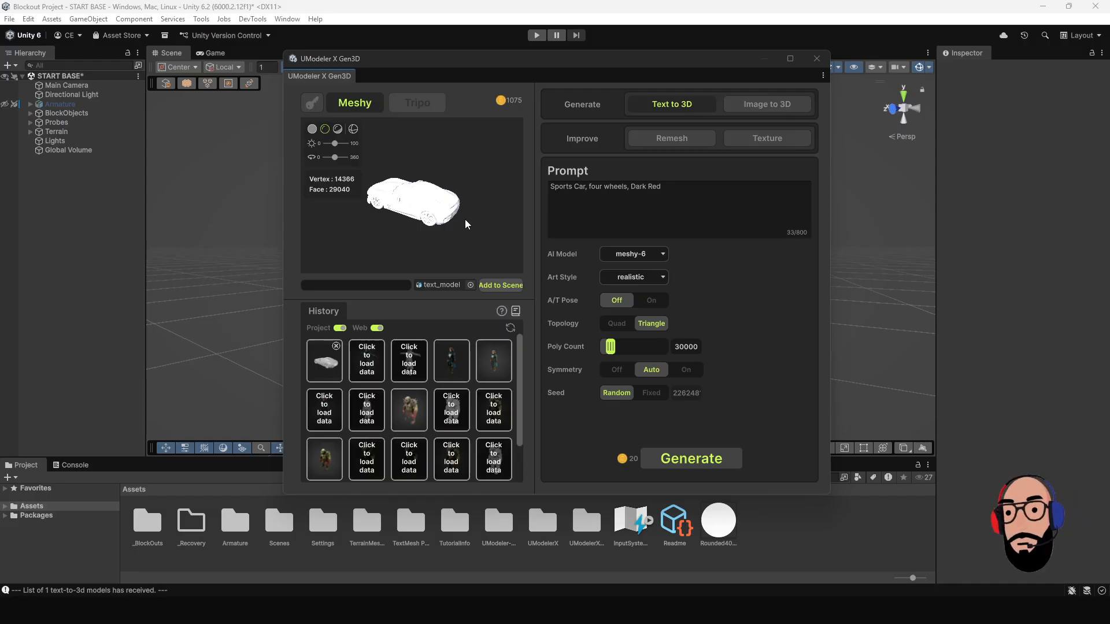
# Examine the generated sports car in the solid display mode, close up and from several angles
pyautogui.moveTo(466, 221); pyautogui.dragTo(328, 203)
pyautogui.scroll(4, 420, 198)
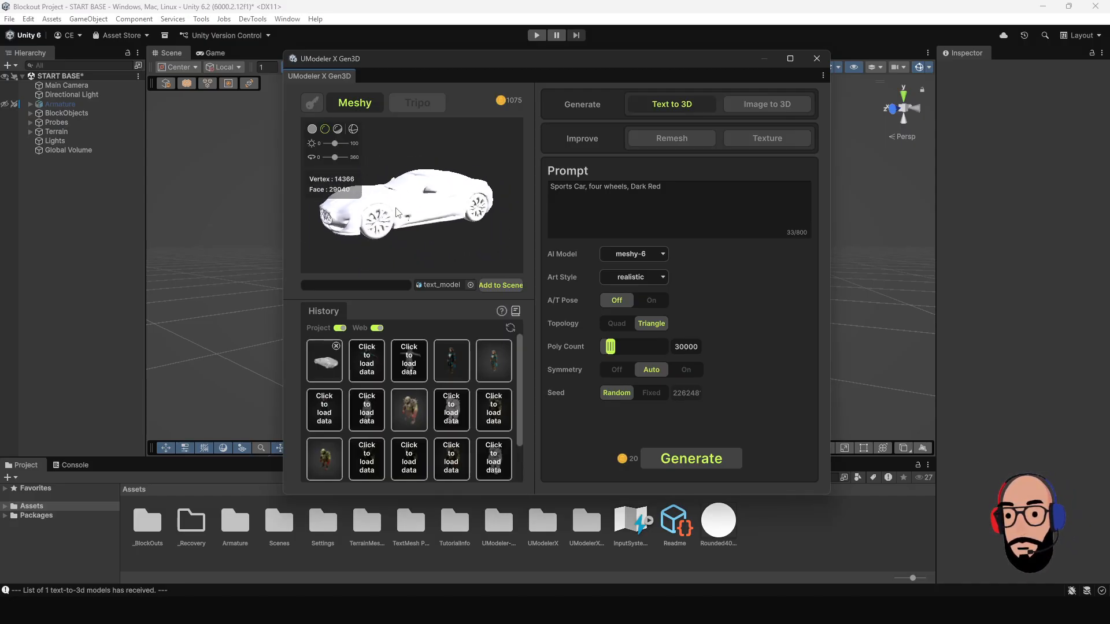
pyautogui.click(312, 129)
pyautogui.moveTo(356, 192); pyautogui.dragTo(420, 232)
pyautogui.scroll(-3, 434, 208)
pyautogui.scroll(4, 398, 200)
pyautogui.moveTo(439, 230); pyautogui.dragTo(480, 228)
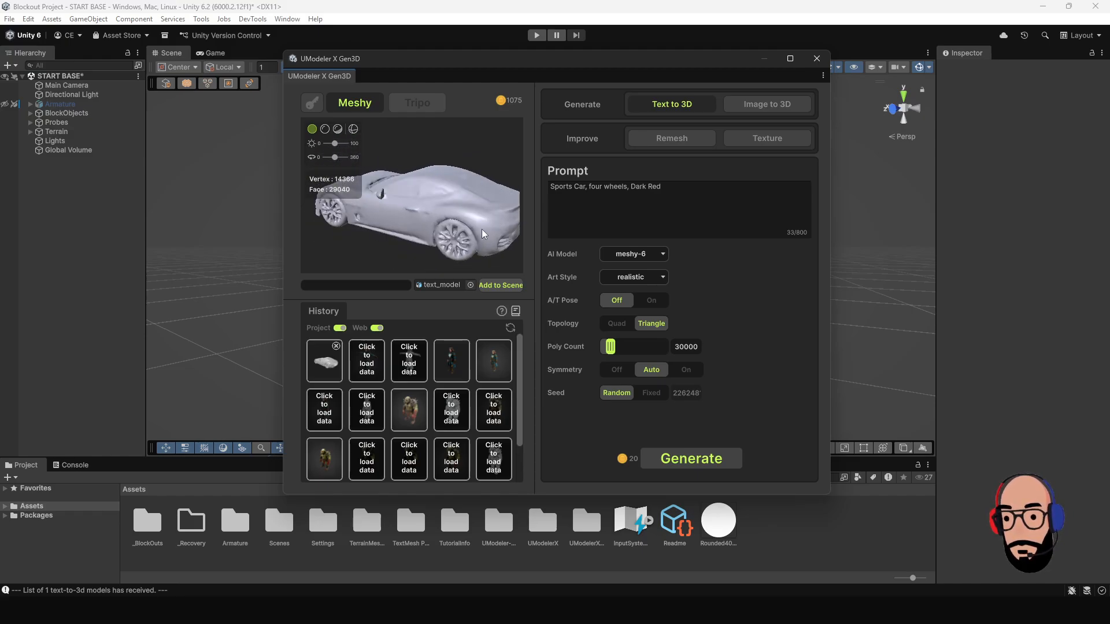
pyautogui.scroll(-3, 400, 221)
pyautogui.scroll(1, 420, 221)
pyautogui.scroll(-2, 418, 222)
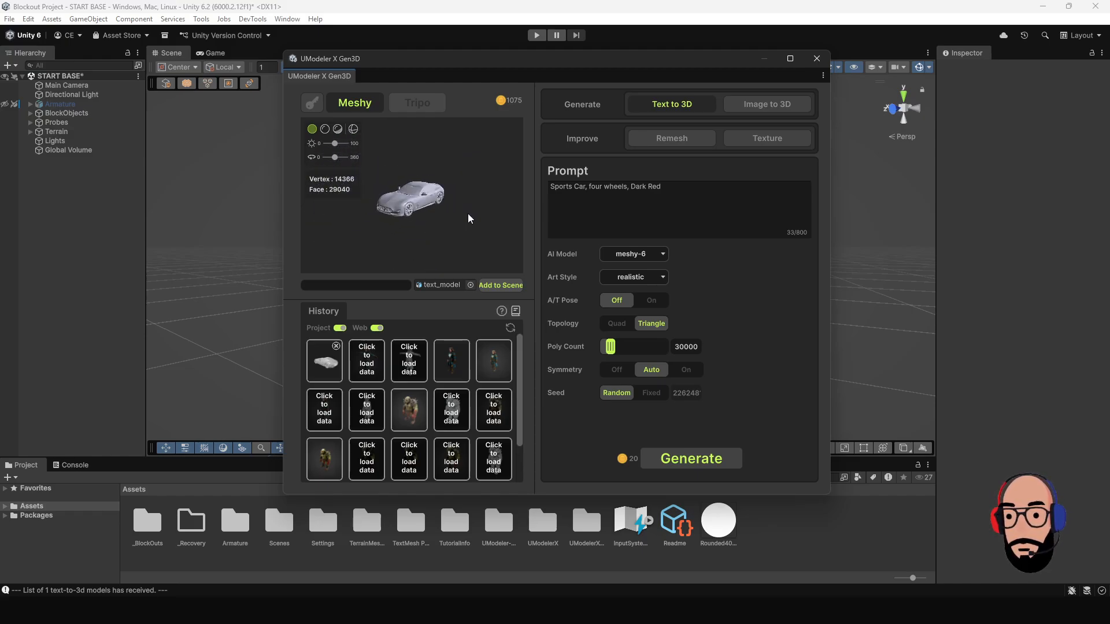
pyautogui.scroll(4, 468, 218)
pyautogui.scroll(-3, 374, 214)
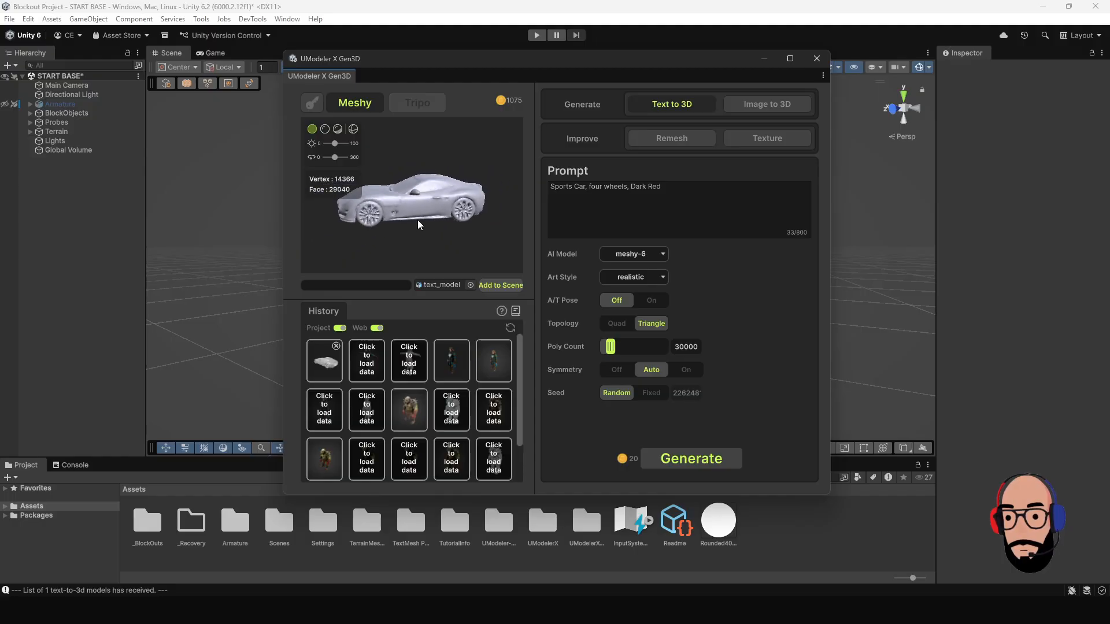
pyautogui.moveTo(419, 223); pyautogui.dragTo(449, 226)
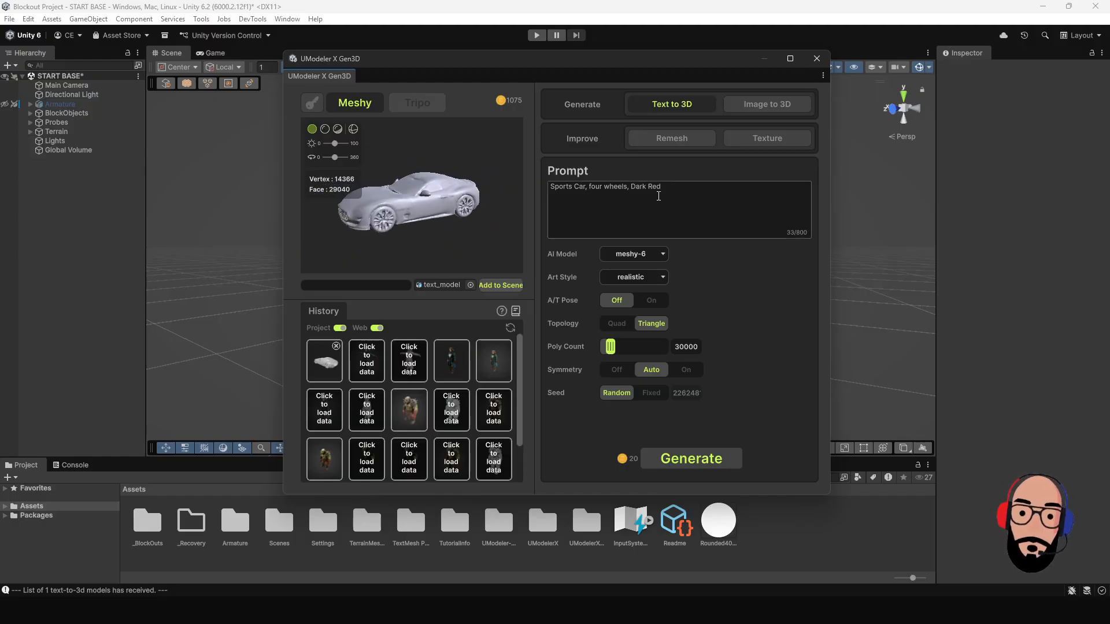
# Generate a texture for the sports car from its text prompt with meshy-6 and PBR maps off, and turn the result in the preview
pyautogui.moveTo(630, 186); pyautogui.dragTo(657, 185)
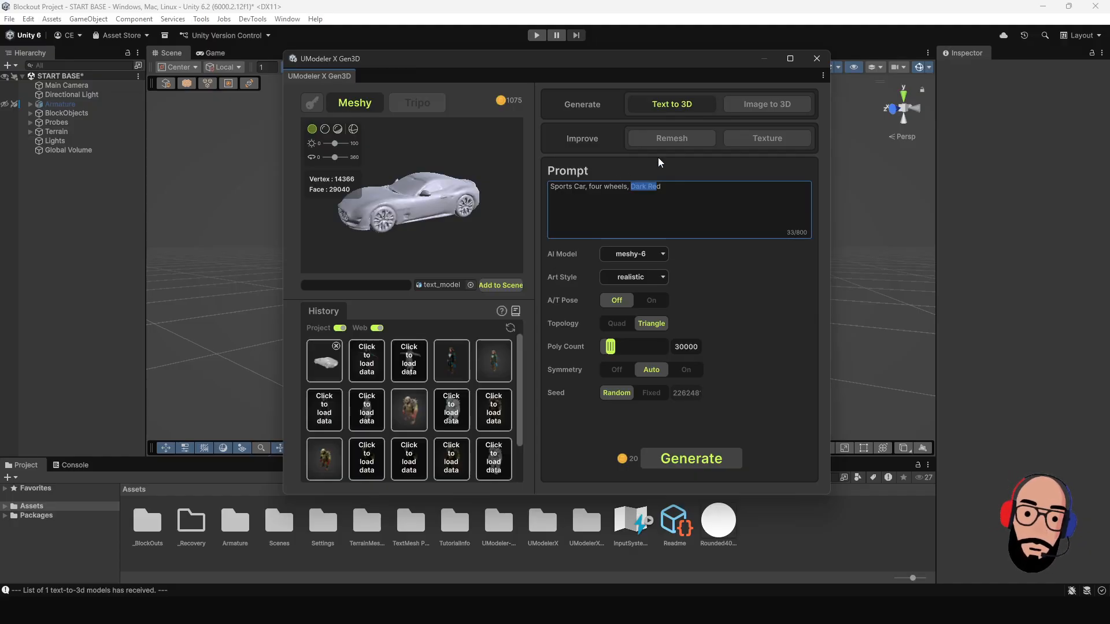
pyautogui.click(584, 144)
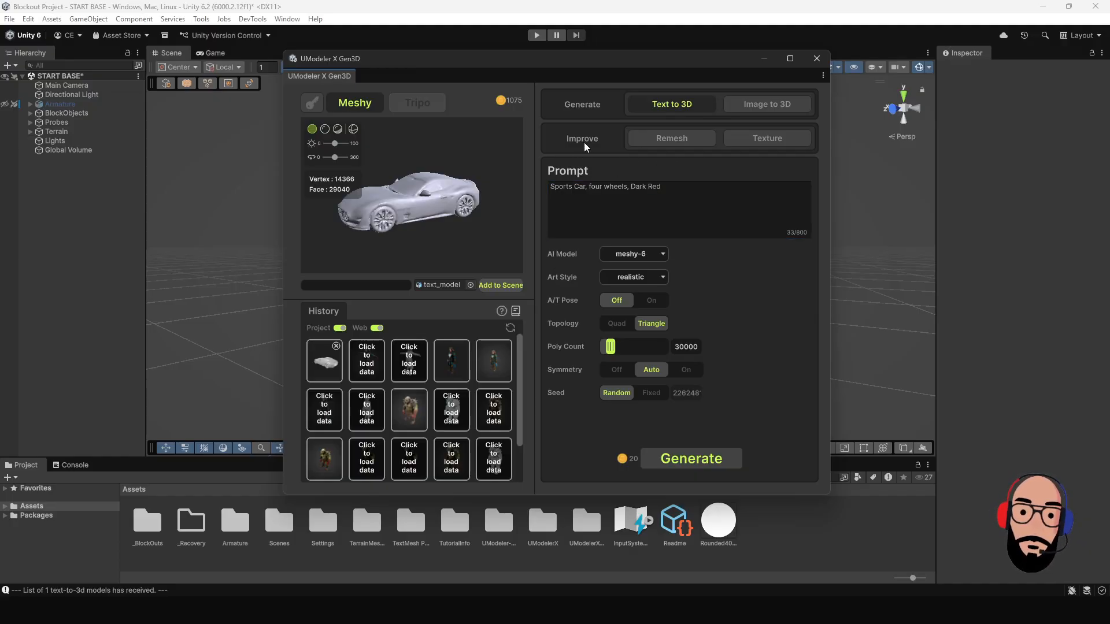
pyautogui.click(767, 138)
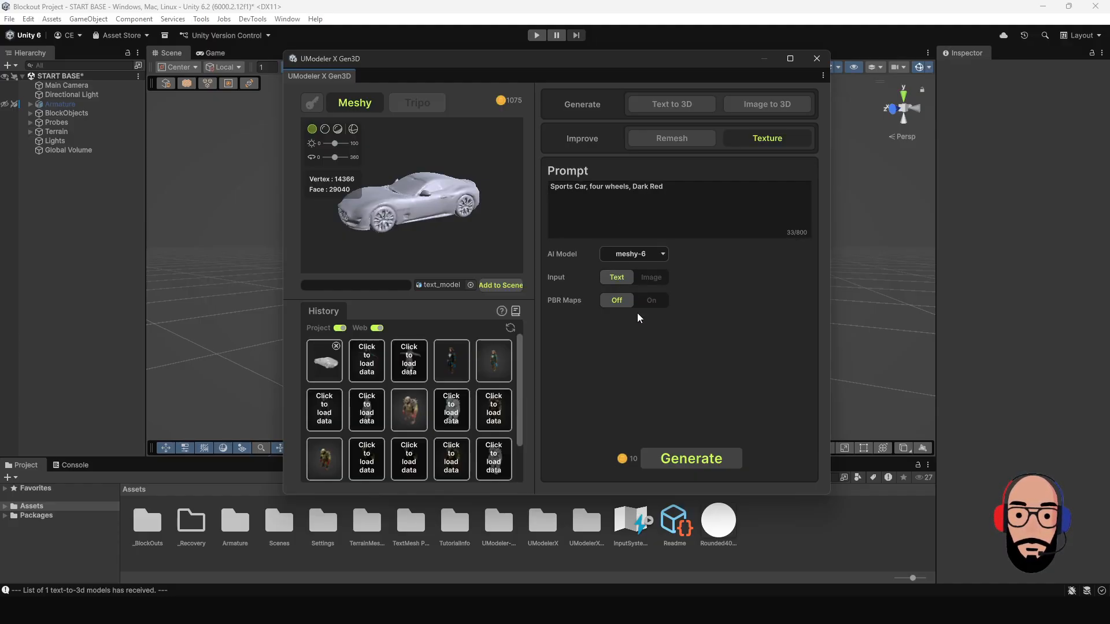
pyautogui.click(699, 460)
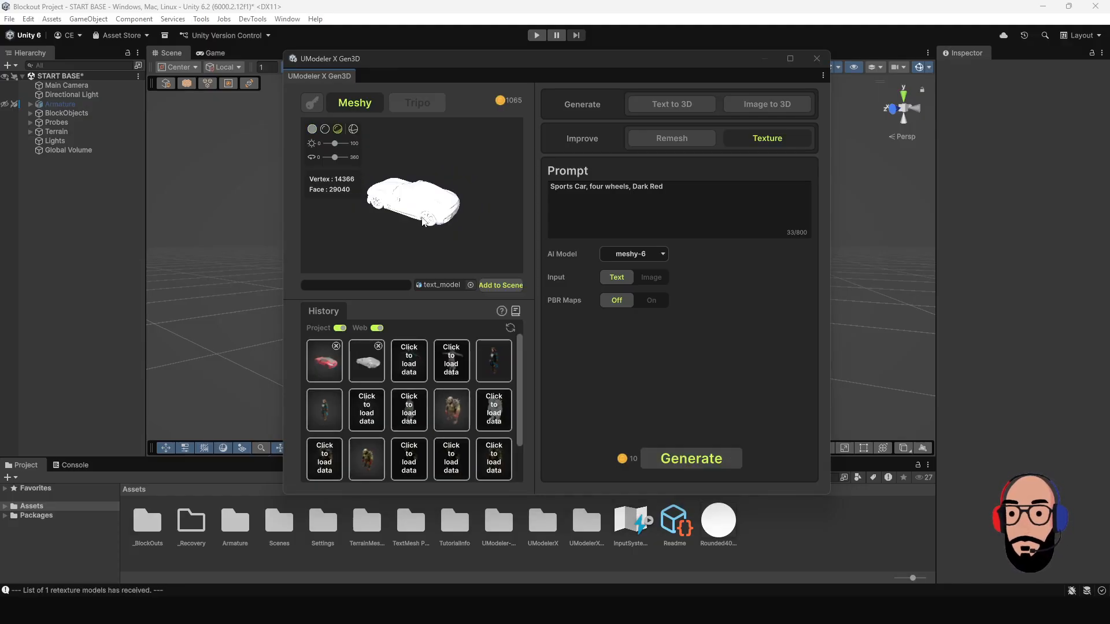
pyautogui.moveTo(423, 218); pyautogui.dragTo(474, 219)
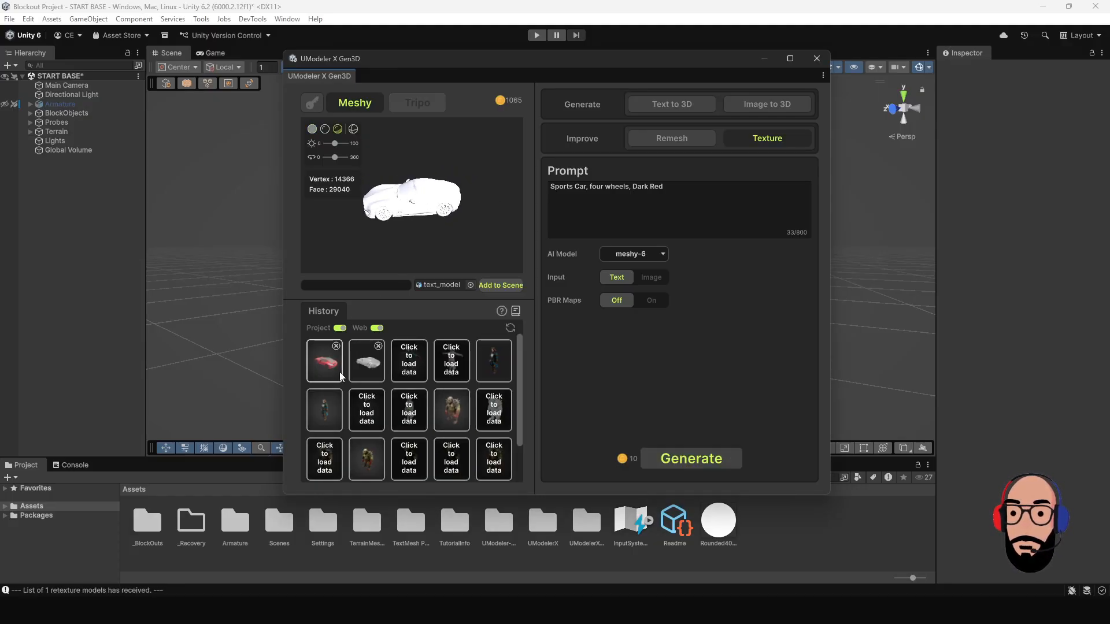
# Load the retextured red sports car from the generation history and examine it close up and from several sides in the preview
pyautogui.click(322, 368)
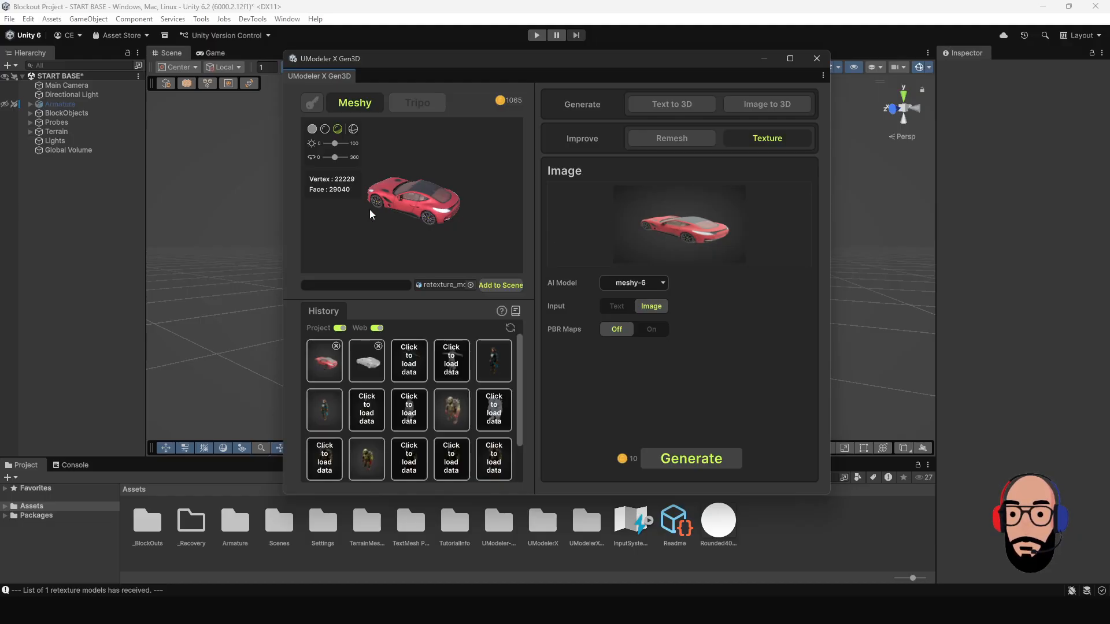
pyautogui.moveTo(369, 210); pyautogui.dragTo(466, 208)
pyautogui.scroll(3, 398, 211)
pyautogui.moveTo(397, 215); pyautogui.dragTo(435, 203)
pyautogui.scroll(-3, 397, 205)
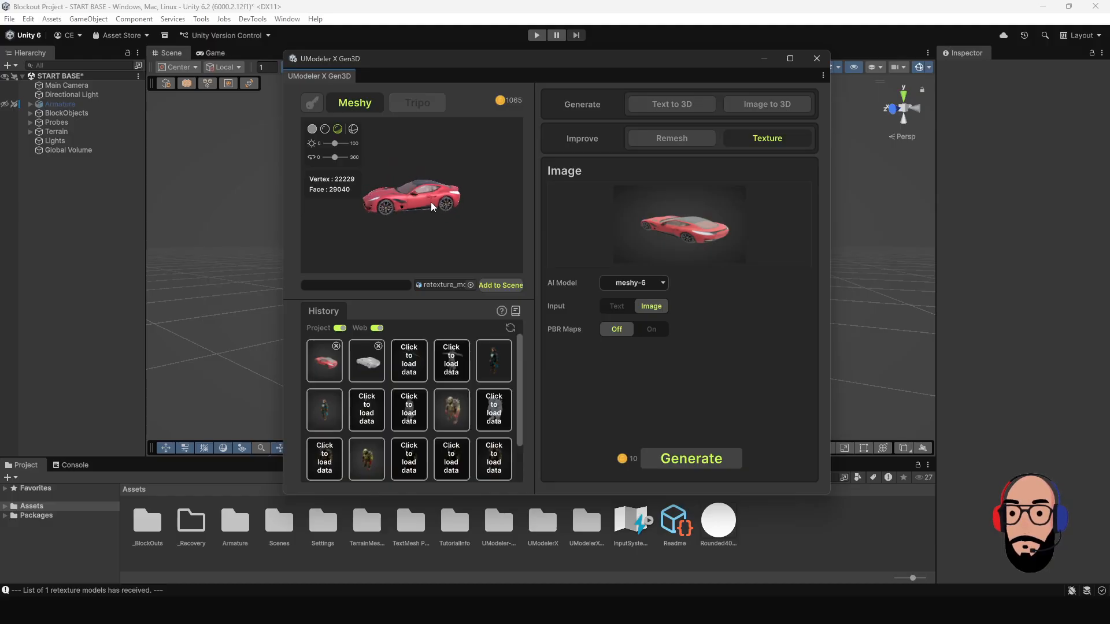
# Add the retextured sports car to the Unity scene and close the Gen3D window
pyautogui.click(497, 287)
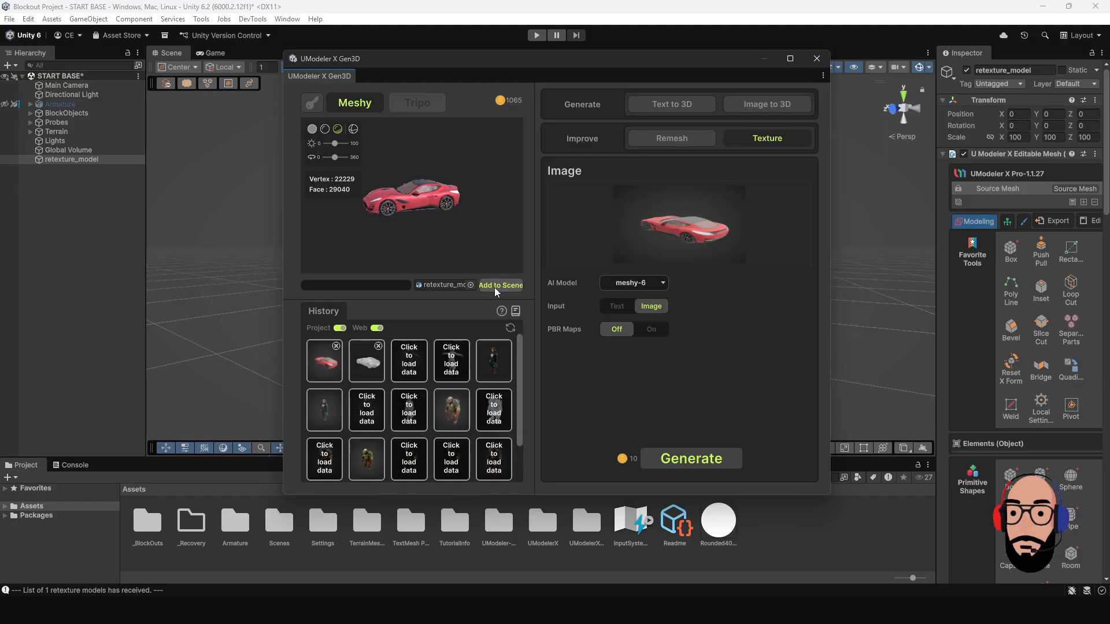
pyautogui.moveTo(432, 58); pyautogui.dragTo(592, 406)
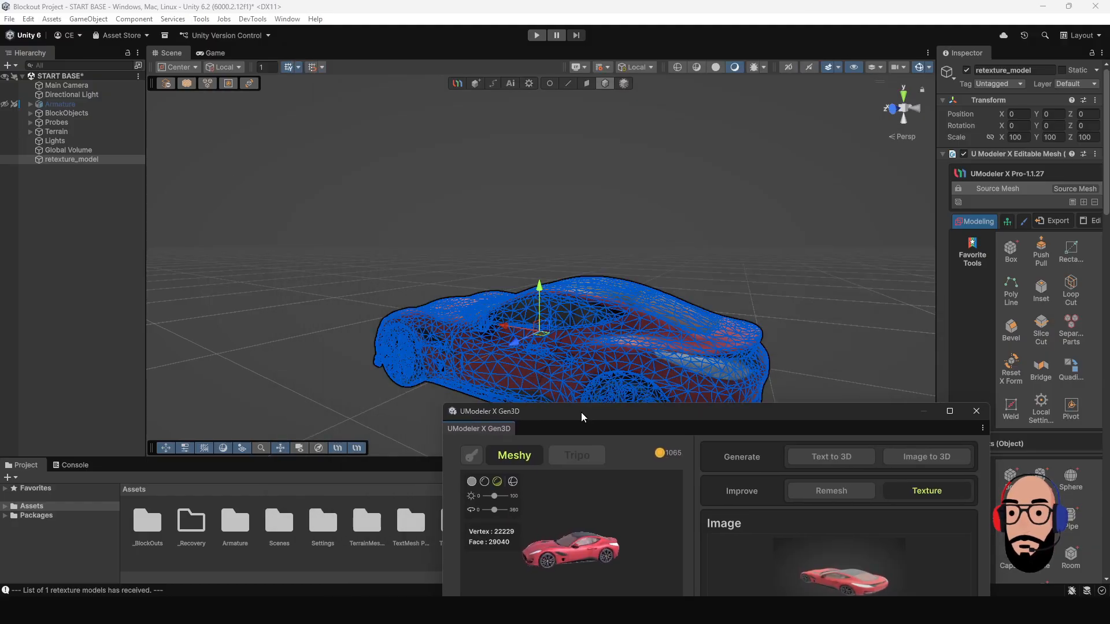
pyautogui.scroll(-3, 513, 301)
pyautogui.keyDown('alt'); pyautogui.moveTo(496, 305); pyautogui.dragTo(698, 241); pyautogui.keyUp('alt')
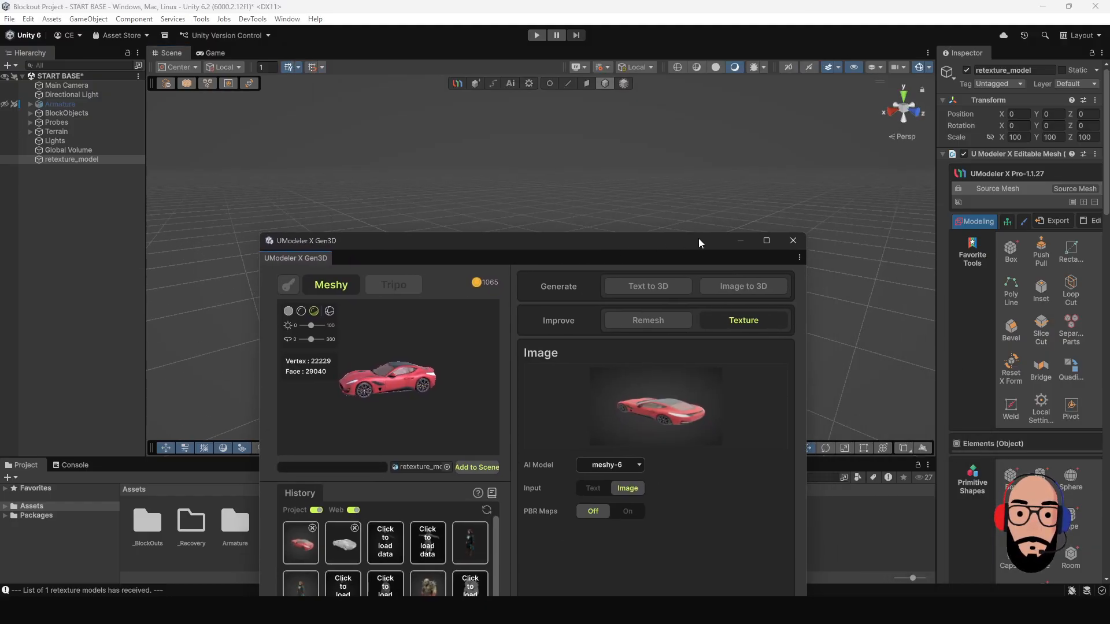
pyautogui.click(792, 244)
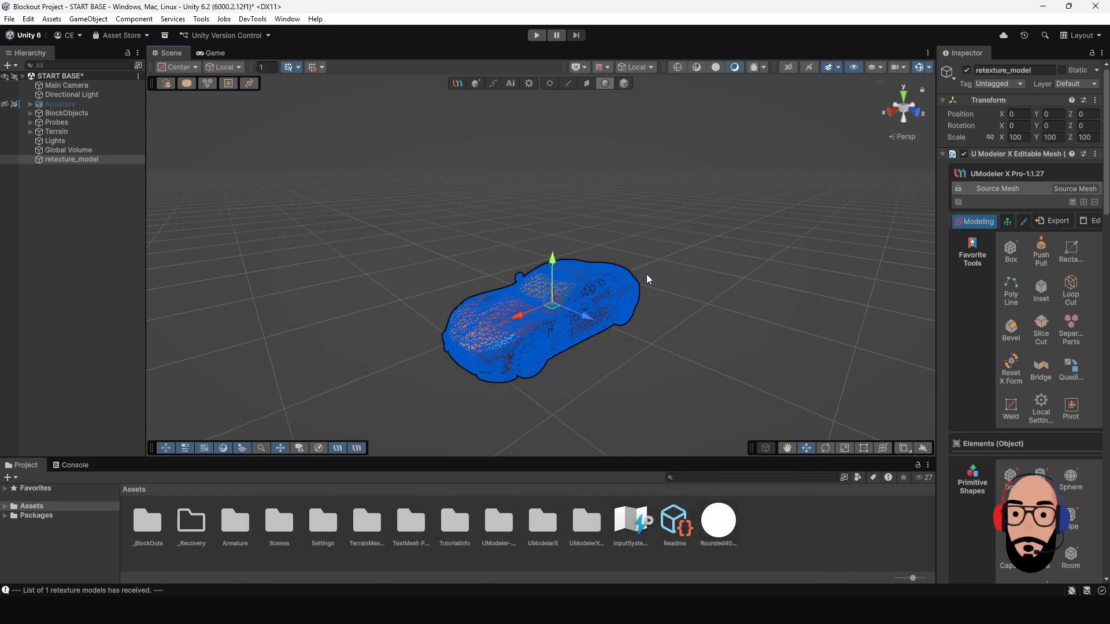
# Frame the sports car in the scene, deselect it and examine its texture from the front, side and rear
pyautogui.moveTo(585, 315); pyautogui.dragTo(594, 262, button='middle')
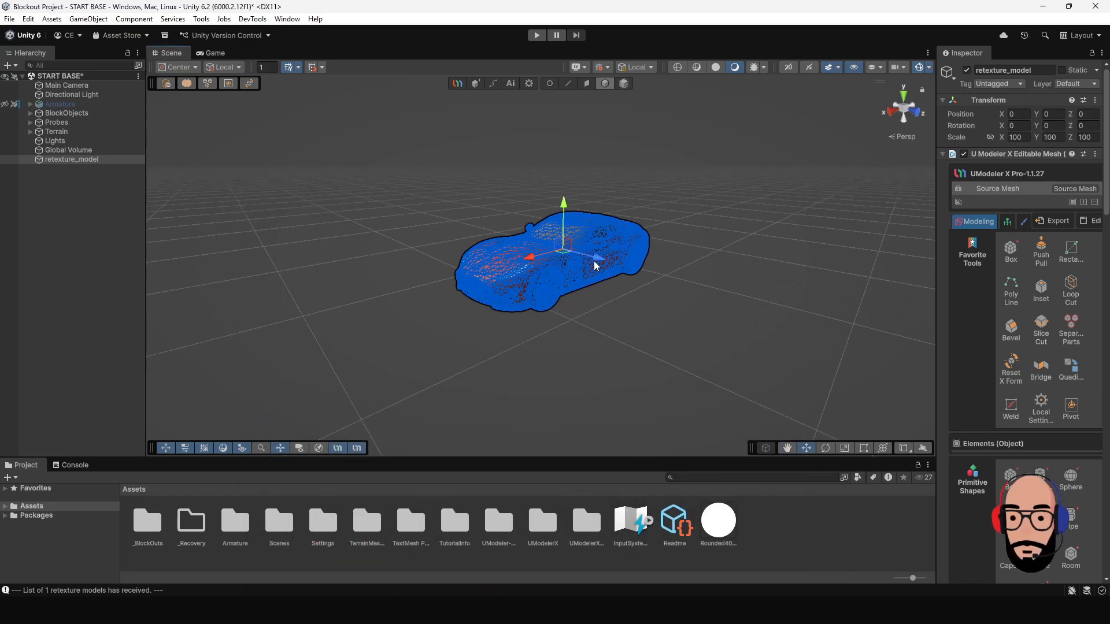
pyautogui.press('f')
pyautogui.keyDown('alt'); pyautogui.moveTo(529, 302); pyautogui.dragTo(574, 331); pyautogui.keyUp('alt')
pyautogui.click(684, 295)
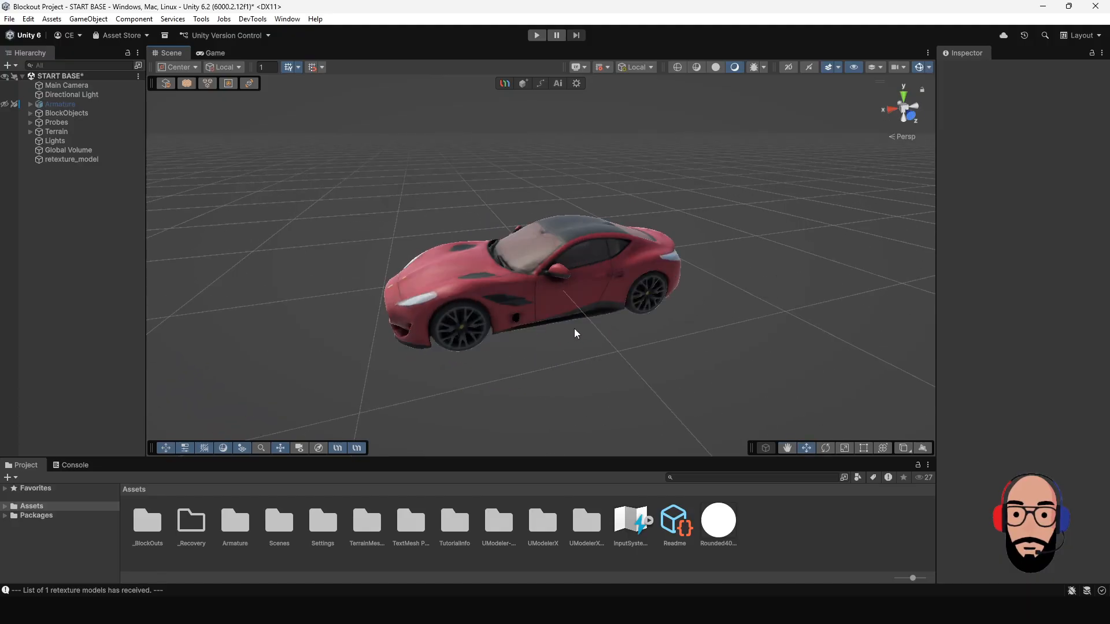
pyautogui.scroll(-5, 550, 253)
pyautogui.keyDown('alt'); pyautogui.moveTo(551, 253); pyautogui.dragTo(493, 280); pyautogui.keyUp('alt')
pyautogui.scroll(4, 589, 280)
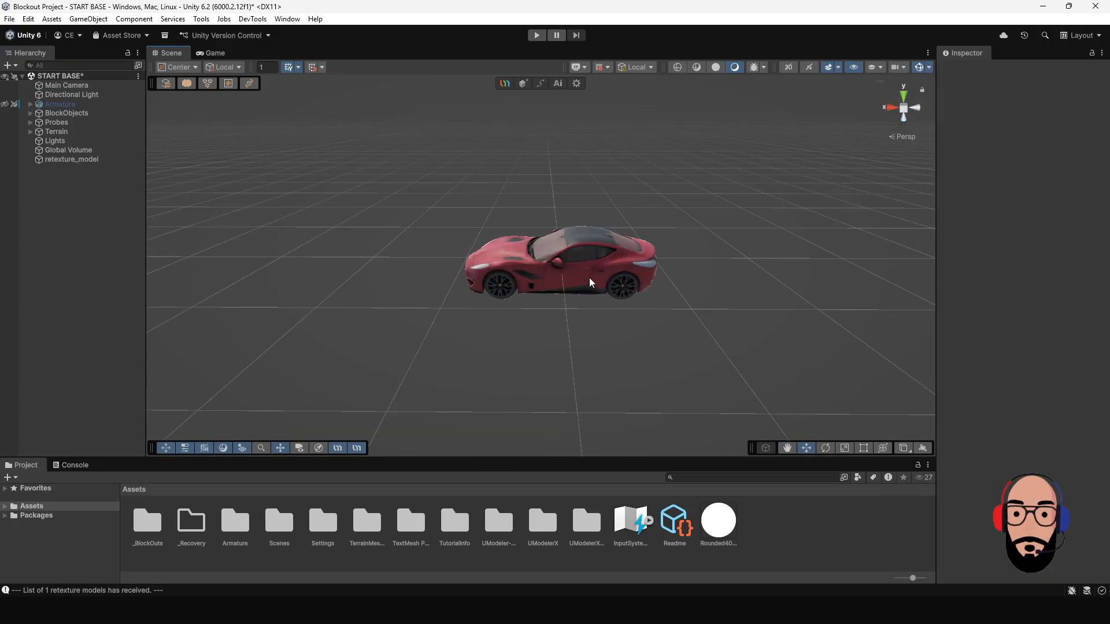
pyautogui.keyDown('alt'); pyautogui.moveTo(594, 280); pyautogui.dragTo(317, 281); pyautogui.keyUp('alt')
pyautogui.keyDown('alt'); pyautogui.moveTo(670, 315); pyautogui.dragTo(621, 344); pyautogui.keyUp('alt')
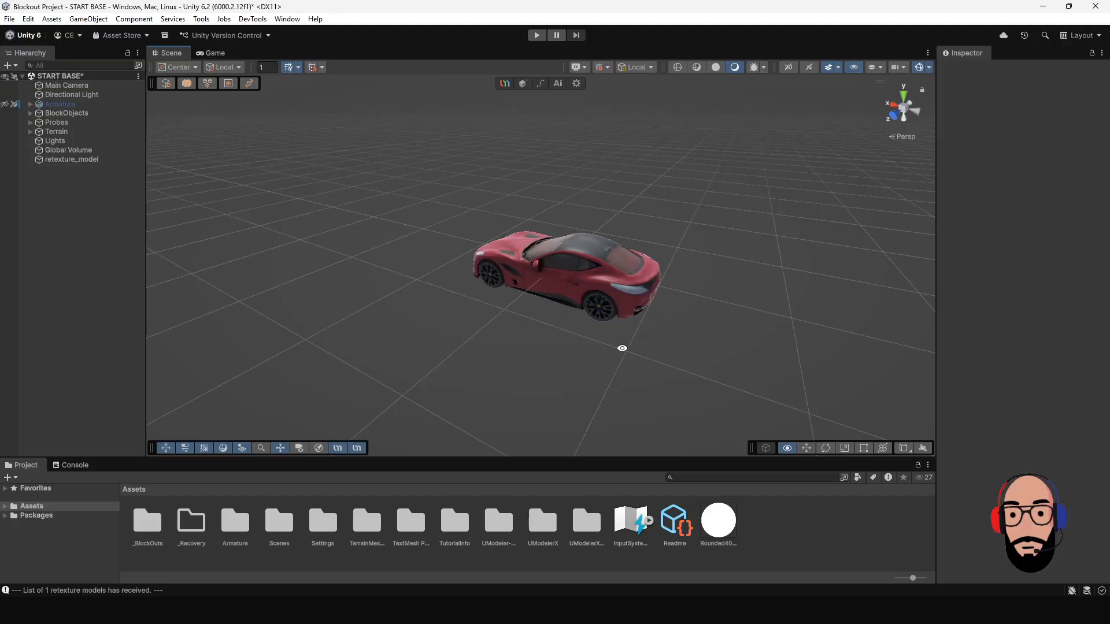
# Compare the car's selected wireframe with its textured surface, both close up and from farther away
pyautogui.click(561, 279)
pyautogui.click(546, 337)
pyautogui.keyDown('alt'); pyautogui.moveTo(546, 337); pyautogui.dragTo(674, 310); pyautogui.keyUp('alt')
pyautogui.scroll(3, 567, 297)
pyautogui.keyDown('alt'); pyautogui.moveTo(567, 300); pyautogui.dragTo(468, 287); pyautogui.keyUp('alt')
pyautogui.click(587, 268)
pyautogui.scroll(2, 570, 302)
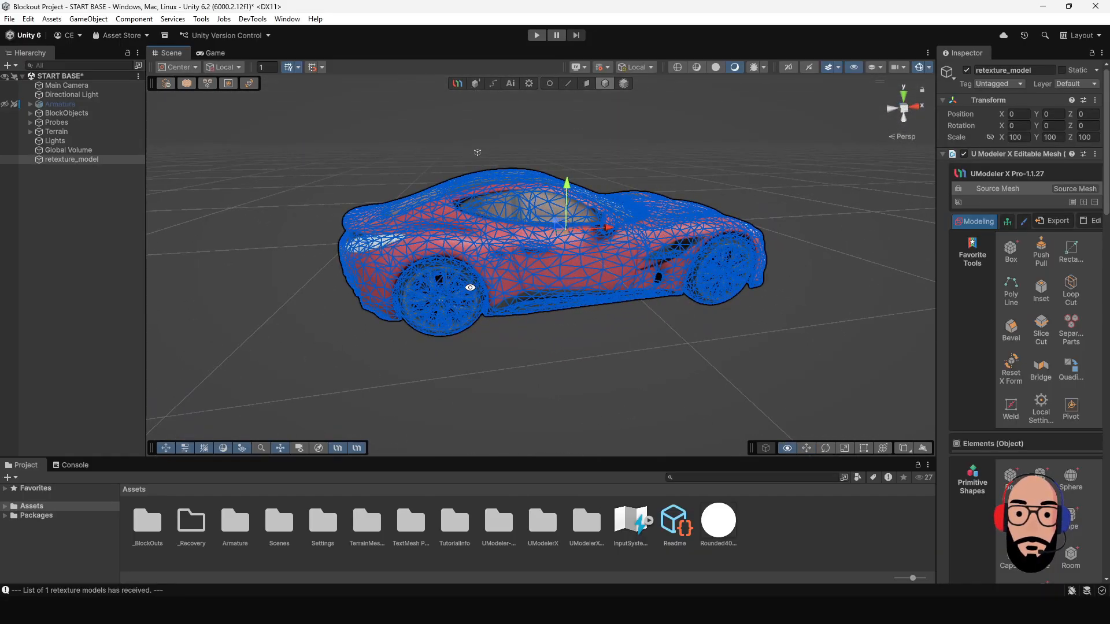
pyautogui.scroll(-8, 536, 223)
pyautogui.keyDown('alt'); pyautogui.moveTo(702, 293); pyautogui.dragTo(587, 311); pyautogui.keyUp('alt')
pyautogui.click(592, 322)
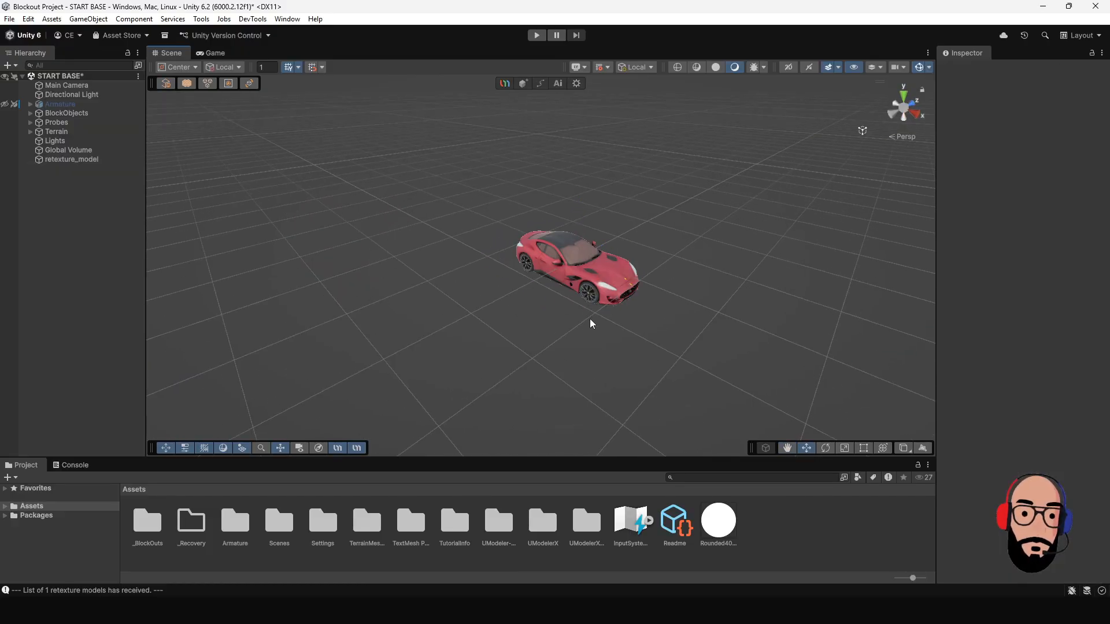
# Select the sports car, widen the Inspector and look through the UModeler X modeling tools
pyautogui.click(589, 277)
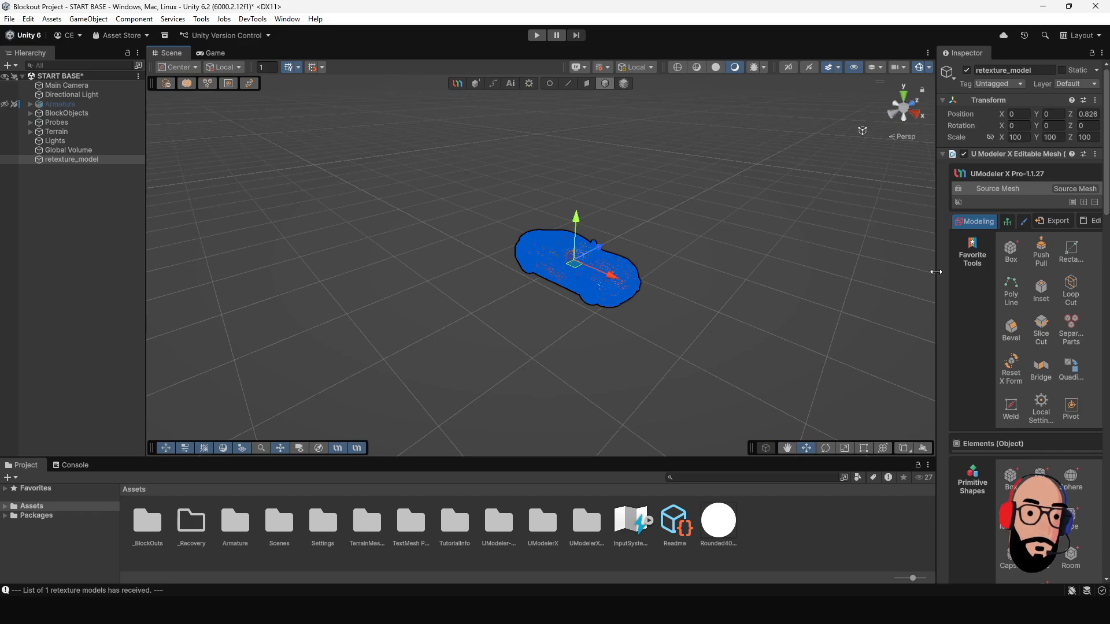
pyautogui.moveTo(936, 272); pyautogui.dragTo(893, 278)
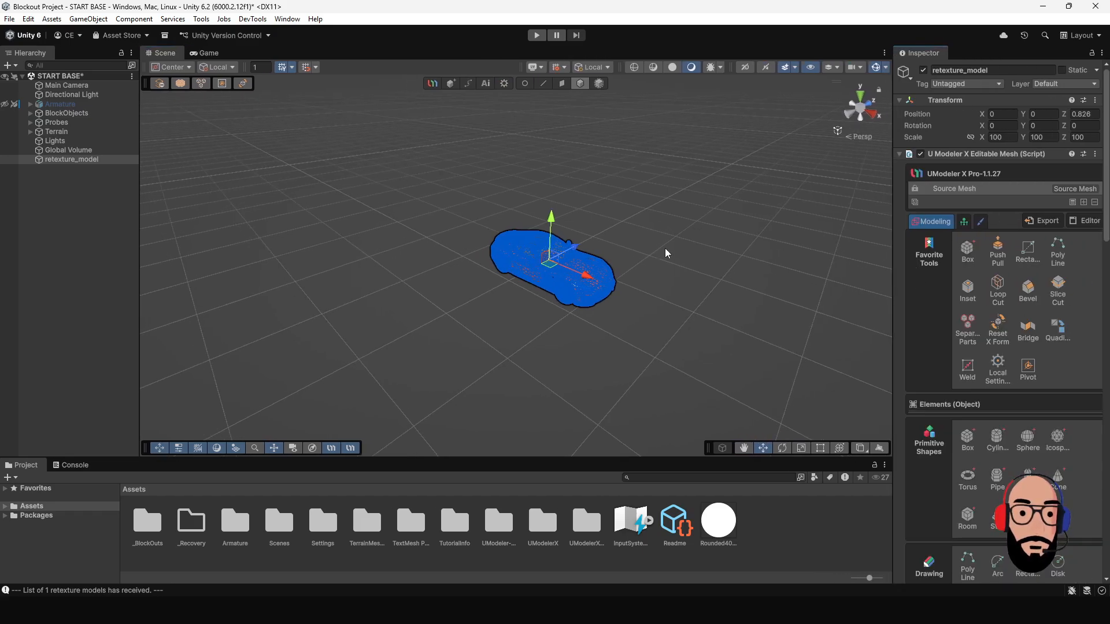
pyautogui.scroll(8, 665, 253)
pyautogui.keyDown('alt'); pyautogui.moveTo(688, 307); pyautogui.dragTo(508, 302); pyautogui.keyUp('alt')
pyautogui.scroll(-5, 607, 336)
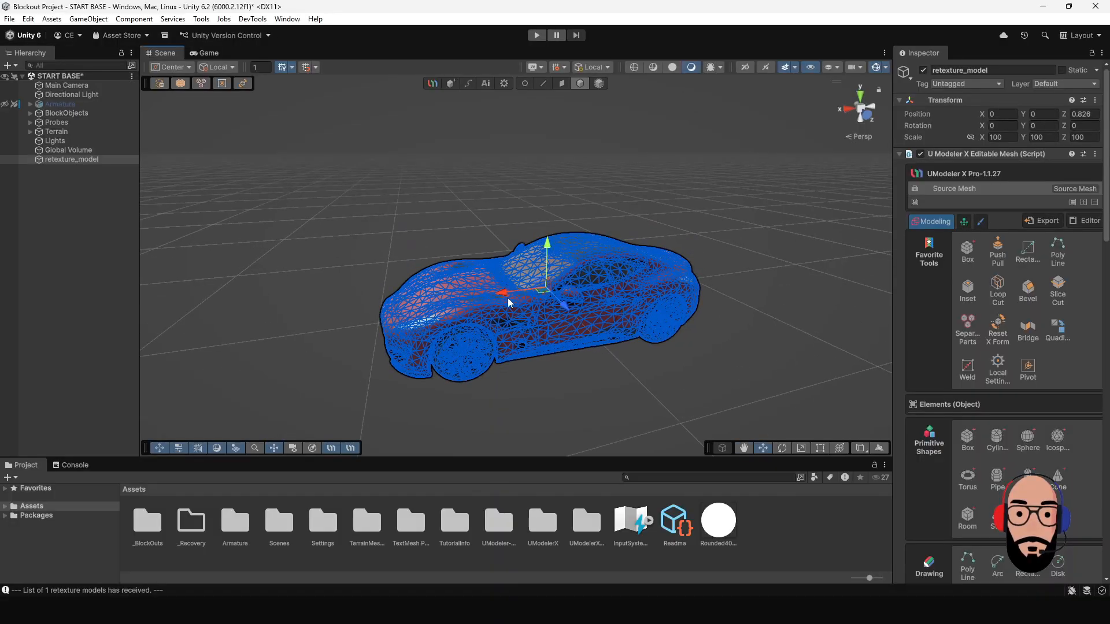
pyautogui.scroll(-10, 993, 421)
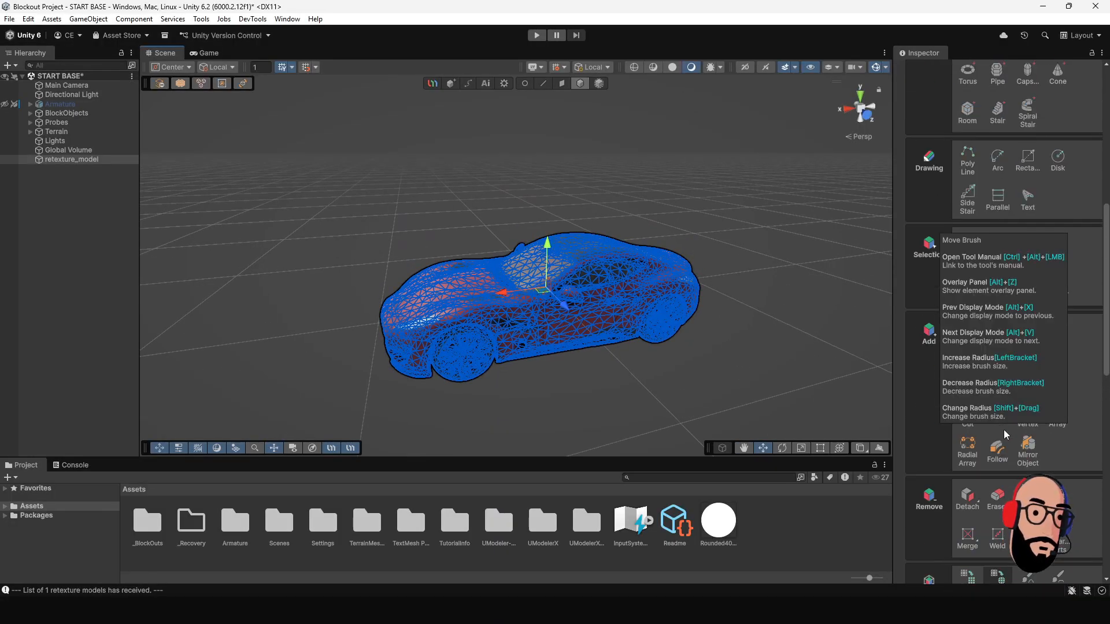
pyautogui.scroll(10, 1006, 435)
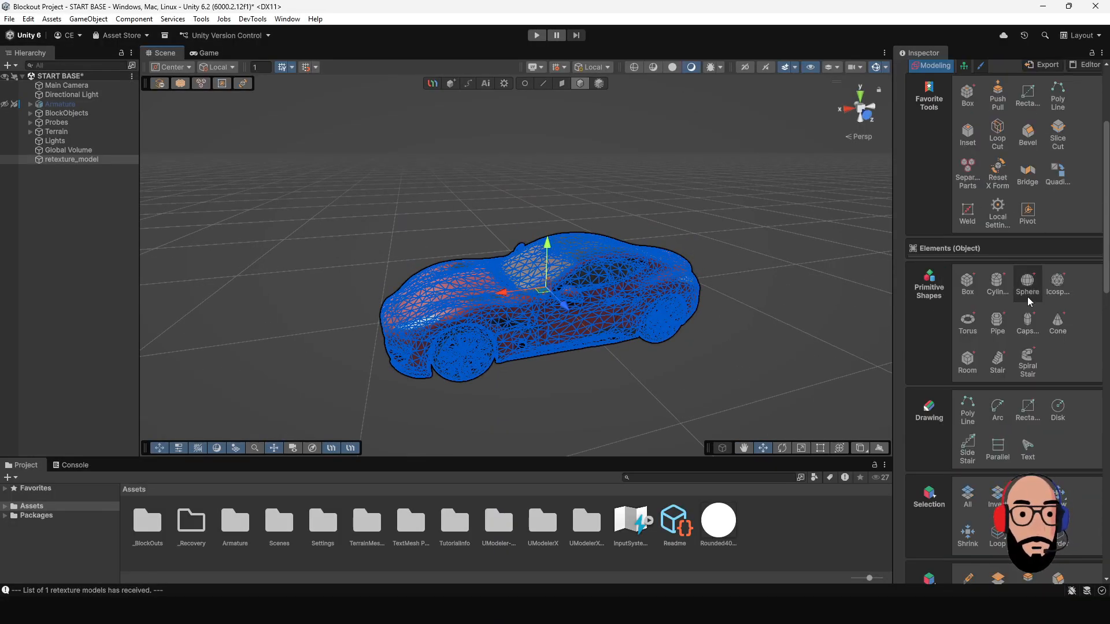
pyautogui.scroll(3, 1011, 204)
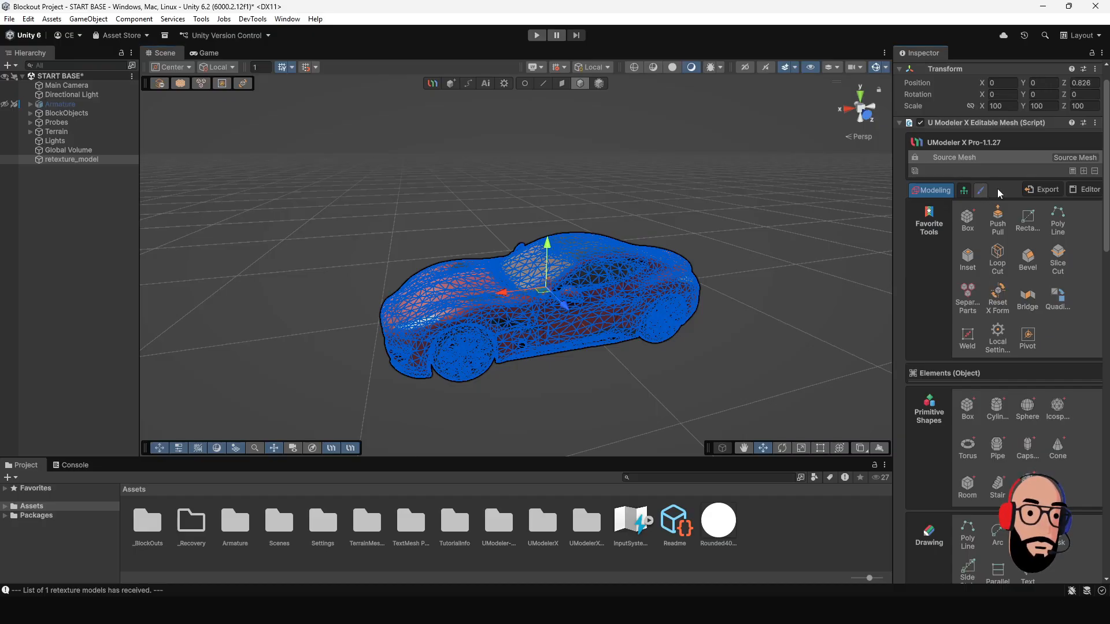
# Start Painting 3D on the car's Generated material and turn off the edge overlay in the UMX display settings
pyautogui.click(981, 190)
pyautogui.click(984, 249)
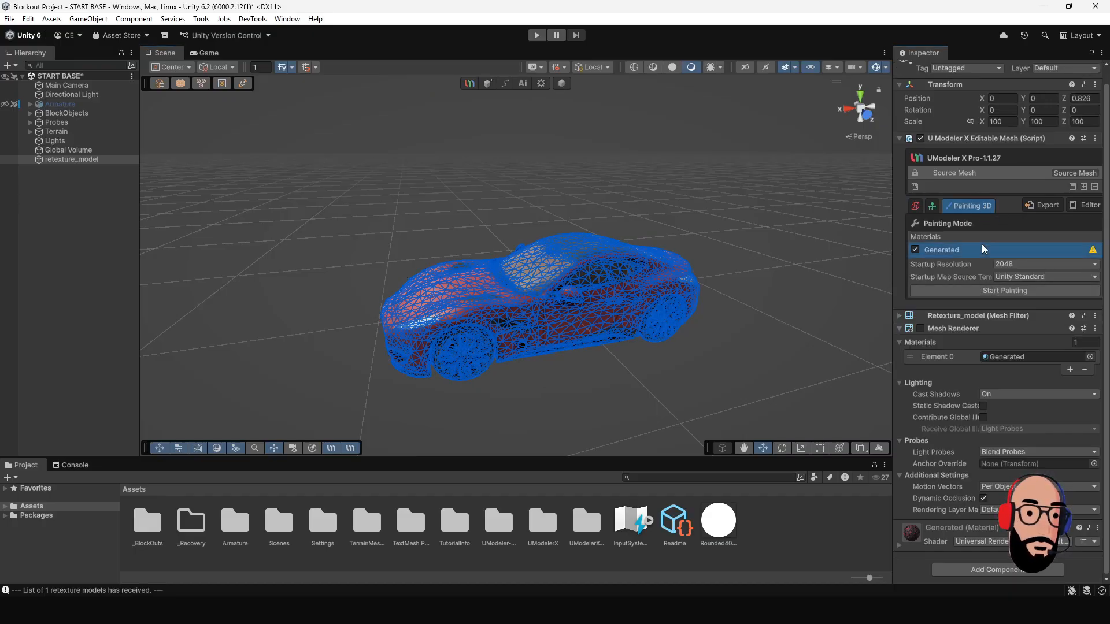
pyautogui.click(986, 290)
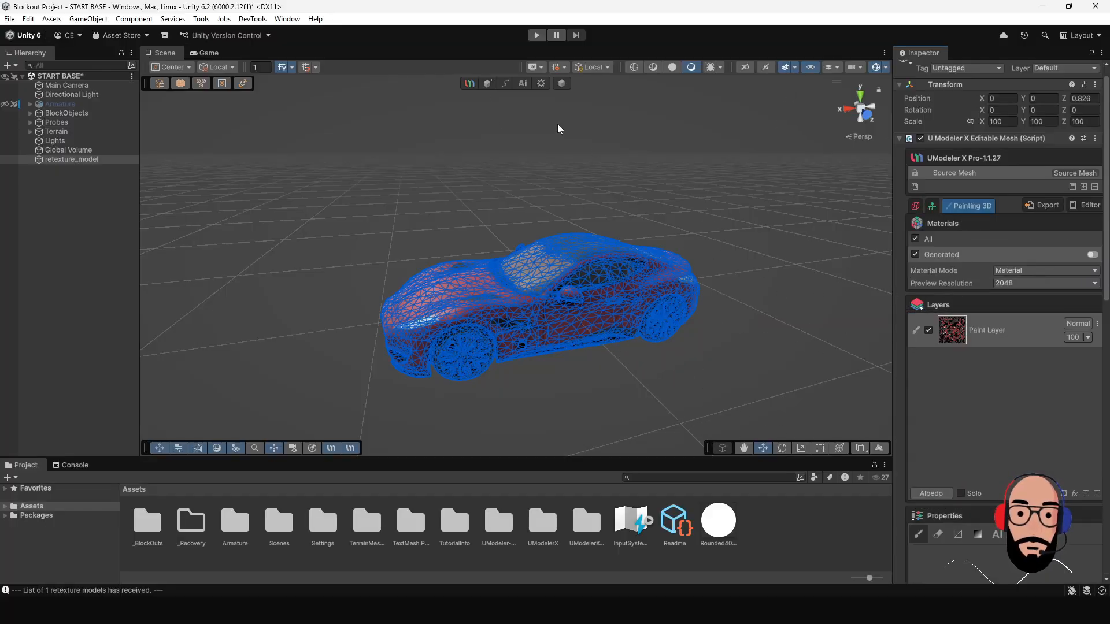
pyautogui.click(532, 67)
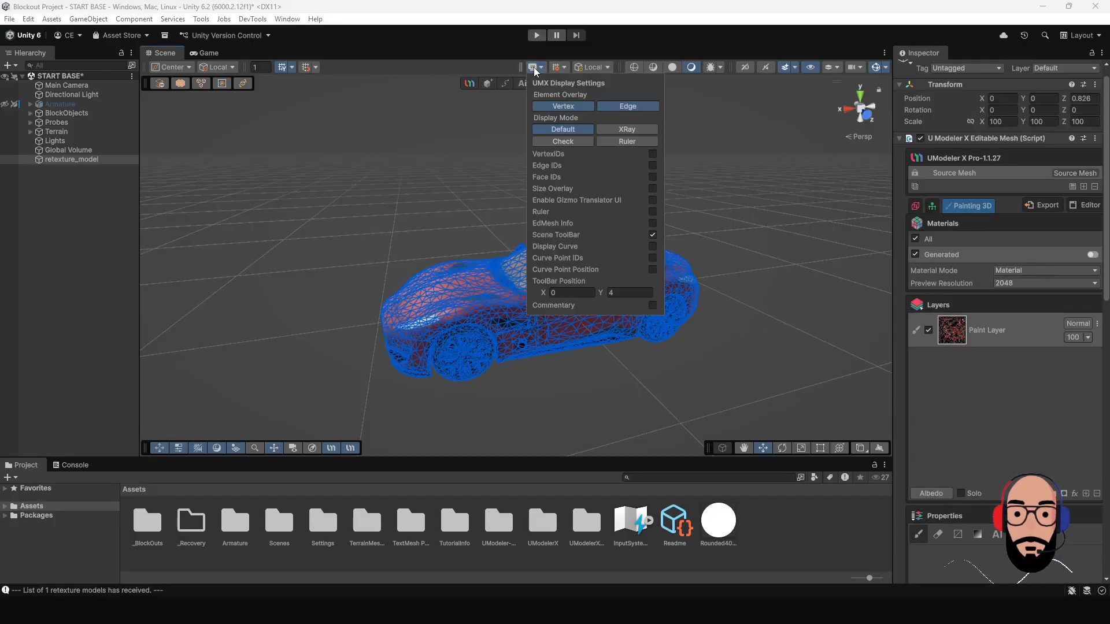
pyautogui.click(618, 109)
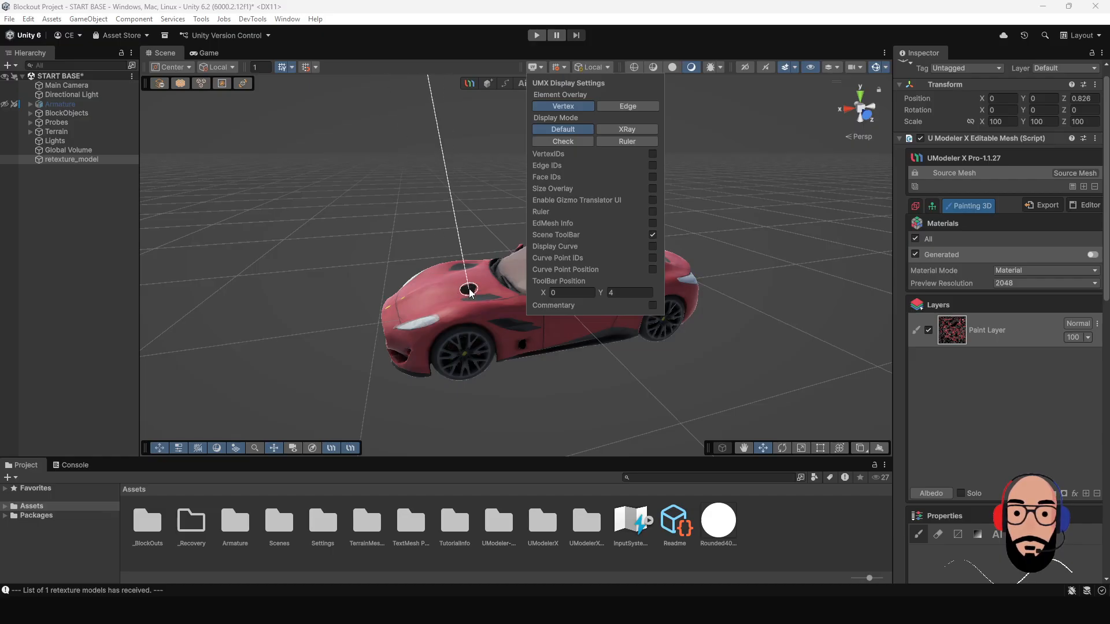
# Paint a black patch on the car's hood beside the front wheel and check it from the front
pyautogui.moveTo(467, 291)
pyautogui.mouseDown()
pyautogui.moveTo(475, 297)
pyautogui.moveTo(441, 307)
pyautogui.moveTo(471, 302)
pyautogui.mouseUp()
pyautogui.scroll(3, 496, 322)
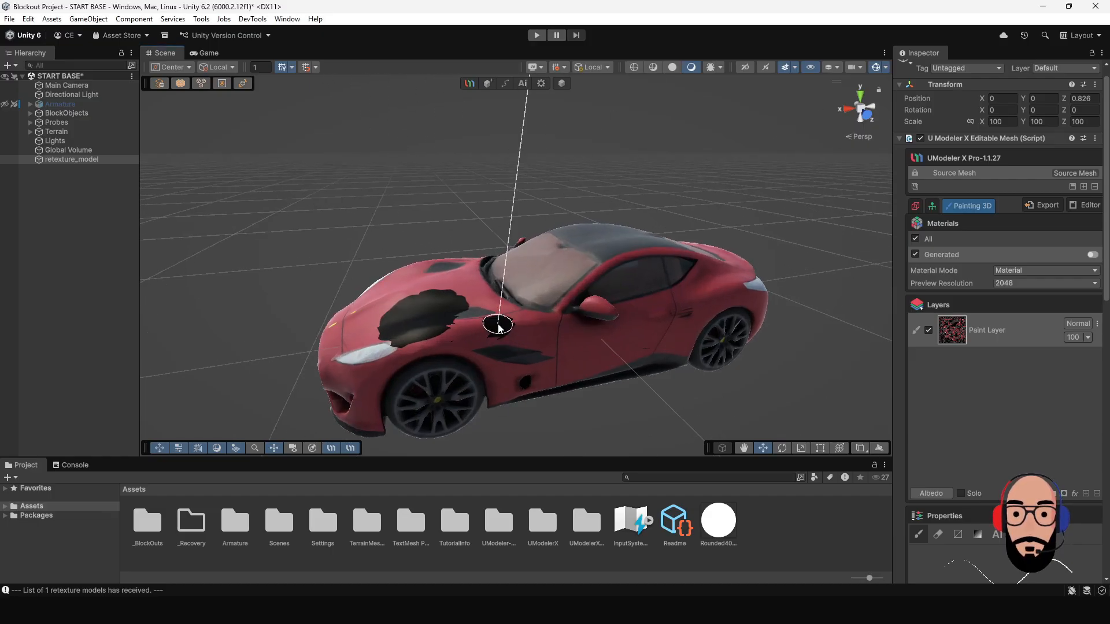
pyautogui.scroll(-5, 434, 352)
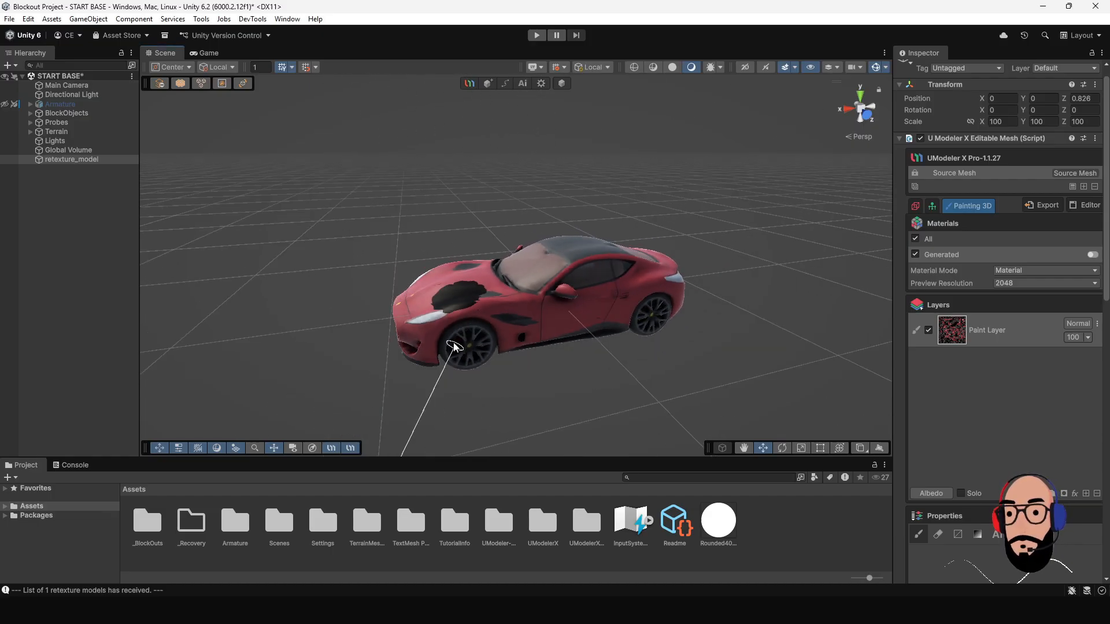
pyautogui.moveTo(463, 334)
pyautogui.keyDown('alt'); pyautogui.mouseDown()
pyautogui.moveTo(710, 338)
pyautogui.moveTo(428, 312)
pyautogui.moveTo(560, 307)
pyautogui.mouseUp(); pyautogui.keyUp('alt')
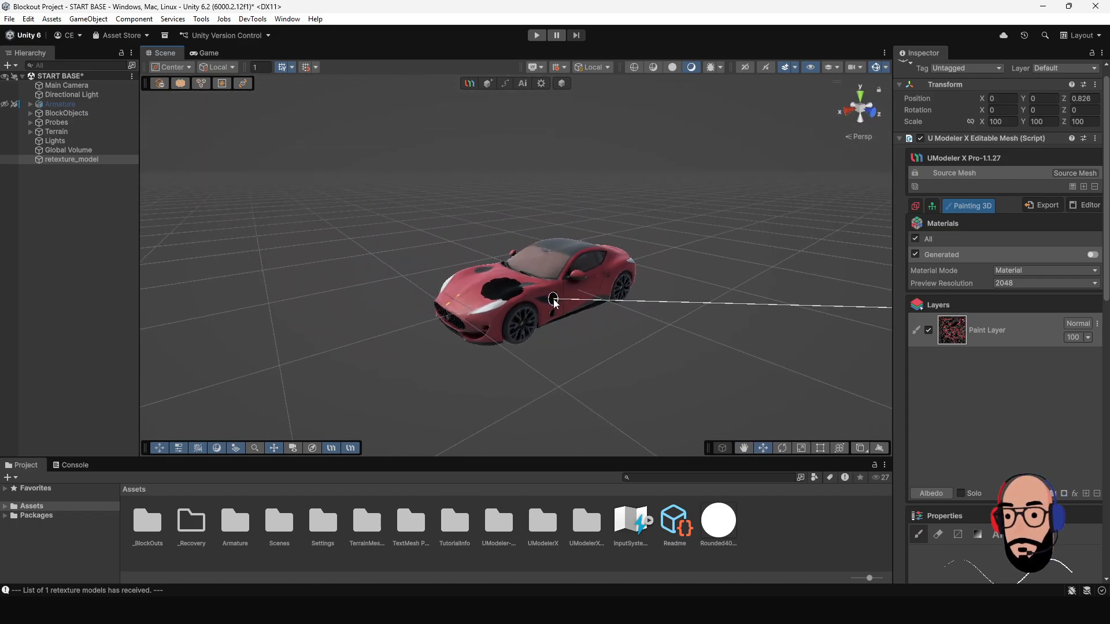
pyautogui.scroll(2, 561, 283)
# Open the Gen3D generator again and filter its history to Web models only, with Project models off
pyautogui.click(522, 83)
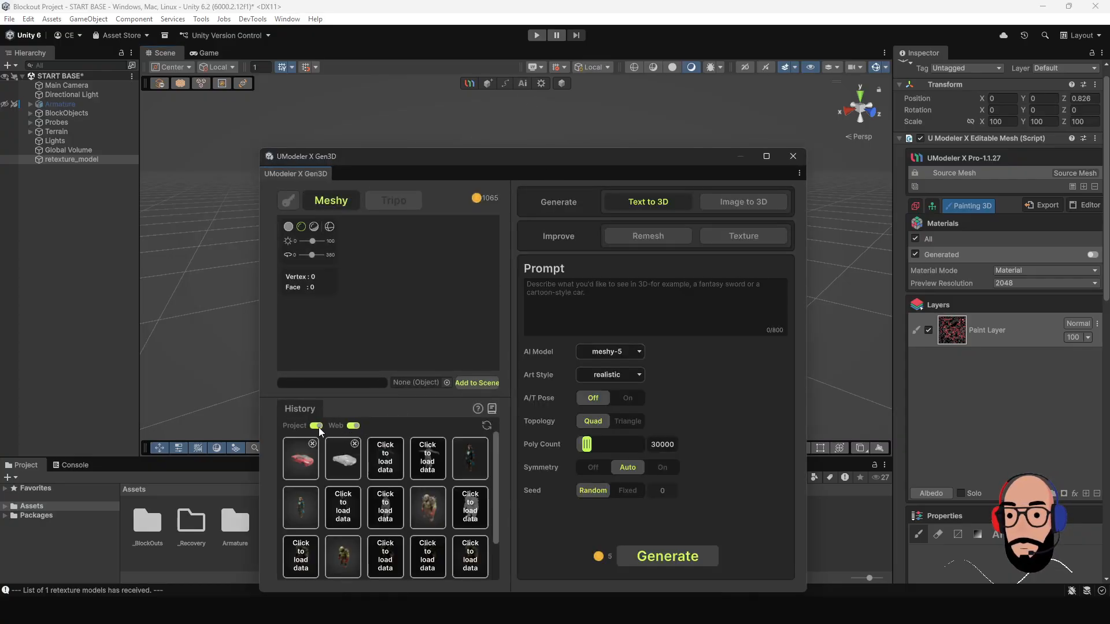
pyautogui.moveTo(499, 160); pyautogui.dragTo(510, 89)
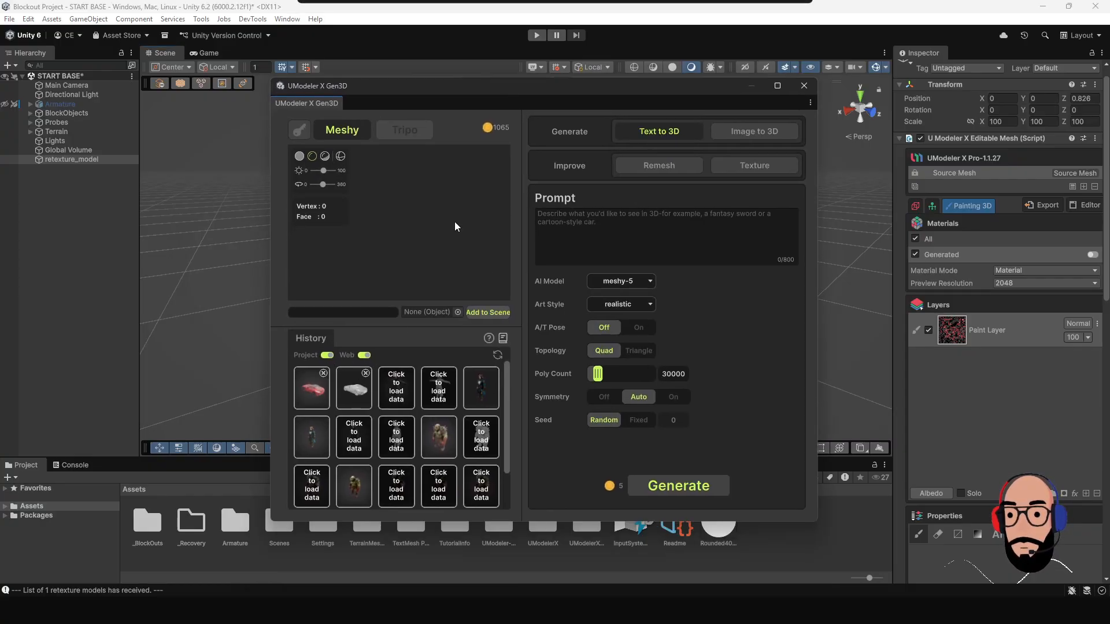
pyautogui.click(364, 355)
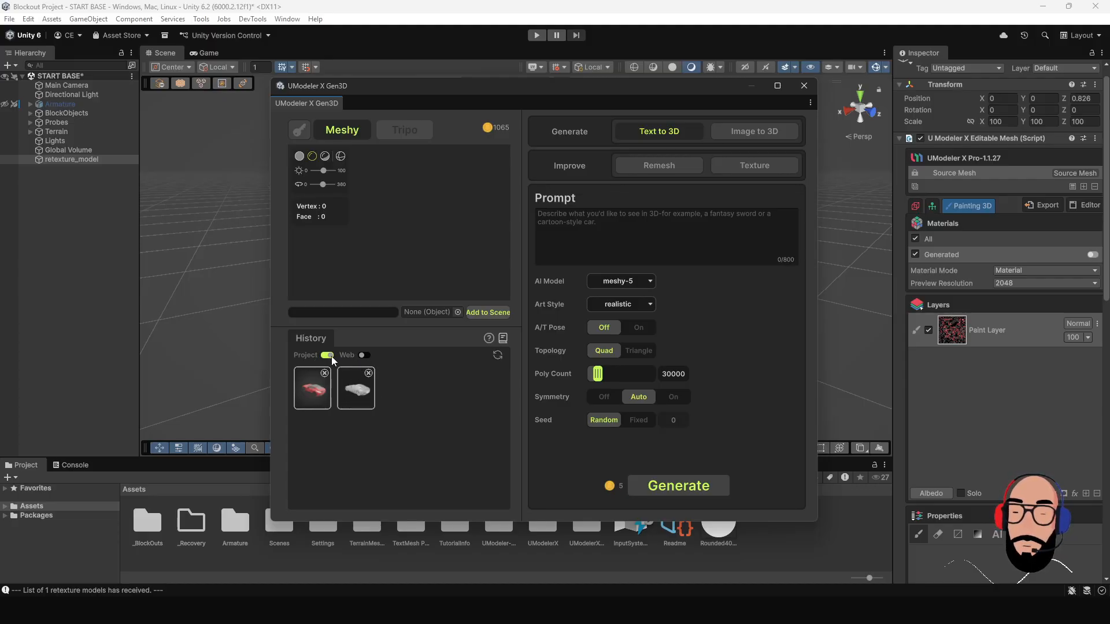
pyautogui.click(363, 354)
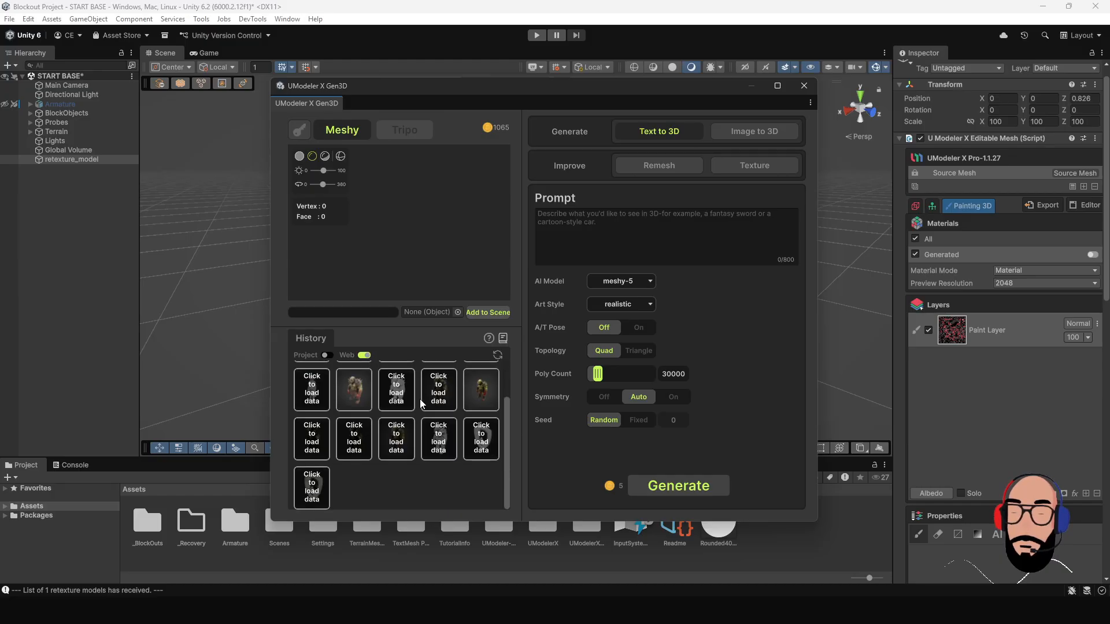
pyautogui.scroll(2, 420, 398)
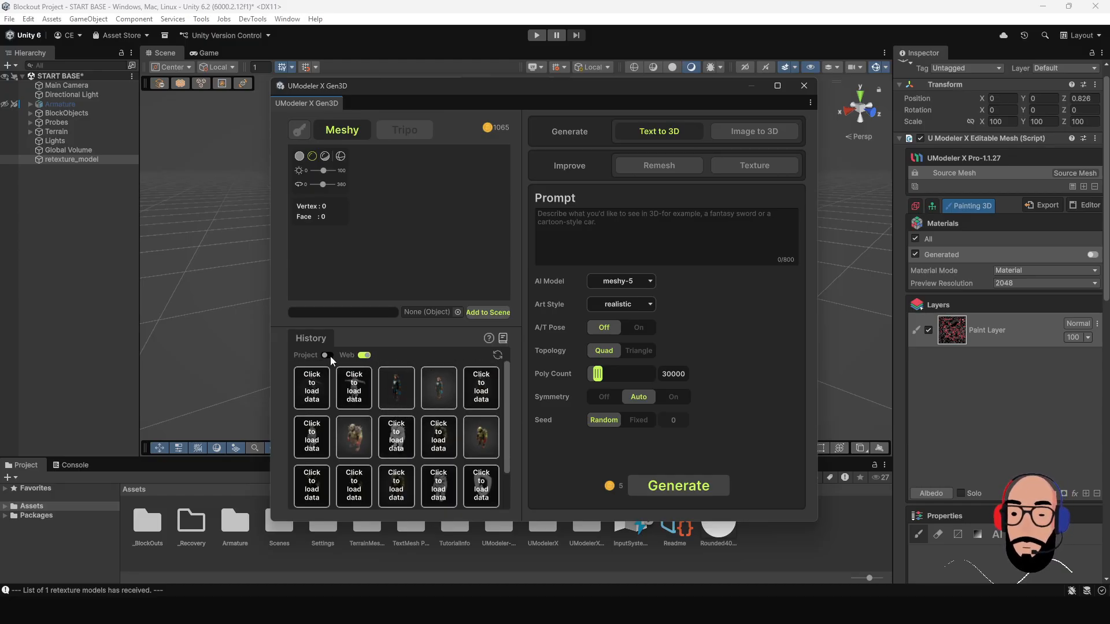
pyautogui.click(364, 355)
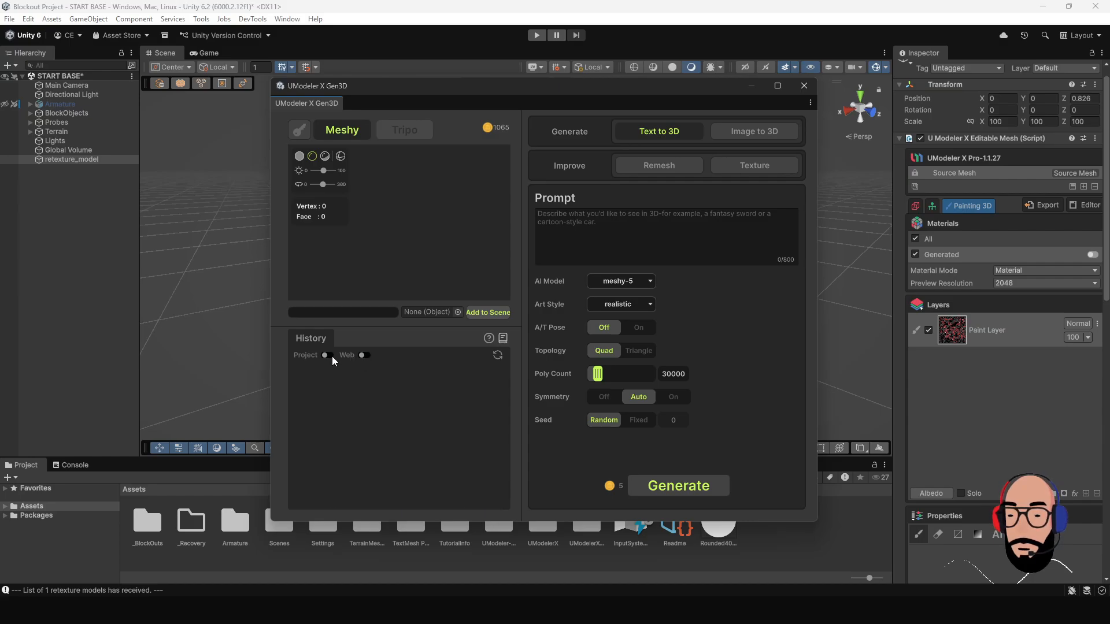
pyautogui.click(363, 355)
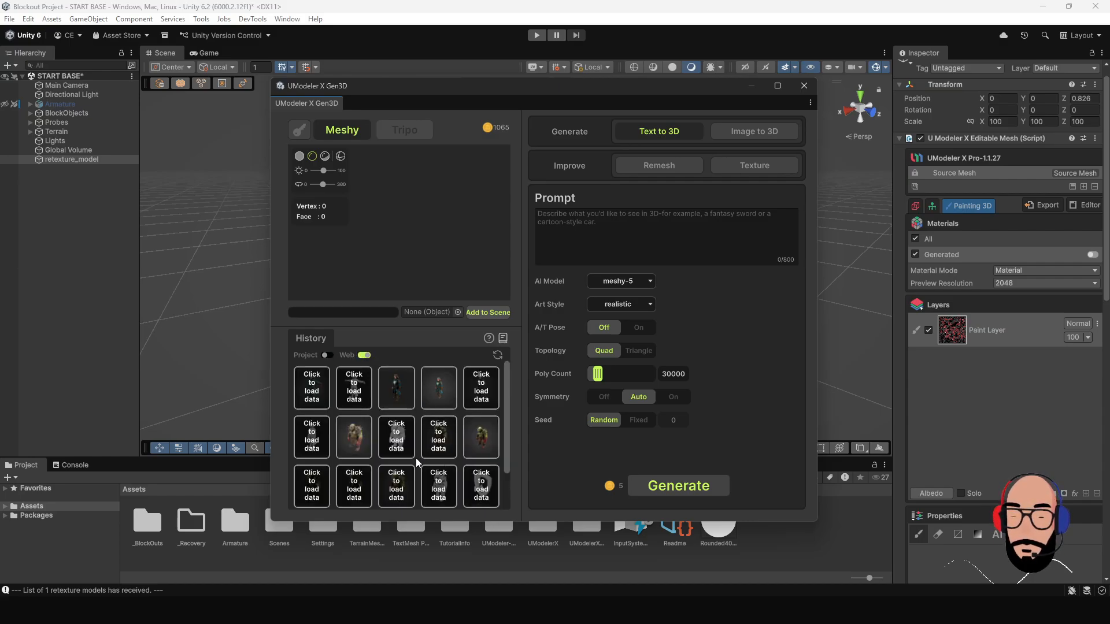
# Load the teal-coated character from the web history and add it to the scene, moving the Gen3D window out of the way
pyautogui.click(441, 399)
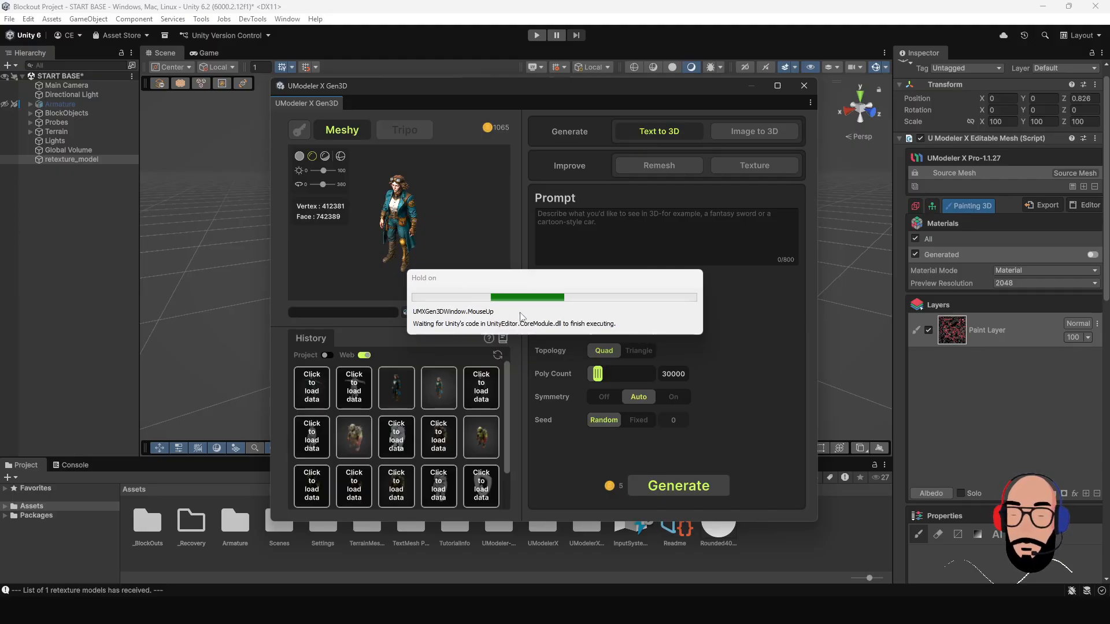
pyautogui.moveTo(529, 88); pyautogui.dragTo(493, 495)
pyautogui.scroll(-6, 474, 276)
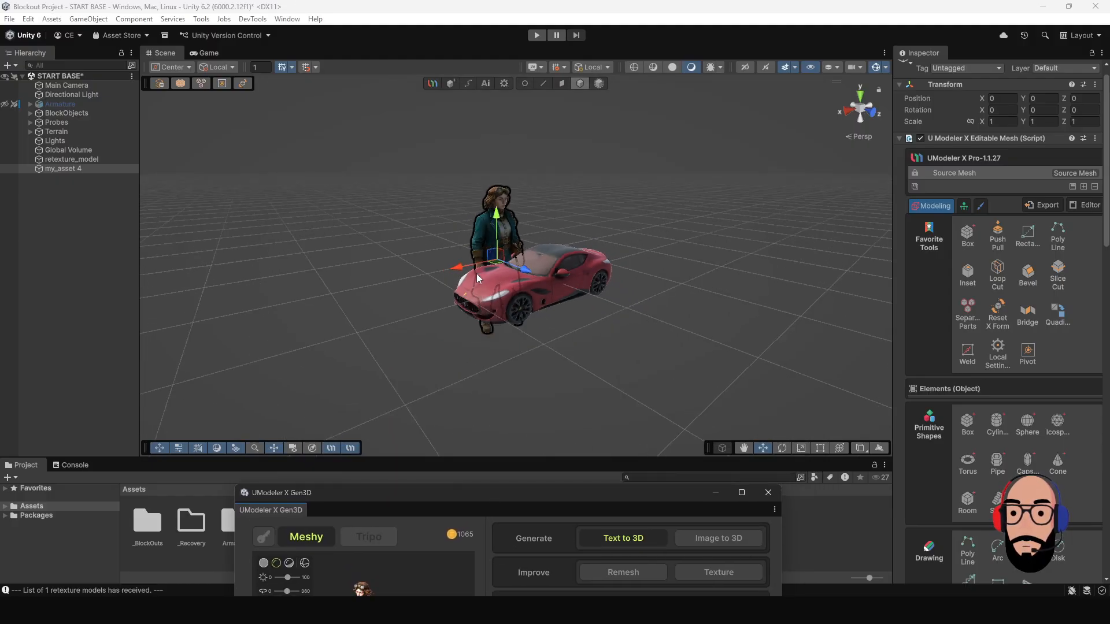
# Move the character sideways so it stands apart from the sports car, and select the car
pyautogui.keyDown('alt'); pyautogui.moveTo(476, 273); pyautogui.dragTo(624, 333); pyautogui.keyUp('alt')
pyautogui.moveTo(511, 265); pyautogui.dragTo(370, 264)
pyautogui.click(550, 271)
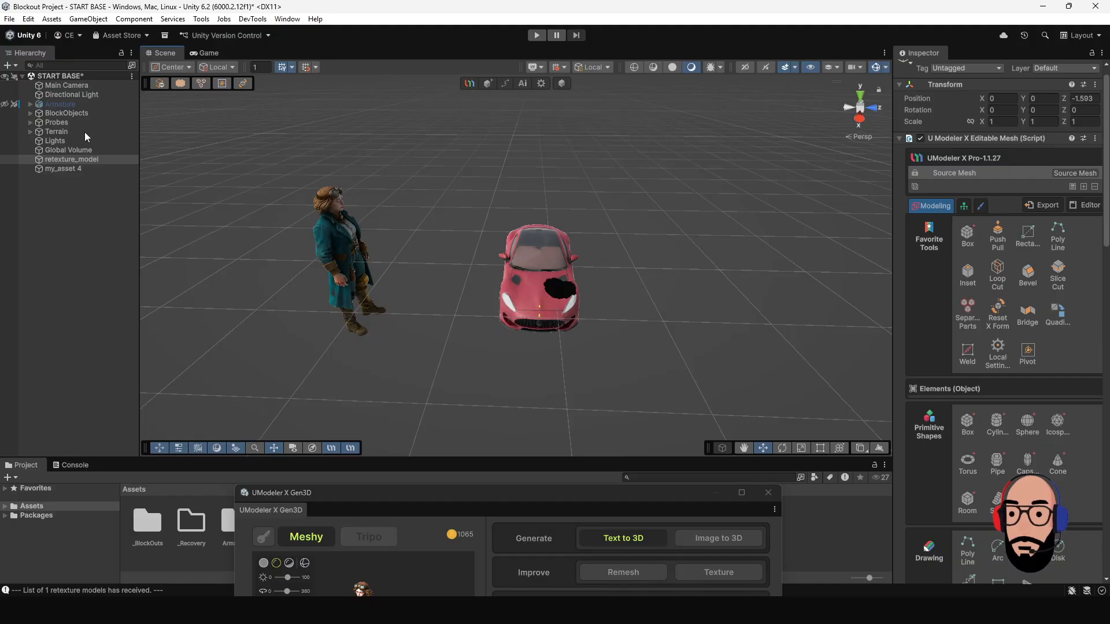
# Delete the sports car (retexture_model) from the scene and frame the remaining character
pyautogui.click(85, 160)
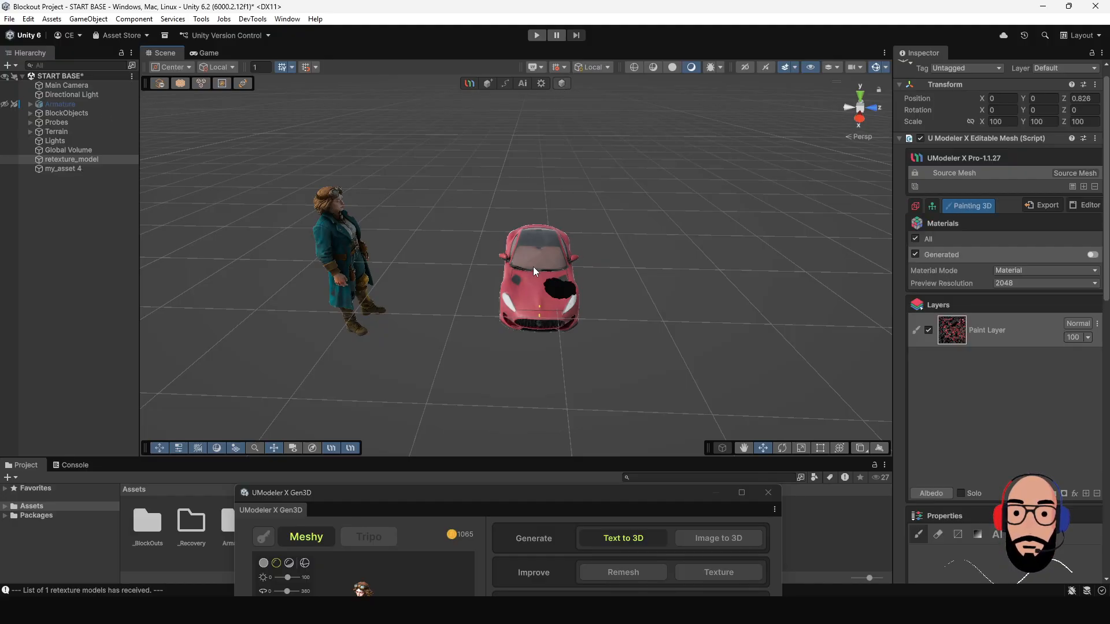
pyautogui.click(75, 160)
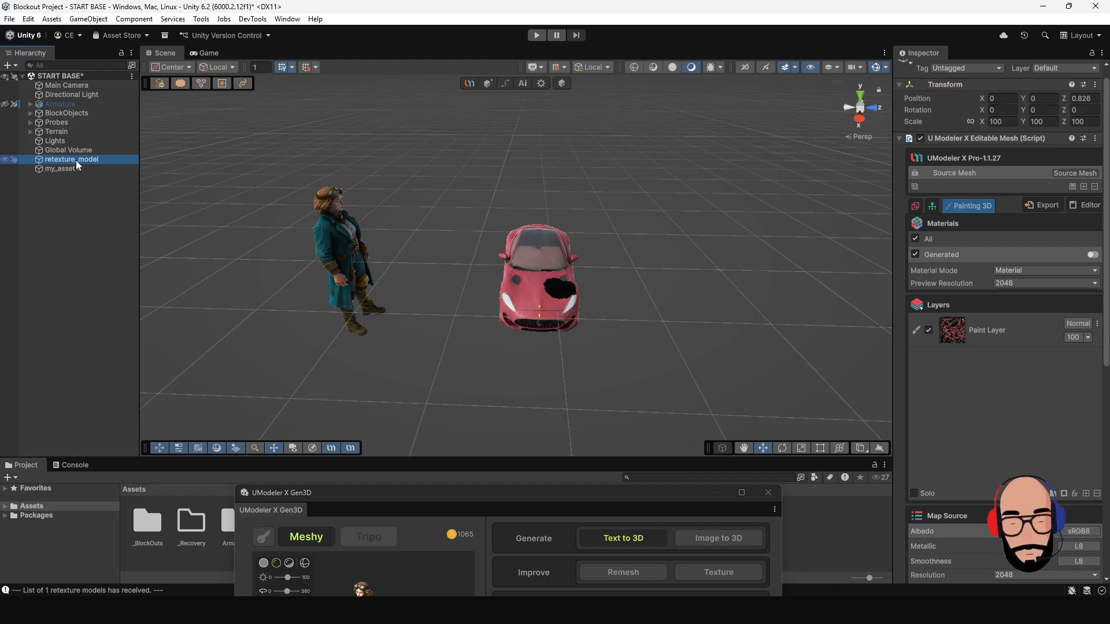
pyautogui.press('Delete')
pyautogui.click(78, 157)
pyautogui.press('f')
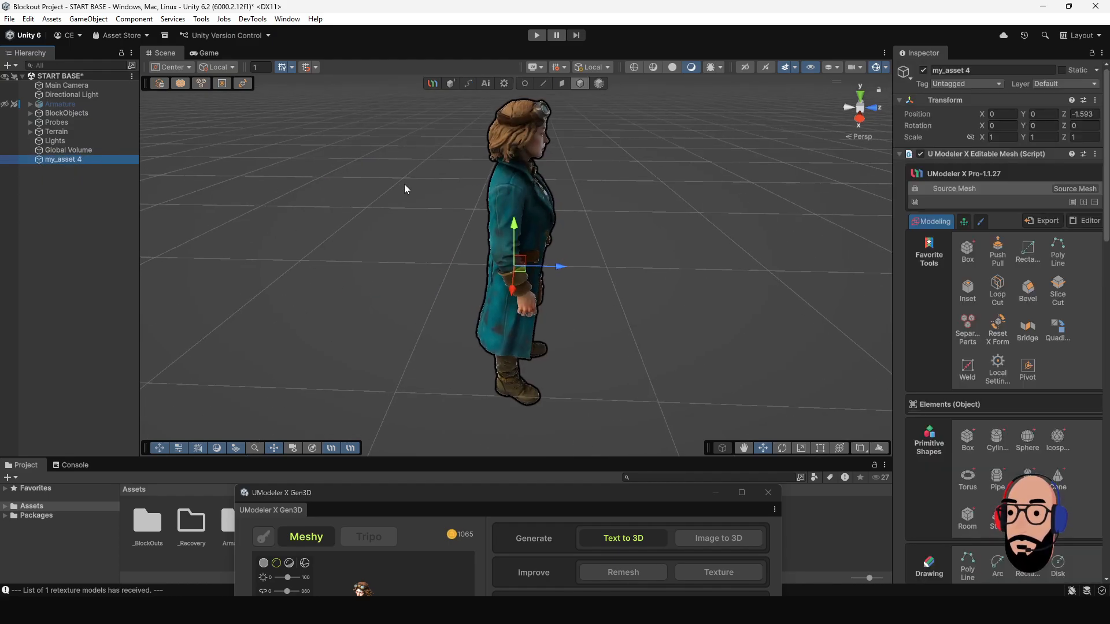
pyautogui.keyDown('alt'); pyautogui.moveTo(404, 186); pyautogui.dragTo(547, 288); pyautogui.keyUp('alt')
pyautogui.scroll(-2, 520, 183)
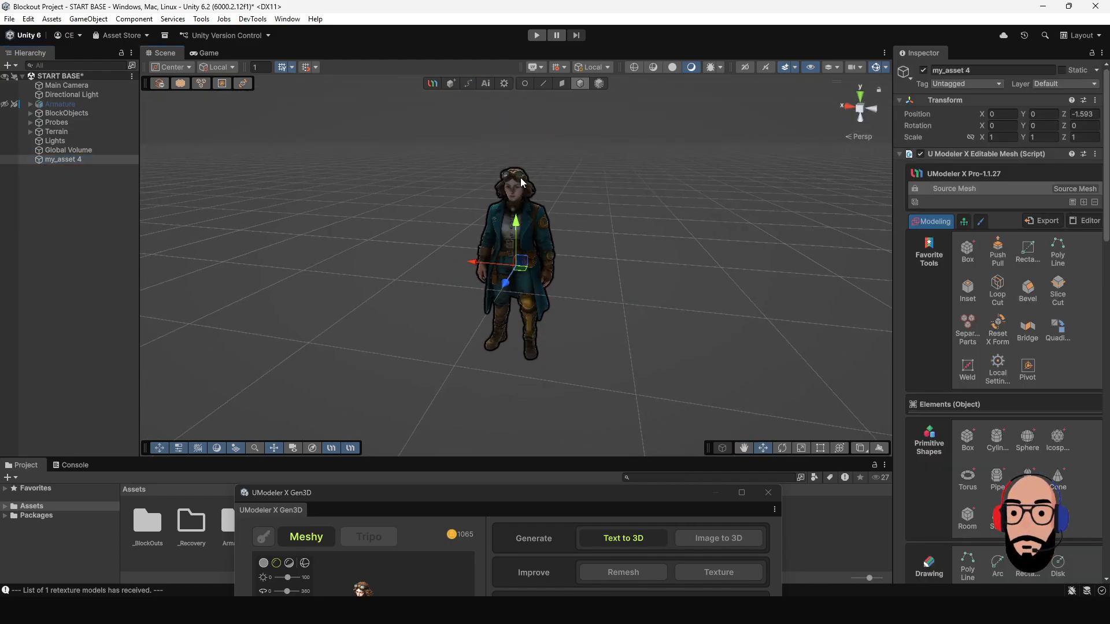
pyautogui.click(575, 252)
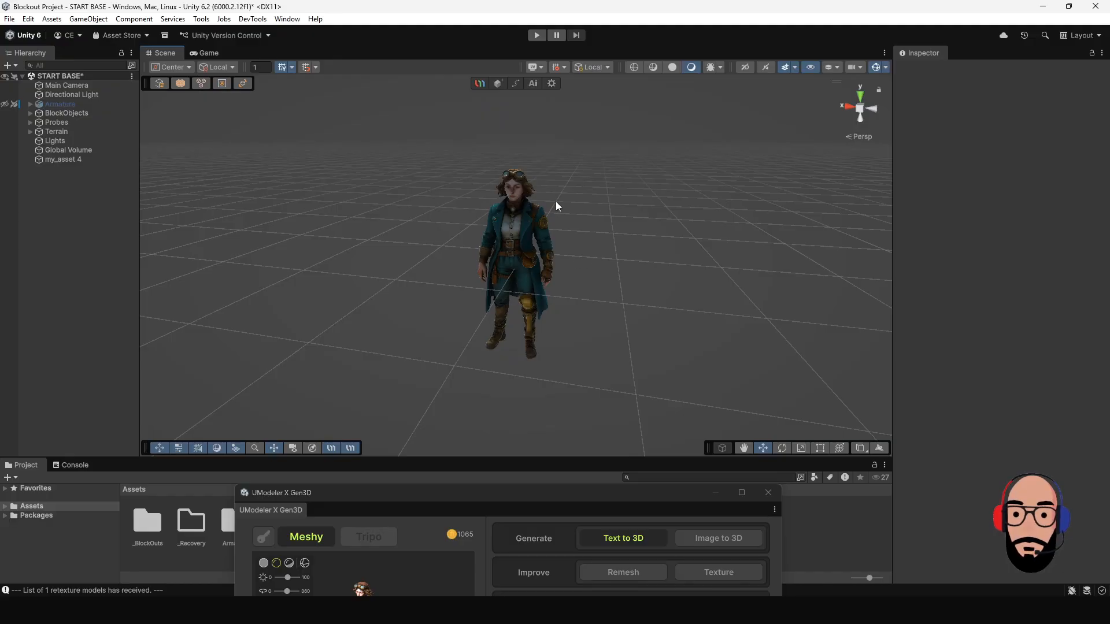
# Rotate the character 180 degrees about the vertical axis so it faces the opposite direction
pyautogui.keyDown('alt'); pyautogui.moveTo(522, 268); pyautogui.dragTo(632, 266); pyautogui.keyUp('alt')
pyautogui.click(531, 250)
pyautogui.press('e')
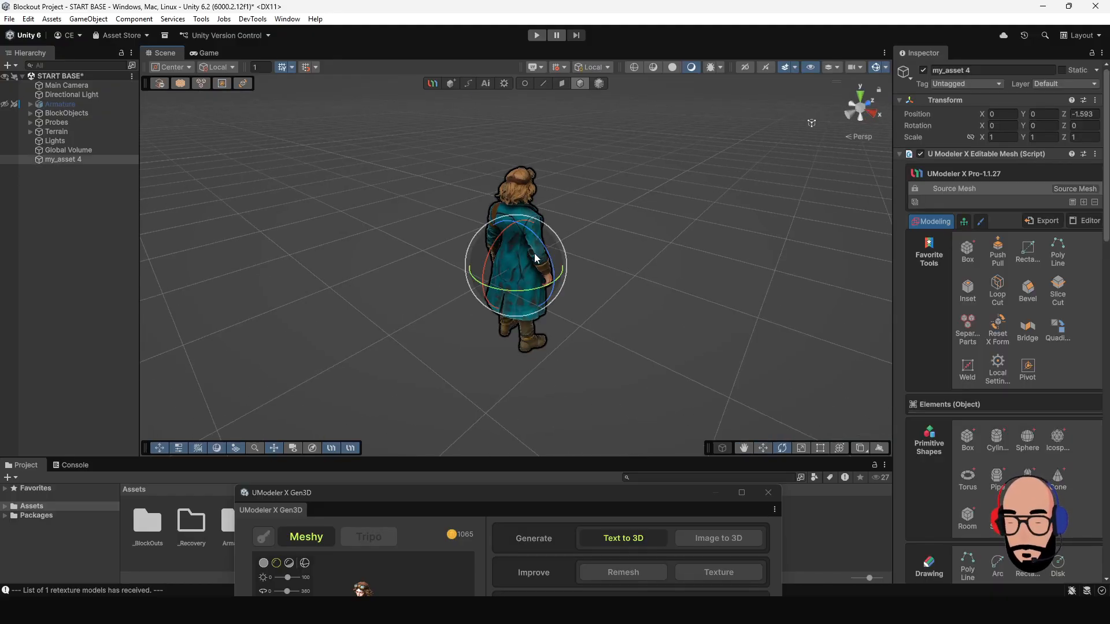
pyautogui.moveTo(533, 279); pyautogui.dragTo(256, 258)
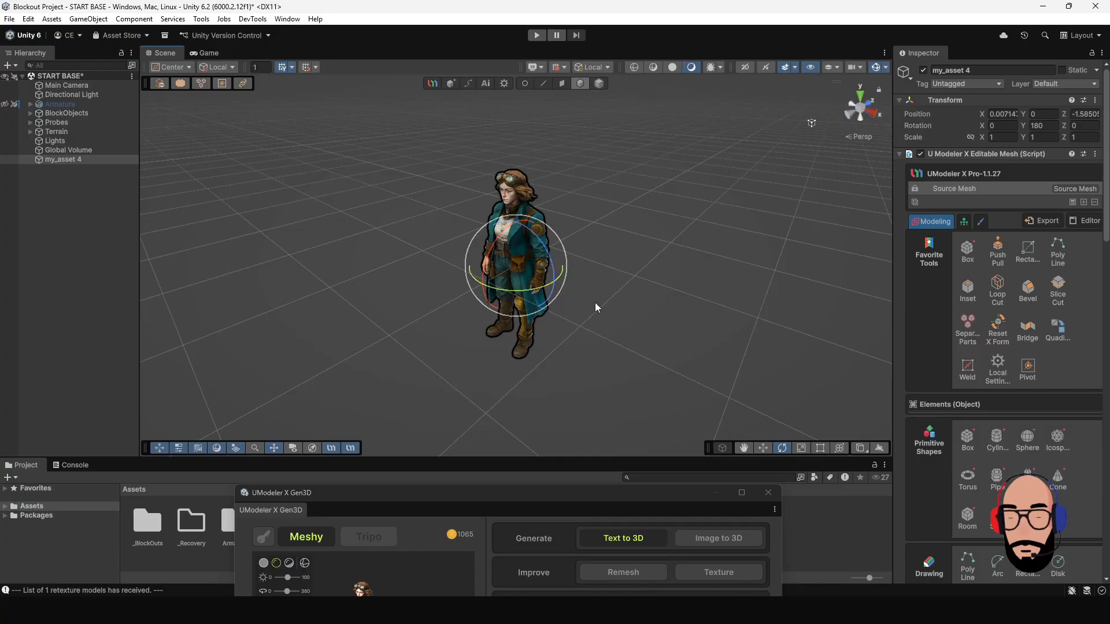
# Examine the rotated, deselected character up close and from several sides
pyautogui.press('f')
pyautogui.keyDown('alt'); pyautogui.moveTo(514, 301); pyautogui.dragTo(681, 285); pyautogui.keyUp('alt')
pyautogui.click(603, 266)
pyautogui.scroll(-5, 591, 260)
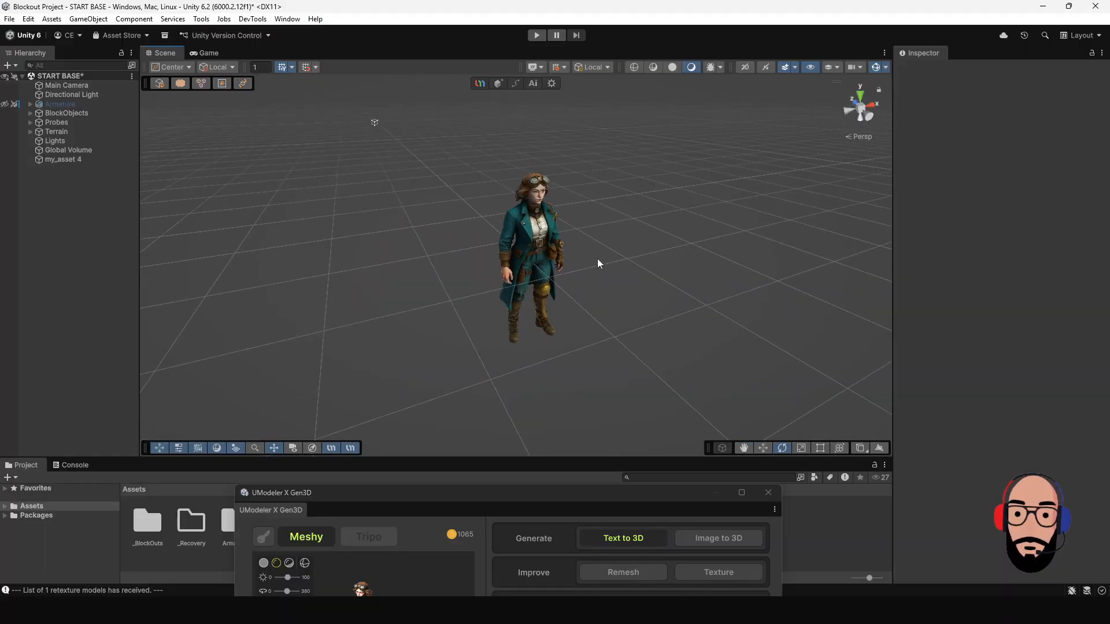
pyautogui.scroll(3, 584, 258)
pyautogui.keyDown('alt'); pyautogui.moveTo(491, 242); pyautogui.dragTo(457, 217); pyautogui.keyUp('alt')
pyautogui.scroll(3, 530, 237)
pyautogui.keyDown('alt'); pyautogui.moveTo(531, 237); pyautogui.dragTo(441, 241); pyautogui.keyUp('alt')
pyautogui.keyDown('alt'); pyautogui.moveTo(521, 248); pyautogui.dragTo(474, 245); pyautogui.keyUp('alt')
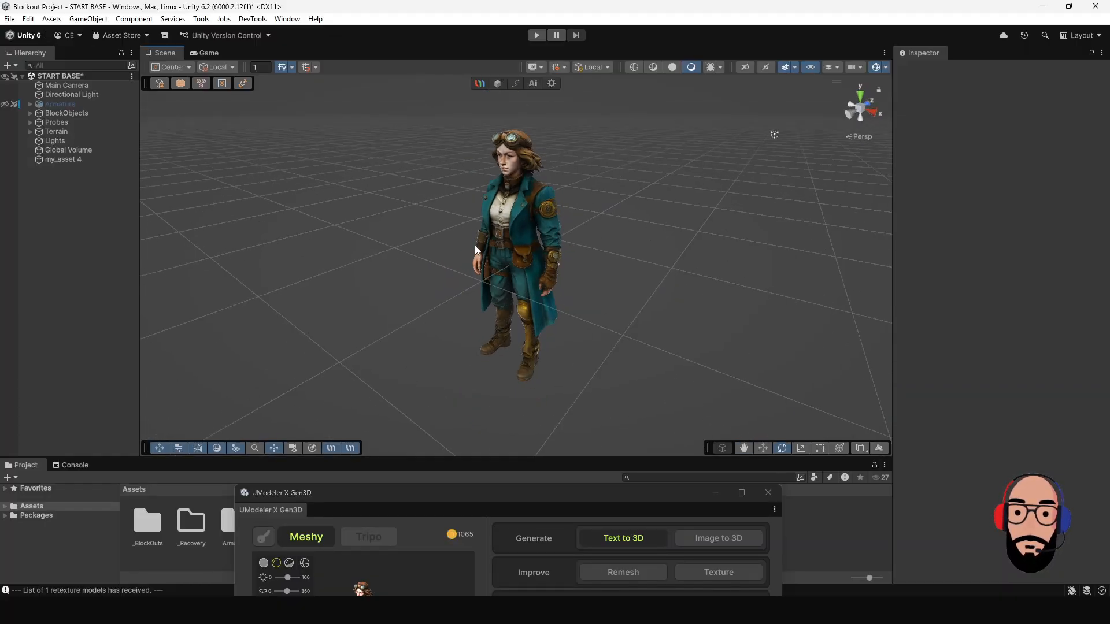
# Select the character, switch it to 3D painting mode and start painting on Material_0
pyautogui.click(527, 231)
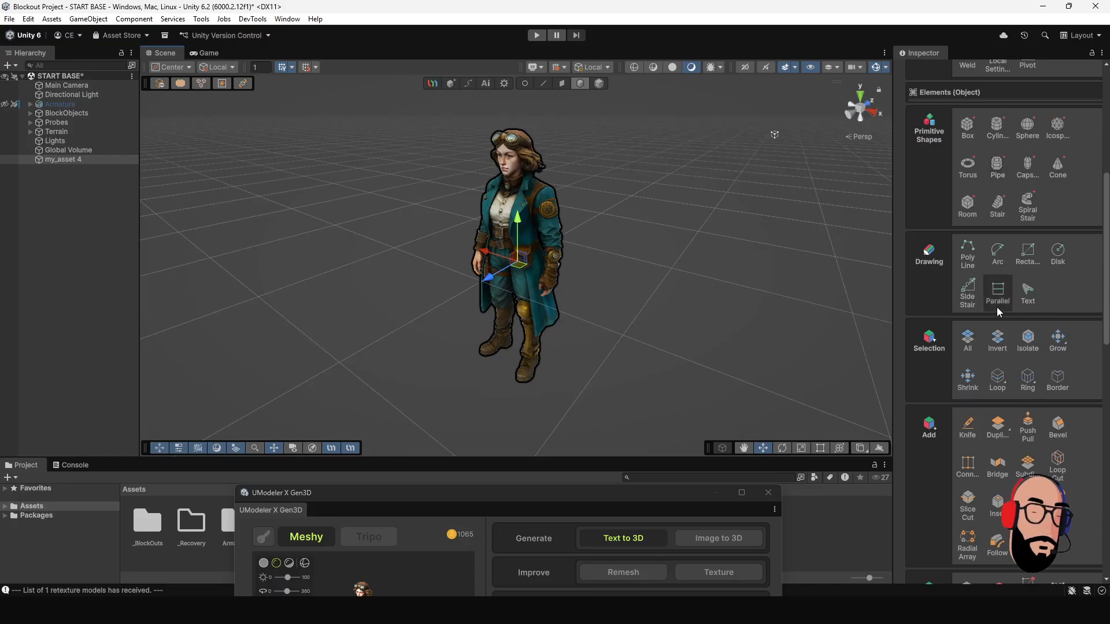
pyautogui.scroll(5, 996, 307)
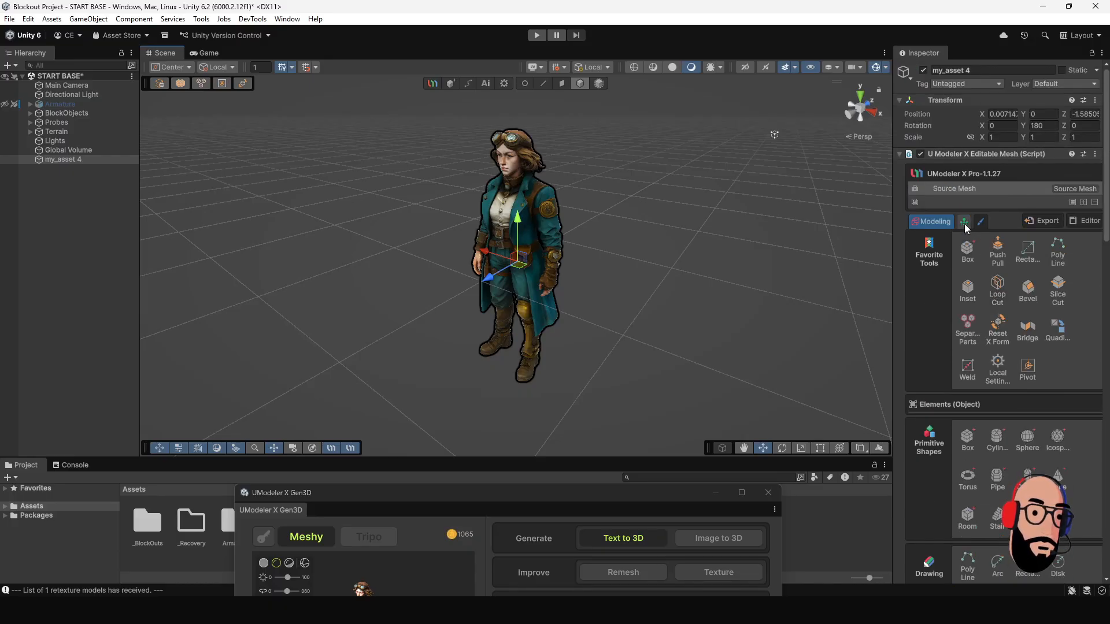
pyautogui.scroll(5, 543, 301)
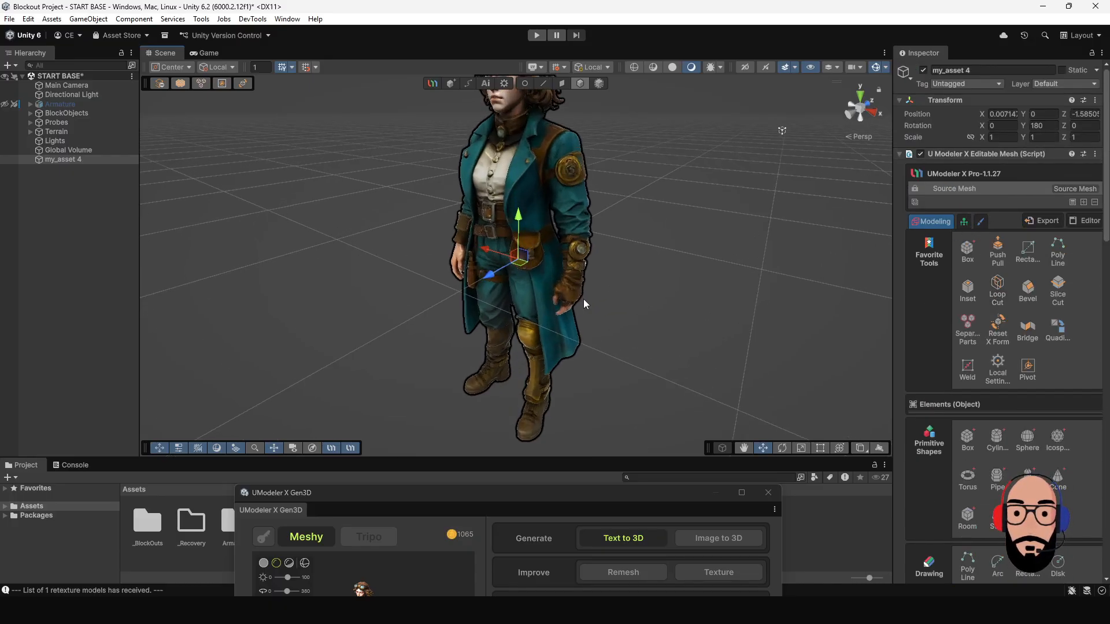
pyautogui.keyDown('alt'); pyautogui.moveTo(584, 300); pyautogui.dragTo(536, 306); pyautogui.keyUp('alt')
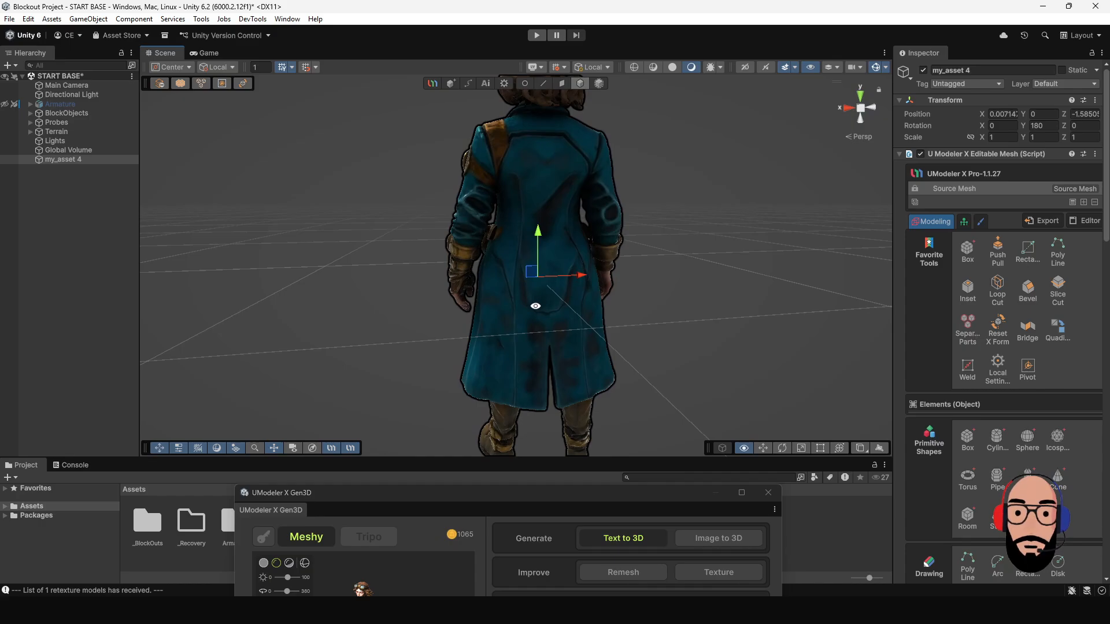
pyautogui.moveTo(568, 357); pyautogui.dragTo(533, 334, button='middle')
pyautogui.scroll(-6, 461, 257)
pyautogui.keyDown('alt'); pyautogui.moveTo(461, 257); pyautogui.dragTo(643, 308); pyautogui.keyUp('alt')
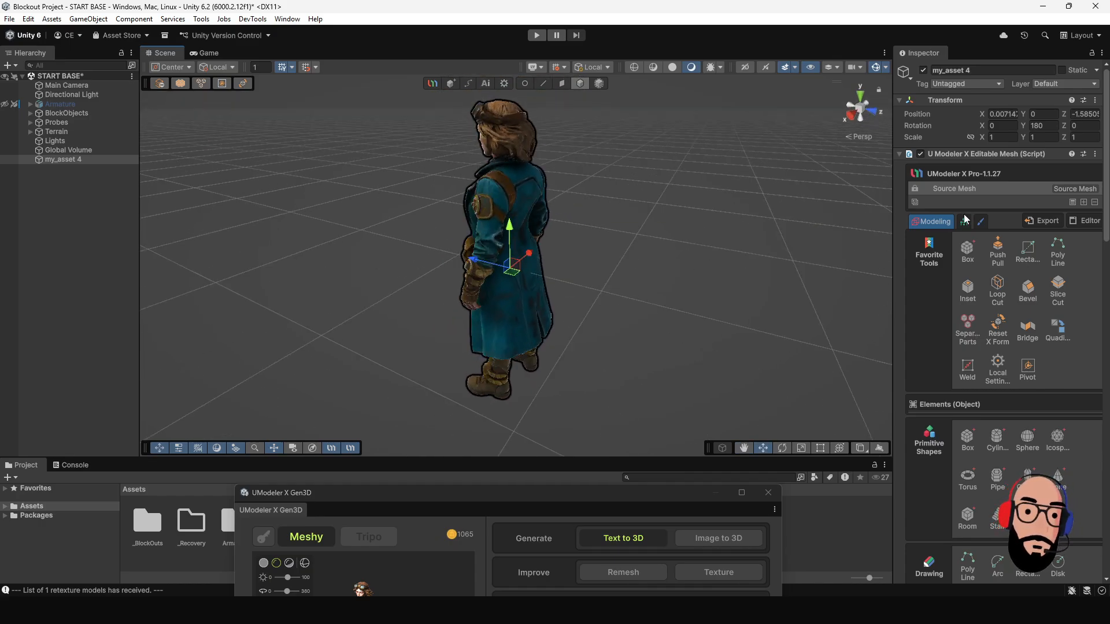
pyautogui.click(981, 222)
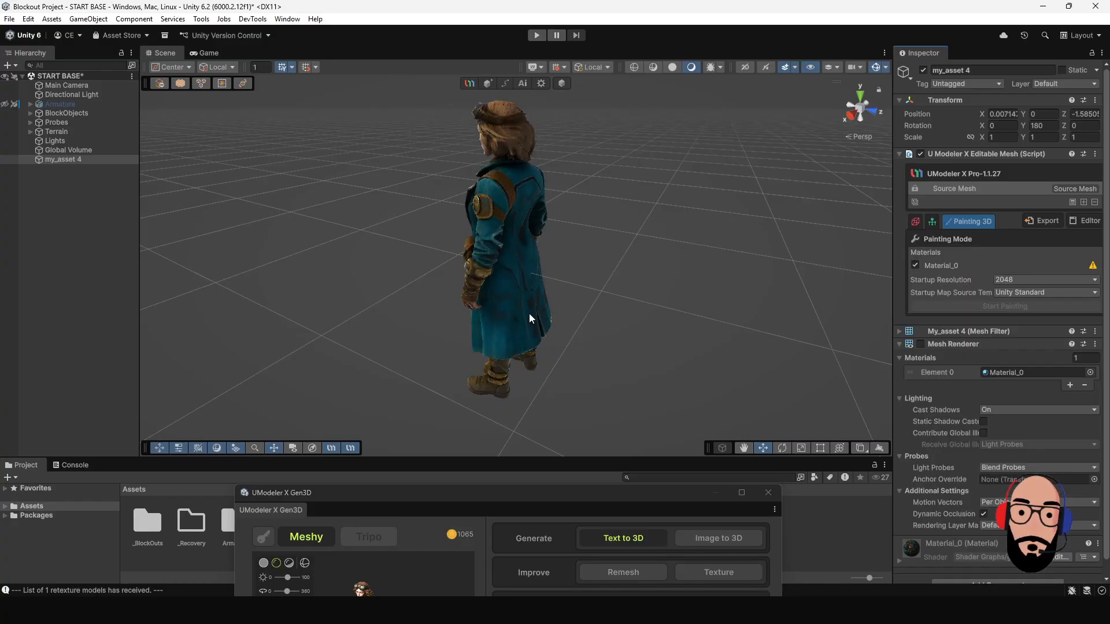
pyautogui.scroll(3, 541, 313)
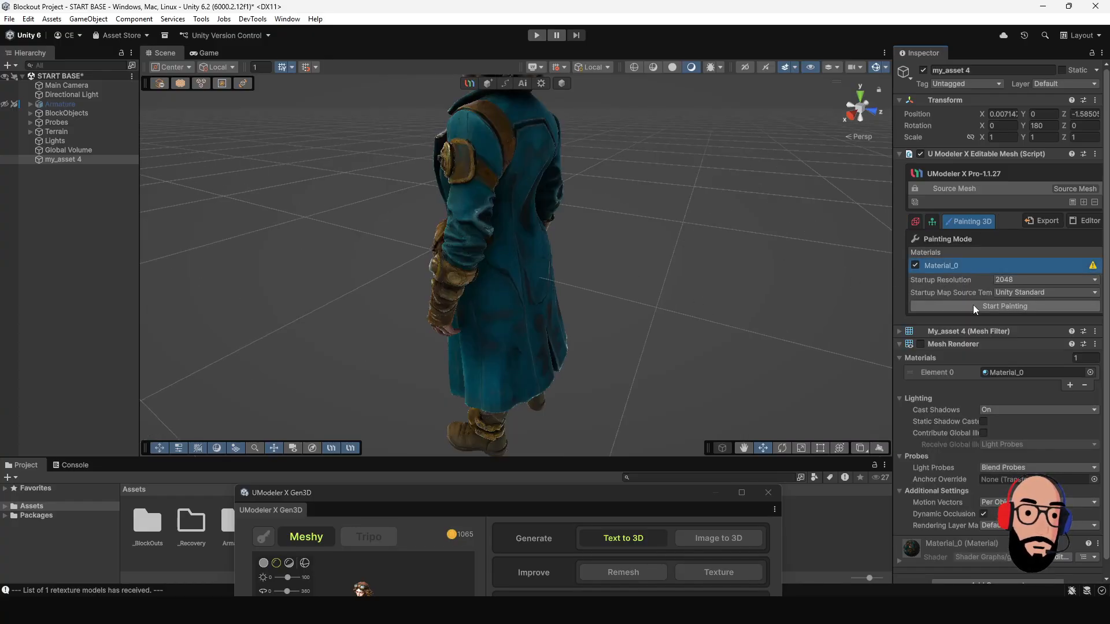
pyautogui.click(972, 304)
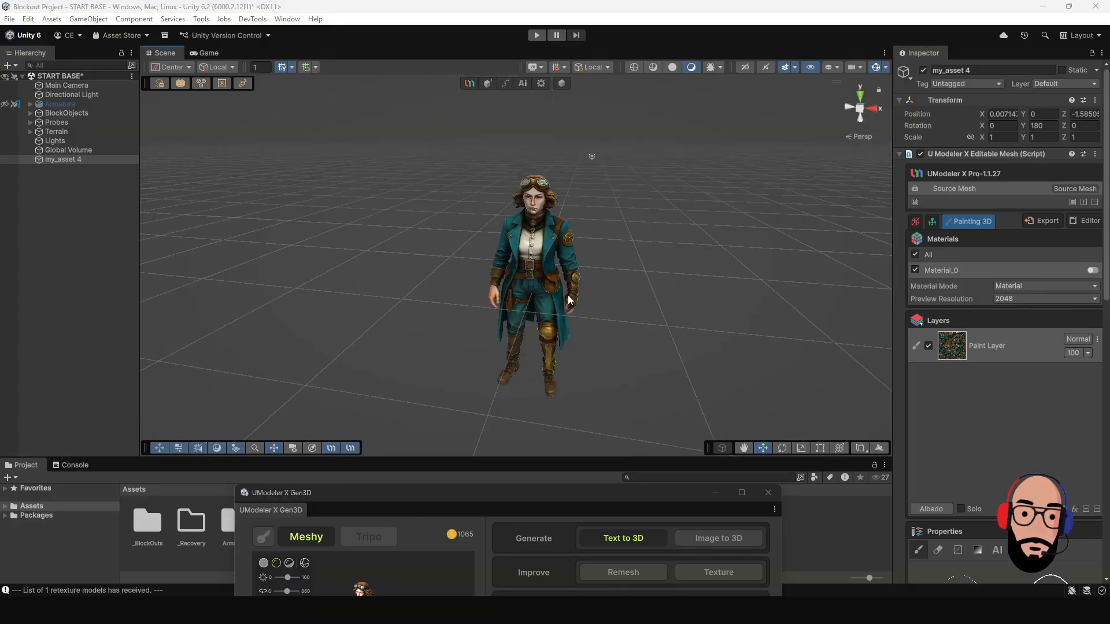
# Check the character from the front and side, and switch it from painting back to modeling mode
pyautogui.scroll(3, 570, 295)
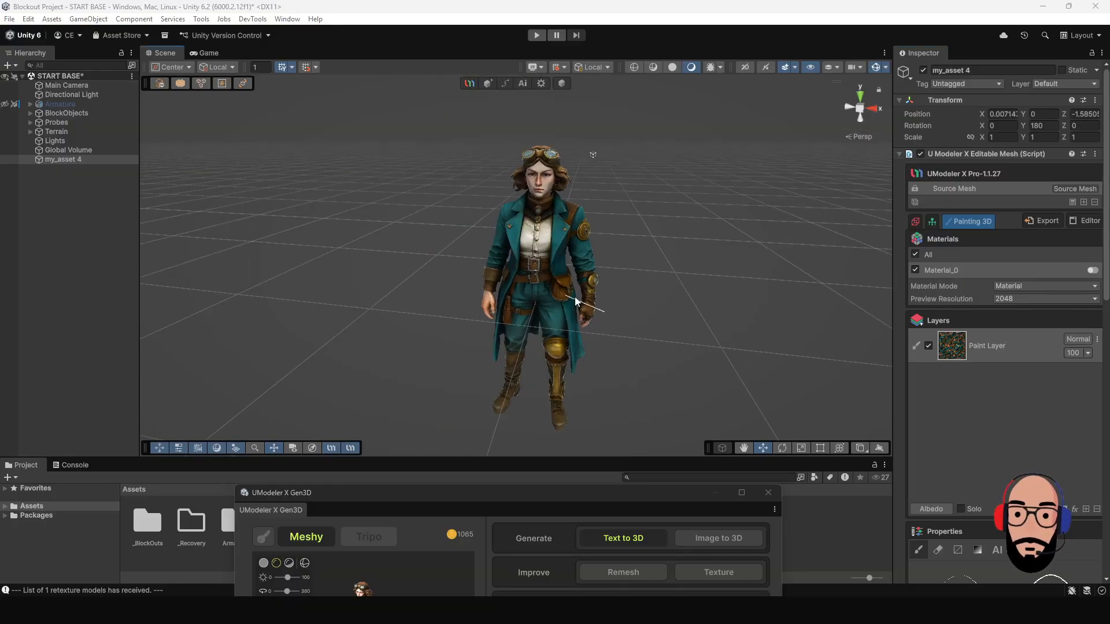
pyautogui.keyDown('alt'); pyautogui.moveTo(620, 304); pyautogui.dragTo(588, 280); pyautogui.keyUp('alt')
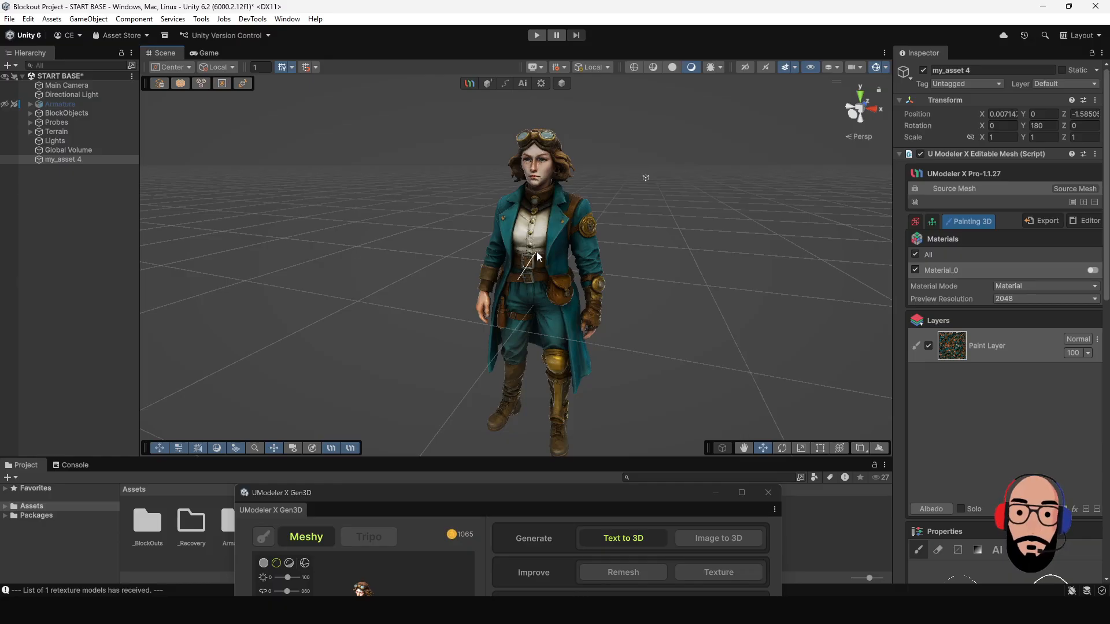
pyautogui.scroll(-3, 536, 256)
pyautogui.keyDown('alt'); pyautogui.moveTo(575, 247); pyautogui.dragTo(491, 237); pyautogui.keyUp('alt')
pyautogui.scroll(3, 520, 260)
pyautogui.scroll(-2, 496, 235)
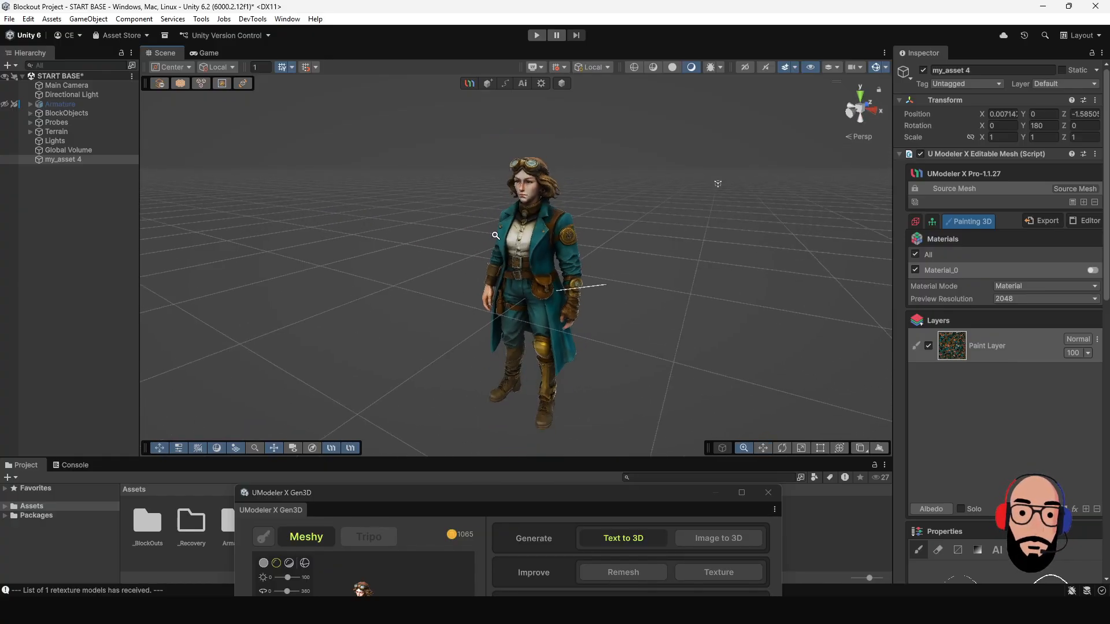
pyautogui.scroll(-2, 495, 235)
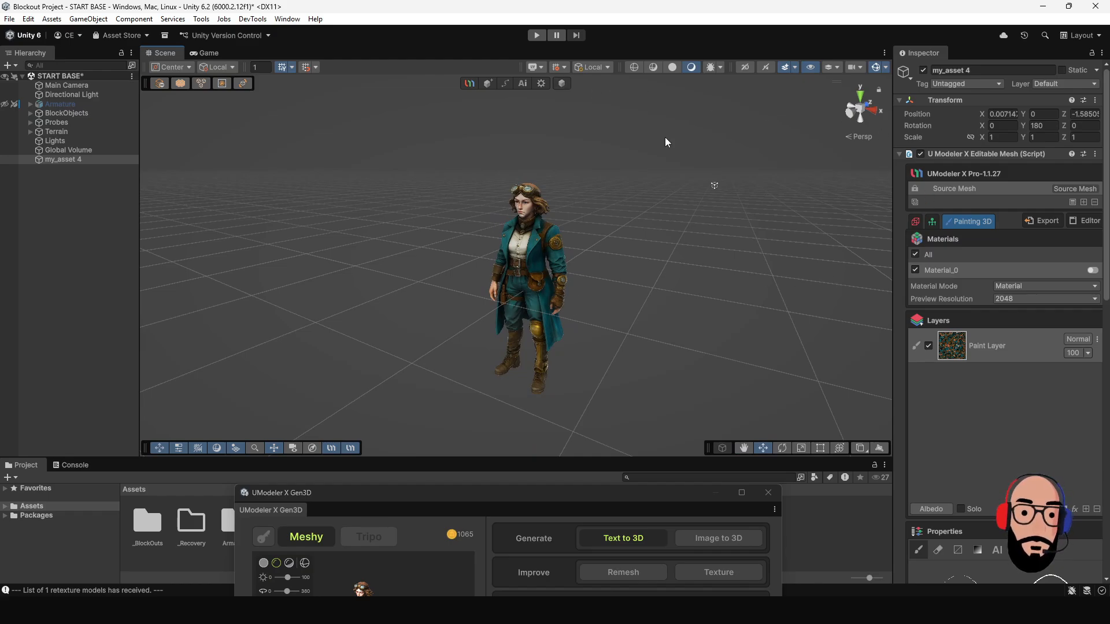
pyautogui.click(915, 221)
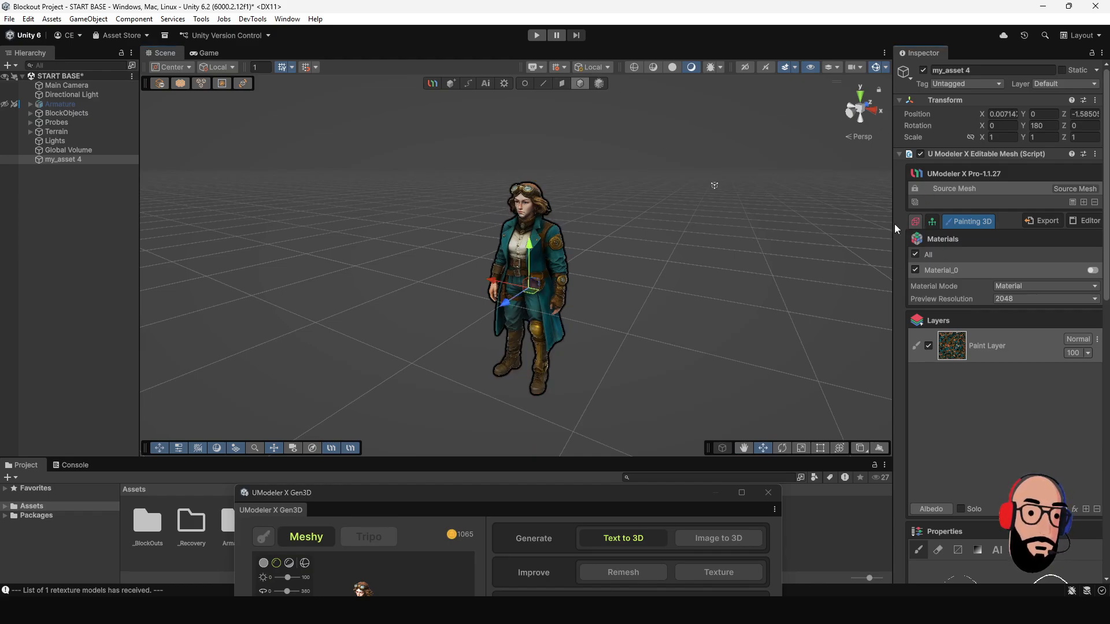
pyautogui.click(614, 223)
# Move the Gen3D window up over the scene view so its preview, history and generation settings are fully visible
pyautogui.moveTo(549, 494); pyautogui.dragTo(550, 144)
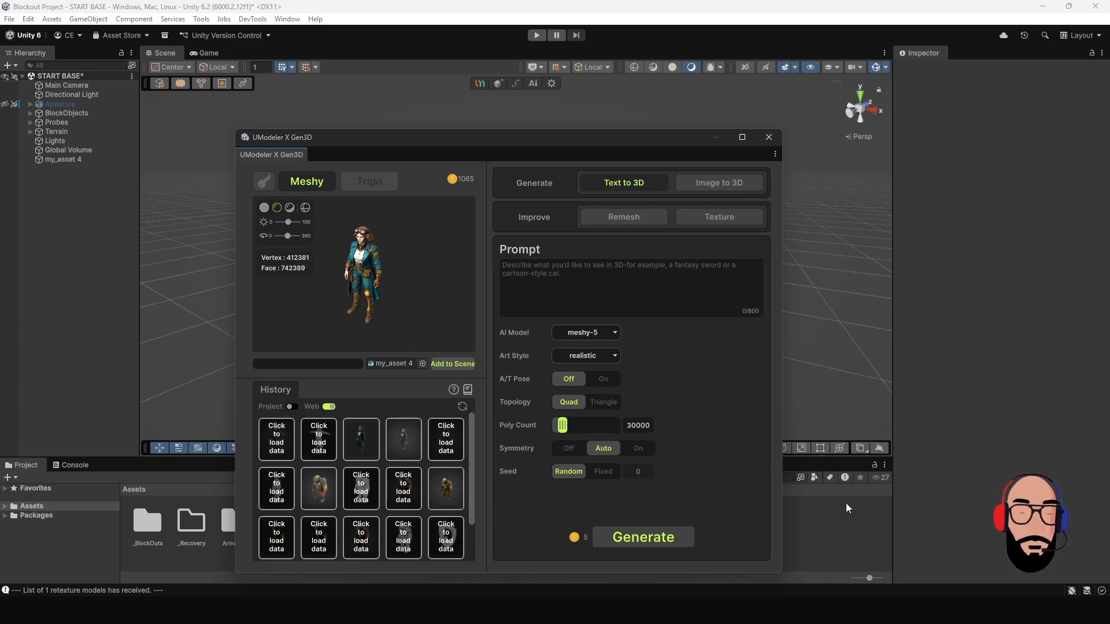
pyautogui.moveTo(492, 610)
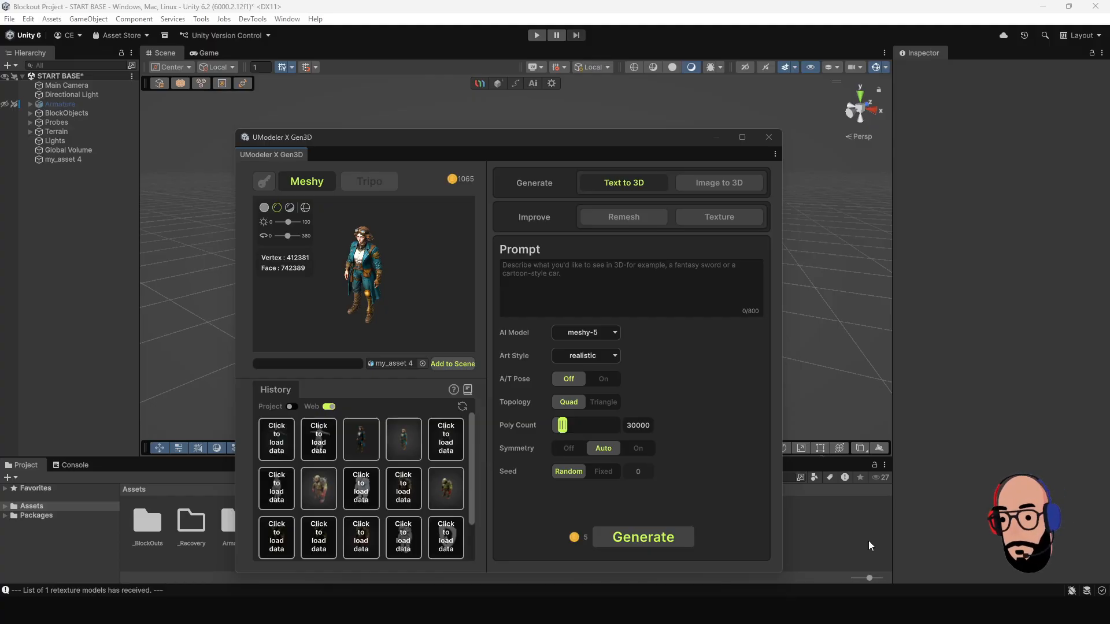
pyautogui.moveTo(469, 146); pyautogui.dragTo(484, 126)
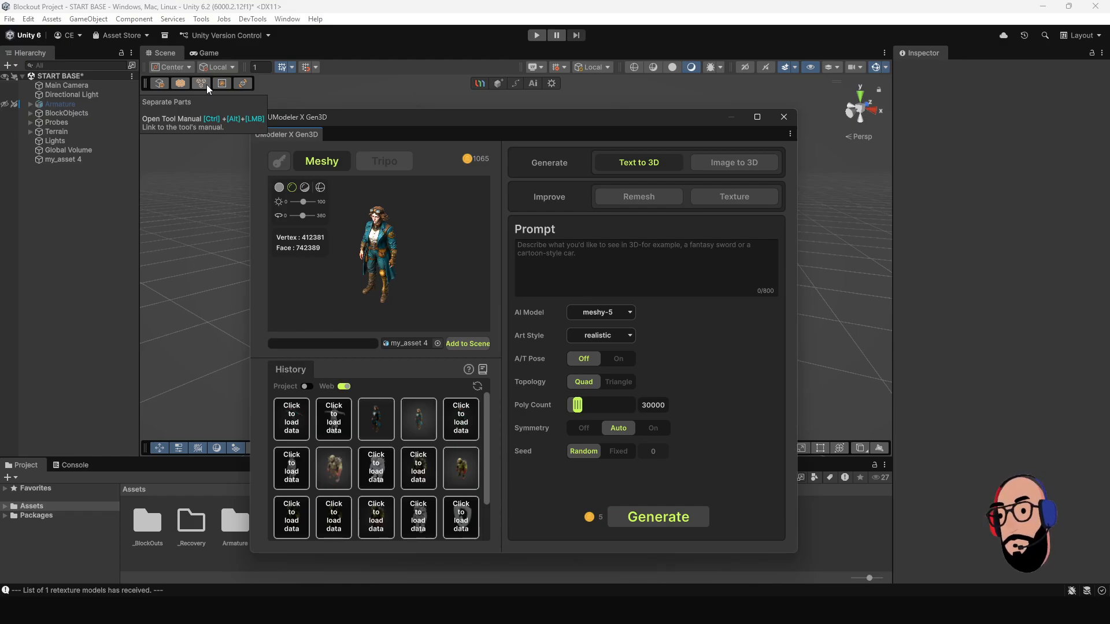
pyautogui.moveTo(447, 121); pyautogui.dragTo(449, 112)
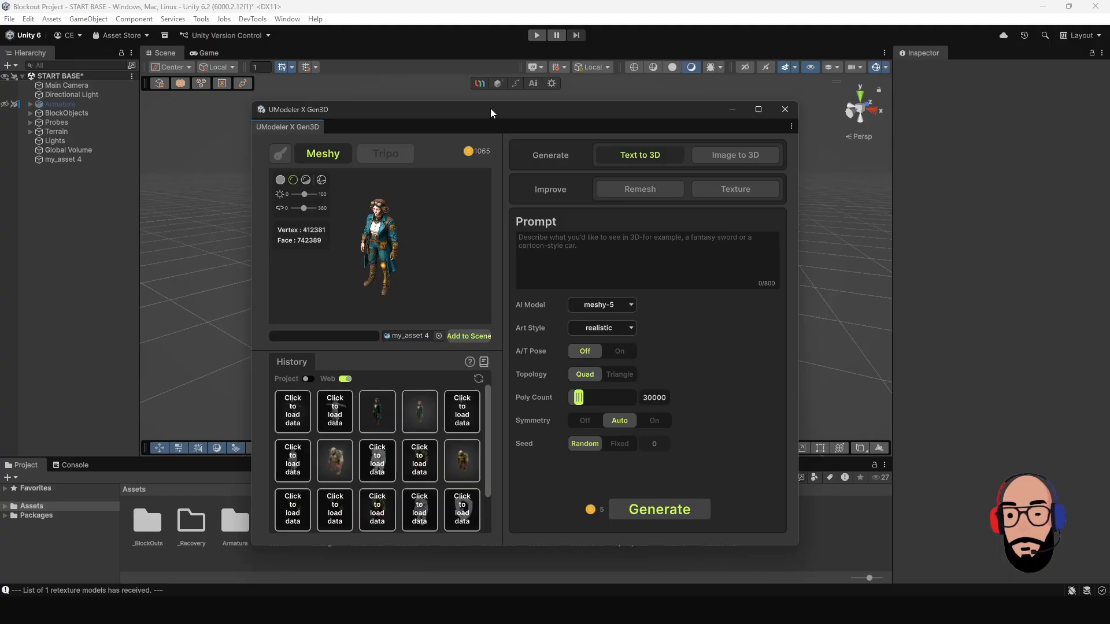
pyautogui.moveTo(490, 113); pyautogui.dragTo(492, 110)
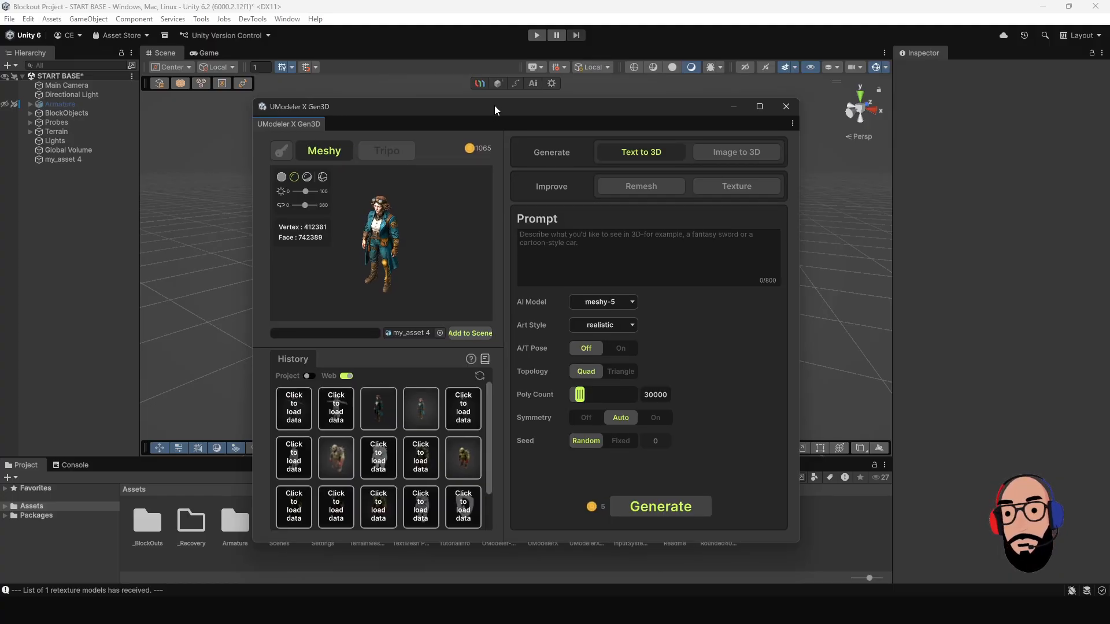